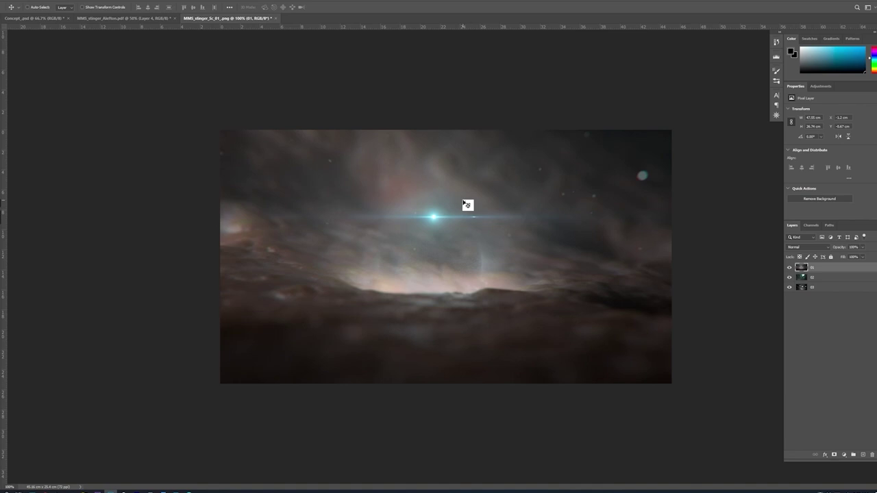
Step: Examine the concept overview and the three stinger scene frames, hiding and restoring their layers to compare the images
left_click(42, 19)
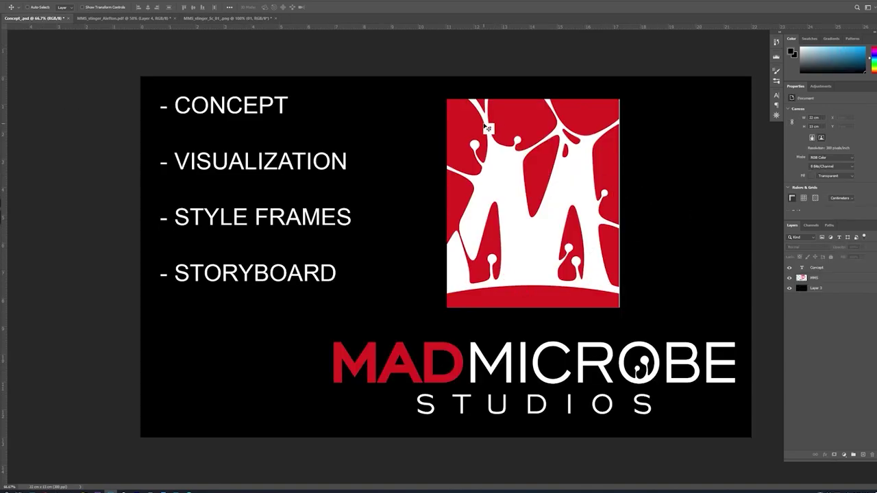
left_click(240, 19)
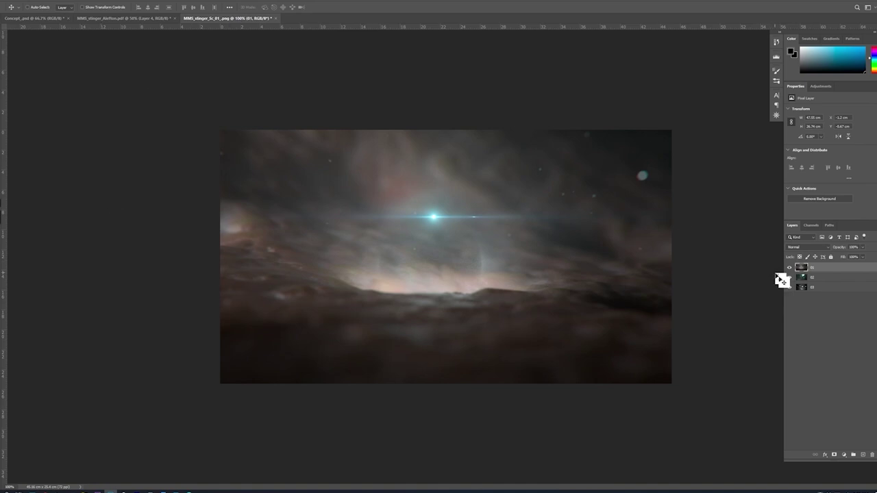
left_click(790, 267)
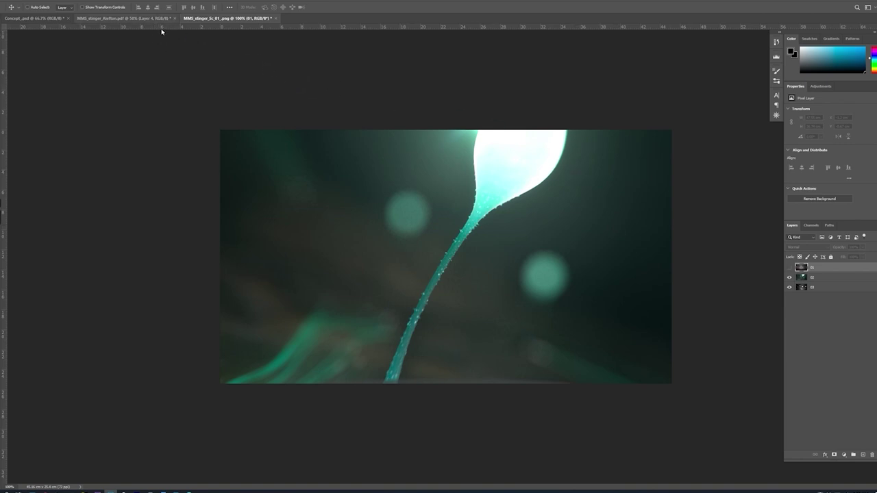
left_click(789, 277)
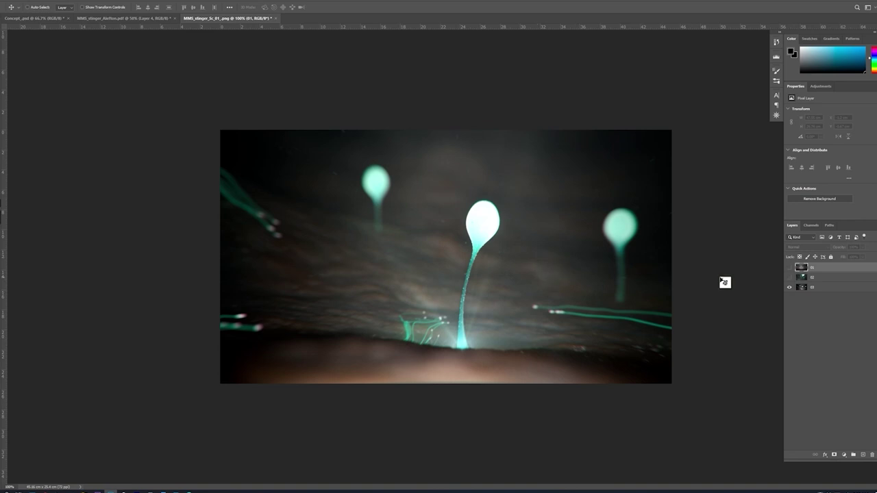
left_click(789, 277)
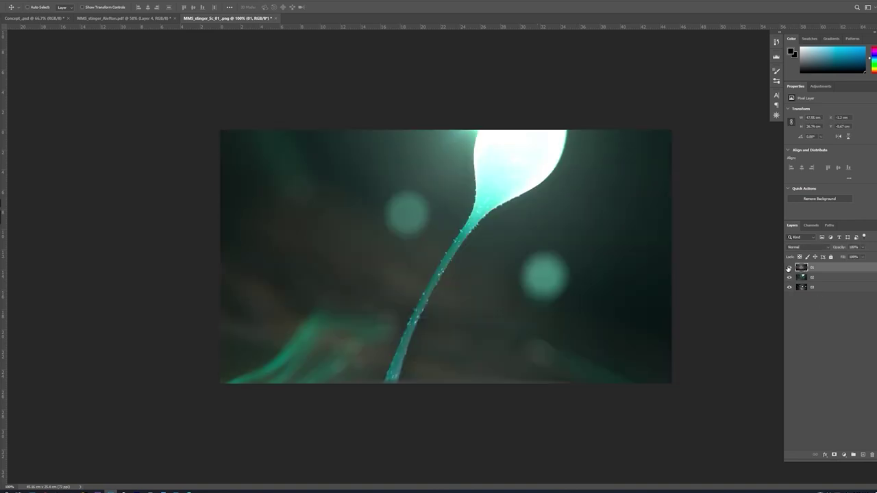
left_click(789, 267)
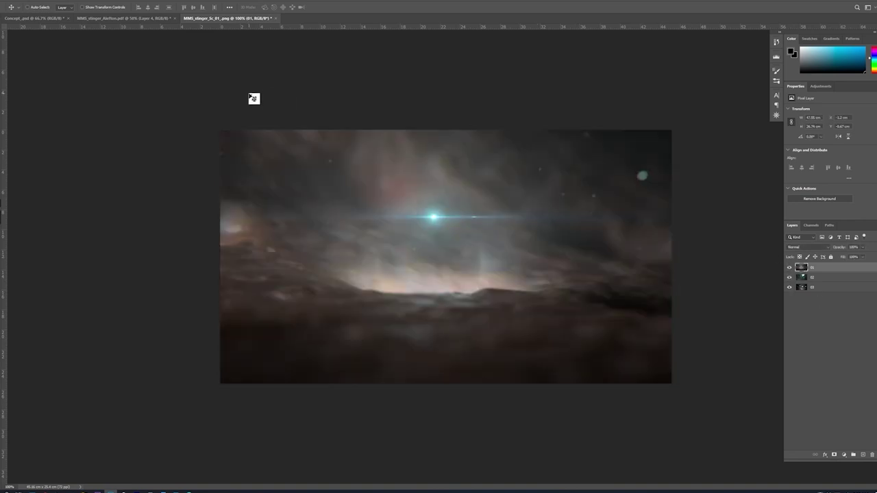
left_click(41, 18)
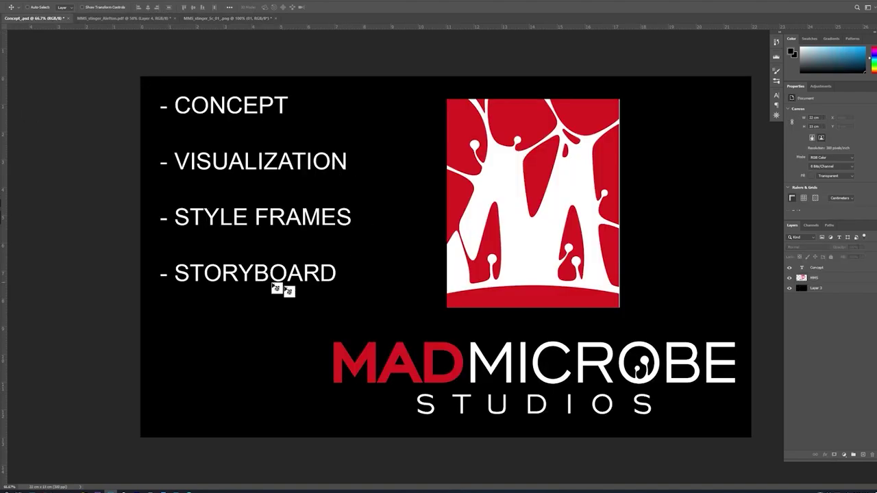
left_click(113, 18)
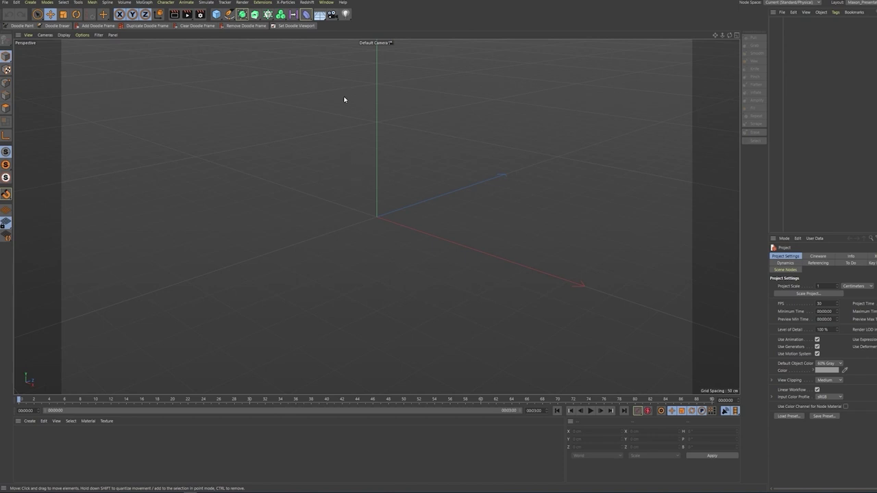
Step: Switch to Cinema 4D, add a Landscape primitive and turn off its Borders At Sea Level option
left_click(216, 14)
left_click(353, 63)
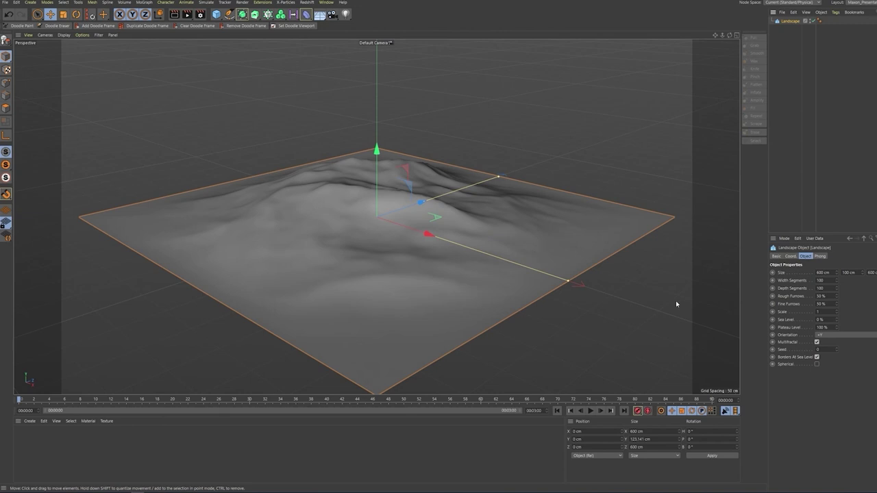
left_click(817, 357)
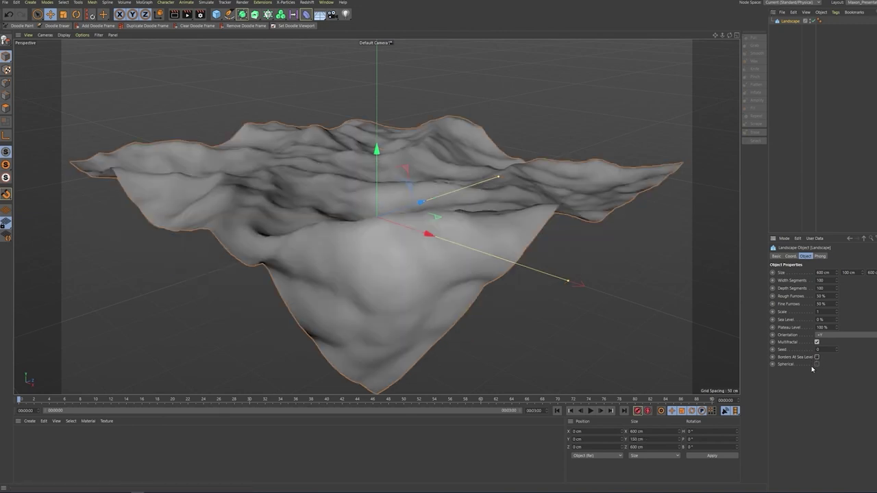
Step: Flatten the landscape to a height of about 9.3 cm
scroll(396, 159, "up", 4)
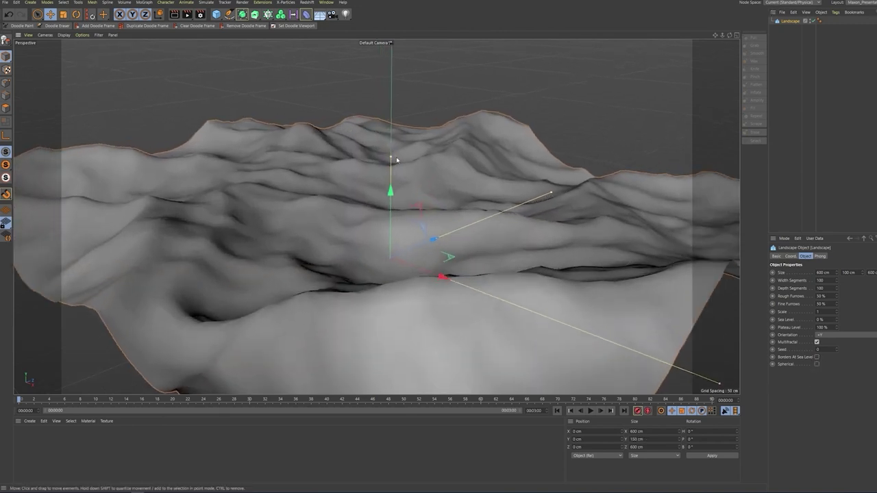
left_click_drag(396, 159, 399, 250)
middle_click_drag(491, 243, 465, 146, "alt")
Step: Set the landscape's scale to 2 and its width and depth segments to 150 each
left_click_drag(458, 166, 411, 212, "alt")
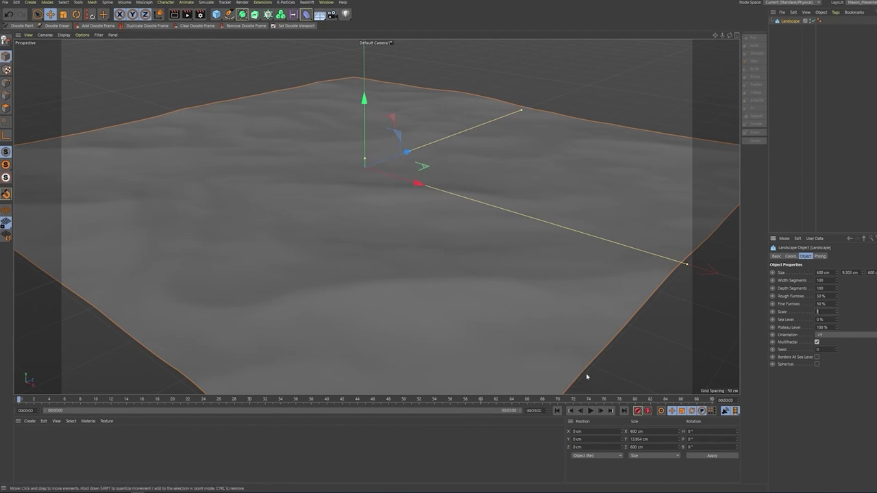
type("2")
key("Return")
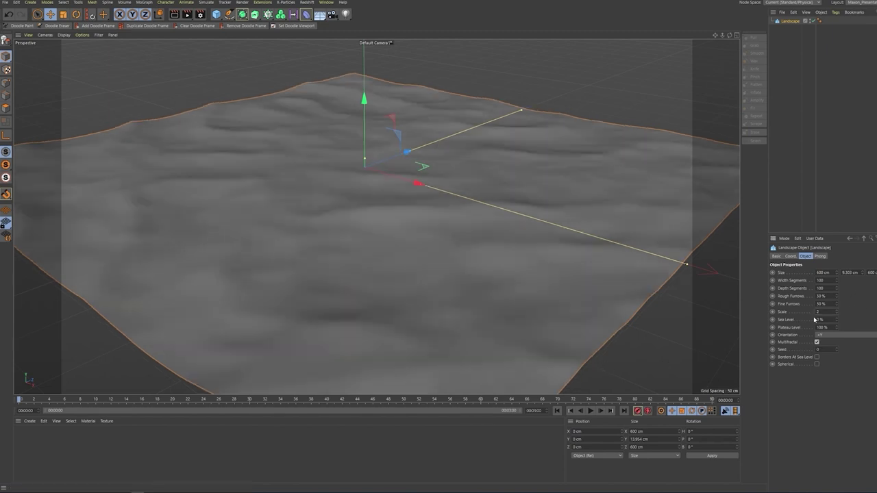
double_click(820, 280)
type("150")
key("Tab")
type("150")
key("Return")
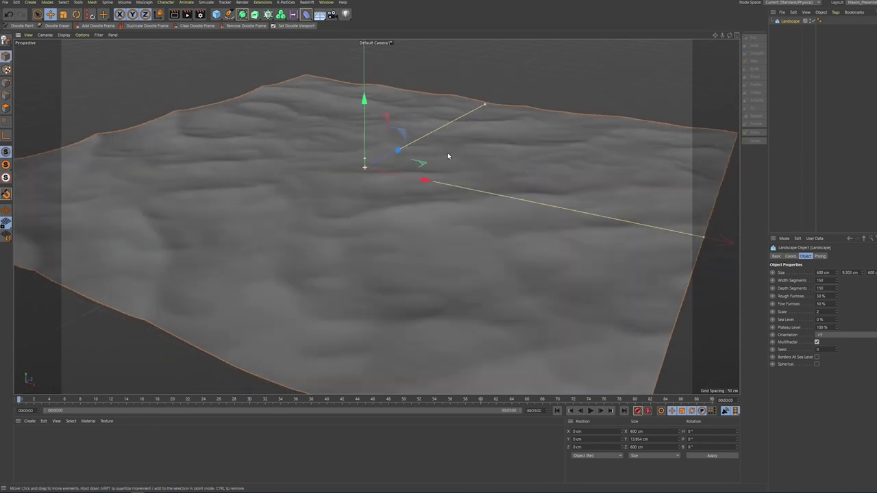
Step: Enlarge the landscape to about 1024 cm in X and 1047 cm in Z
left_click_drag(389, 177, 498, 176, "alt")
scroll(498, 176, "down", 5)
left_click_drag(423, 197, 377, 215, "alt")
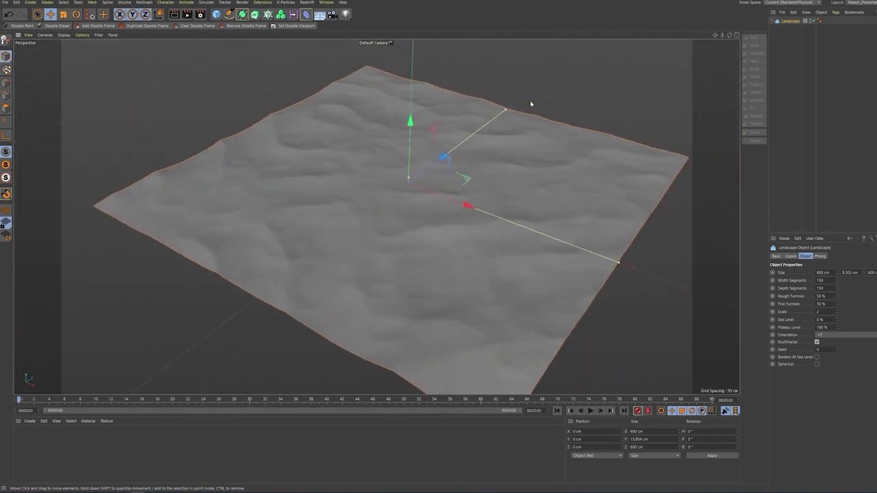
left_click_drag(505, 112, 558, 70)
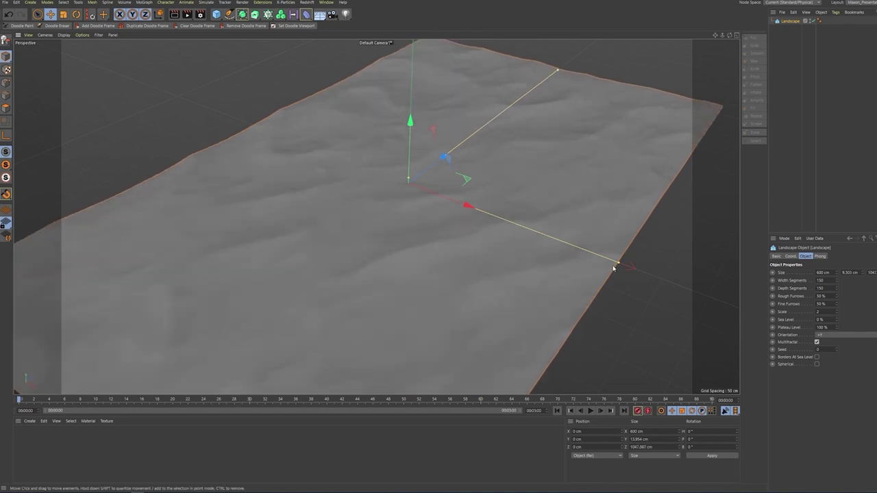
left_click_drag(619, 263, 836, 300)
left_click_drag(521, 188, 558, 220, "alt")
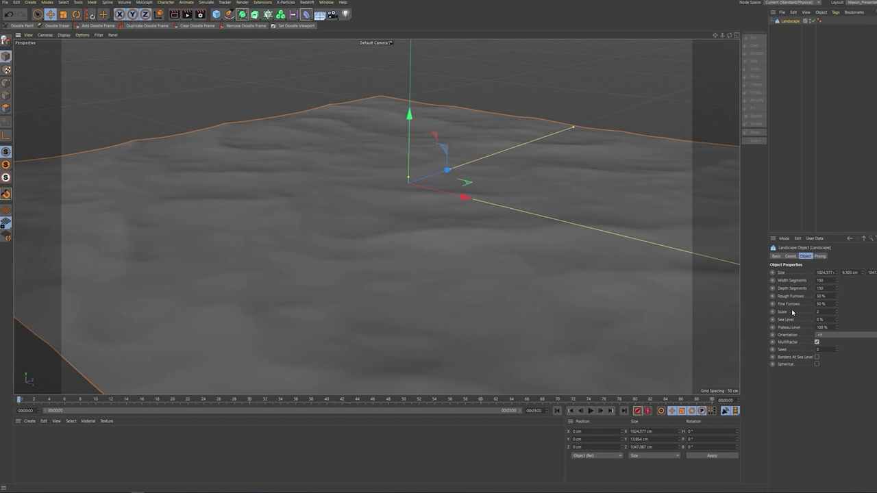
Step: Set the landscape's scale to 3 and check the surface relief from low and raised angles
type("3")
key("Return")
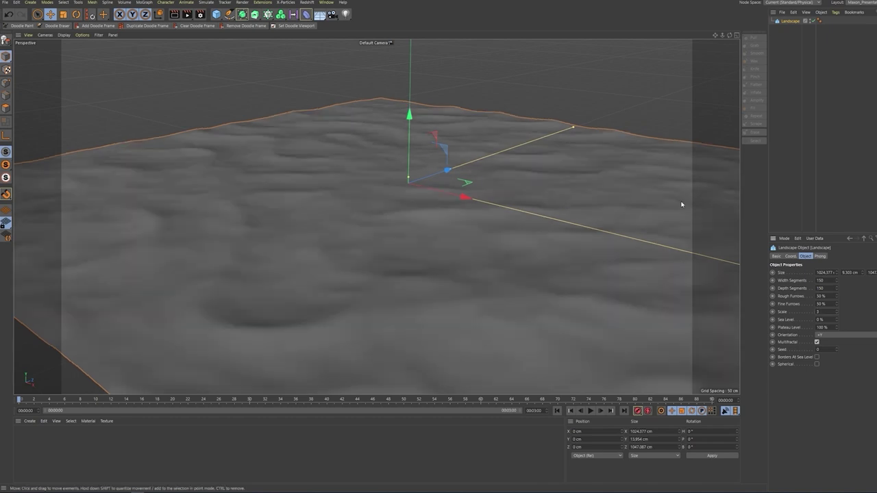
left_click_drag(538, 147, 443, 140, "alt")
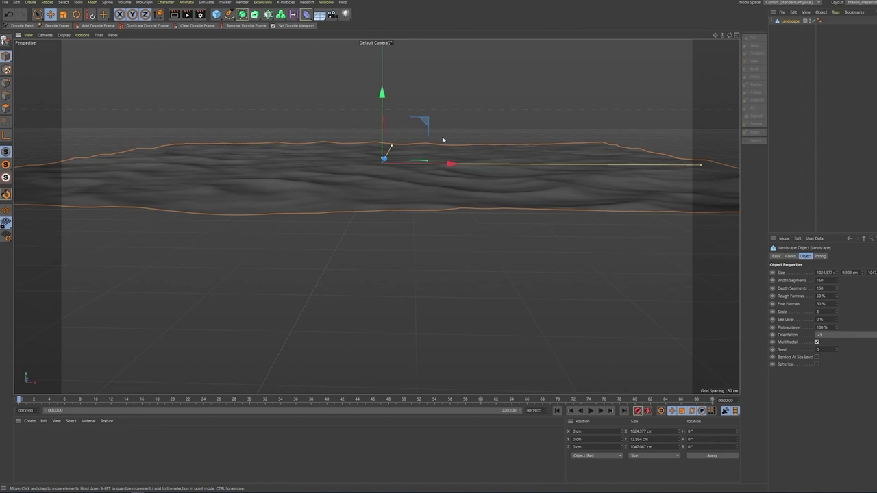
left_click_drag(627, 138, 524, 157, "alt")
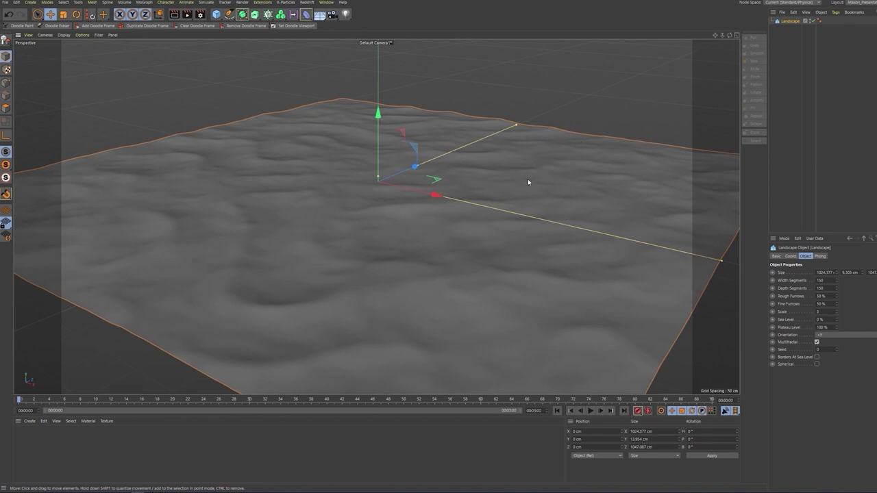
left_click_drag(536, 158, 495, 141, "alt")
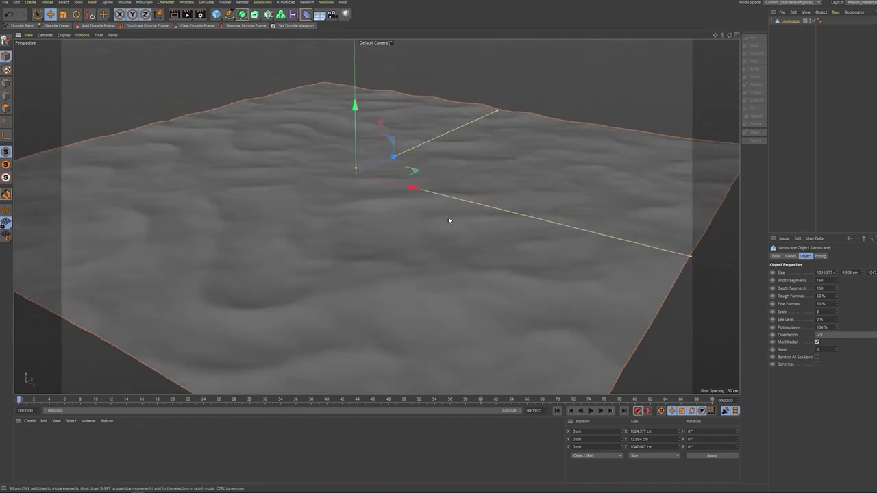
Step: Make the landscape editable and set up the Pull sculpting brush with size 44 and pressure 31%
key("c")
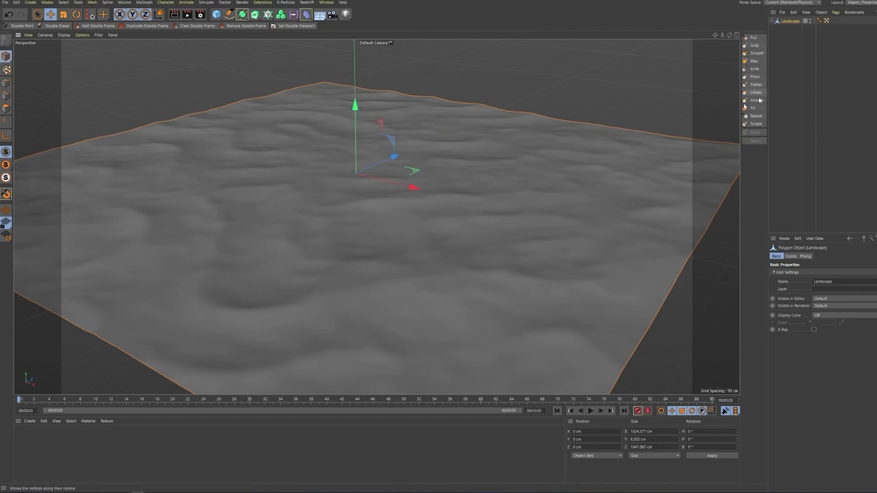
left_click(753, 45)
key("e")
left_click(754, 37)
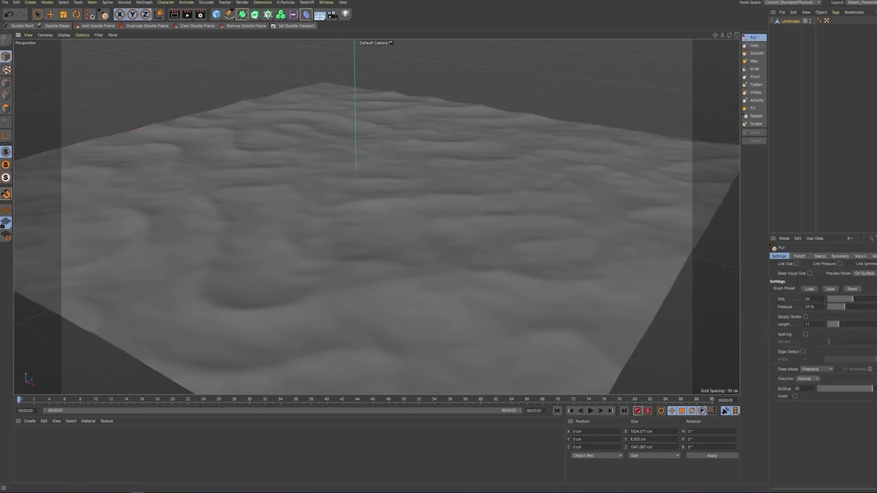
left_click_drag(857, 302, 853, 308)
Step: Raise uneven ridges along the outer borders of the landscape with the Pull brush
scroll(401, 157, "down", 2)
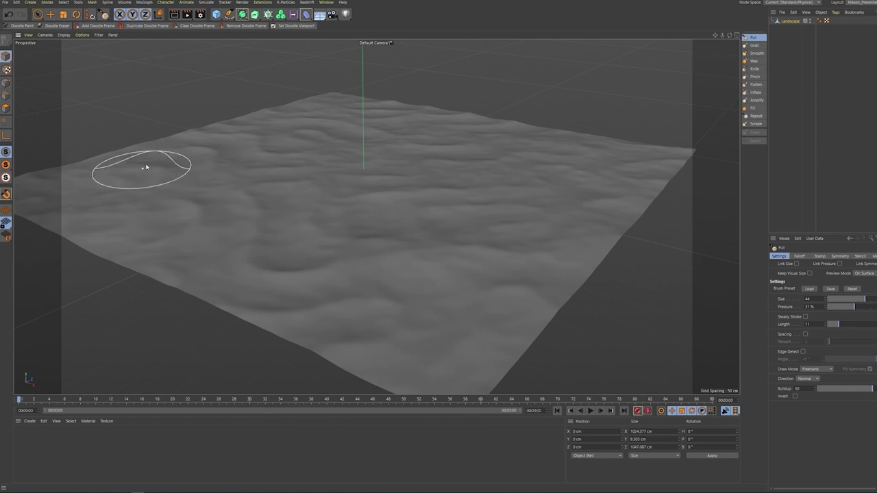
mouse_move(335, 103)
left_mouse_down()
mouse_move(476, 136)
mouse_move(650, 152)
mouse_move(572, 281)
left_mouse_up()
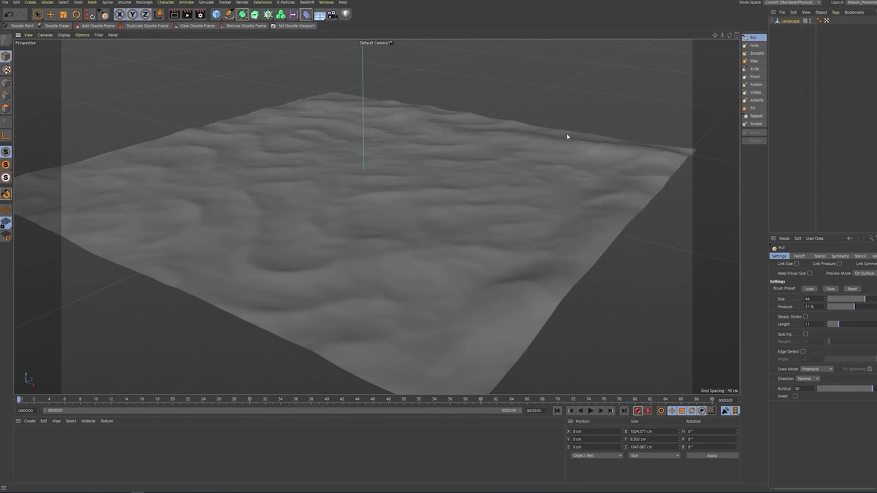
mouse_move(304, 103)
left_mouse_down()
mouse_move(213, 149)
mouse_move(172, 153)
mouse_move(329, 97)
left_mouse_up()
Step: Set the Pull brush to size 73 and pressure 34.7%, and build up the hills around the landscape's rim
left_click_drag(864, 299, 876, 299)
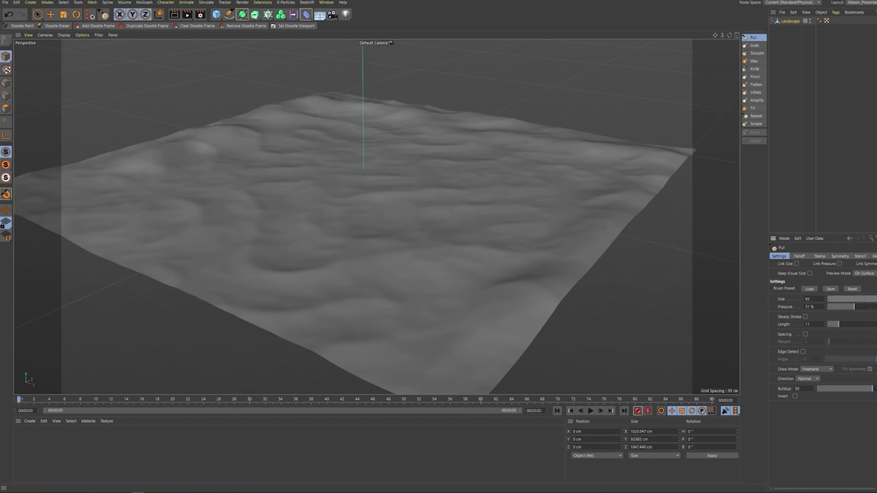
left_click(856, 307)
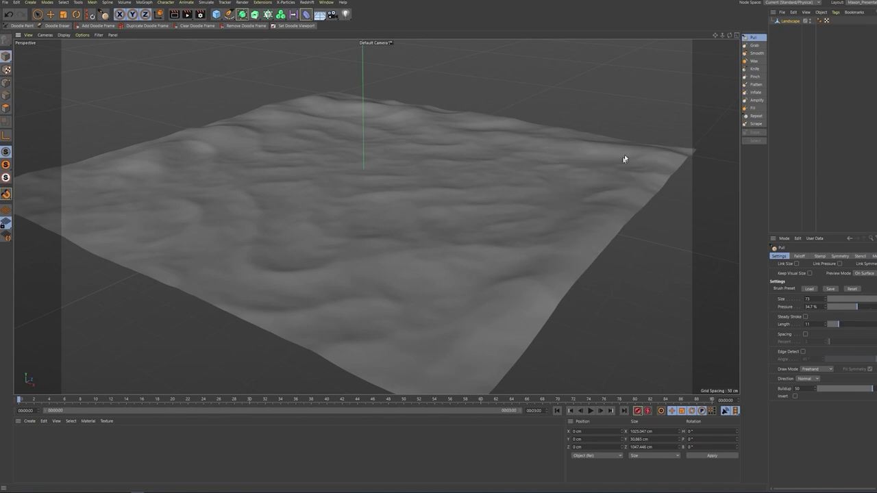
mouse_move(456, 121)
left_mouse_down()
mouse_move(368, 105)
mouse_move(206, 141)
mouse_move(192, 128)
left_mouse_up()
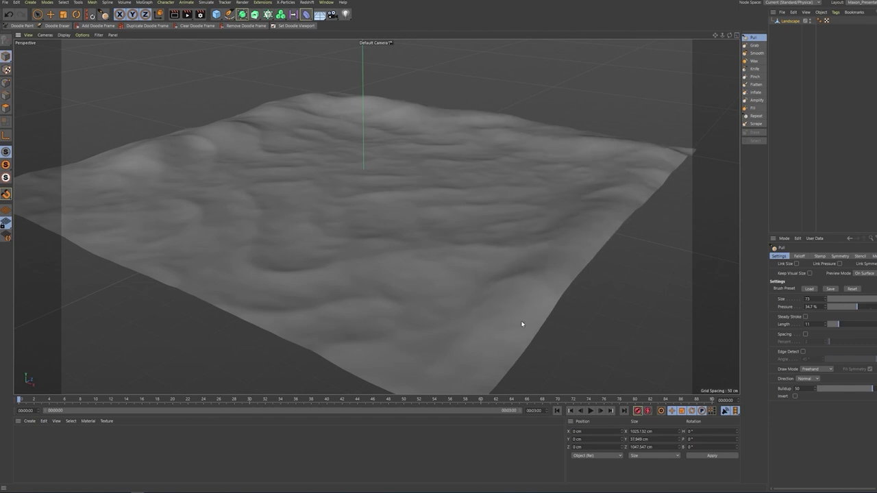
mouse_move(632, 163)
left_mouse_down()
mouse_move(364, 96)
mouse_move(136, 153)
mouse_move(354, 102)
mouse_move(472, 116)
mouse_move(634, 168)
mouse_move(588, 272)
left_mouse_up()
Step: Raise the landscape's far corner and rear edges further with the Pull brush to form a hilly horizon
mouse_move(364, 170)
left_mouse_down("alt")
mouse_move(479, 178)
mouse_move(497, 162)
left_mouse_up("alt")
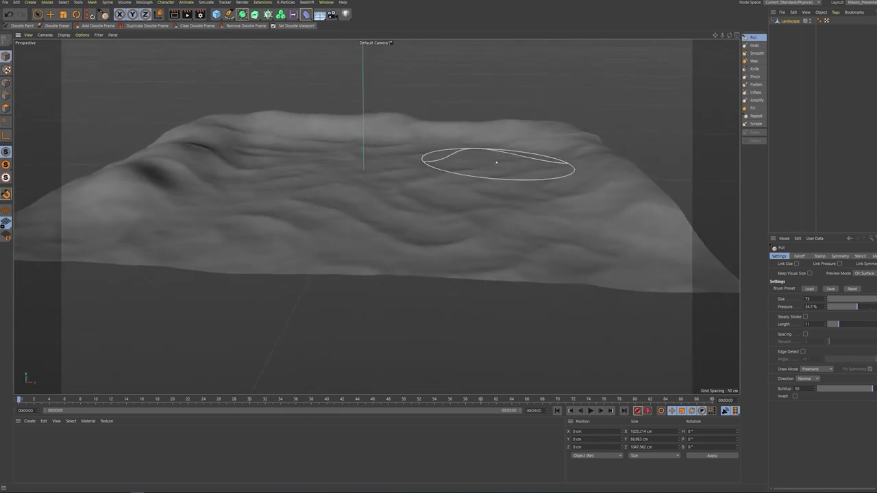
right_click_drag(374, 184, 472, 184, "alt")
left_click_drag(374, 184, 374, 226, "alt")
mouse_move(531, 132)
right_mouse_down("alt")
mouse_move(479, 132)
mouse_move(499, 130)
right_mouse_up("alt")
middle_click_drag(499, 131, 526, 163, "alt")
right_click_drag(527, 162, 489, 172, "alt")
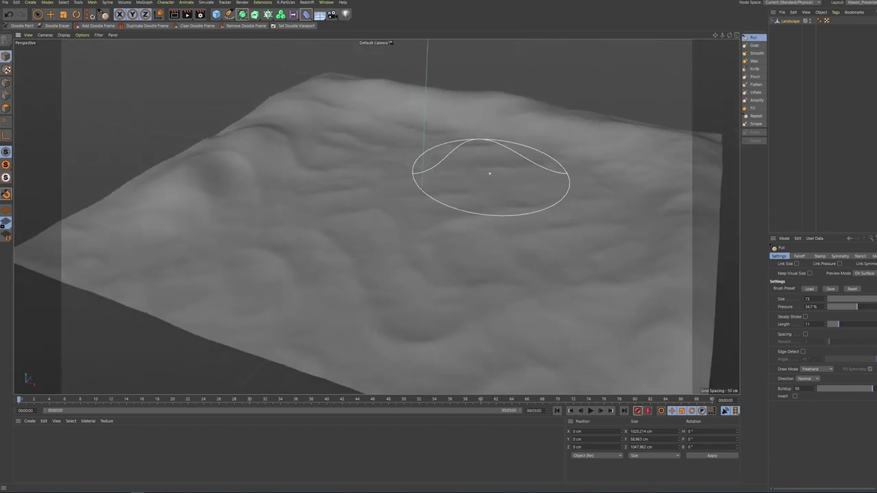
left_click_drag(490, 172, 483, 174, "alt")
left_click_drag(388, 67, 370, 61)
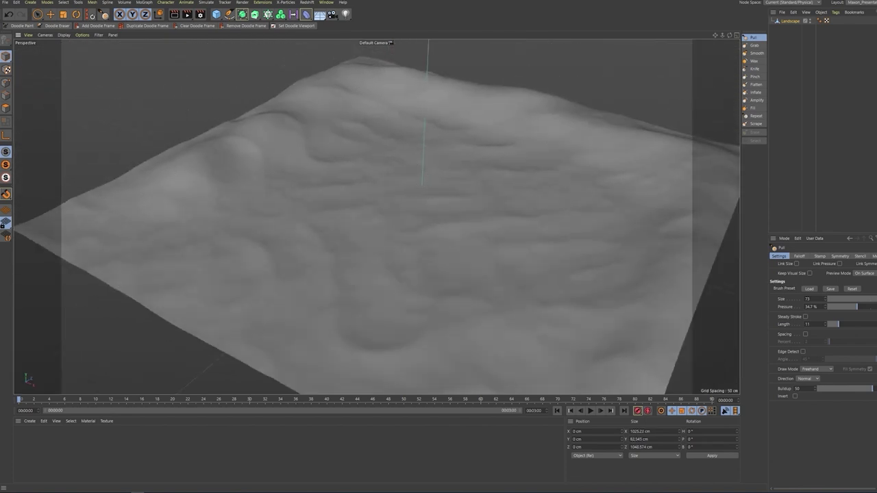
mouse_move(568, 167)
left_mouse_down("alt")
mouse_move(420, 190)
mouse_move(540, 117)
left_mouse_up("alt")
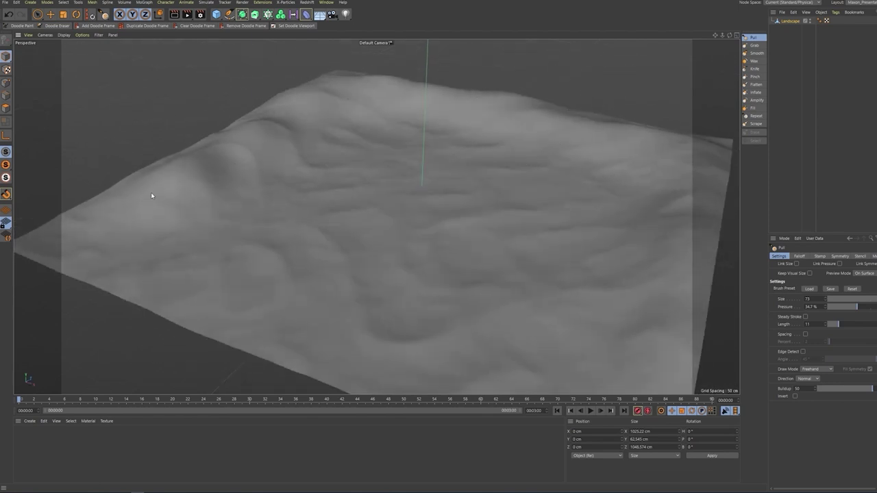
left_click_drag(490, 107, 669, 172)
mouse_move(603, 196)
left_mouse_down("alt")
mouse_move(602, 274)
mouse_move(603, 165)
left_mouse_up("alt")
scroll(477, 146, "up", 3)
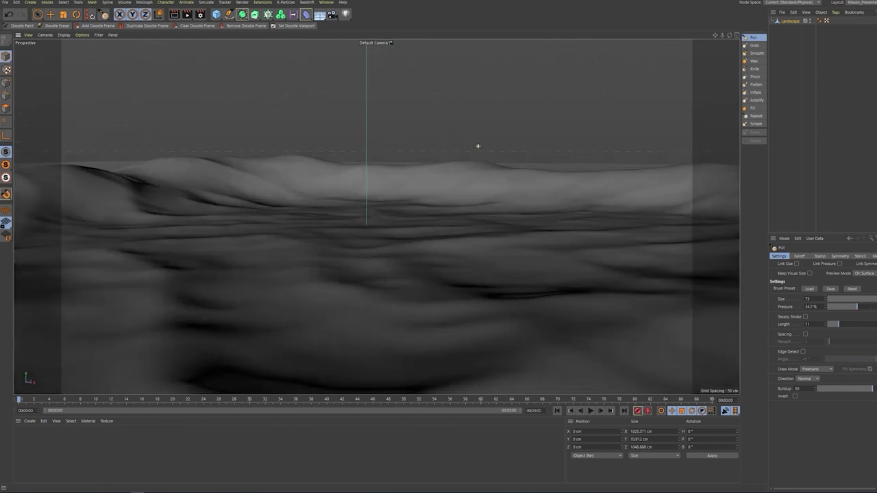
left_click_drag(145, 198, 542, 156, "alt")
scroll(542, 156, "down", 3)
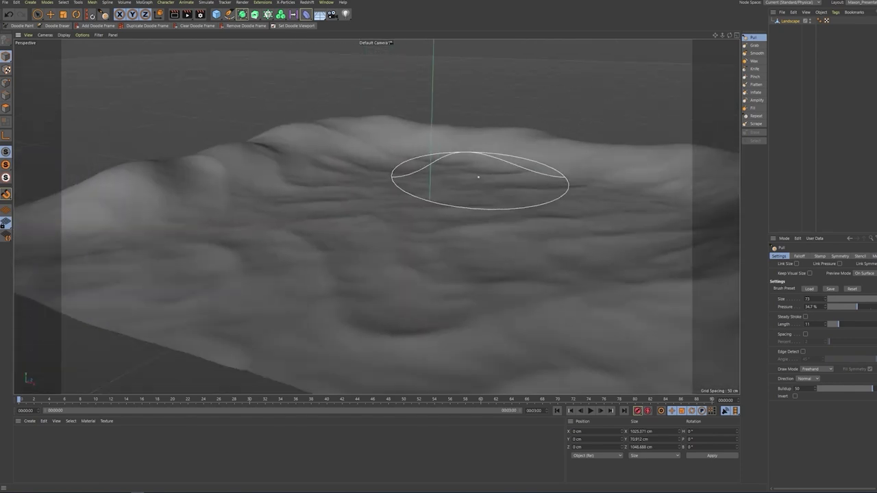
mouse_move(489, 164)
left_mouse_down("alt")
mouse_move(482, 158)
mouse_move(392, 211)
left_mouse_up("alt")
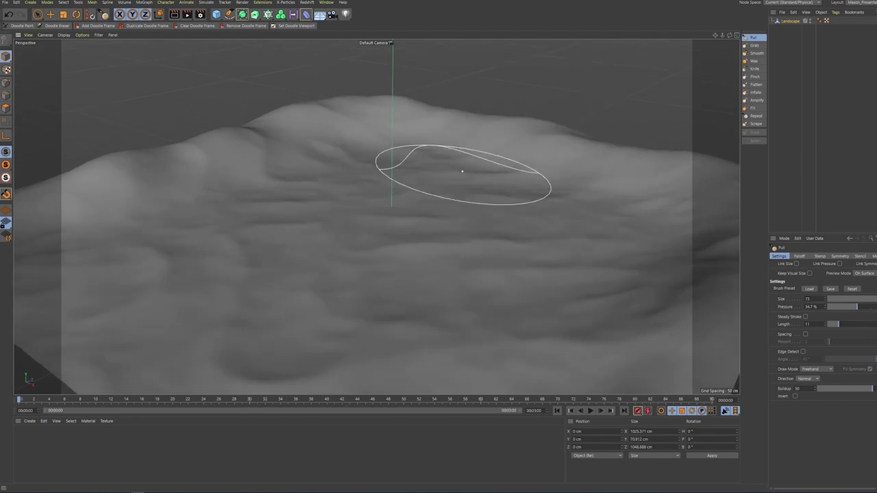
Step: Set the Grab brush to size 30 and pull up three small mounds on the valley floor of the landscape
left_click(854, 301)
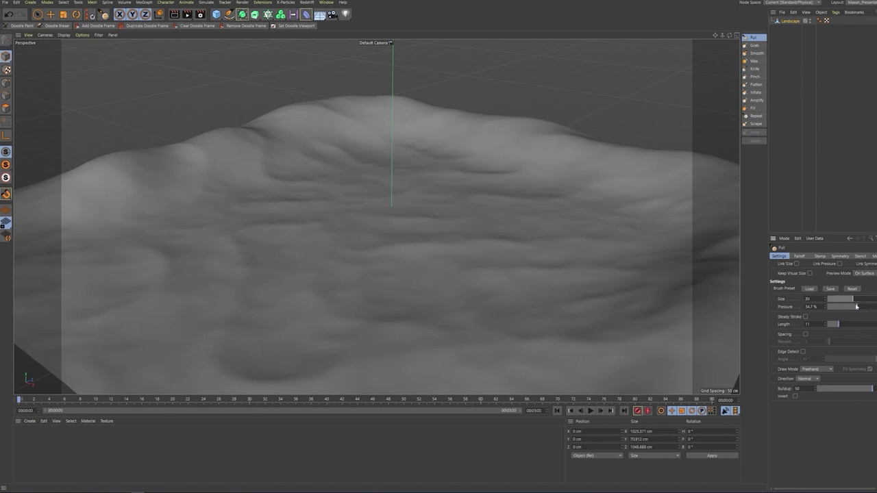
left_click(754, 46)
left_click(847, 300)
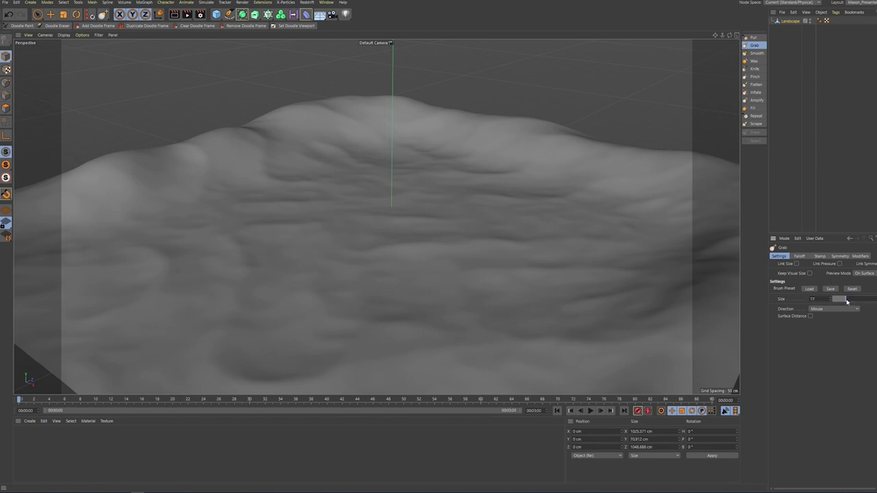
left_click(856, 302)
left_click_drag(445, 168, 418, 181, "alt")
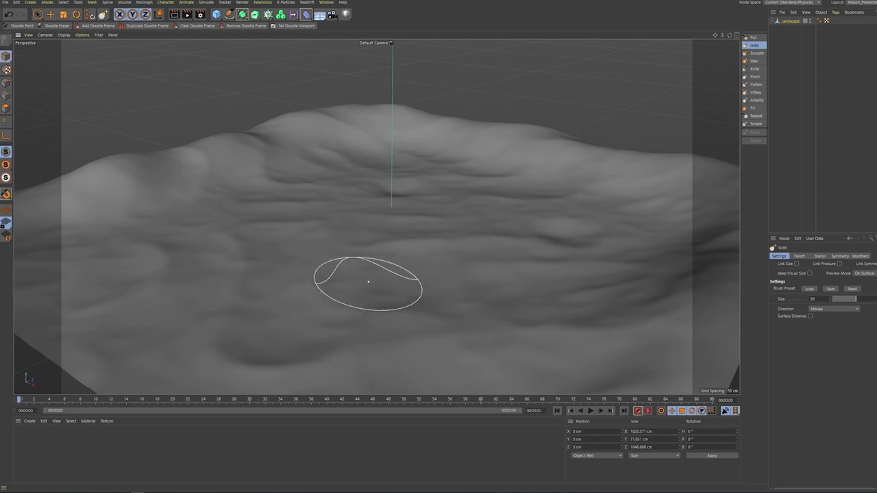
left_click_drag(358, 280, 355, 290)
mouse_move(419, 255)
left_mouse_down("alt")
mouse_move(322, 245)
mouse_move(418, 236)
mouse_move(421, 253)
mouse_move(326, 175)
left_mouse_up("alt")
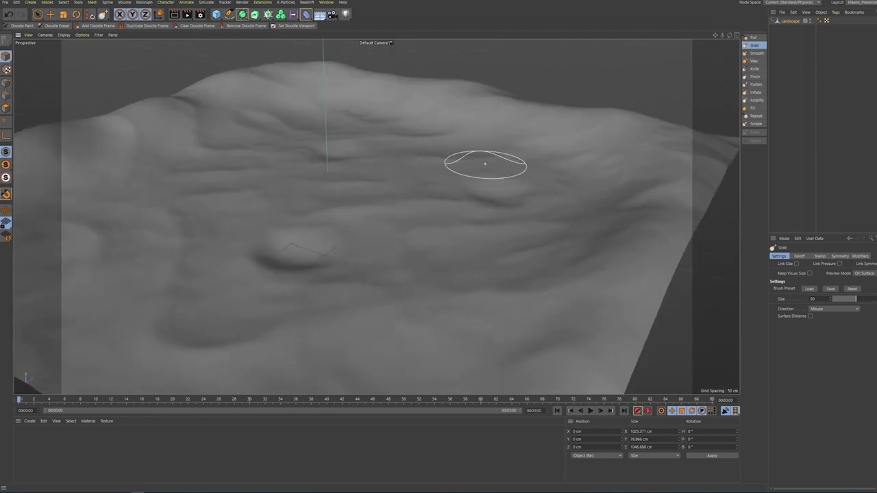
Step: Set the Inflate brush to size 11 and swell the rear mound on the valley floor
left_click(756, 91)
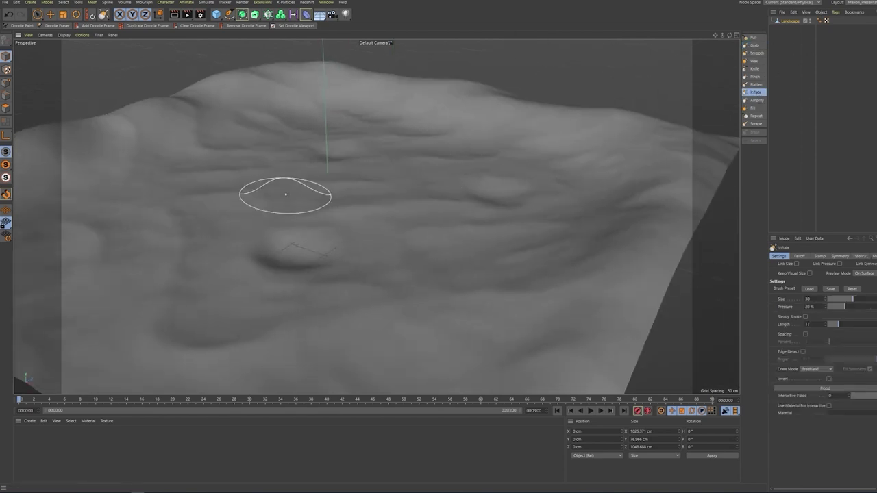
left_click_drag(838, 299, 832, 302)
left_click(835, 300)
scroll(305, 135, "up", 5)
left_click_drag(329, 156, 386, 157)
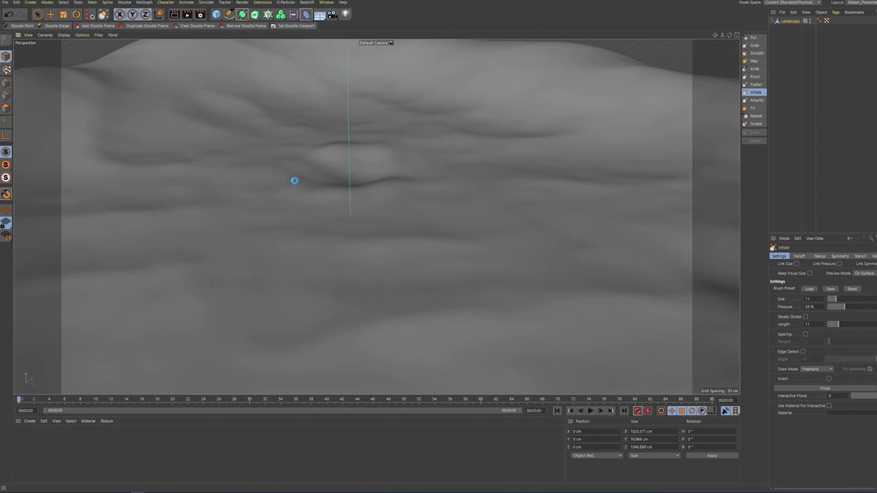
Step: Swell the other two valley mounds with the Inflate brush so they bulge like the rear one
right_click_drag(513, 178, 376, 215, "alt")
middle_click_drag(376, 216, 264, 200, "alt")
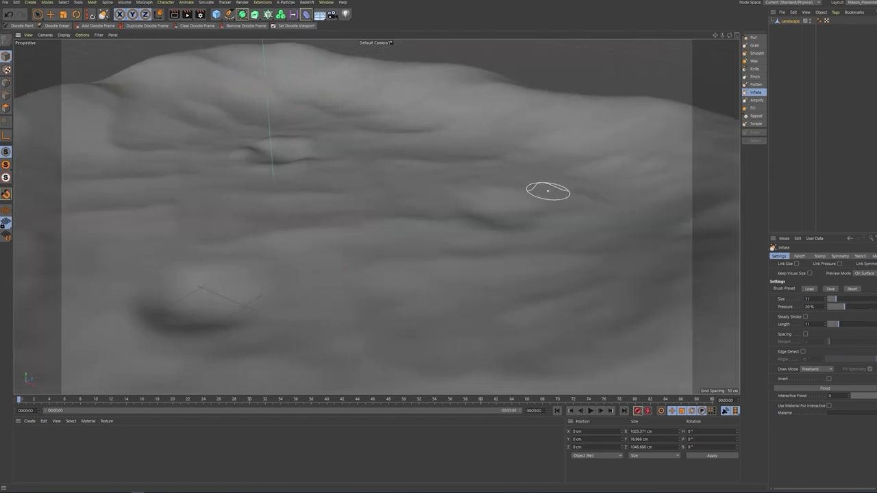
left_click_drag(459, 195, 532, 196)
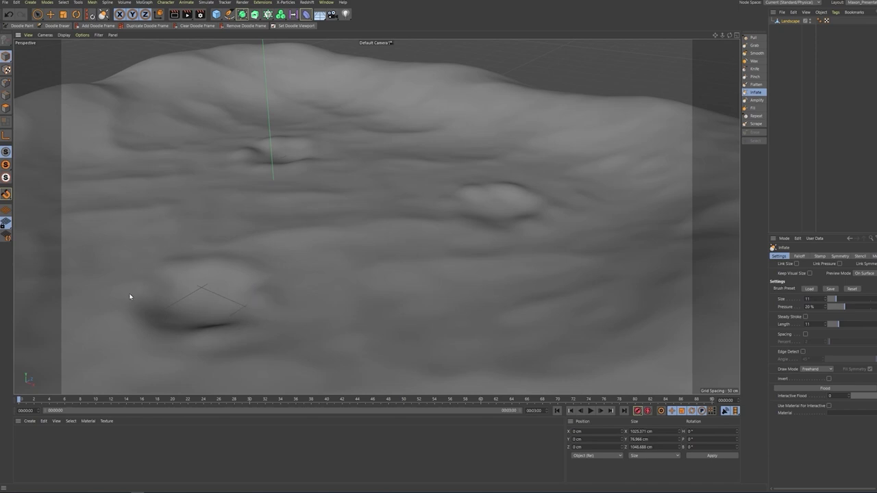
scroll(297, 218, "down", 3)
mouse_move(297, 219)
left_mouse_down("alt")
mouse_move(278, 192)
mouse_move(372, 199)
mouse_move(378, 190)
mouse_move(411, 205)
mouse_move(376, 216)
left_mouse_up("alt")
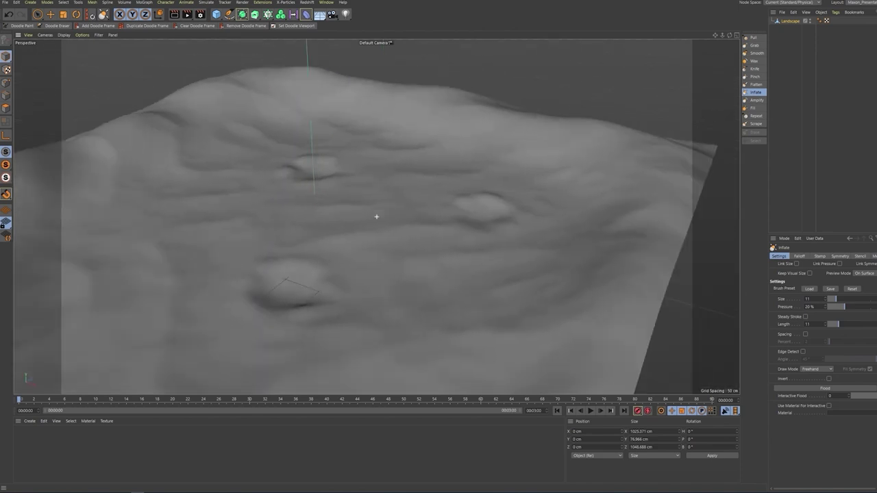
mouse_move(407, 180)
left_mouse_down("alt")
mouse_move(314, 196)
mouse_move(310, 184)
left_mouse_up("alt")
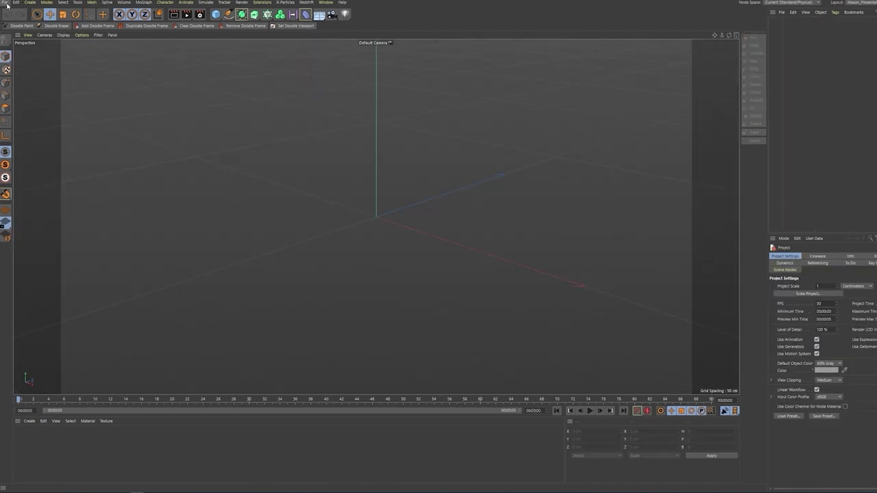
Step: In a new project, add a 50 × 50 cm plane with 1 width and 1 height segment, and make it editable
left_click(218, 17)
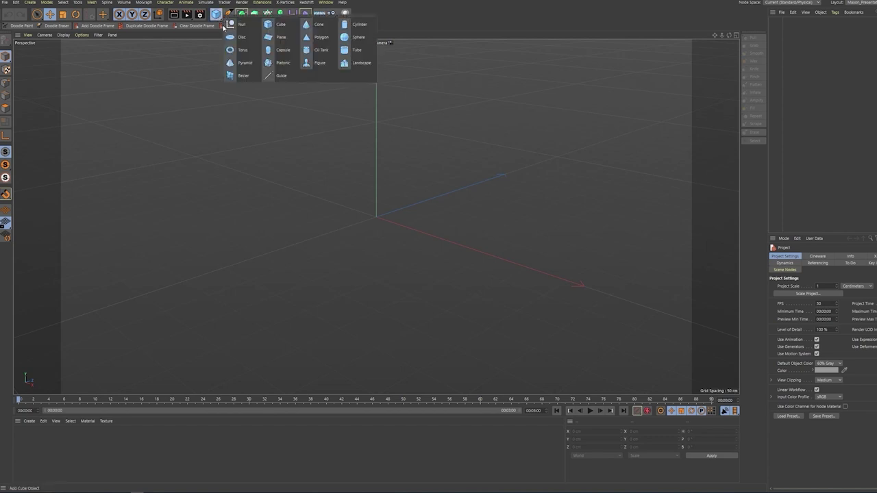
left_click(291, 41)
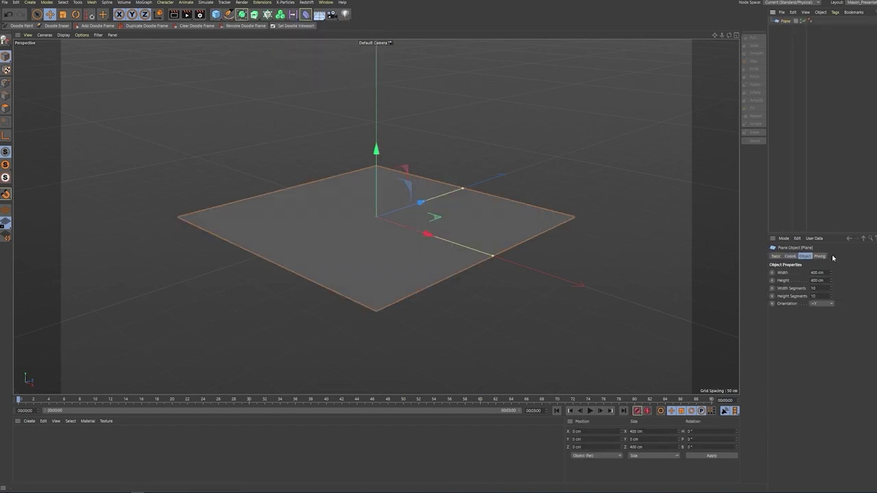
type("50")
type("50")
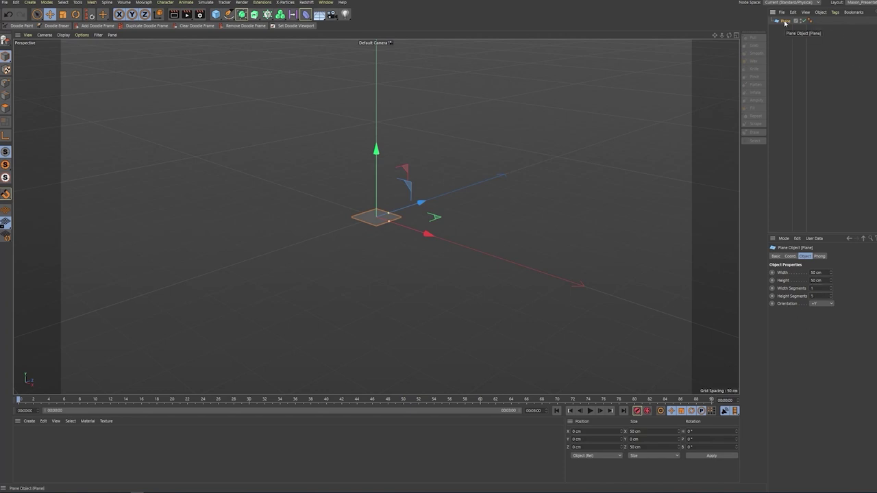
key("c")
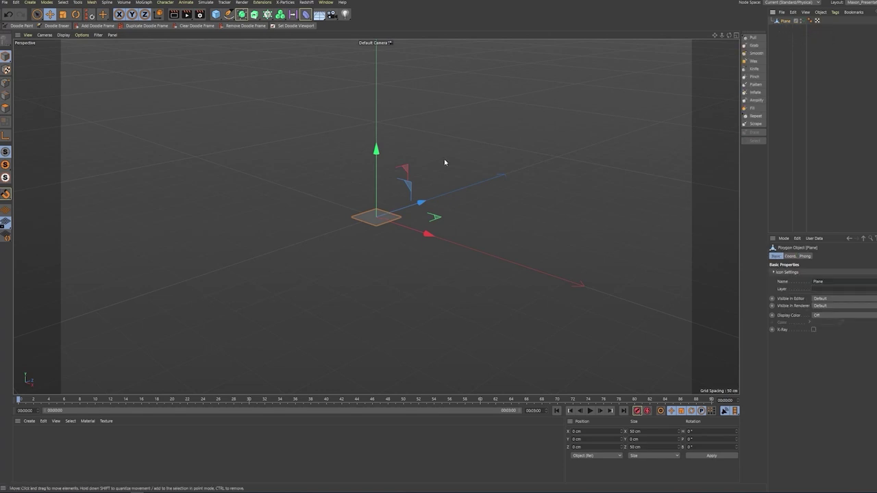
Step: Switch to polygon mode and select the plane's single polygon
middle_click_drag(465, 147, 489, 171, "alt")
left_click_drag(489, 171, 488, 174, "alt")
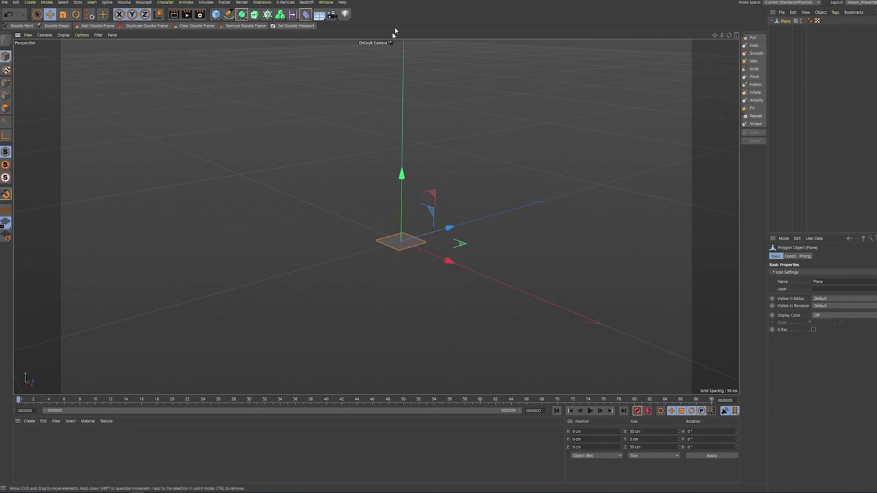
middle_click_drag(492, 139, 503, 196, "alt")
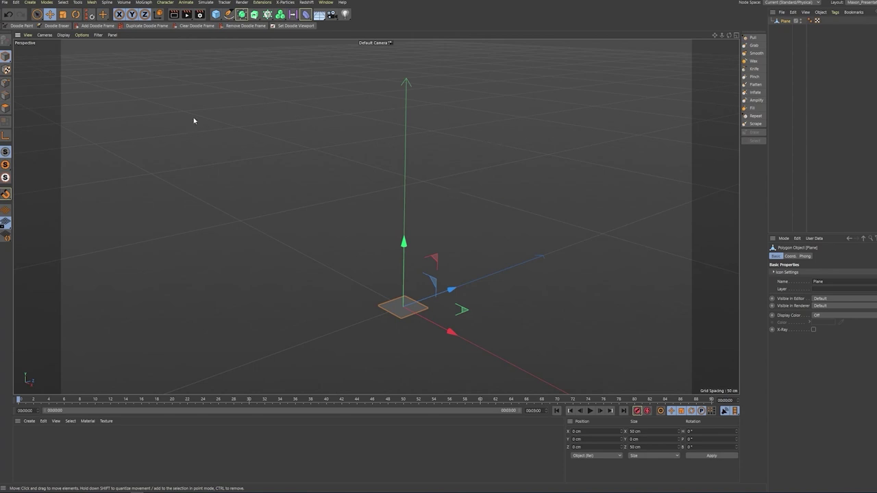
left_click(6, 108)
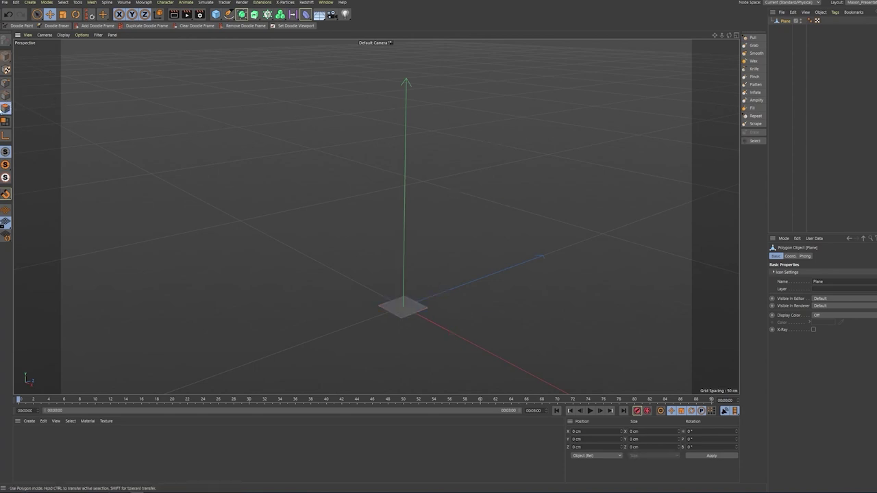
left_click(403, 307)
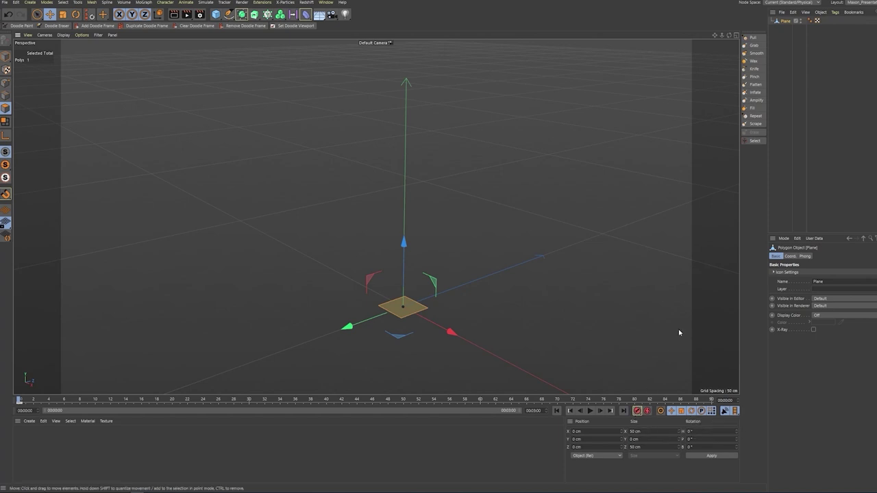
Step: At frame 60, matrix-extrude the selected polygon with 24 steps, a 20 cm Z move, 95% scale and 0° rotation
left_click(481, 401)
right_click(512, 141)
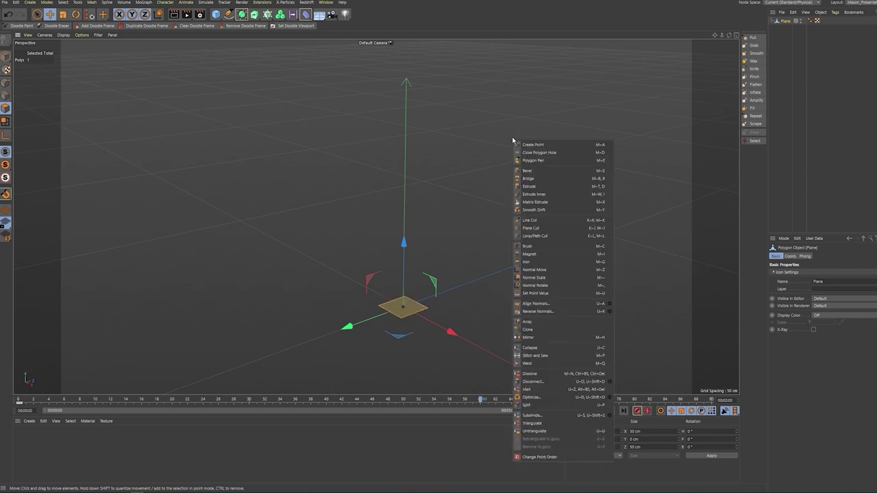
left_click(534, 202)
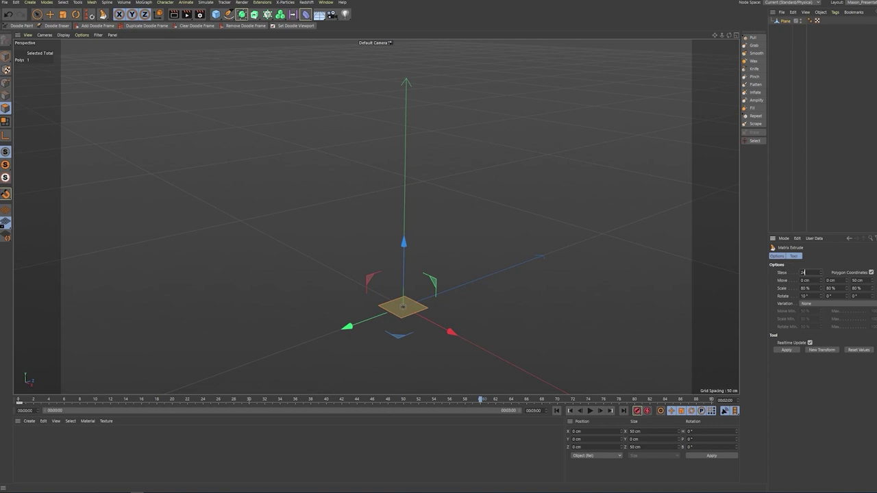
left_click_drag(865, 280, 852, 280)
key("BackSpace")
left_click(786, 350)
left_click_drag(716, 36, 697, 186)
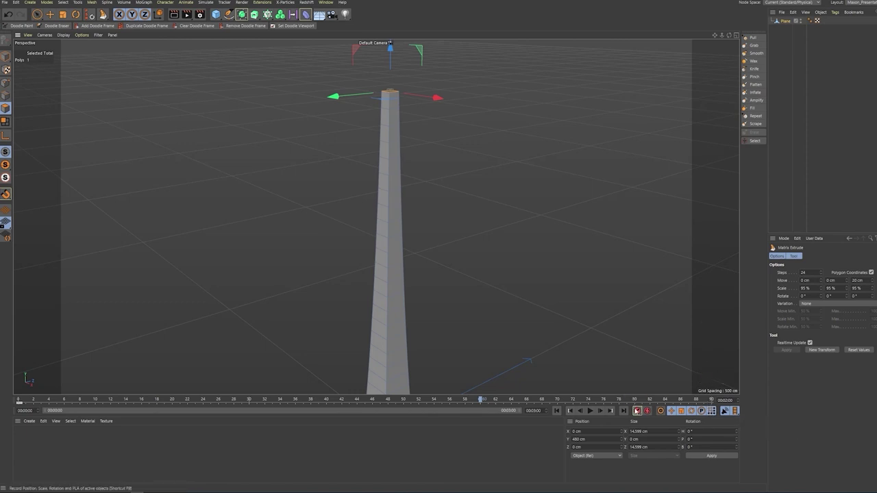
Step: Record a keyframe for the extruded stalk at frame 60, and scrub through its growth animation to frame 63
left_click_drag(566, 233, 510, 230, "alt")
left_click_drag(31, 400, 505, 400)
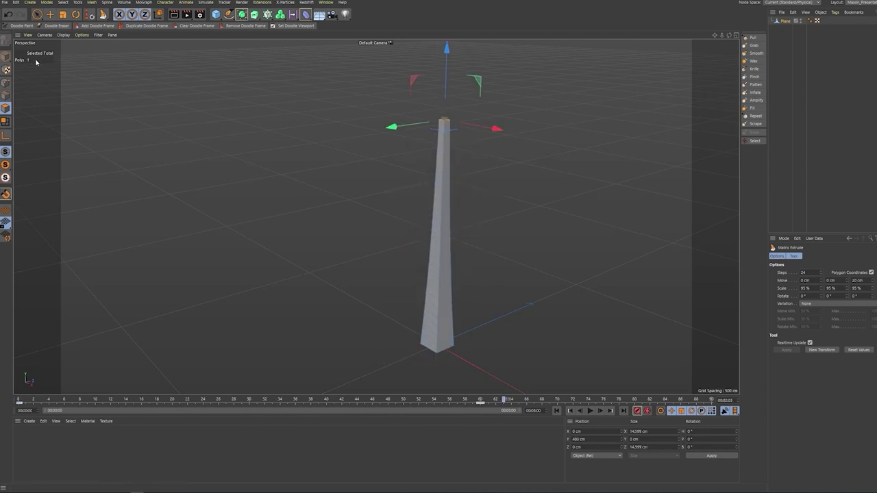
middle_click_drag(157, 79, 140, 111, "alt")
left_click_drag(219, 119, 219, 113, "alt")
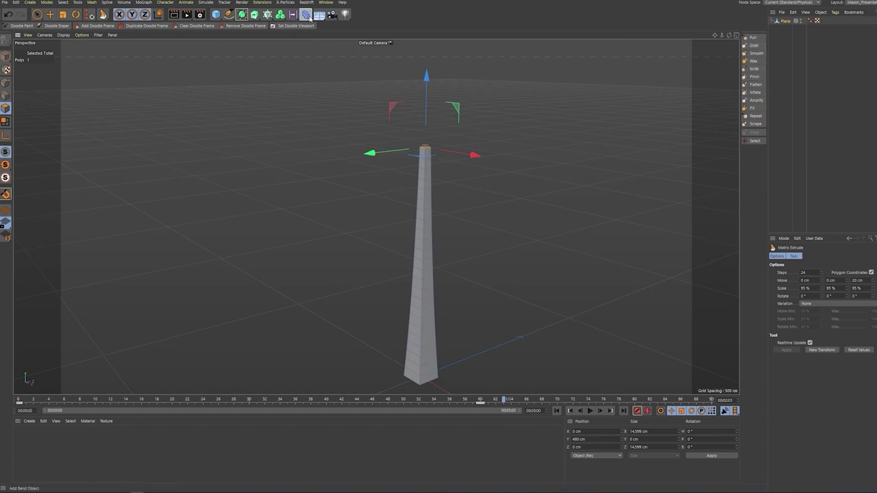
Step: Add a Bulge deformer and raise it about 470 cm to the tip of the stalk
left_click(308, 16)
left_click(392, 29)
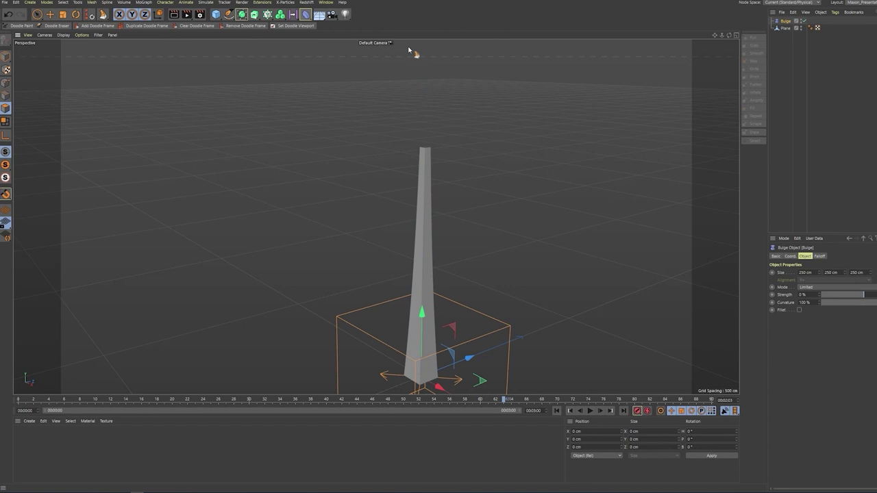
left_click_drag(429, 321, 429, 122)
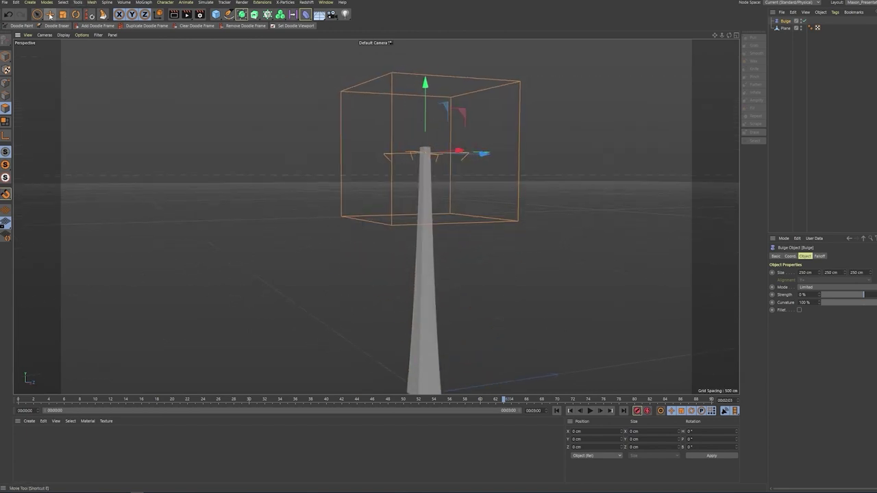
left_click(50, 13)
left_click(787, 22)
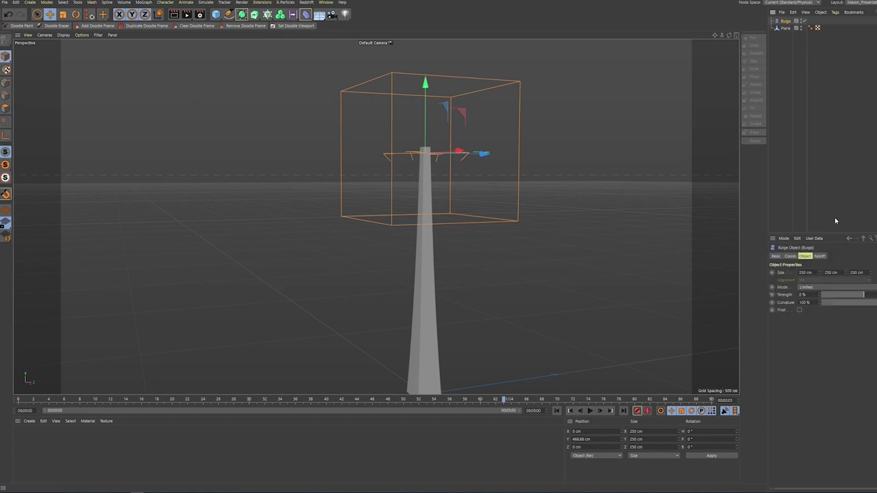
Step: Set the Bulge deformer's size to 50 × 50 × 50 cm so it encloses only the stalk's tip
left_click_drag(819, 274, 820, 346)
left_click_drag(609, 267, 590, 269, "alt")
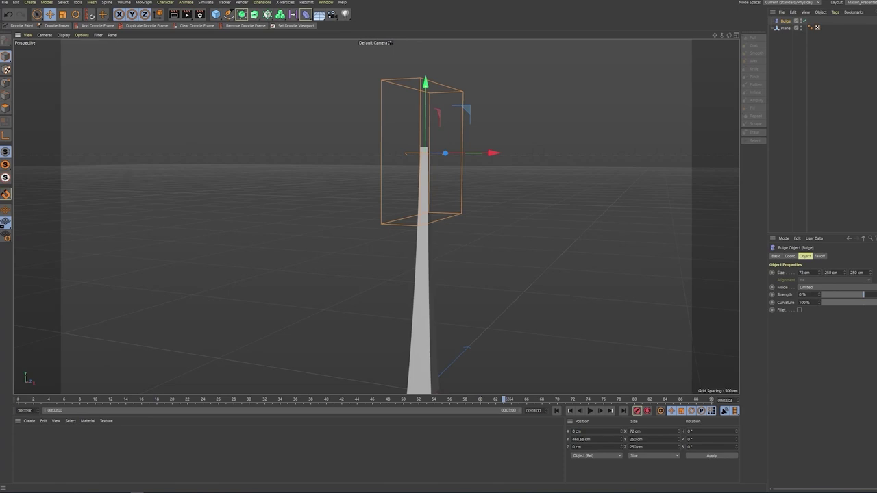
type("50")
key("Return")
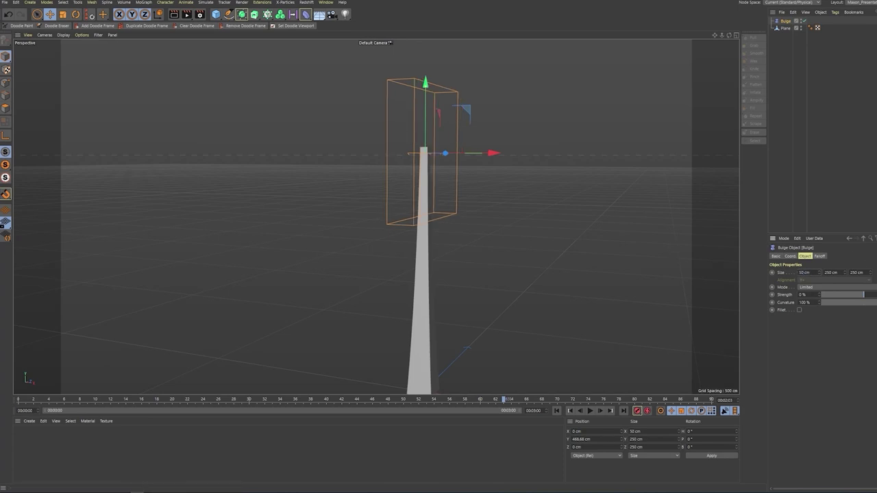
type("50")
key("Return")
left_click_drag(528, 243, 507, 263, "alt")
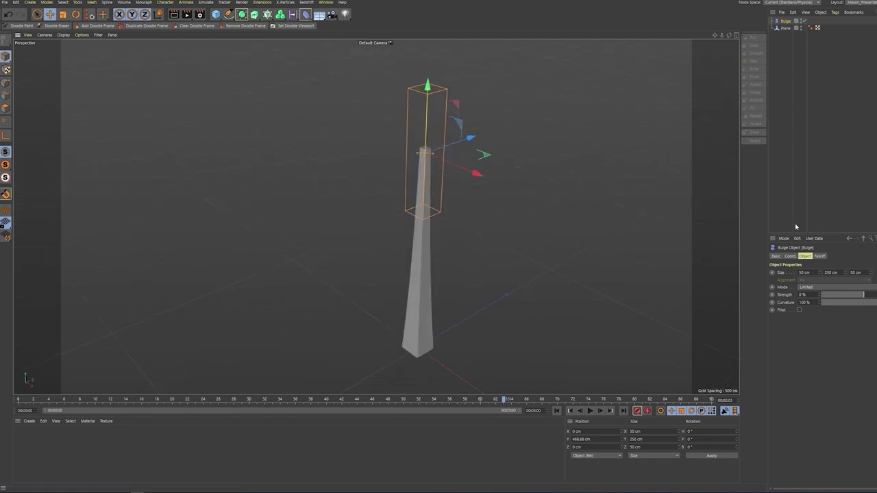
double_click(829, 273)
type("50")
key("Return")
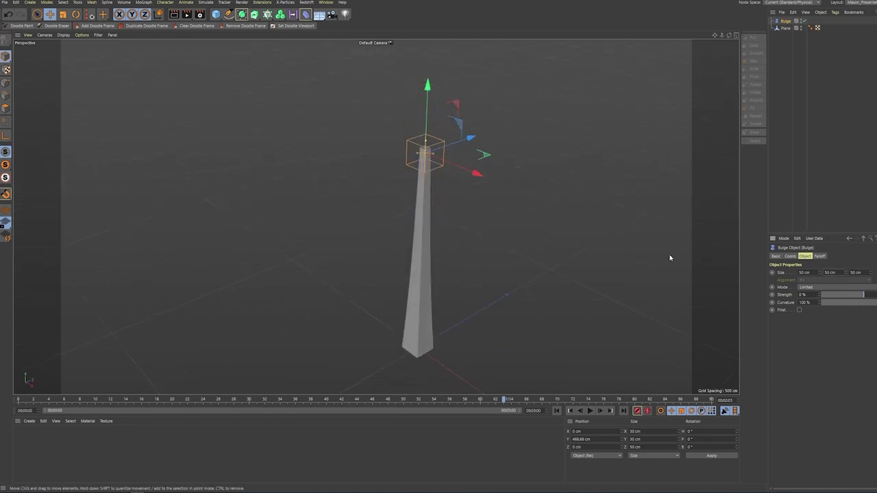
left_click_drag(413, 106, 507, 133, "alt")
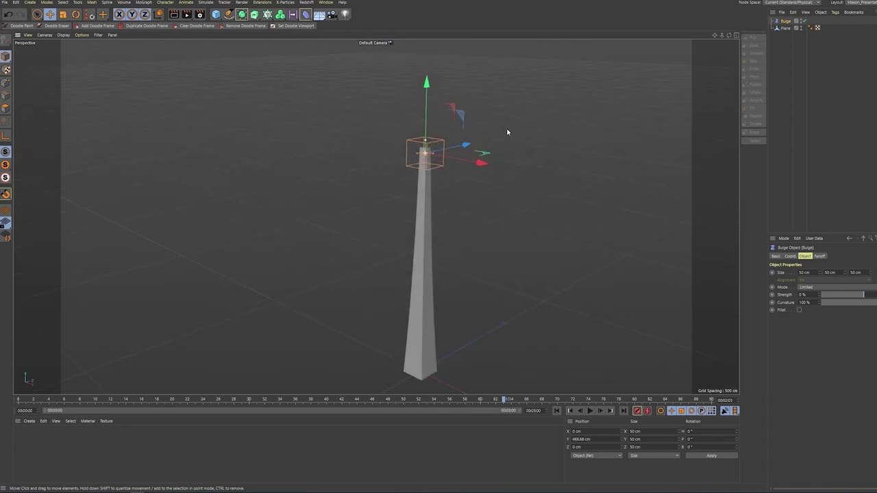
Step: Nest the Bulge deformer under the plane and rename the plane "spore"
left_click_drag(785, 20, 778, 28)
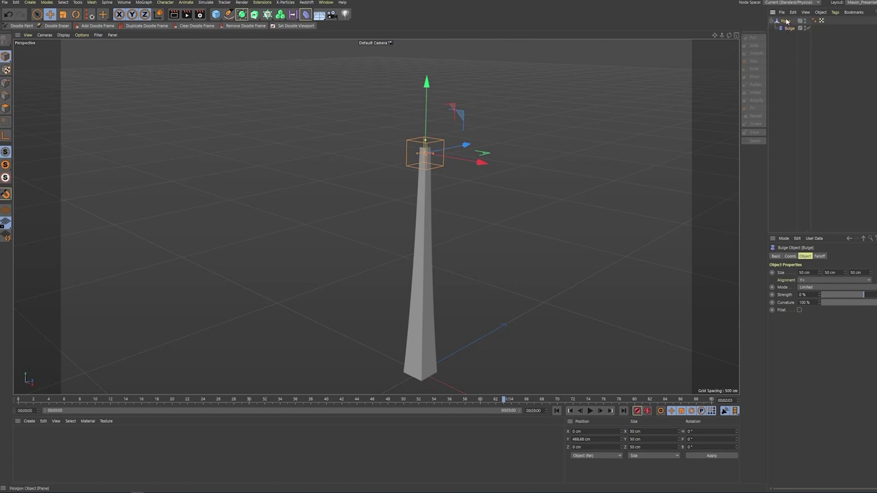
left_click(787, 21)
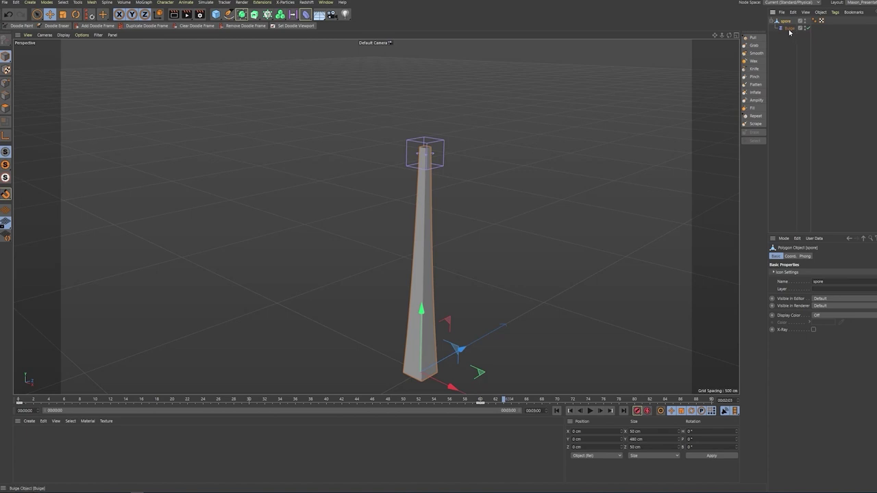
Step: Go to frame 65 and raise the Bulge deformer's strength to 622% to widen the stalk's tip into a cap
left_click(789, 28)
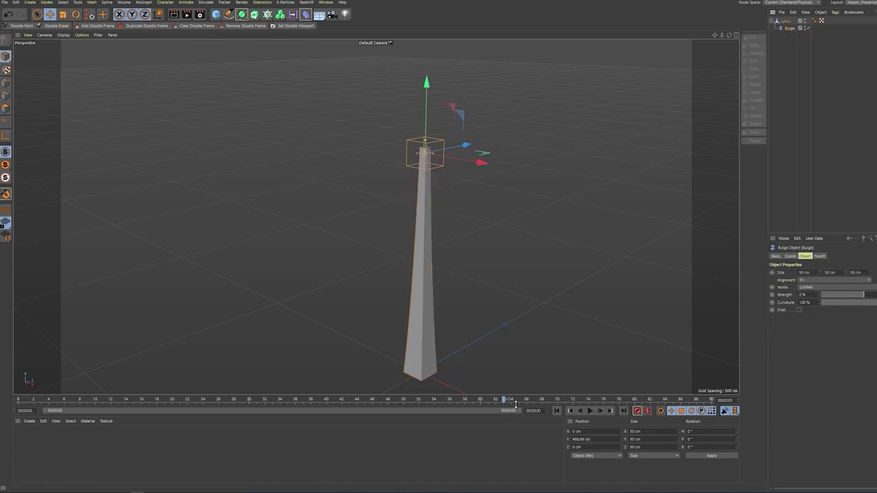
mouse_move(497, 402)
left_mouse_down()
mouse_move(112, 384)
mouse_move(514, 404)
left_mouse_up()
left_click_drag(820, 294, 827, 86)
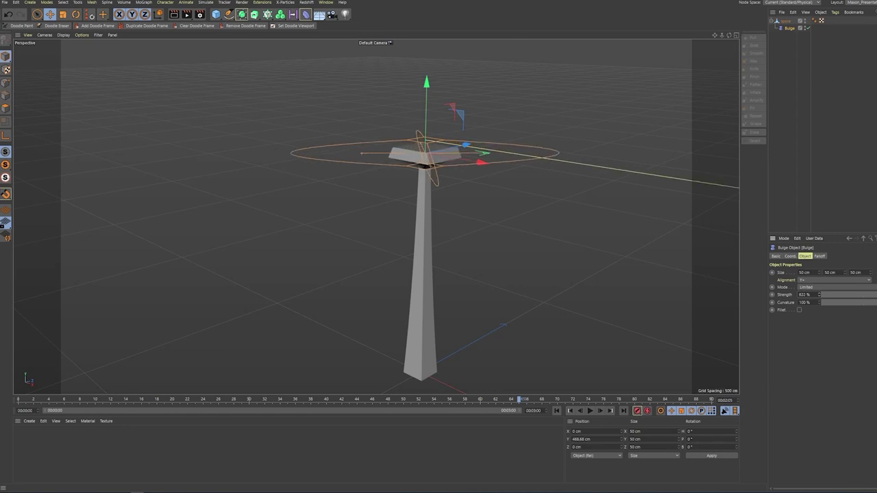
Step: Try a Bulge strength of 1200% with the deformer's Y size increased to 209 cm
left_click_drag(809, 294, 700, 284)
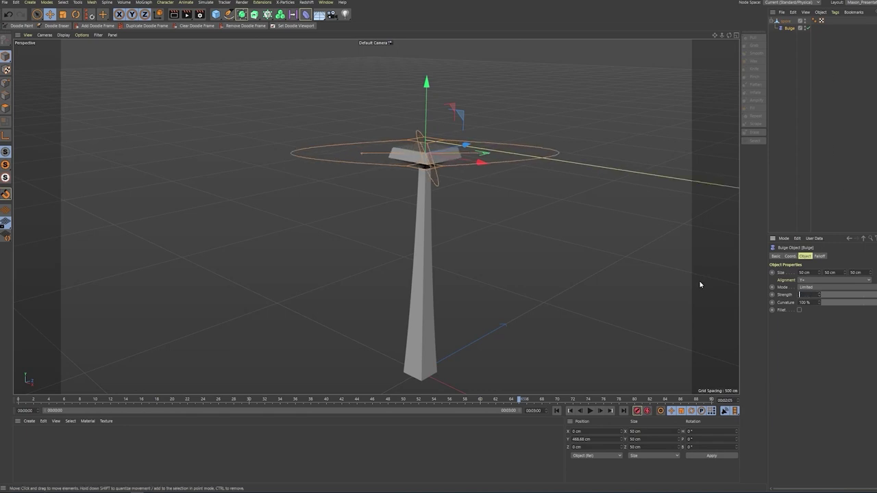
key("Return")
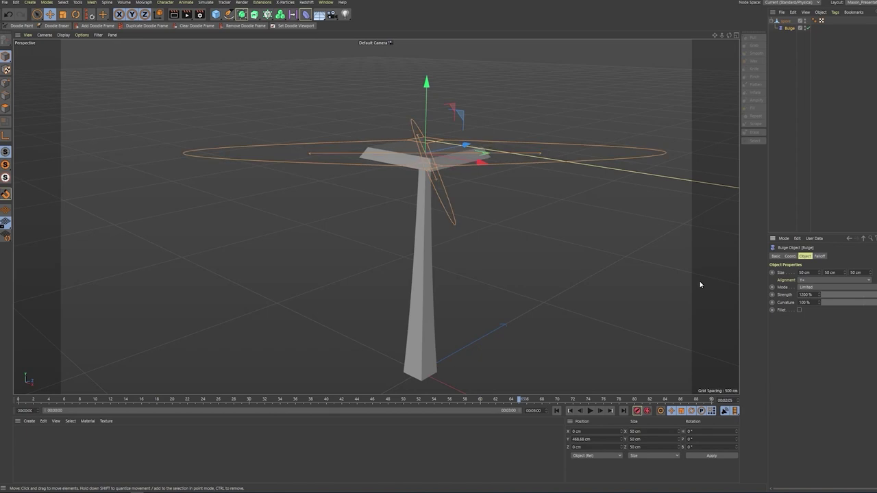
left_click_drag(848, 273, 836, 220)
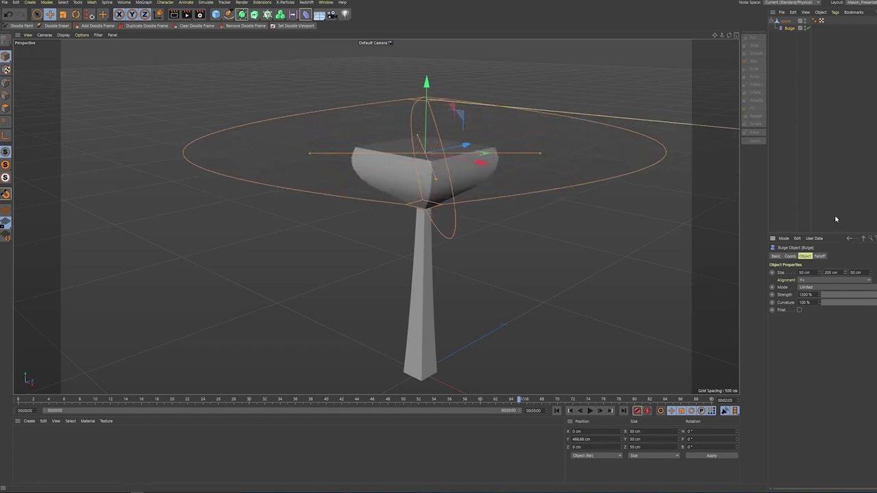
Step: Lower the Bulge deformer to about 404 cm in Y and set its strength to 500%
left_click_drag(442, 87, 441, 123)
left_click_drag(487, 141, 495, 118, "alt")
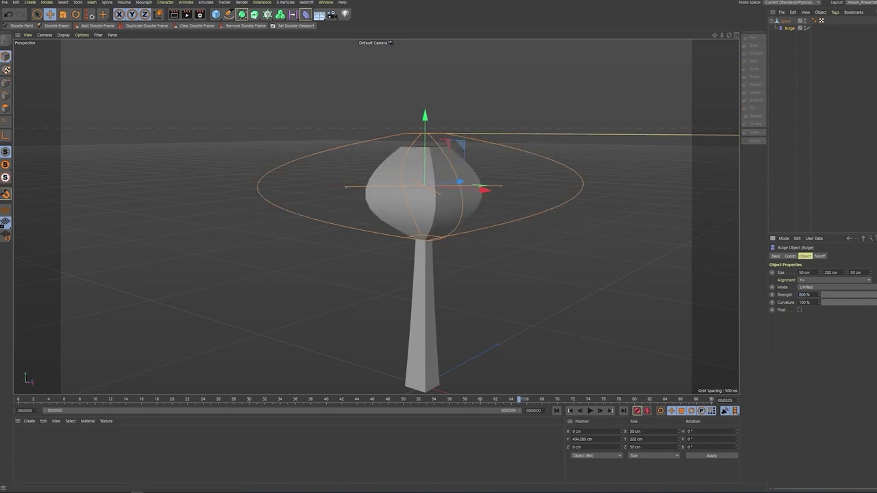
type("500")
key("Return")
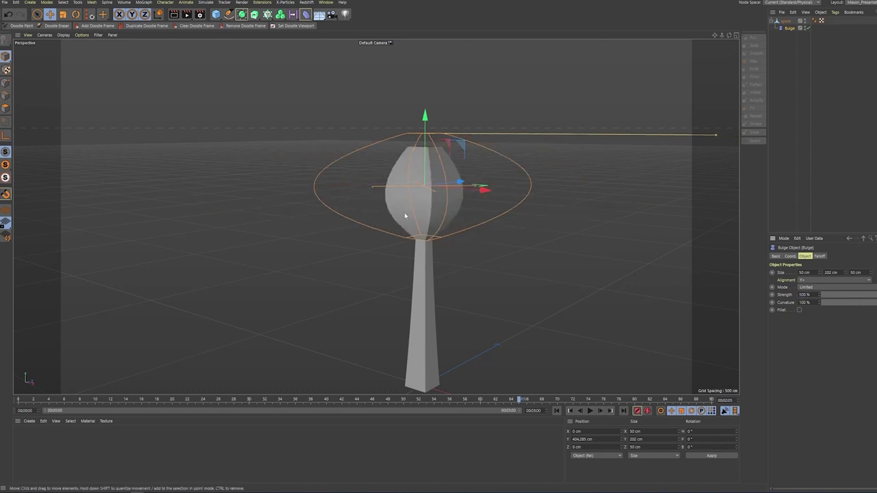
Step: Set the Bulge deformer's Y size to 142 cm, raise it to about 410 cm and check the bulb on neighbouring frames
left_click_drag(847, 276, 844, 295)
left_click_drag(424, 120, 425, 117)
mouse_move(518, 399)
left_mouse_down()
mouse_move(121, 400)
mouse_move(534, 402)
left_mouse_up()
mouse_move(589, 402)
left_mouse_down()
mouse_move(190, 402)
mouse_move(580, 402)
left_mouse_up()
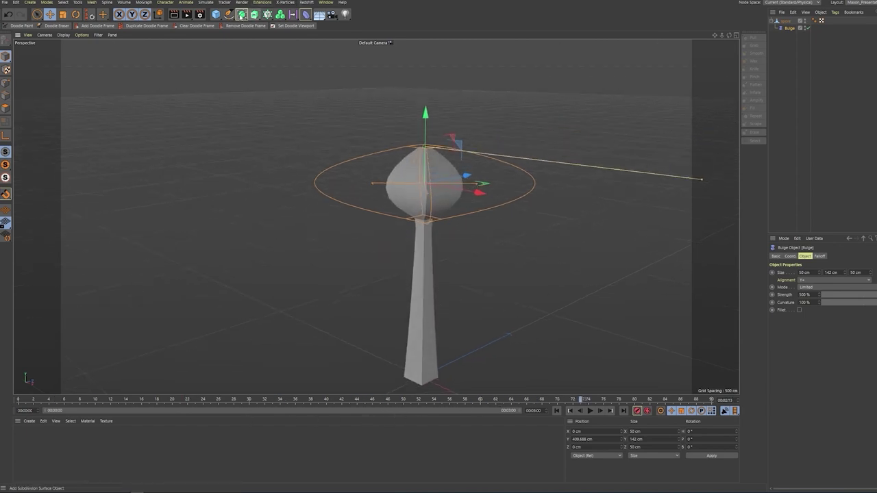
Step: Put the spore inside a new Subdivision Surface and check the smoothed growth across the frames
left_click(241, 14, "alt")
left_click(785, 28)
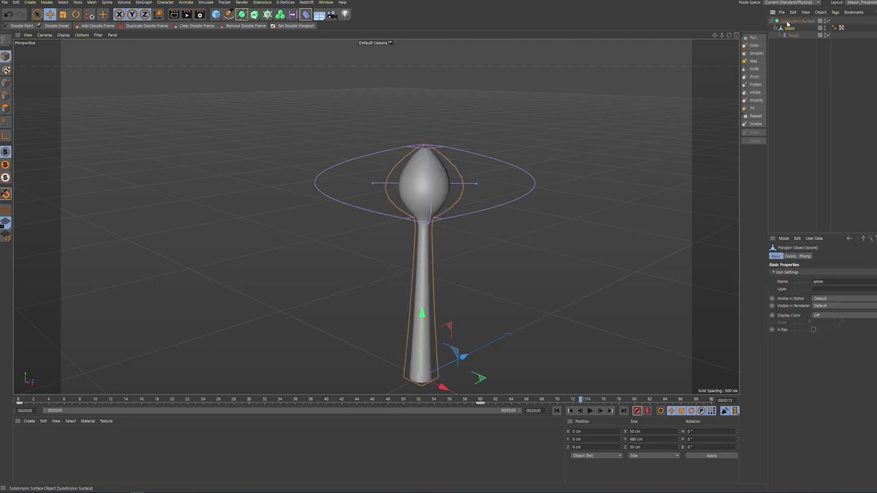
mouse_move(491, 400)
left_mouse_down()
mouse_move(205, 376)
mouse_move(367, 374)
mouse_move(556, 343)
left_mouse_up()
Step: Nudge the Bulge deformer up to about 412 cm on the smoothed stalk
left_click_drag(531, 118, 532, 136, "alt")
scroll(533, 135, "down", 3)
middle_click_drag(526, 143, 476, 177, "alt")
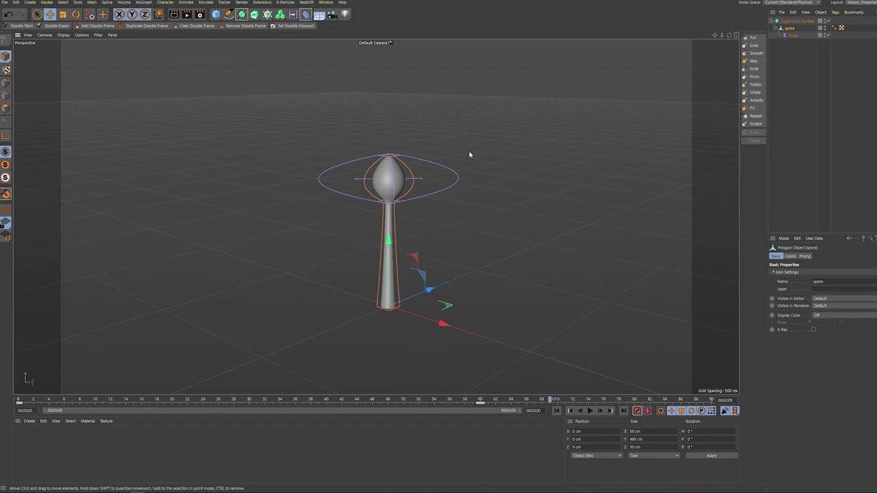
left_click(792, 36)
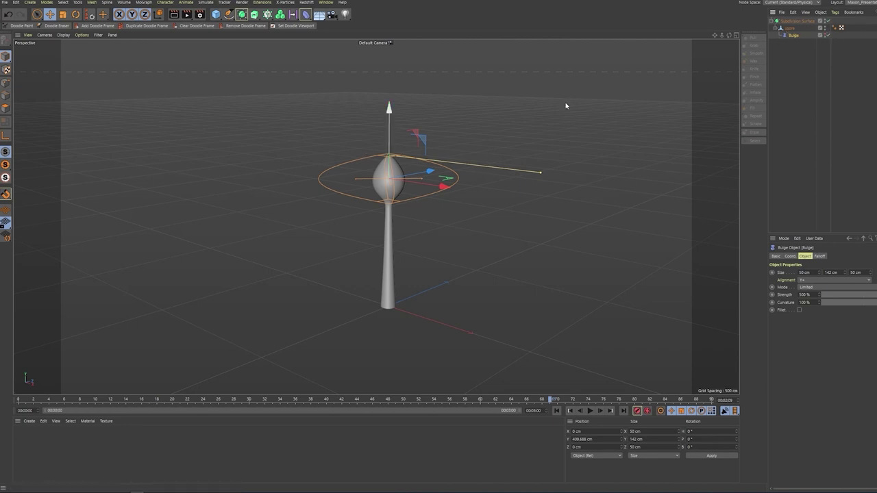
mouse_move(389, 108)
left_mouse_down()
mouse_move(388, 100)
mouse_move(389, 107)
left_mouse_up()
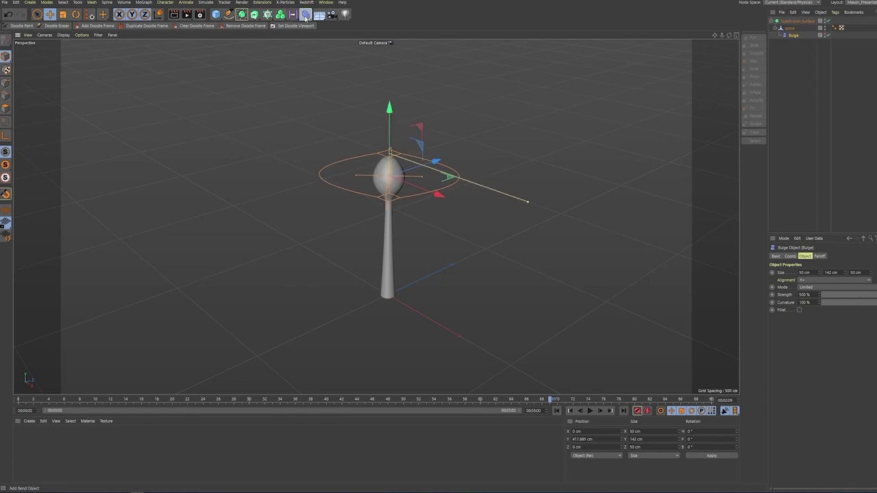
Step: Add a Bend deformer and raise it to about 150 cm along the stalk
left_click(305, 13)
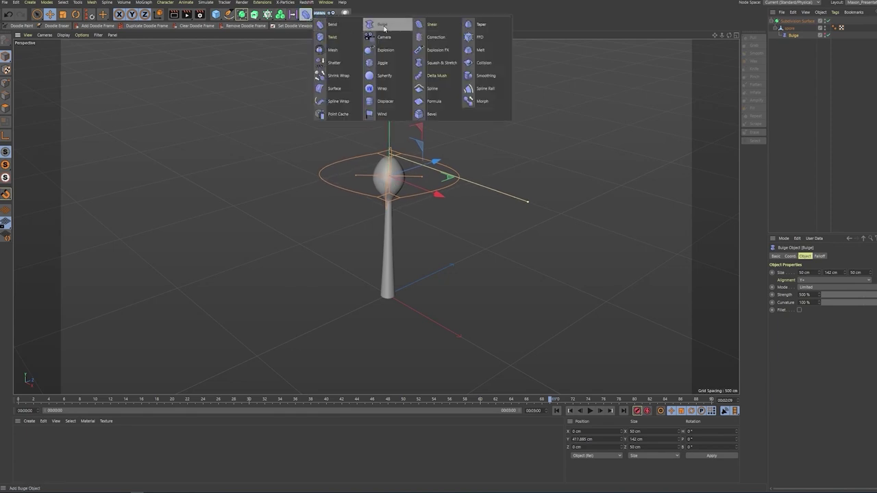
left_click(332, 25)
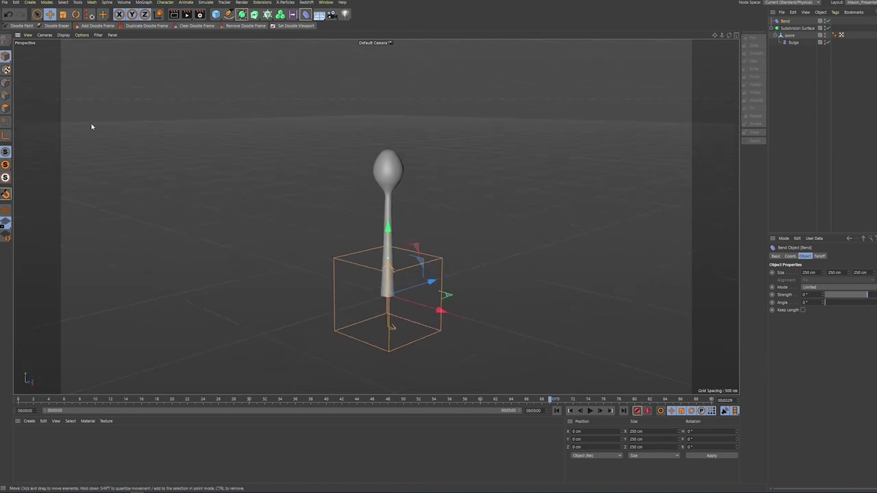
left_click(52, 16)
left_click_drag(188, 127, 384, 226, "alt")
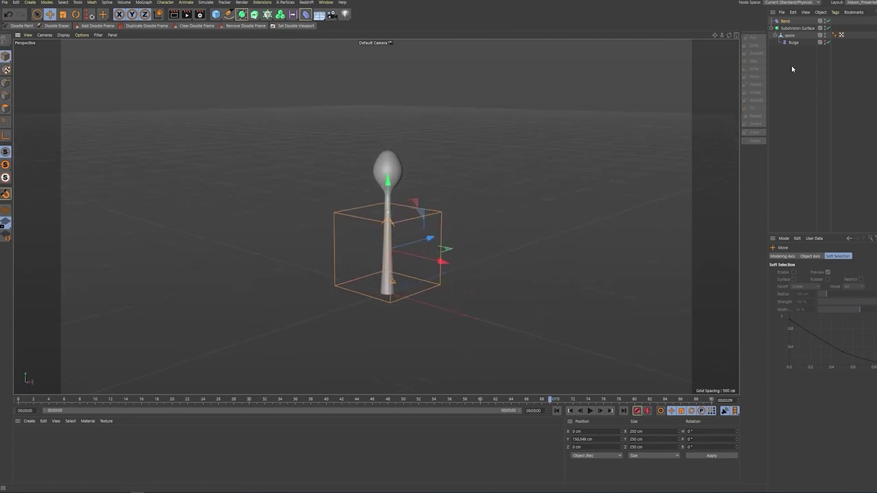
Step: Set the Bend deformer's X and Z sizes to 150 cm
left_click(785, 21)
left_click_drag(823, 274, 819, 317)
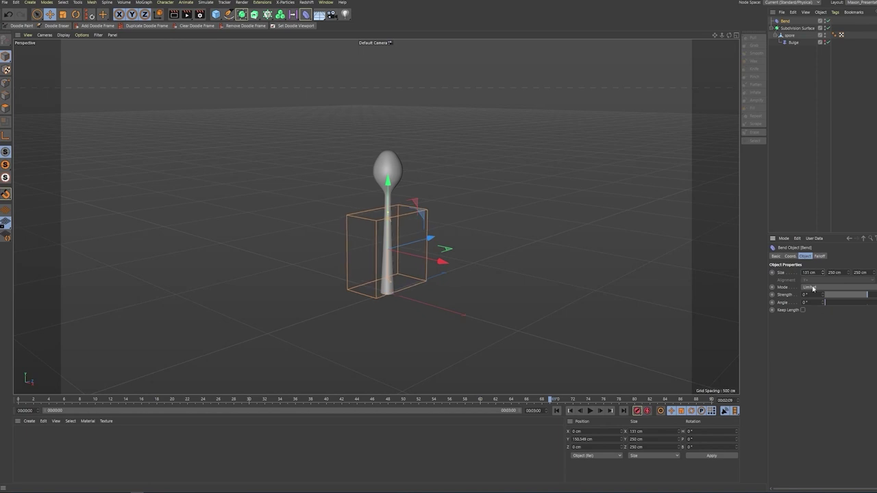
type("150")
key("Return")
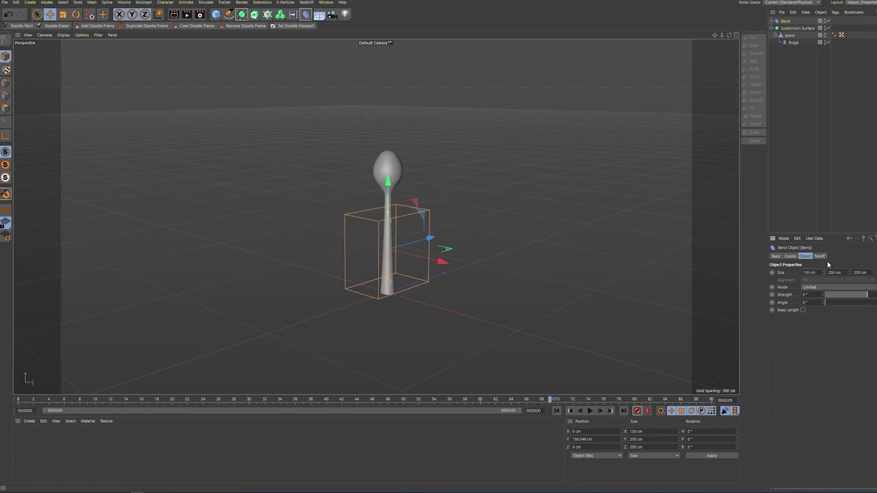
type("150")
key("Return")
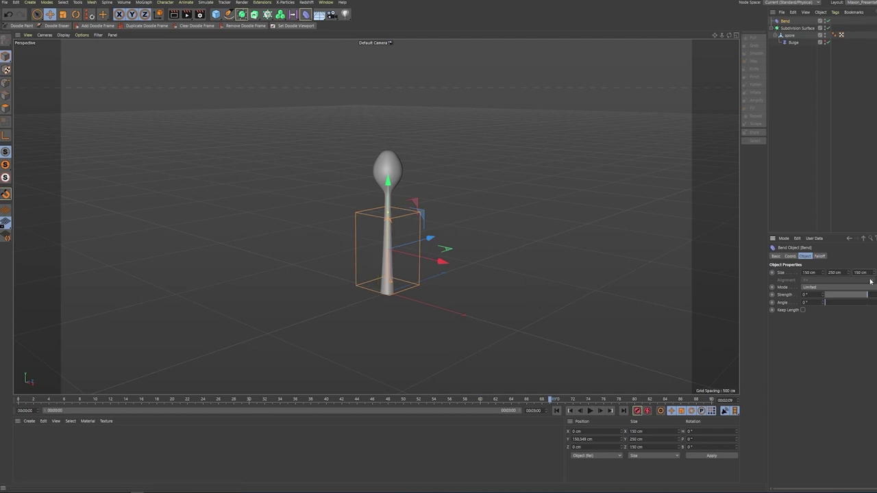
Step: Increase the Bend deformer's Y size to 410 cm and raise it to about 289 cm so it encloses the bulb and upper stalk
left_click_drag(848, 273, 842, 199)
left_click_drag(388, 182, 389, 137)
left_click_drag(451, 195, 477, 207, "alt")
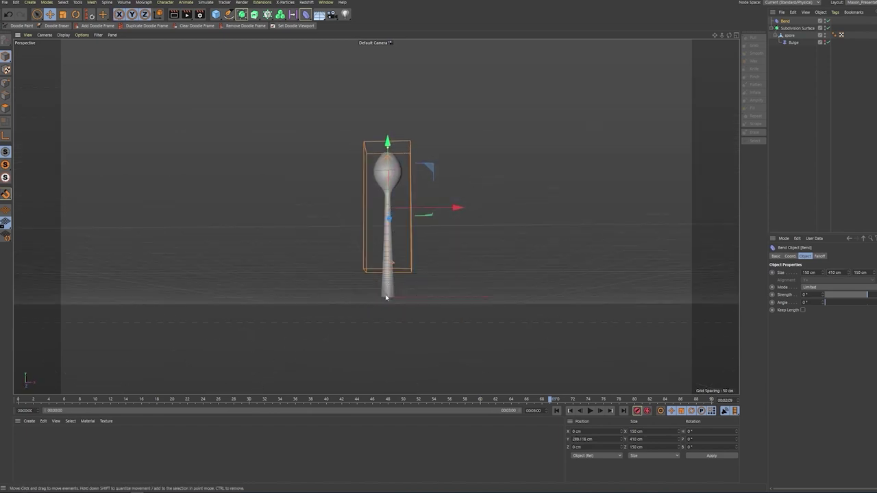
left_click_drag(383, 283, 424, 297, "alt")
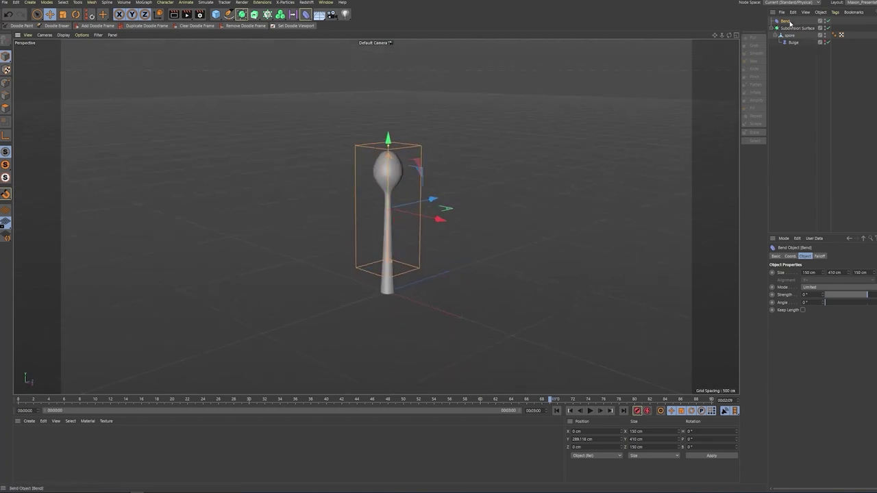
Step: Nest the Bend deformer under the spore below Bulge and test a slight bend with Keep Length enabled
mouse_move(793, 28)
left_mouse_down()
mouse_move(798, 48)
mouse_move(794, 40)
left_mouse_up()
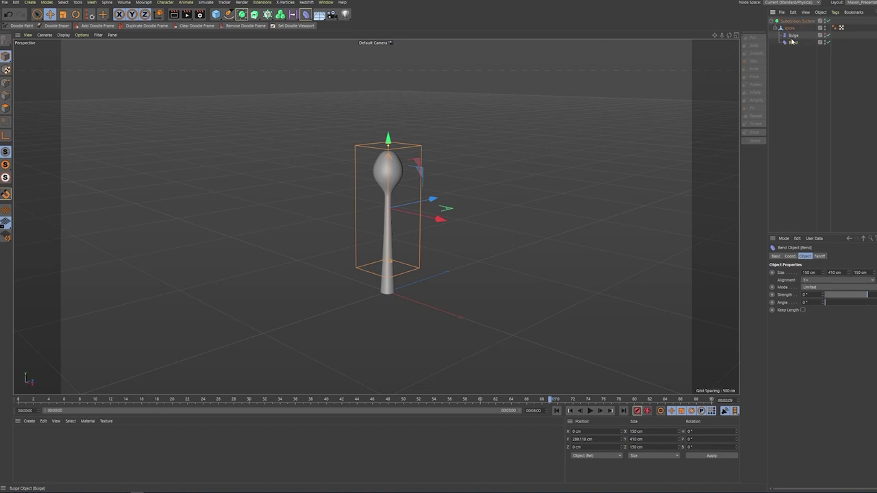
mouse_move(867, 296)
left_mouse_down()
mouse_move(842, 296)
mouse_move(873, 294)
mouse_move(865, 298)
left_mouse_up()
Step: Set the Bend strength to 0° and keyframe it on frame 24
left_click(809, 295)
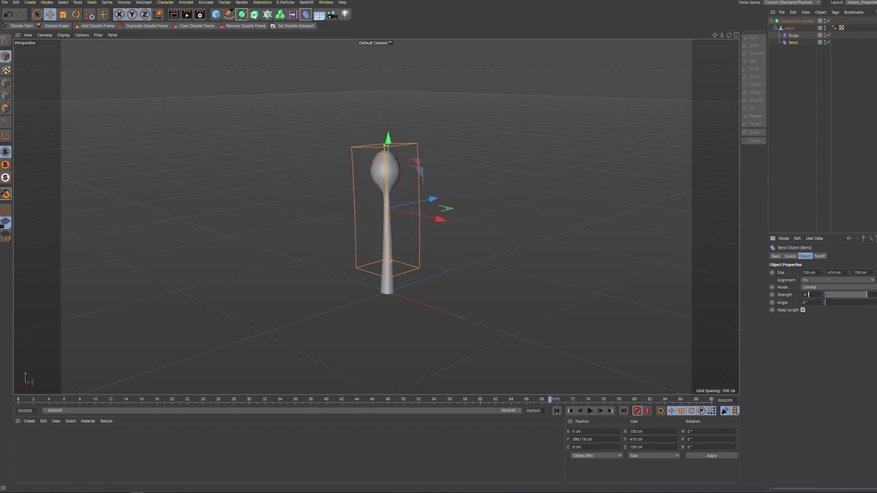
type("0")
key("Return")
left_click_drag(24, 405, 213, 414)
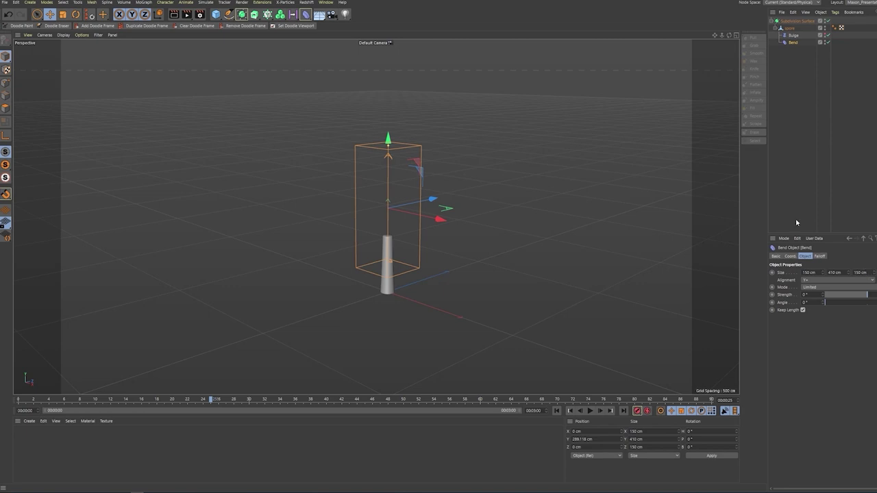
mouse_move(209, 401)
left_mouse_down()
mouse_move(196, 401)
mouse_move(213, 406)
mouse_move(202, 409)
left_mouse_up()
Step: Keyframe the Bend strength at 50° three frames further on, at frame 27
left_click(602, 412)
left_click(602, 412)
left_click(602, 412)
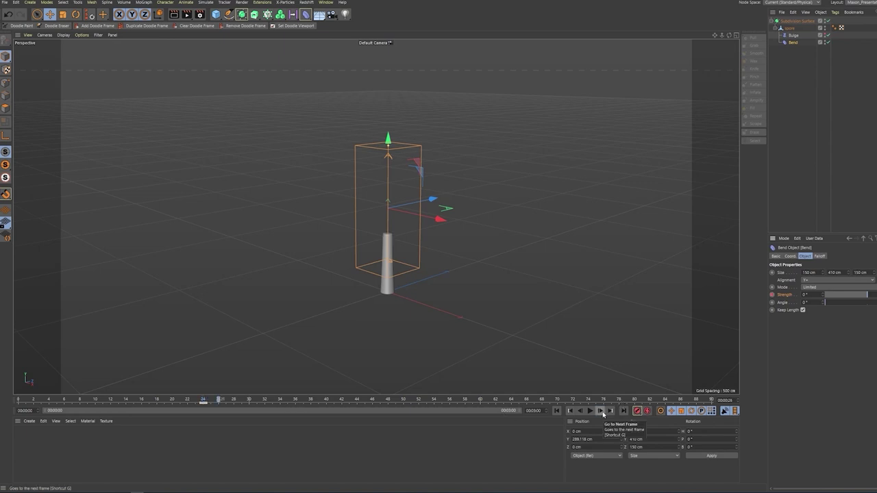
left_click_drag(807, 294, 684, 279)
type("50")
key("Return")
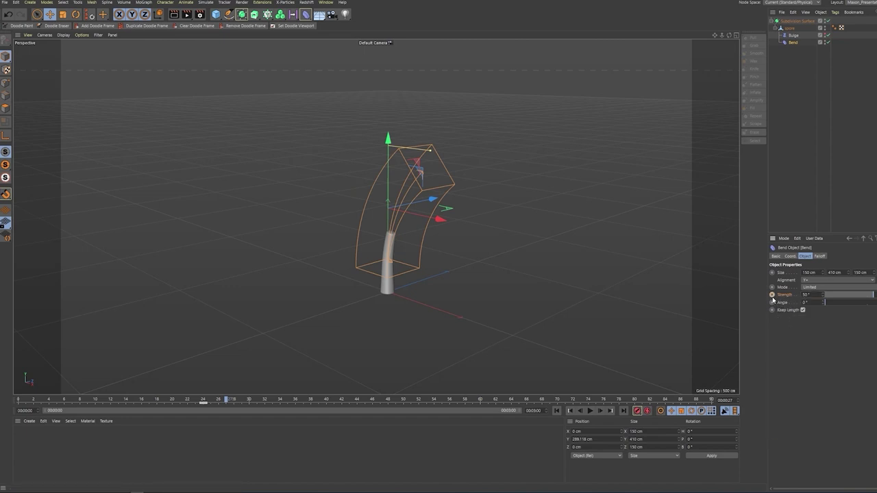
Step: Keyframe the Bend strength at -50° on frame 30 to swing the stalk the other way
left_click(600, 411)
left_click(601, 410)
left_click(601, 410)
key("Return")
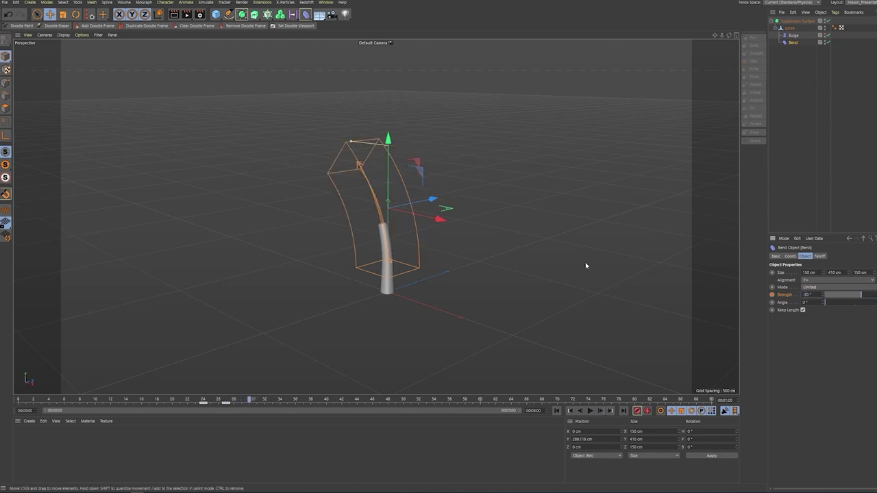
Step: Show the Bend strength track with its keyframes in the Timeline's dope sheet
right_click(788, 294)
mouse_move(806, 301)
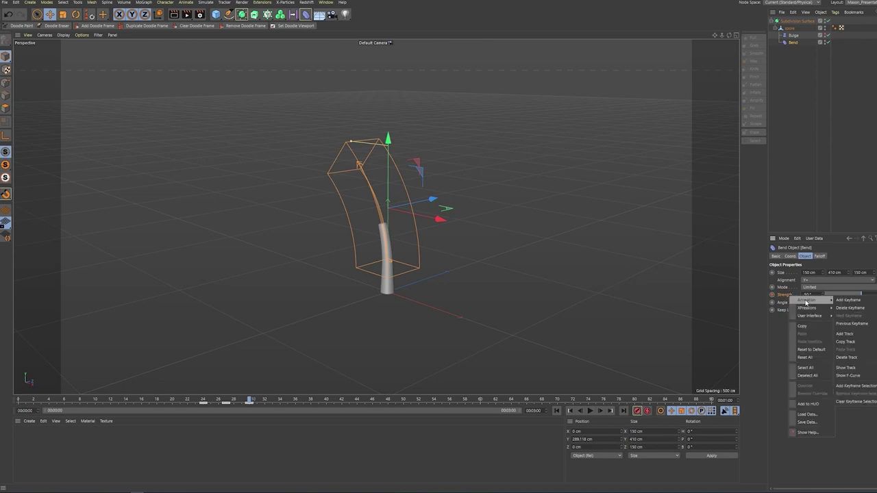
left_click(844, 368)
left_click_drag(735, 296, 664, 98)
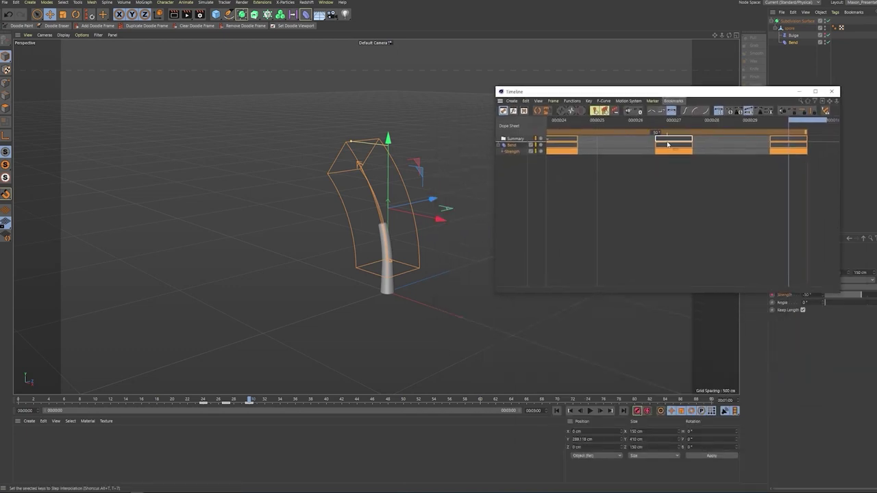
right_click_drag(771, 218, 468, 211, "alt")
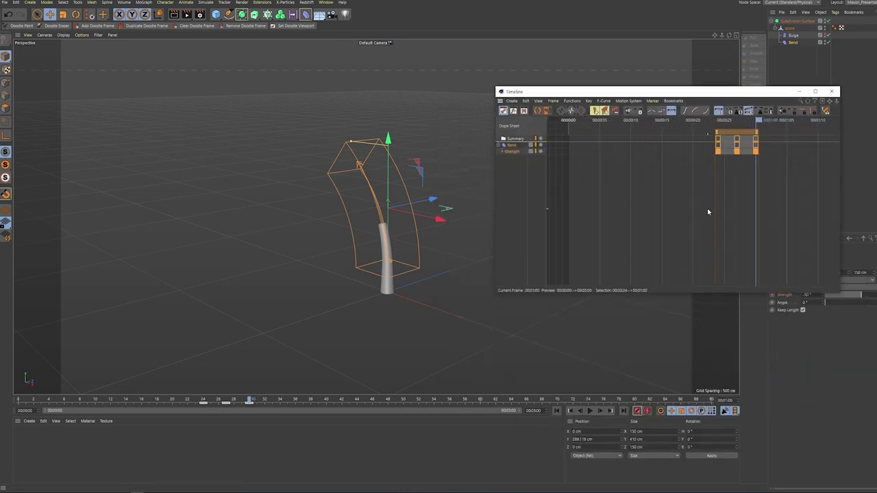
middle_click_drag(778, 210, 715, 209, "alt")
right_click_drag(731, 209, 751, 208, "alt")
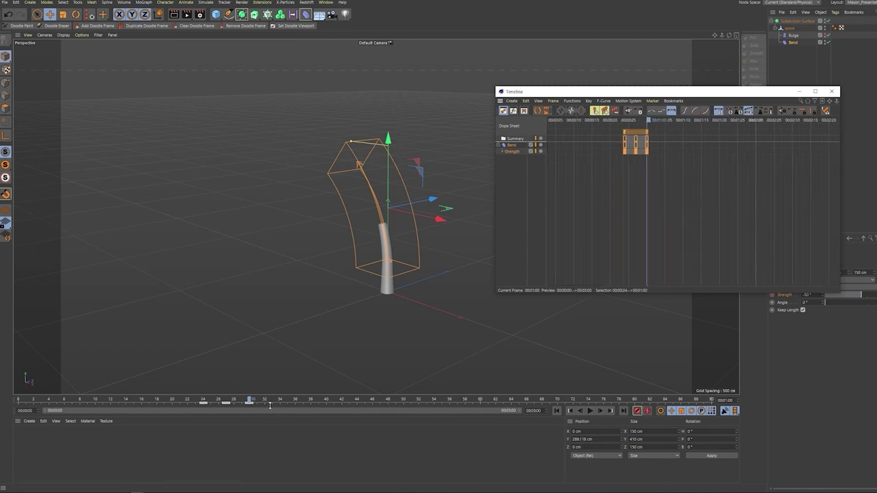
Step: Duplicate the three Bend strength keys onto frames 33, 36 and 39 and scrub through the swaying
left_click_drag(250, 401, 172, 400)
scroll(651, 186, "down", 4)
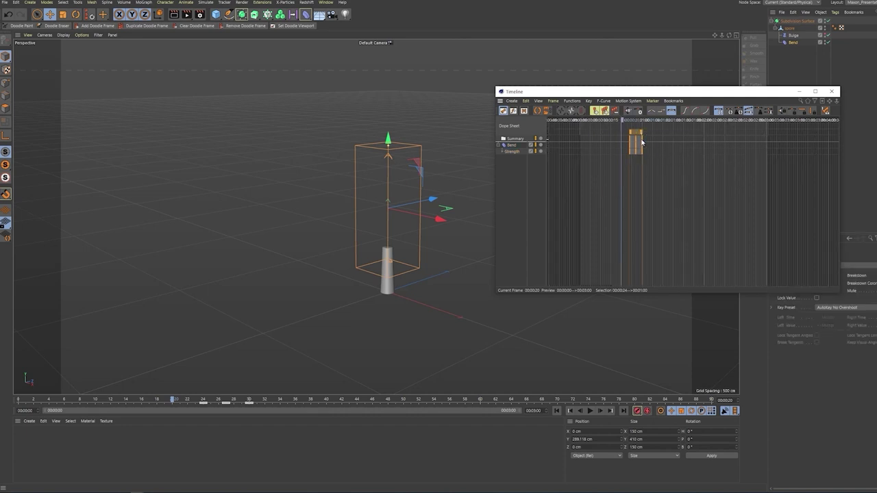
left_click_drag(642, 138, 661, 141)
left_click_drag(620, 122, 689, 166)
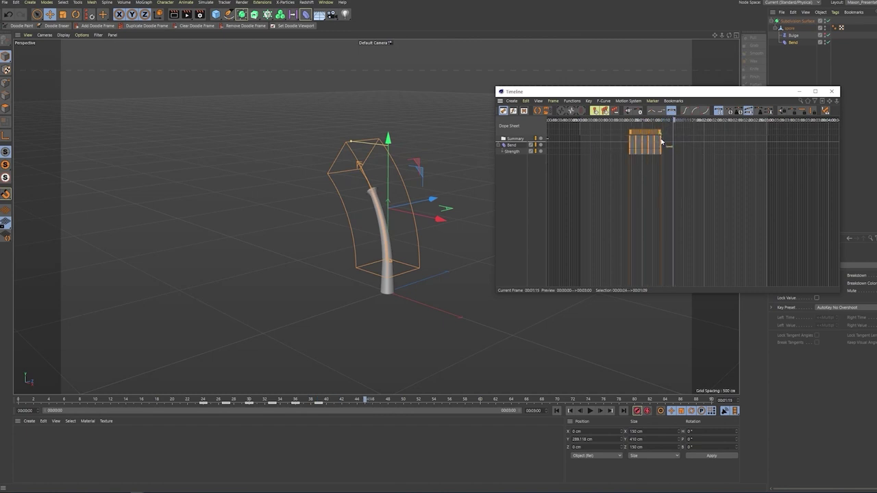
Step: Duplicate all six Bend strength keys onto frames 42 to 57 and scrub through the extended sway
left_click_drag(662, 141, 699, 144)
left_click_drag(626, 121, 703, 151)
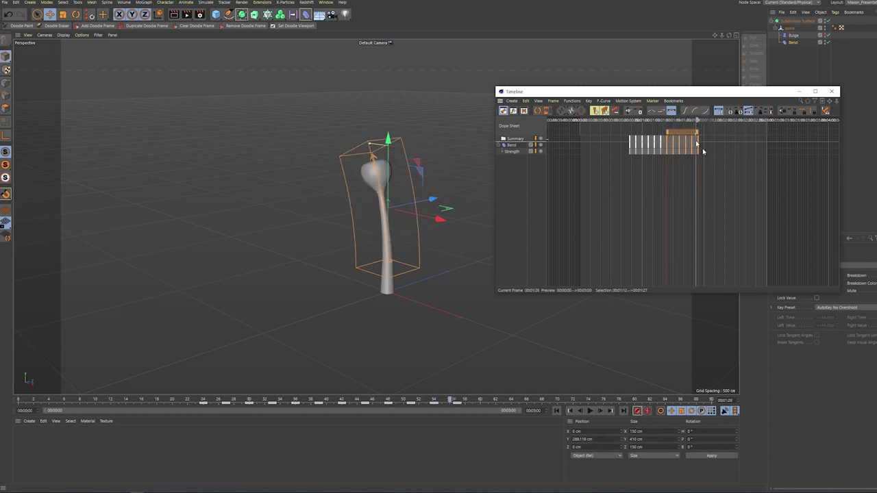
left_click_drag(621, 121, 696, 157)
Step: Keyframe the Bend strength at 0° on frame 62 and shift that key to frame 65
left_click_drag(700, 121, 708, 122)
left_click_drag(706, 91, 646, 87)
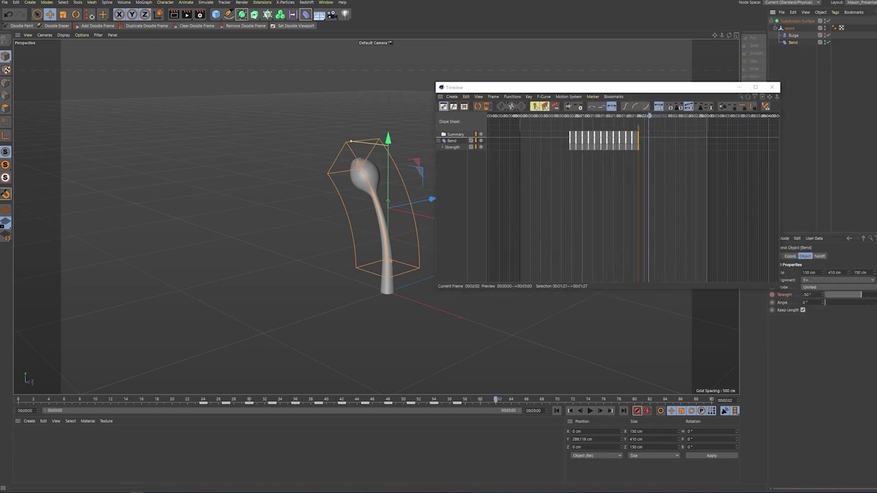
left_click_drag(811, 294, 735, 297)
type("0")
key("Return")
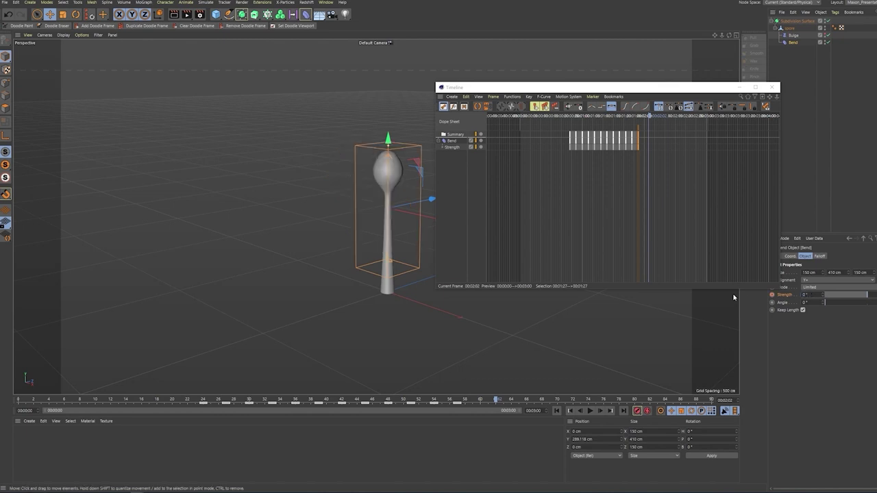
left_click(772, 295)
left_click_drag(660, 155, 655, 138)
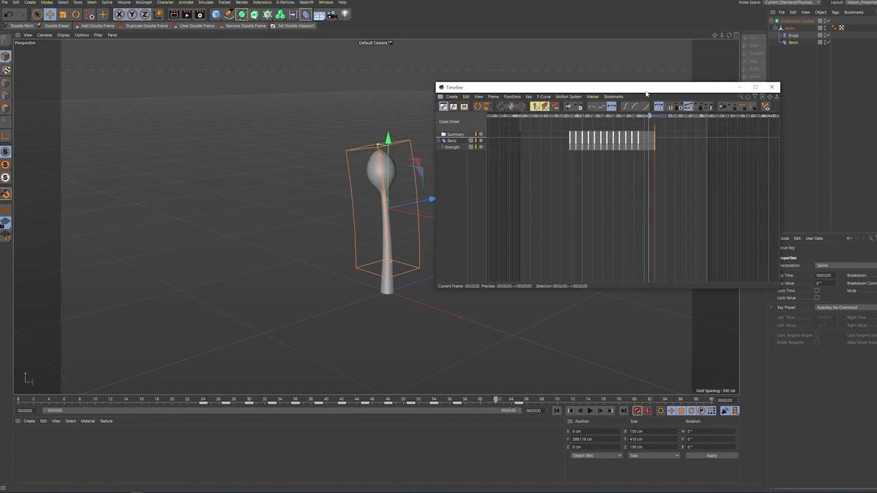
Step: Play the animation from the first frame to review the stalk's growth and wobble
left_click_drag(645, 91, 709, 77)
left_click(556, 411)
left_click(590, 411)
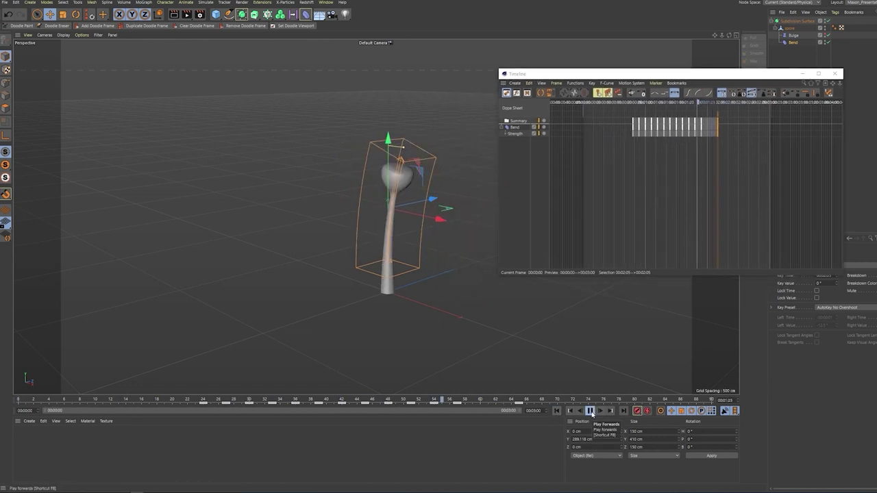
Step: Select all the Bend strength keys, compress them to span frames 20 to 44, and play the faster wobble
left_click(590, 411)
key("ctrl+a")
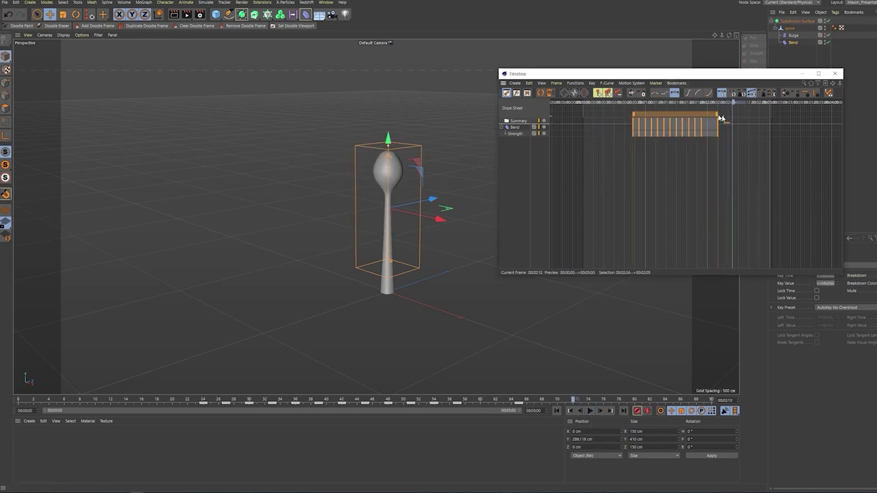
left_click_drag(717, 116, 649, 118)
left_click(590, 411)
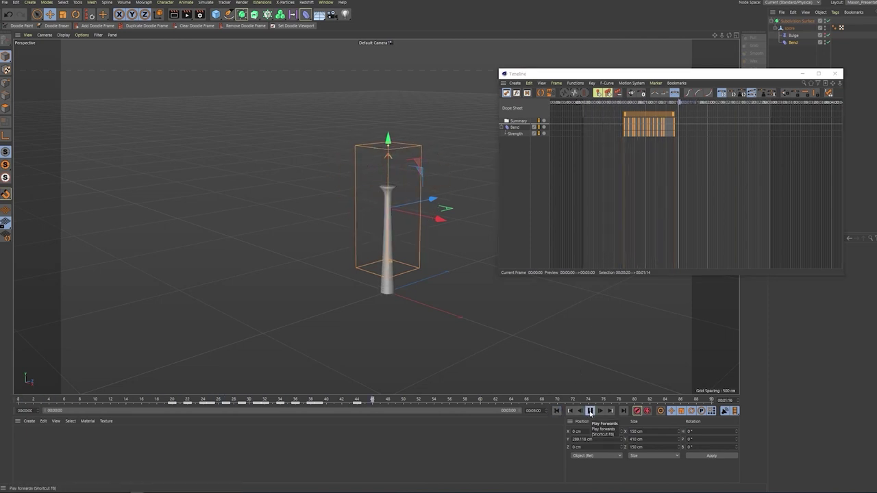
left_click(591, 411)
Step: Move and stretch the Bend strength keys to span frames 38 to 67 and play back the wobble
left_click(693, 127)
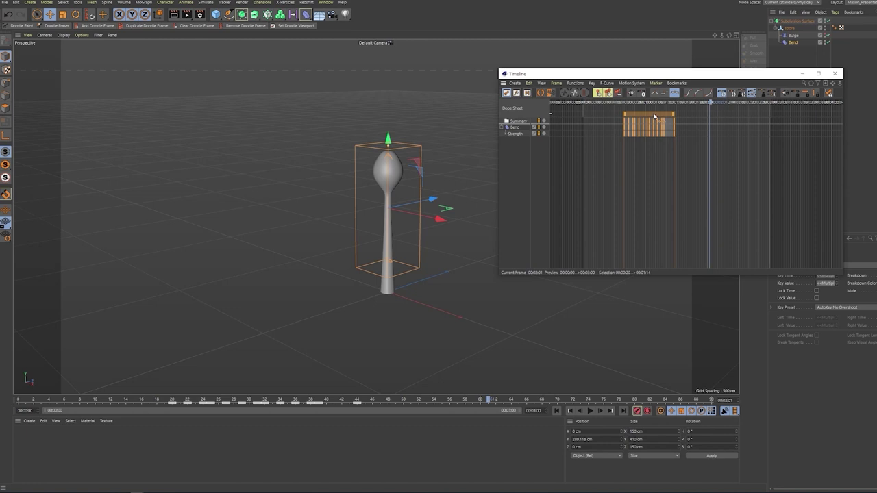
left_click_drag(654, 116, 685, 117)
left_click_drag(649, 163, 704, 114)
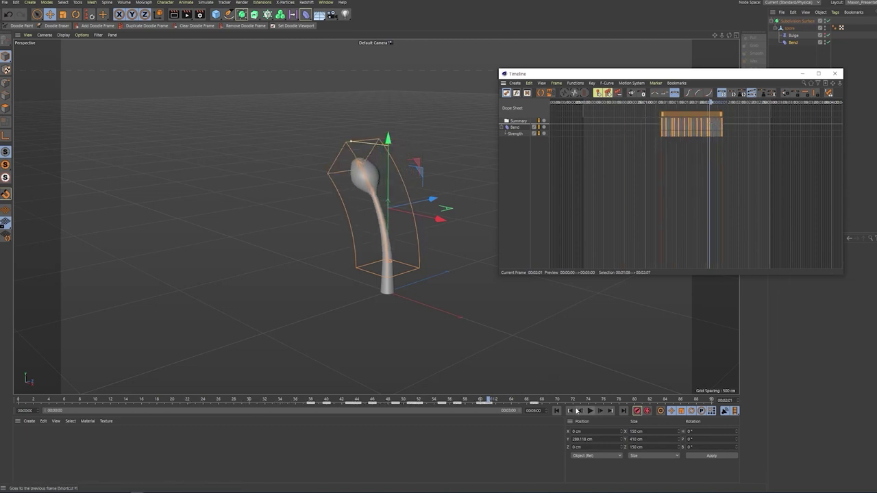
left_click(590, 411)
left_click(592, 411)
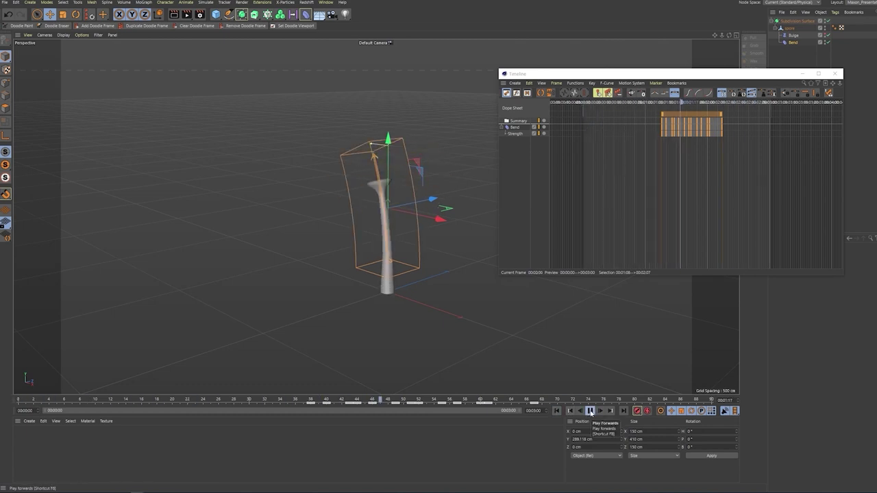
left_click(590, 411)
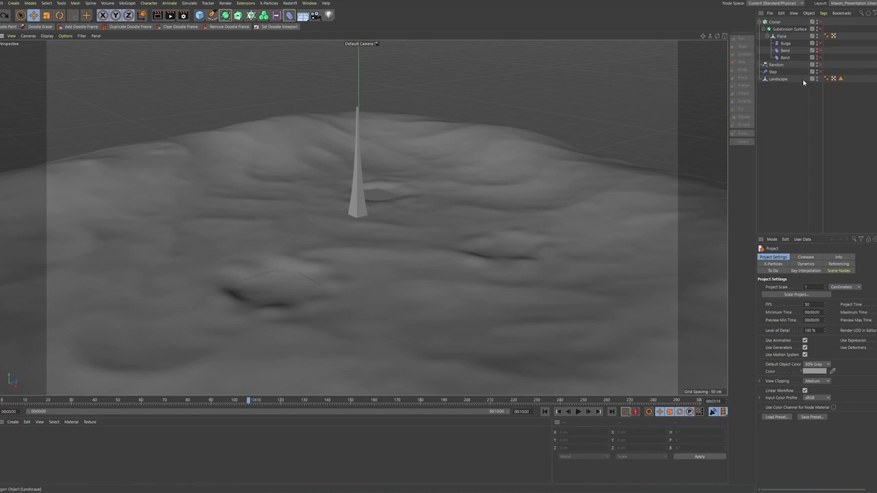
Step: Enable the stalk's Subdivision Surface, Bulge and both Bend deformers, and turn on the Cloner at frame 124
left_click(819, 30)
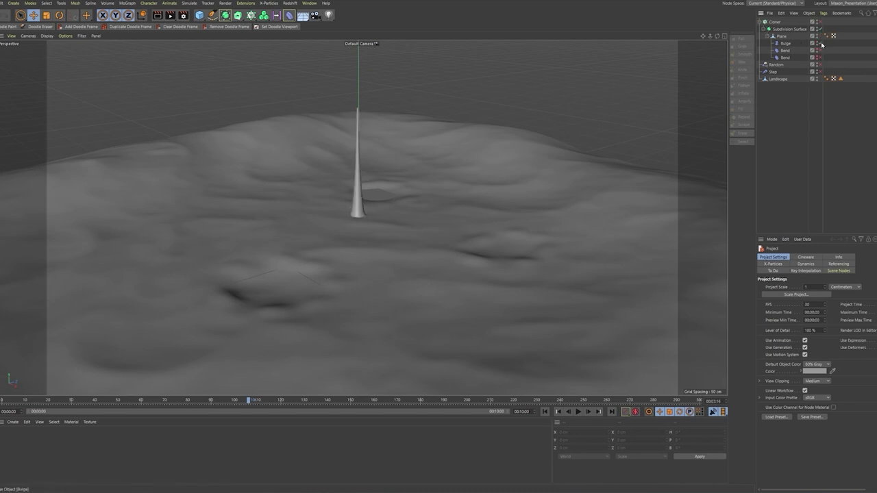
left_click_drag(250, 395, 291, 400)
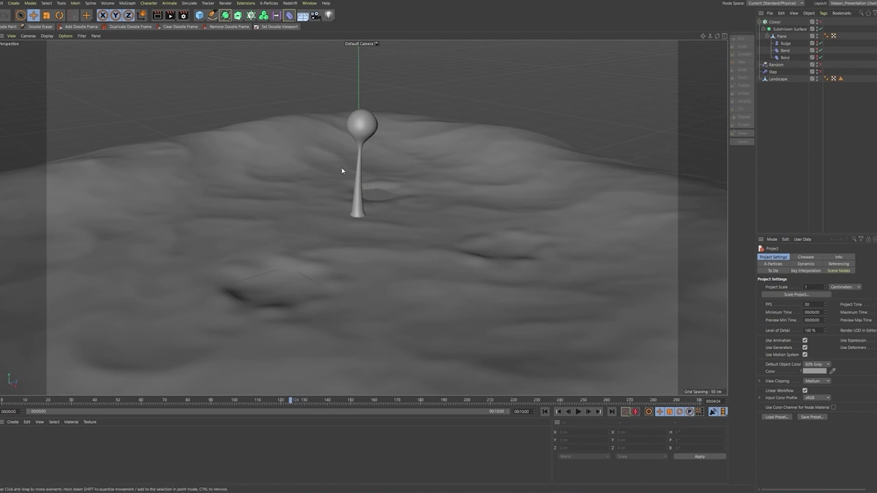
left_click(820, 21)
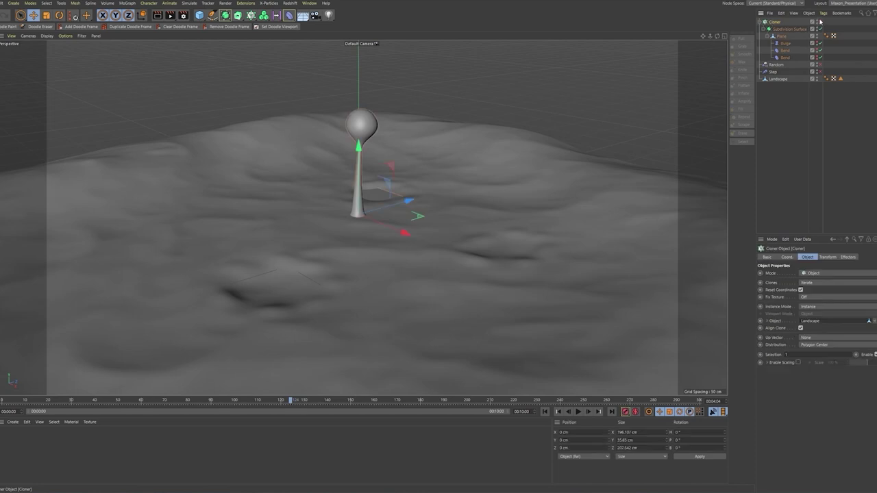
left_click(818, 21)
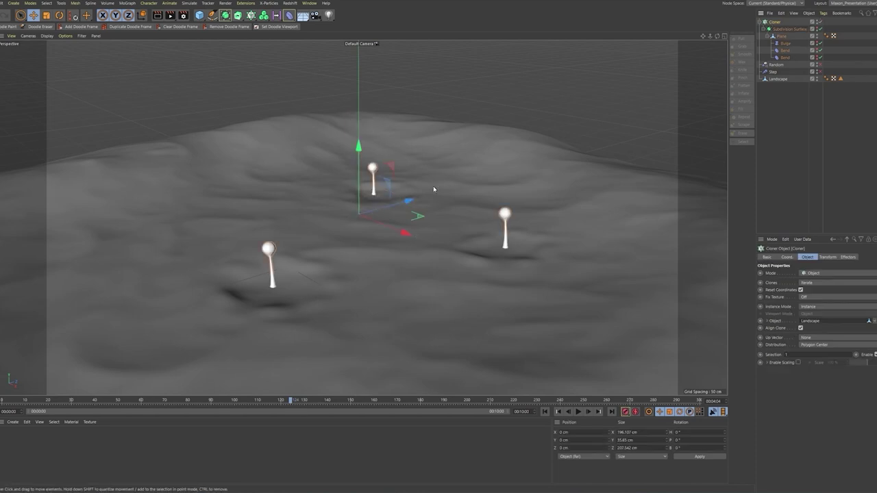
Step: Hide the cloned stalks and display the Landscape's selected polygons
left_click(778, 79)
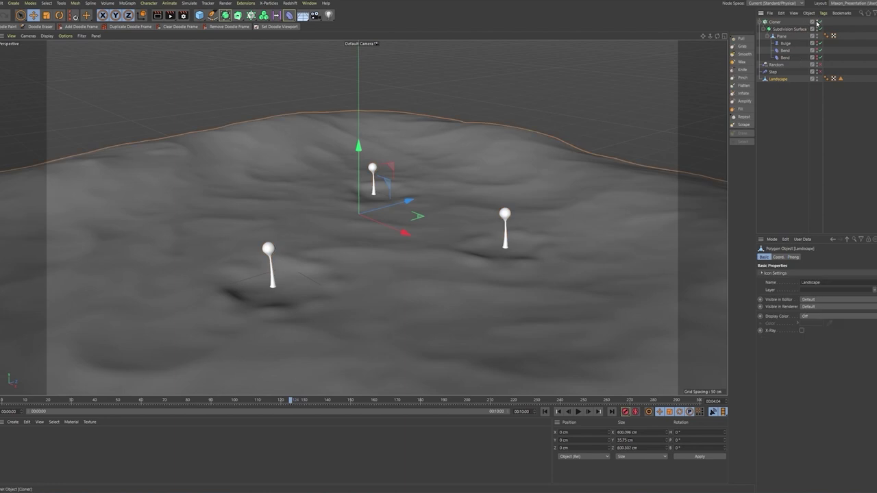
left_click(817, 22)
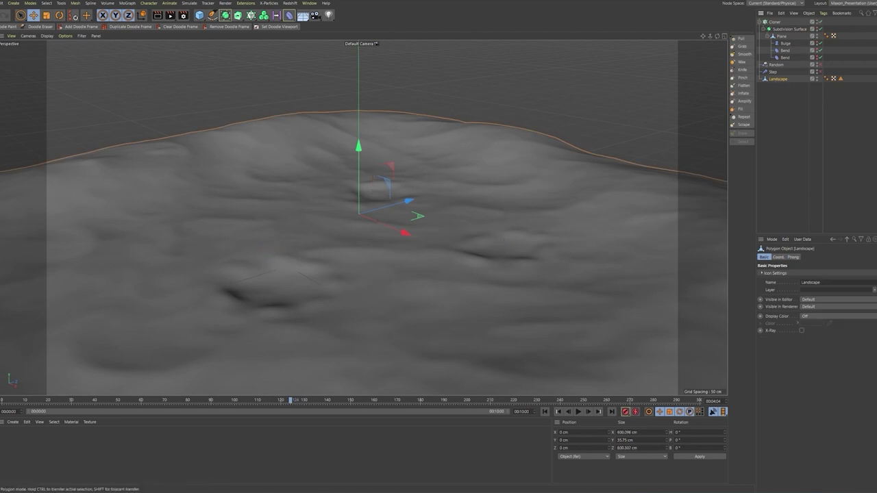
key("Return")
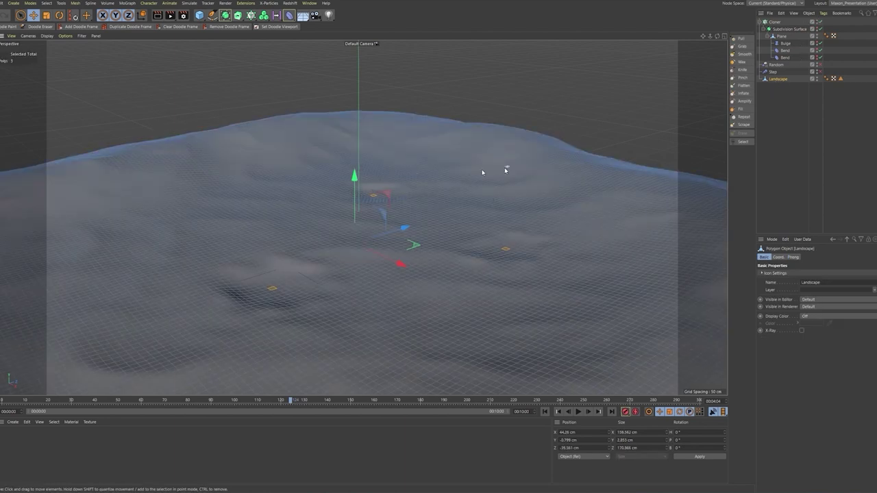
Step: Examine the Cloner's Object mode settings and its Landscape link in a widened properties area
left_click(776, 23)
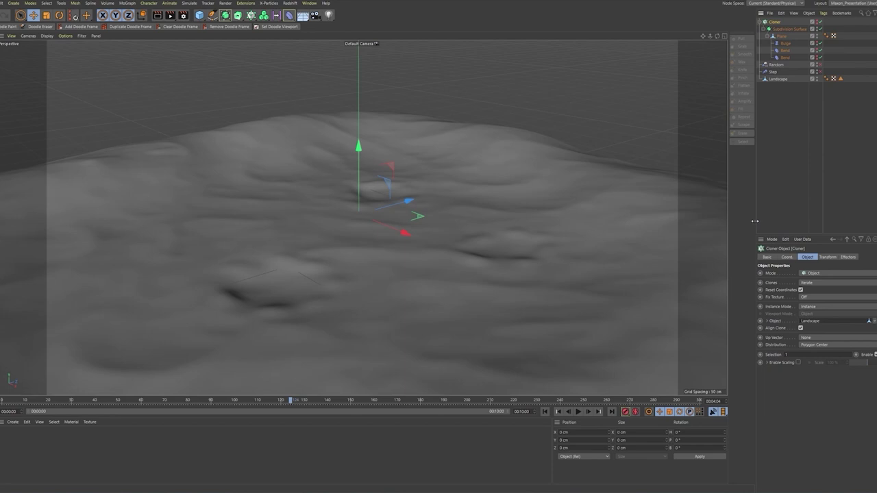
left_click_drag(754, 221, 731, 221)
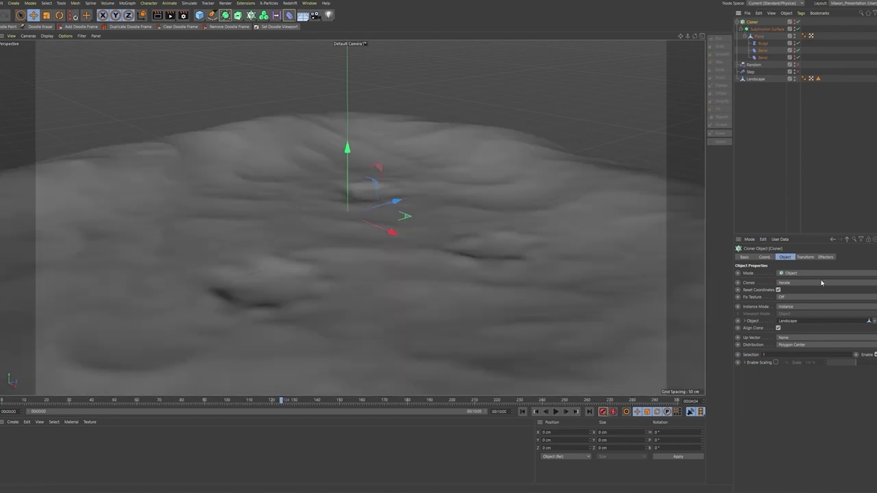
left_click(787, 276)
left_click(788, 277)
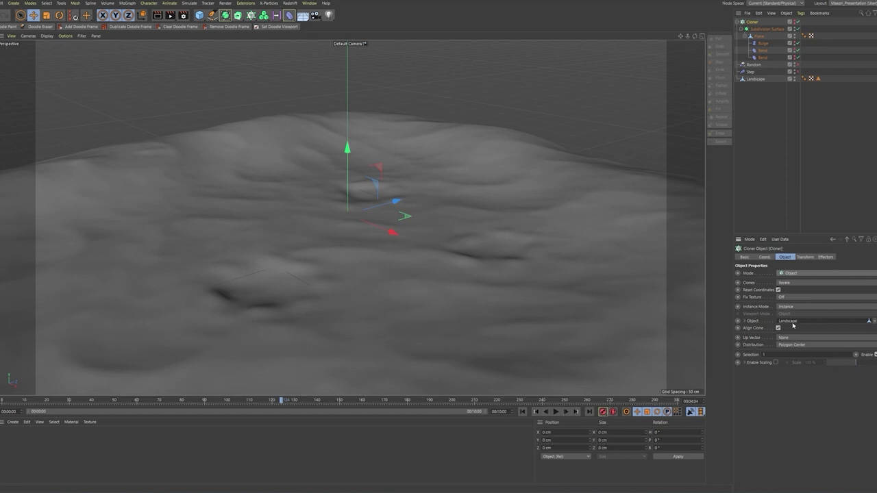
Step: Return to the Landscape's selected polygons and look up the Set Selection command
left_click(754, 79)
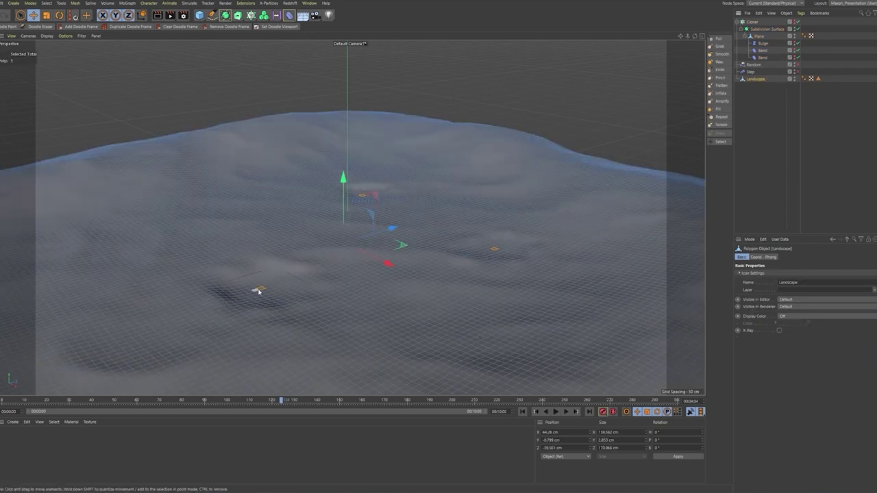
left_click(47, 2)
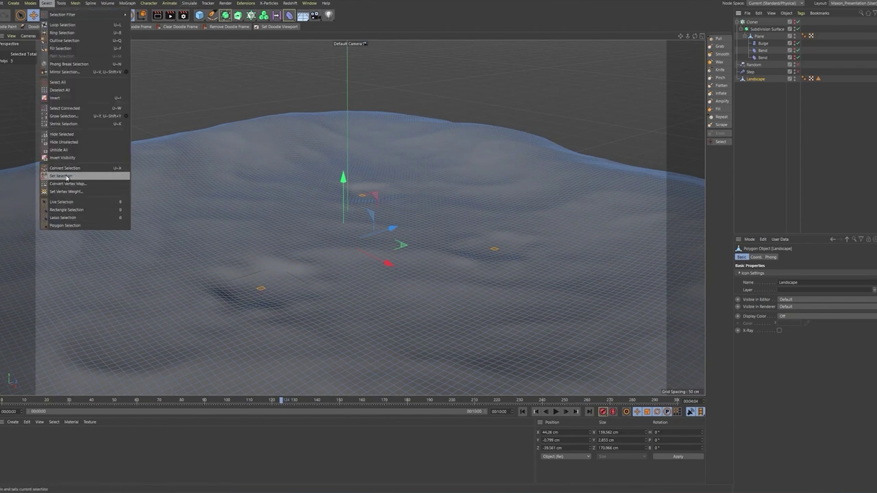
left_click(786, 109)
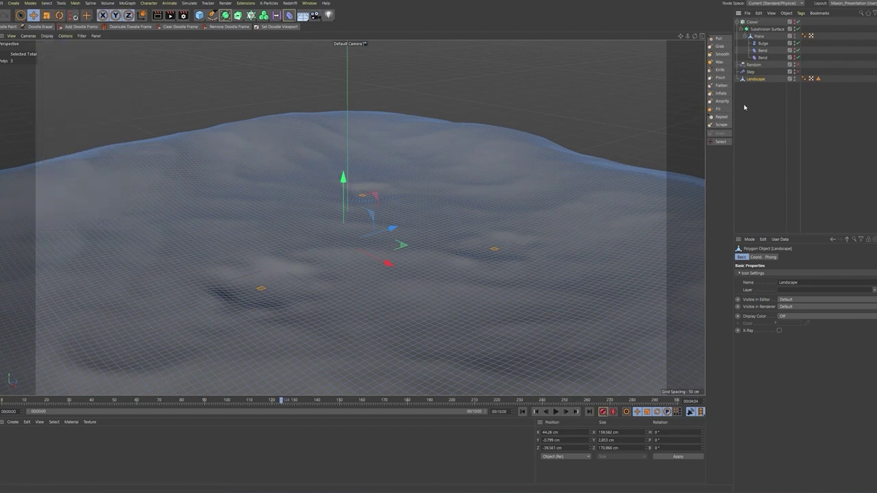
Step: Show the cloned stalks again and scrub from the first frame to frame 154 to check their growth
left_click(753, 22)
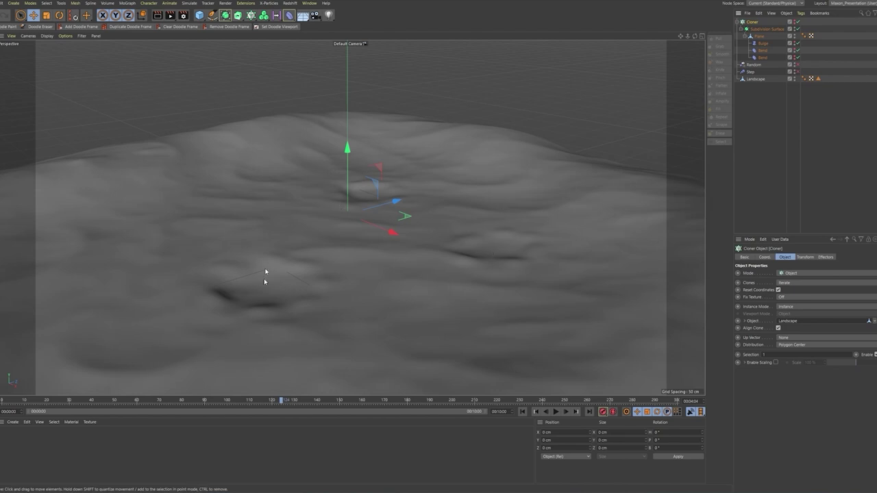
left_click(795, 22)
left_click(743, 137)
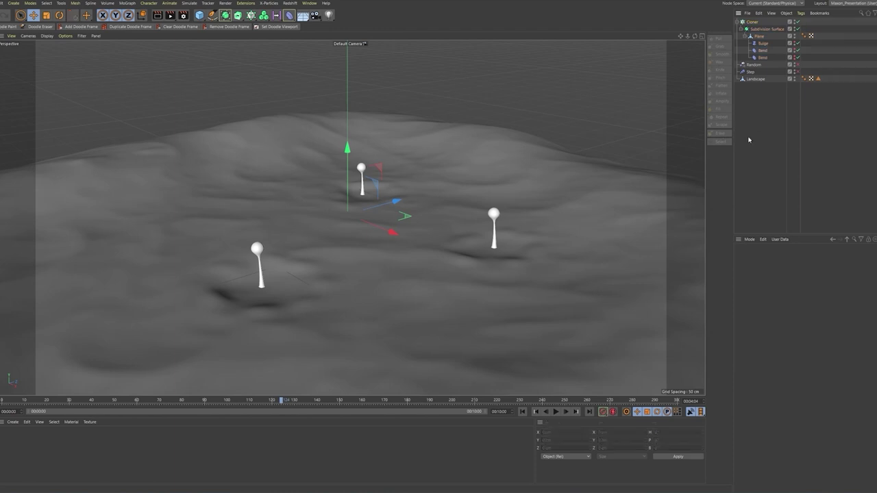
left_click(12, 402)
left_click_drag(12, 402, 281, 401)
left_click_drag(278, 399, 348, 381)
Step: Review the Cloner's effector list and the Random effector's rotation parameters, and enable the Random effector
left_click(752, 64)
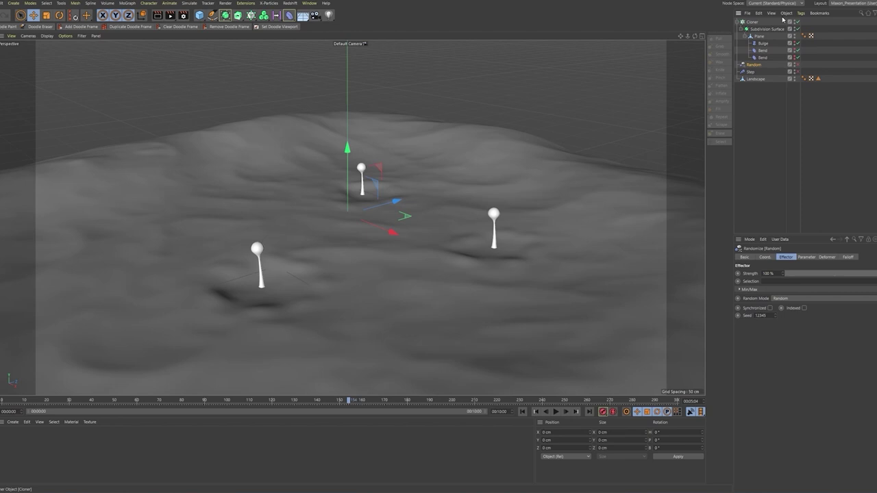
left_click(747, 23)
left_click(826, 257)
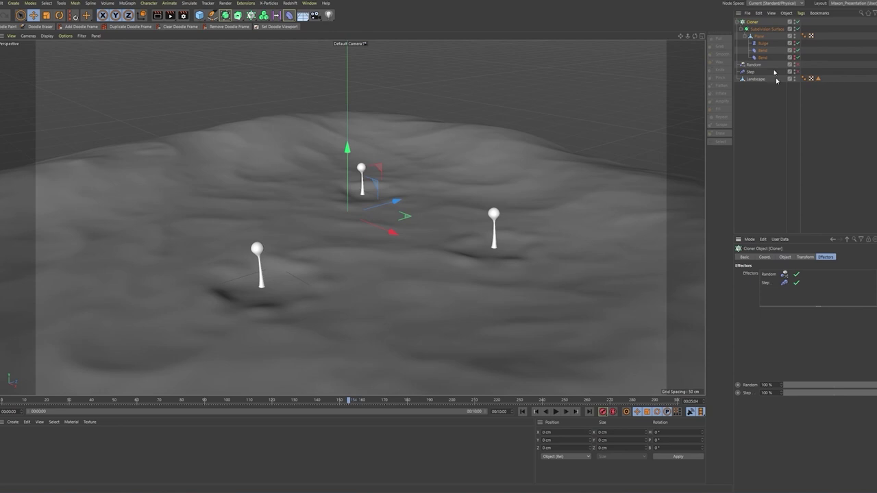
left_click(756, 65)
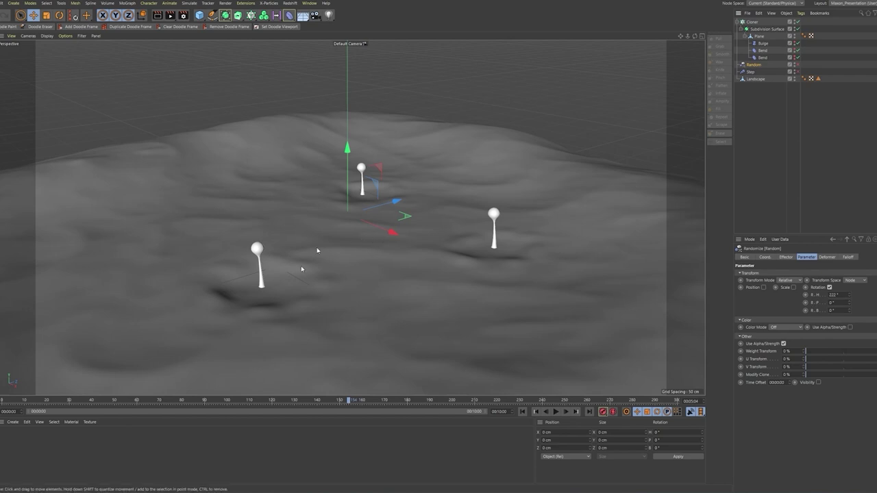
left_click(797, 71)
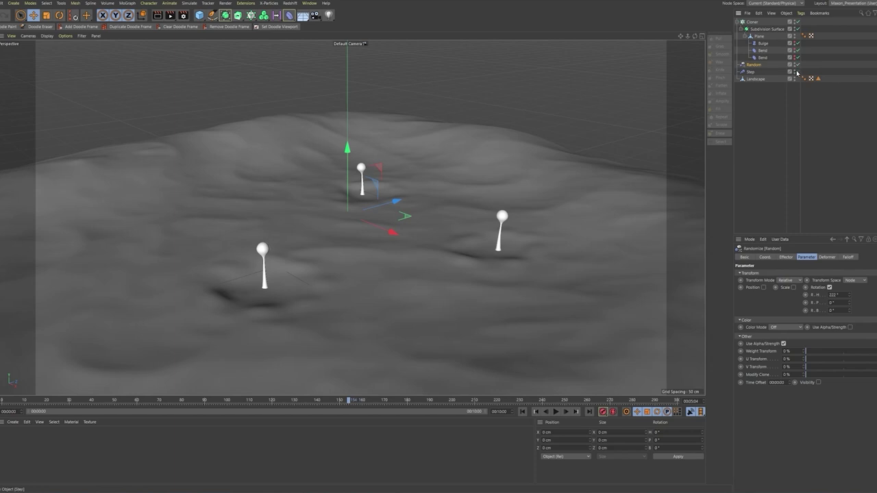
Step: Scrub from the first frame to frame 96 in a closer view to inspect the clones' randomized rotation
left_click_drag(348, 201, 379, 194, "alt")
right_click_drag(383, 221, 428, 223, "alt")
left_click_drag(428, 220, 456, 221, "alt")
left_click_drag(11, 402, 218, 409)
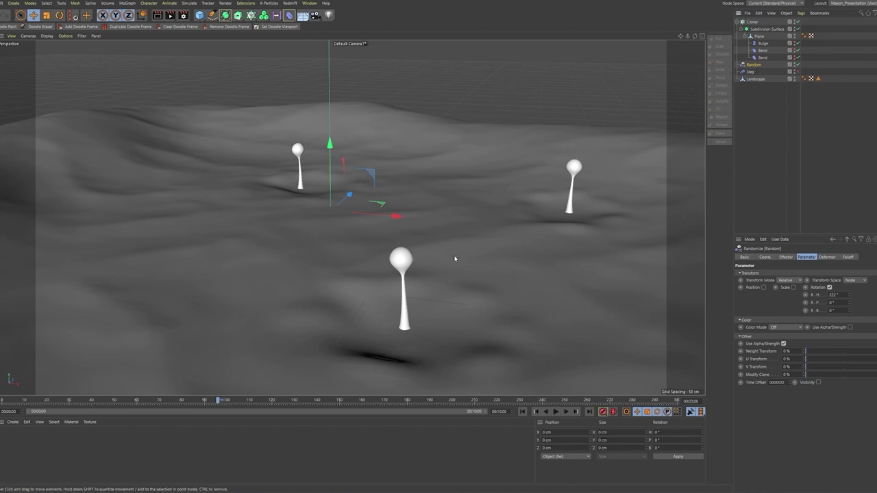
Step: Enable the Step effector and adjust its Time Offset to 00:02:08 to stagger the clones' animation
left_click(753, 71)
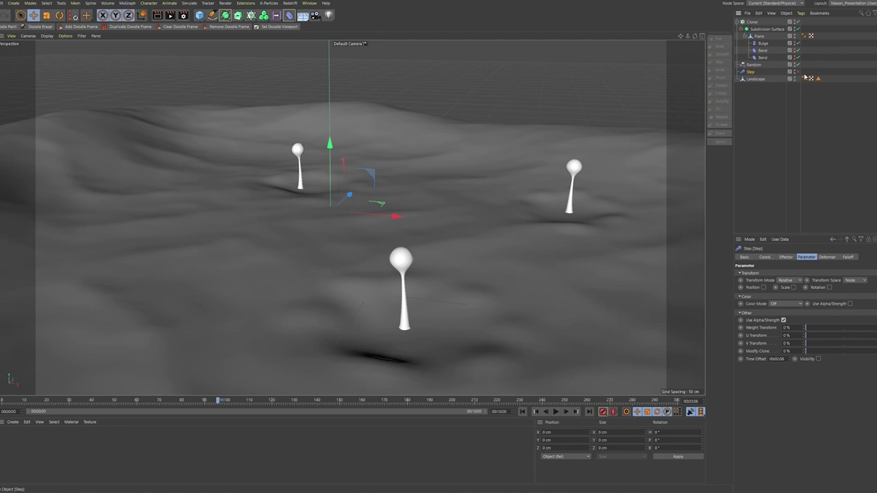
left_click(752, 22)
left_click(750, 72)
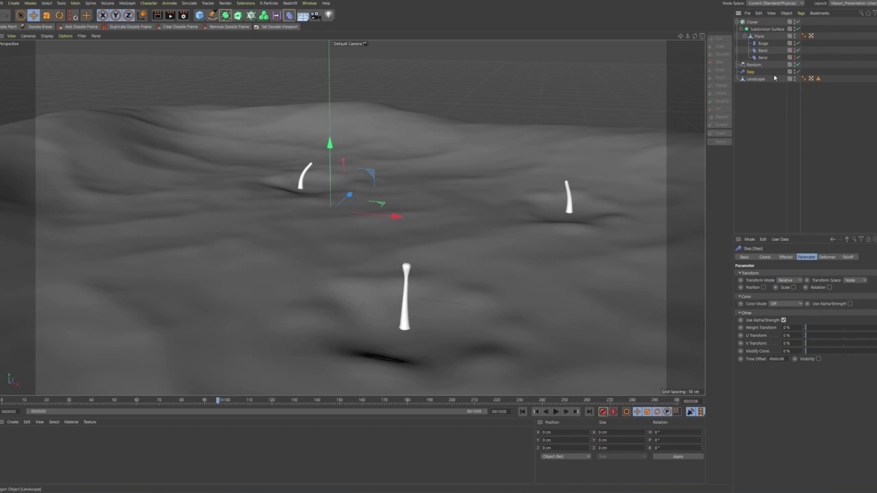
left_click(788, 257)
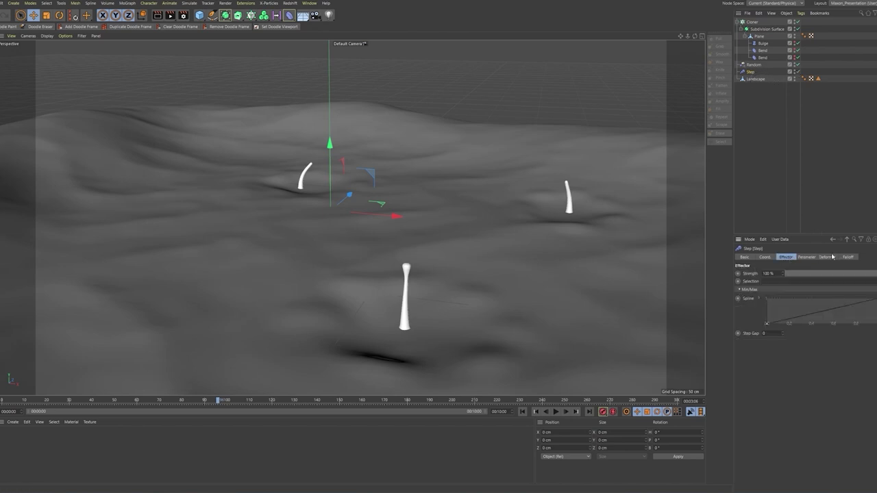
left_click(807, 257)
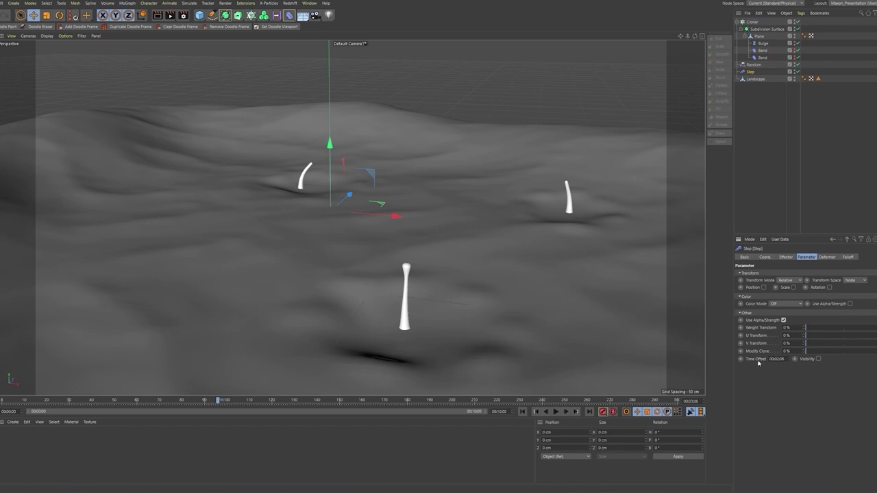
left_click_drag(791, 363, 704, 360)
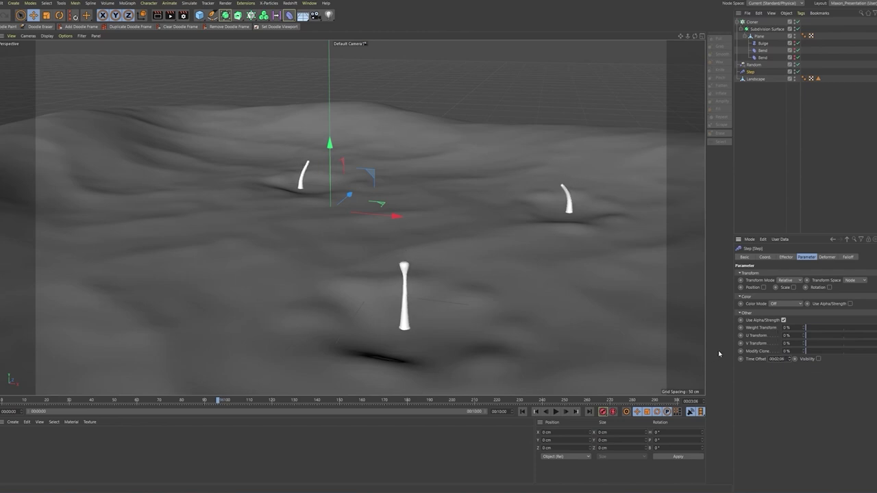
Step: Scrub and play the animation from the first frame to review the three stalks' staggered growth, and clear the object selection
left_click_drag(217, 400, 366, 403)
left_click_drag(530, 276, 532, 269, "alt")
left_click(523, 412)
left_click(554, 412)
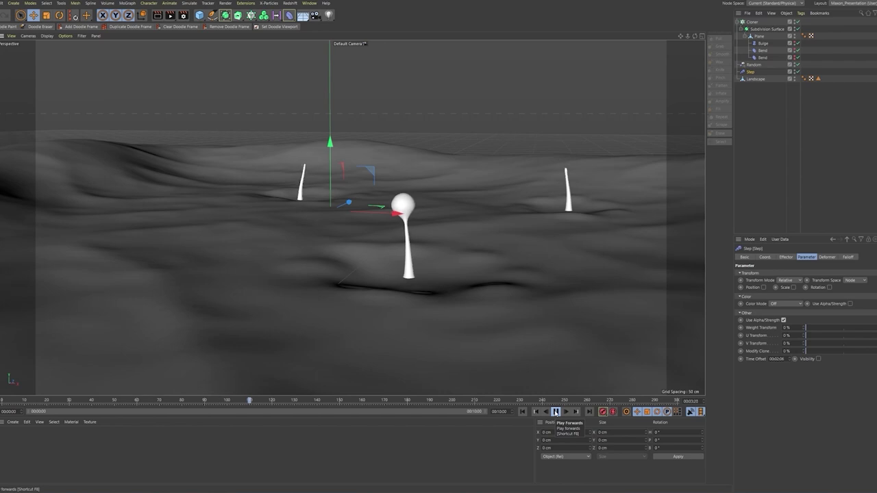
left_click(555, 412)
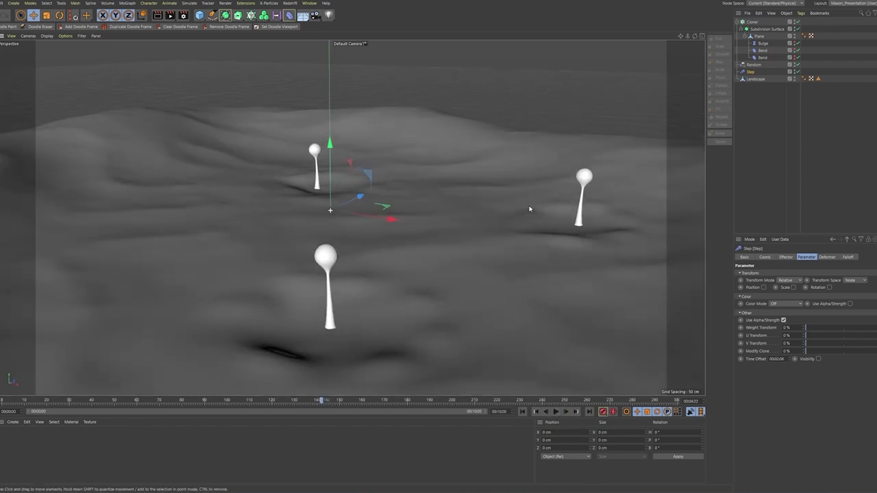
middle_click_drag(501, 244, 486, 214, "alt")
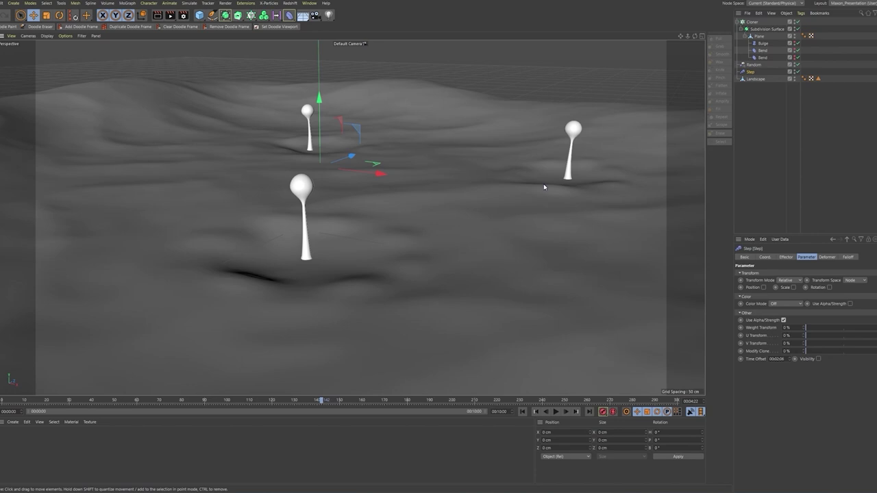
left_click(767, 126)
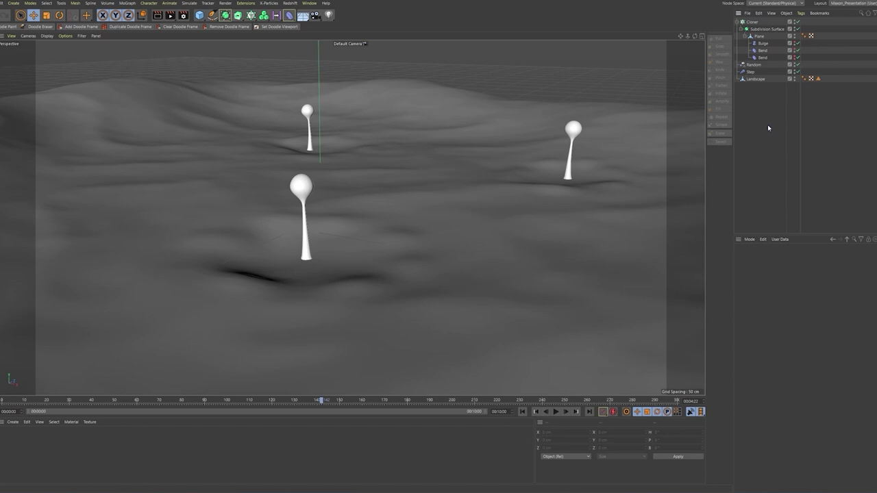
Step: Try to sketch a freehand spline across the landscape with the Sketch tool, and undo it
left_click(416, 223)
left_click_drag(502, 162, 470, 174, "alt")
left_click(5, 66)
right_click_drag(415, 142, 356, 146, "alt")
left_click_drag(411, 143, 389, 176, "alt")
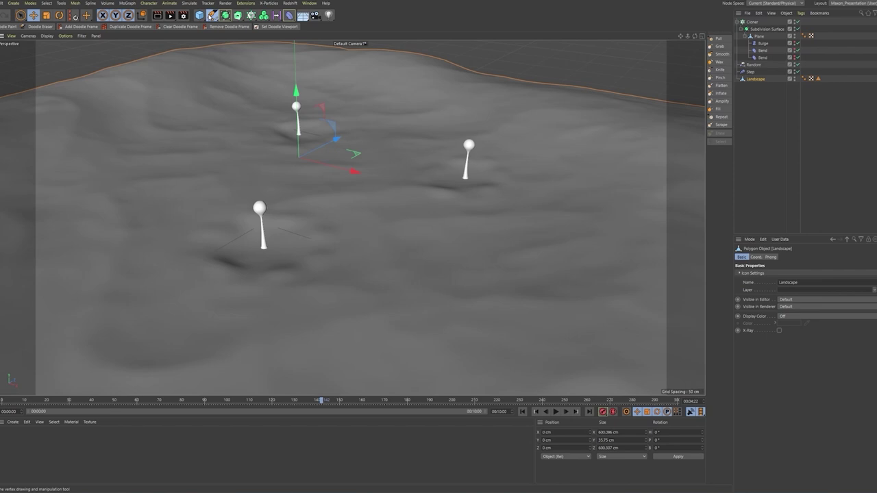
left_click(211, 15)
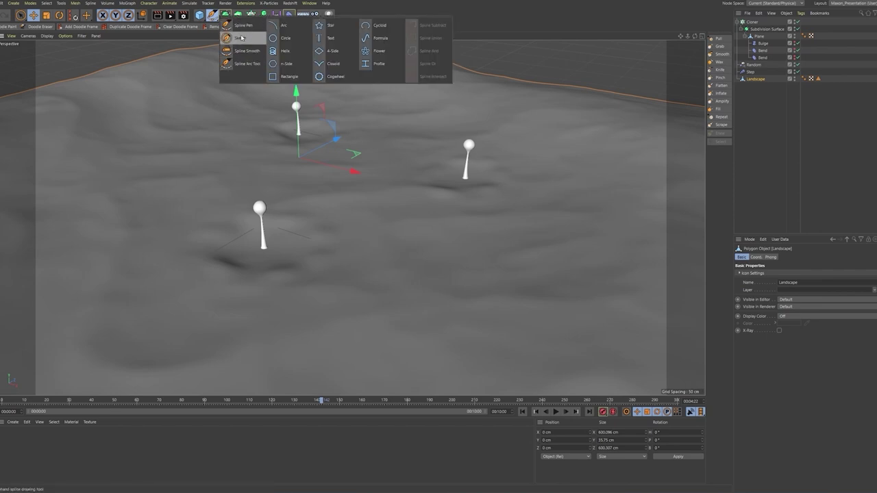
left_click(241, 38)
mouse_move(131, 265)
left_mouse_down()
mouse_move(215, 185)
mouse_move(455, 244)
mouse_move(527, 199)
left_mouse_up()
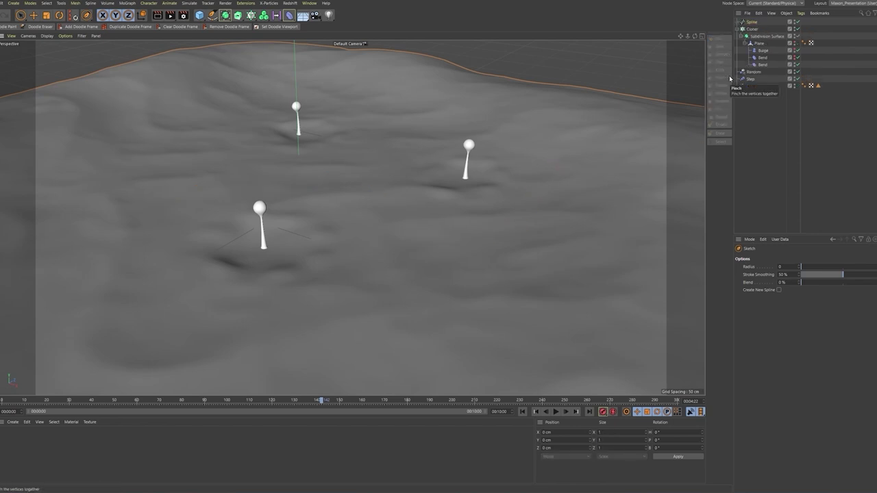
key("ctrl+z")
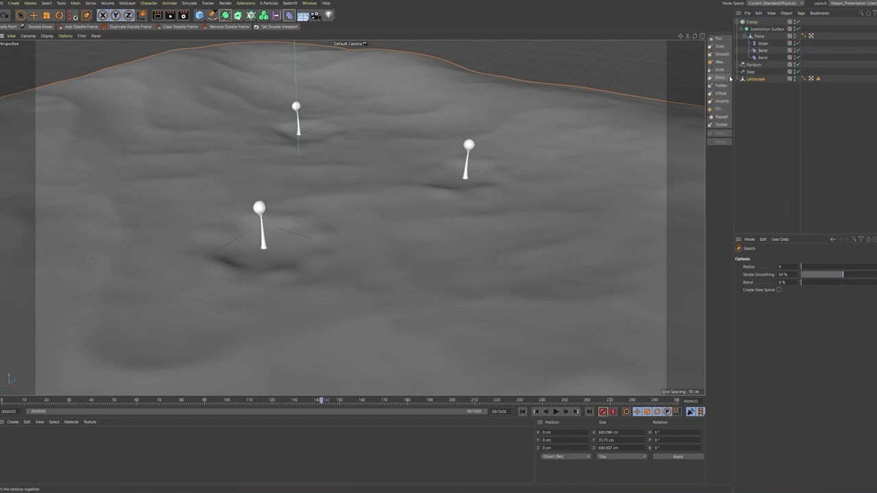
Step: Collapse the Cloner hierarchy, enable snapping, and switch from Vertex Snap to Polygon Snap
left_click(737, 22)
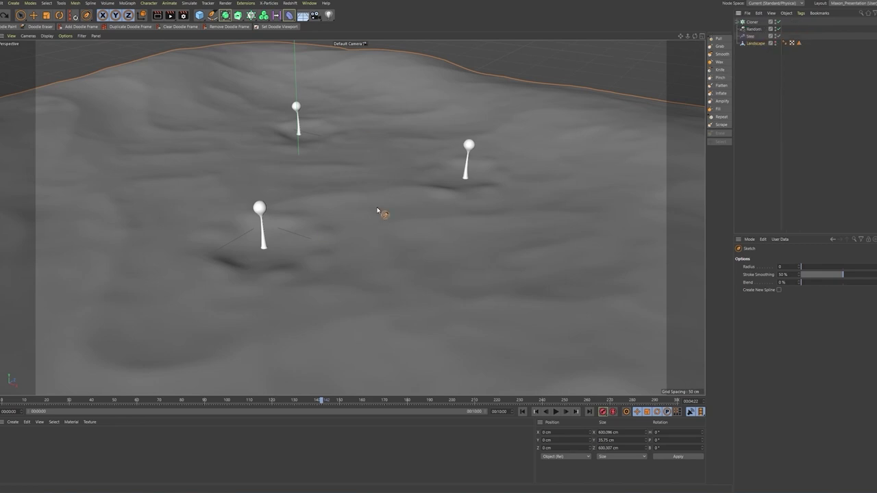
right_click(379, 211)
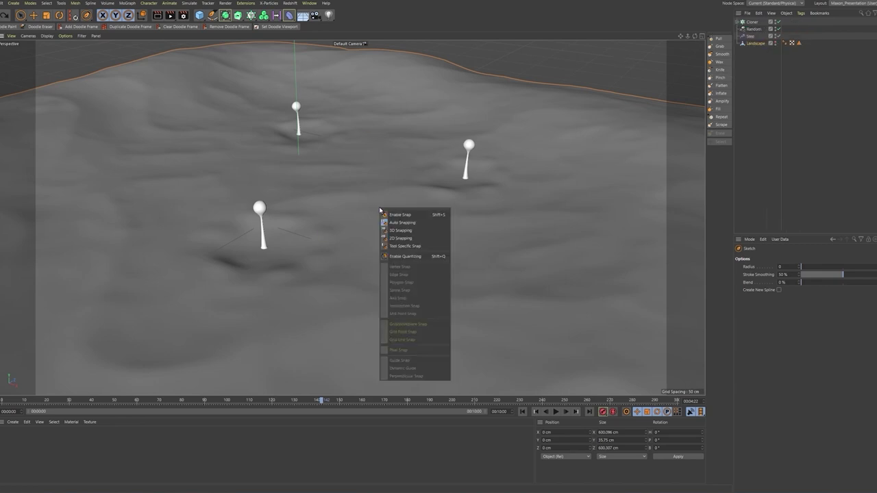
left_click(390, 217)
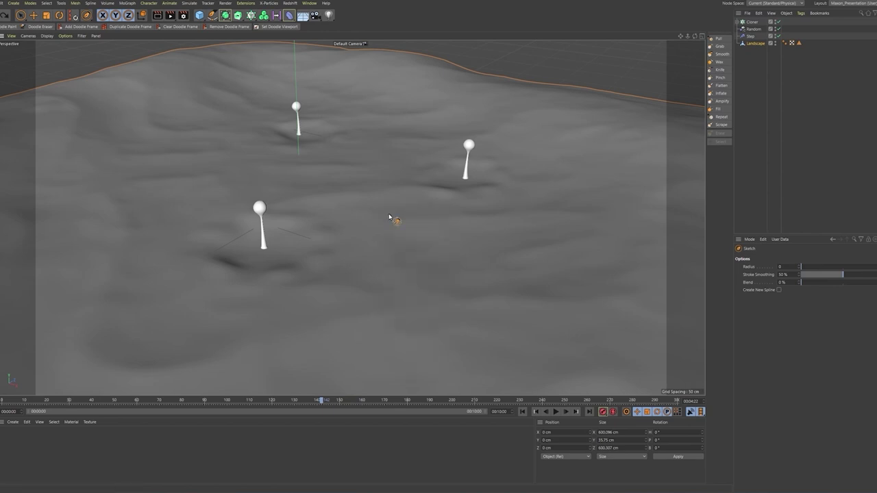
right_click(389, 217)
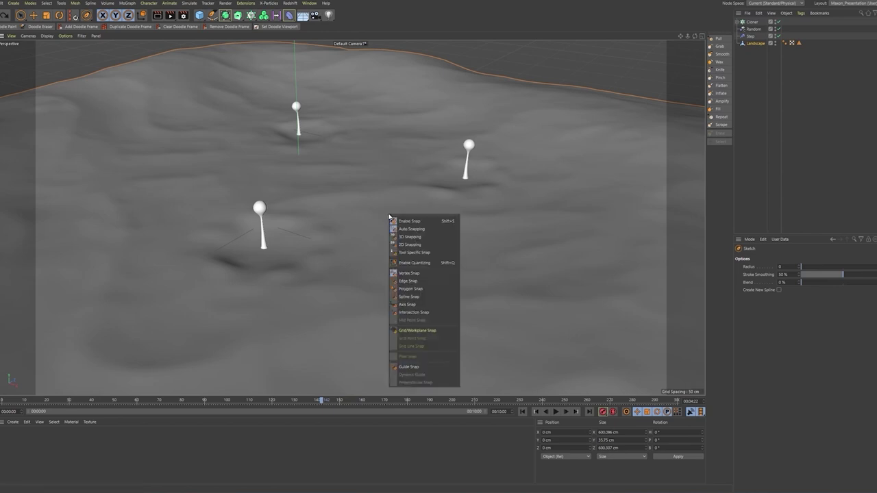
left_click(415, 274)
key("p")
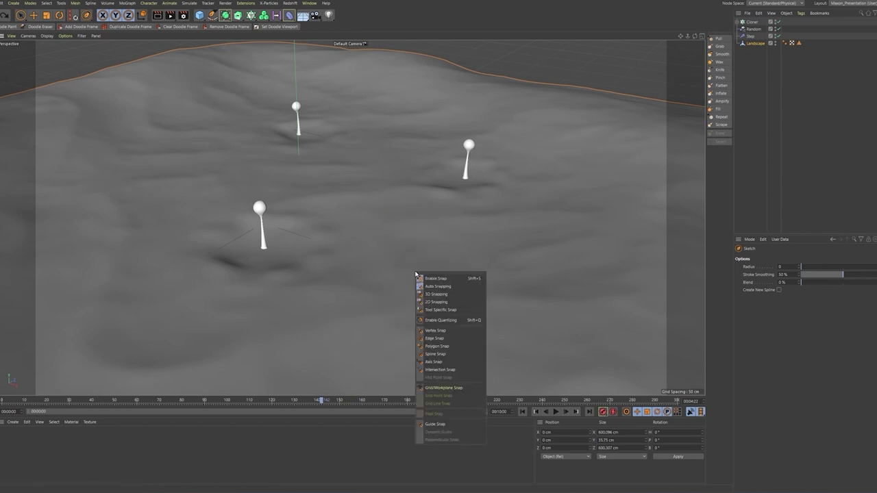
left_click(439, 348)
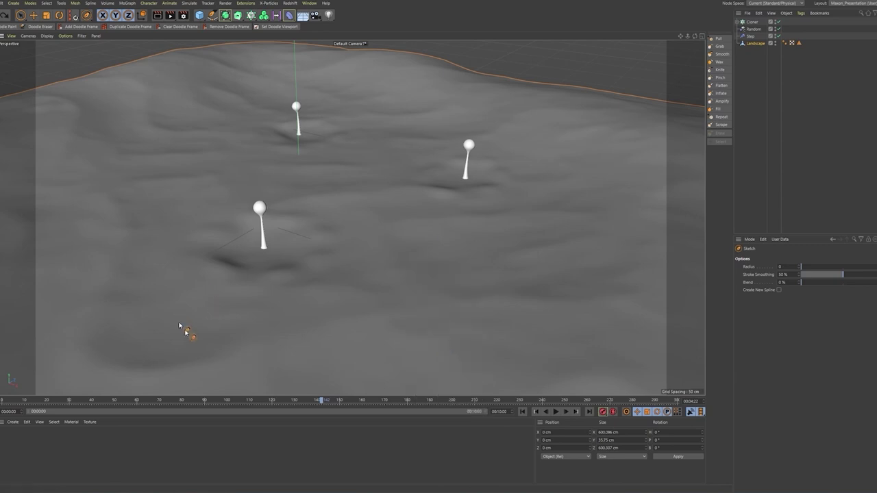
Step: Sketch a winding spline on the landscape surface, running from the foreground up between the front and right-hand stalks
mouse_move(156, 339)
left_mouse_down()
mouse_move(182, 323)
mouse_move(235, 320)
mouse_move(288, 291)
mouse_move(346, 277)
mouse_move(394, 160)
mouse_move(416, 152)
left_mouse_up()
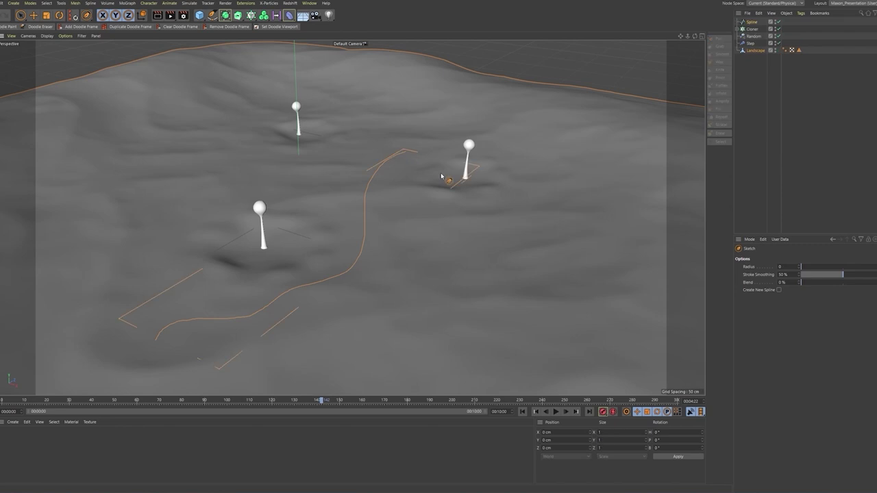
left_click(747, 23)
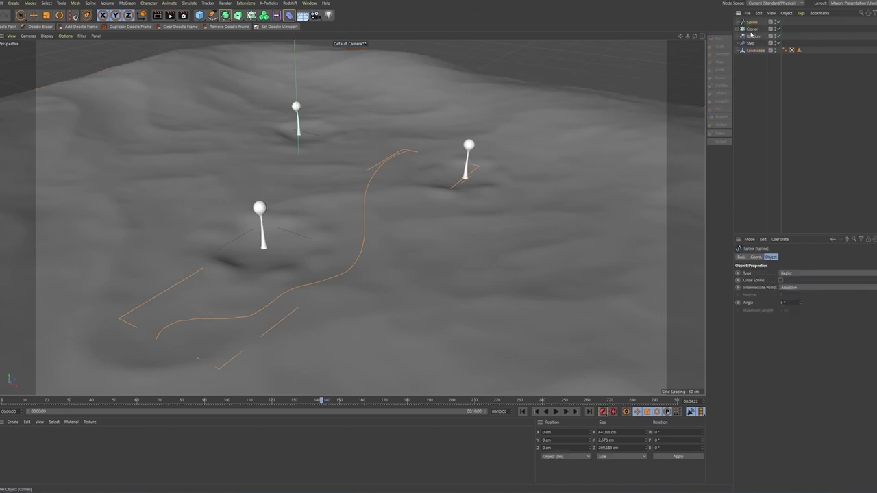
left_click(754, 57)
left_click_drag(577, 137, 384, 226, "alt")
Step: Sketch three more winding strokes across the landscape within the same spline object, on both sides of the first stroke
left_click(750, 23)
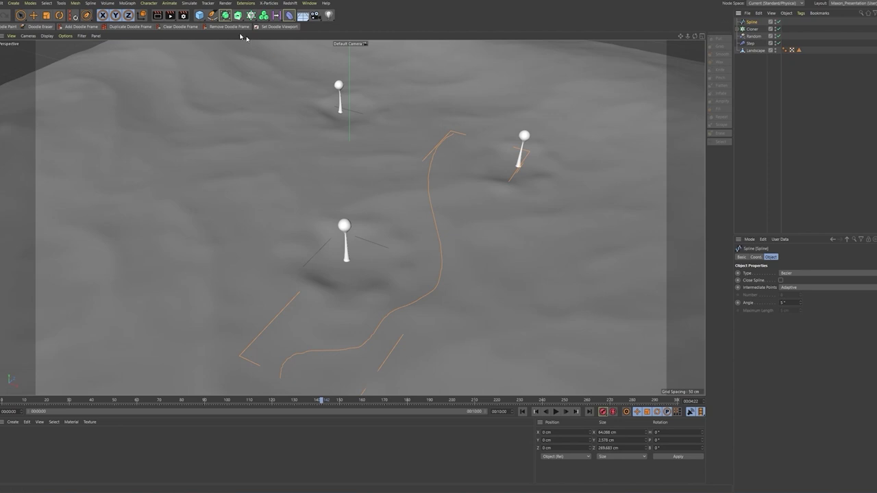
left_click(213, 15)
left_click(244, 40)
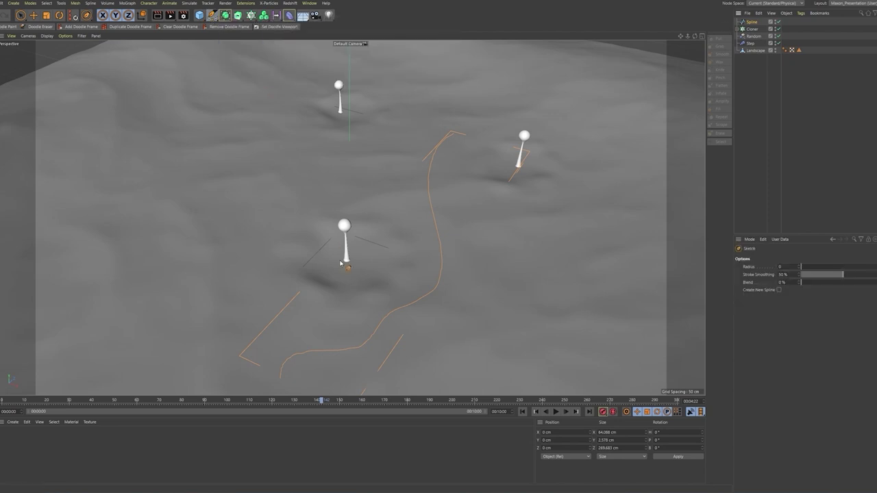
mouse_move(206, 295)
left_mouse_down()
mouse_move(321, 185)
mouse_move(404, 133)
mouse_move(447, 89)
left_mouse_up()
mouse_move(414, 381)
left_mouse_down()
mouse_move(417, 368)
mouse_move(493, 317)
mouse_move(591, 176)
left_mouse_up()
left_click_drag(135, 240, 233, 168)
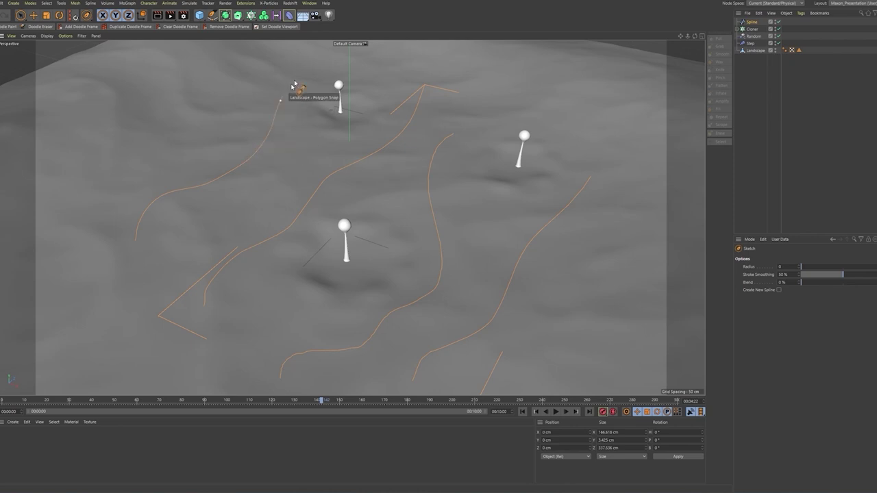
mouse_move(493, 198)
left_mouse_down("alt")
mouse_move(487, 212)
mouse_move(440, 194)
mouse_move(485, 211)
left_mouse_up("alt")
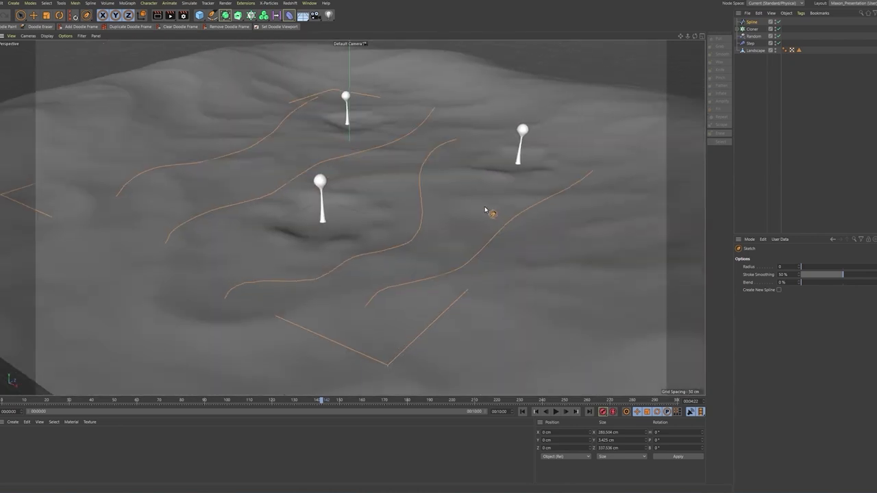
left_click(744, 135)
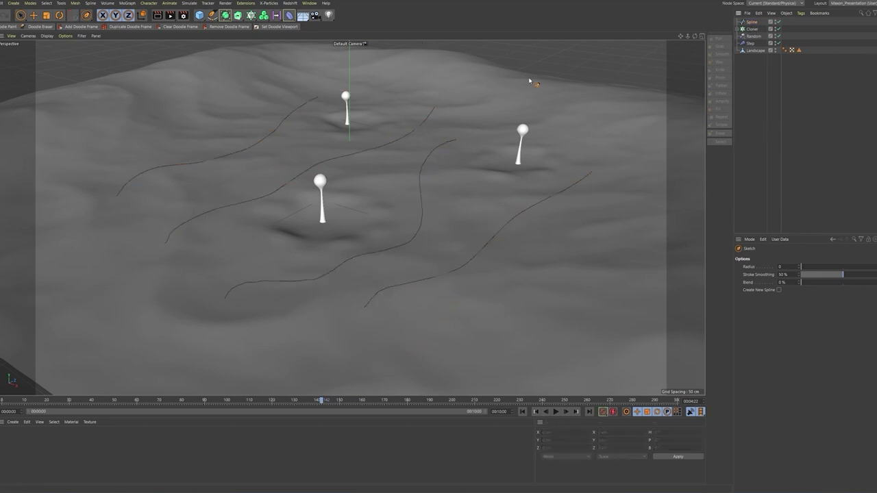
left_click(33, 15)
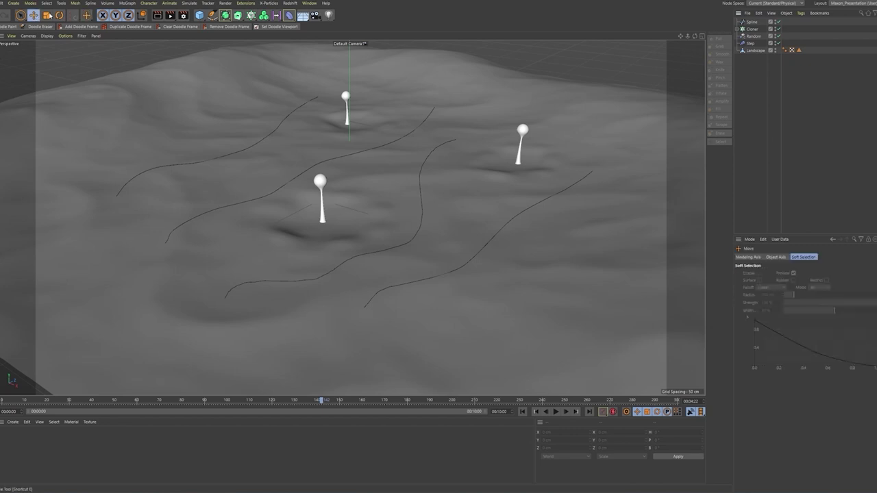
Step: Add an X-Particles xpSplineMesher and assign the sketched Spline as its source object
left_click(269, 3)
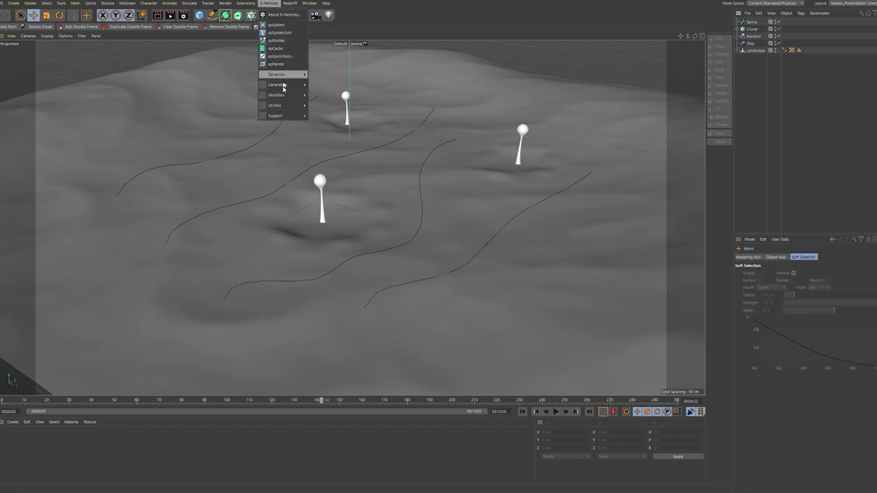
mouse_move(283, 88)
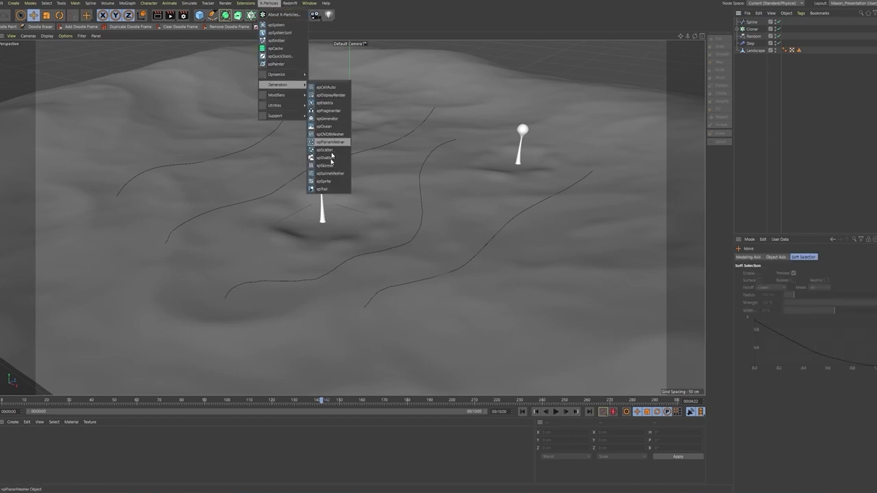
left_click(331, 174)
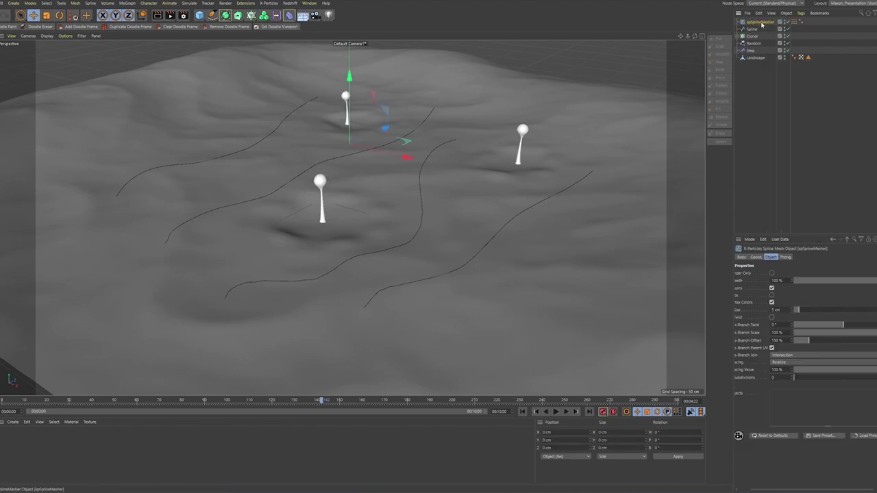
left_click_drag(732, 85, 709, 86)
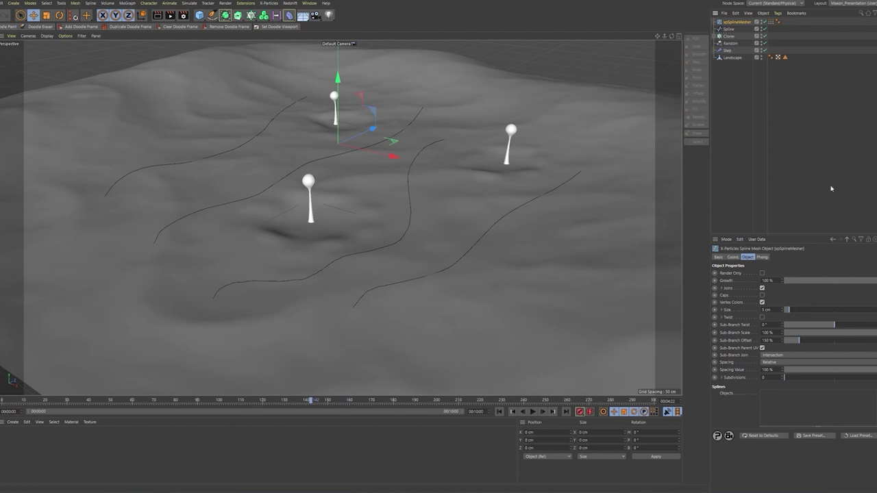
left_click_drag(729, 29, 767, 394)
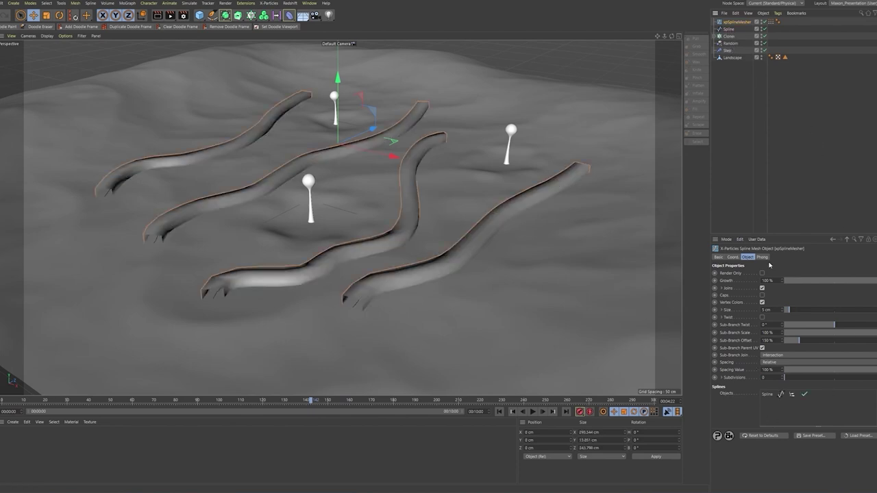
Step: Set the sketched spline's Type to B-Spline and its Intermediate Points to Uniform
left_click(729, 29)
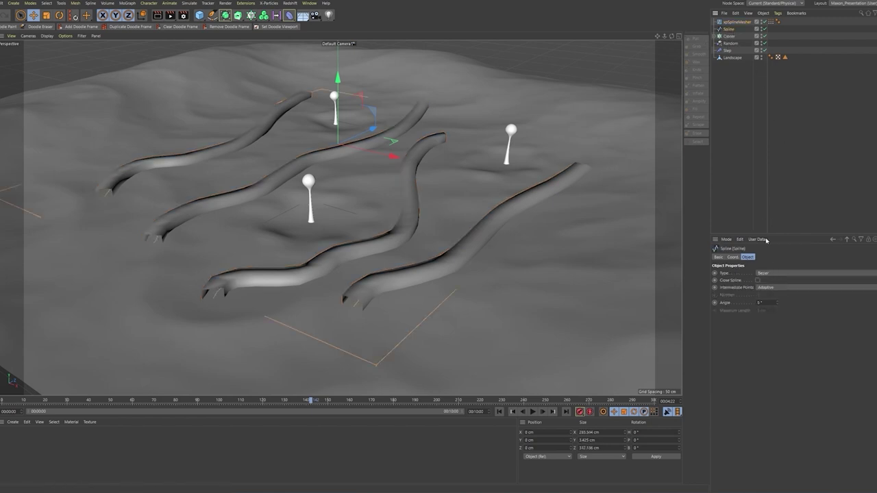
left_click(772, 273)
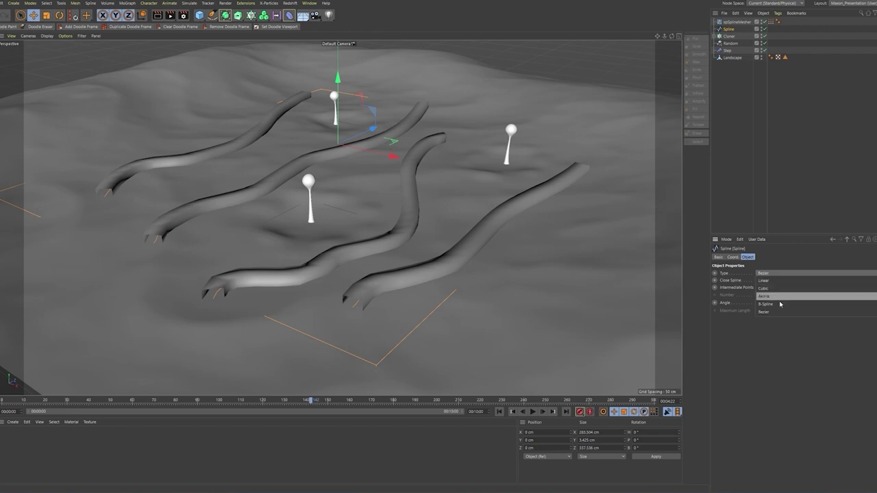
left_click(781, 299)
left_click(765, 288)
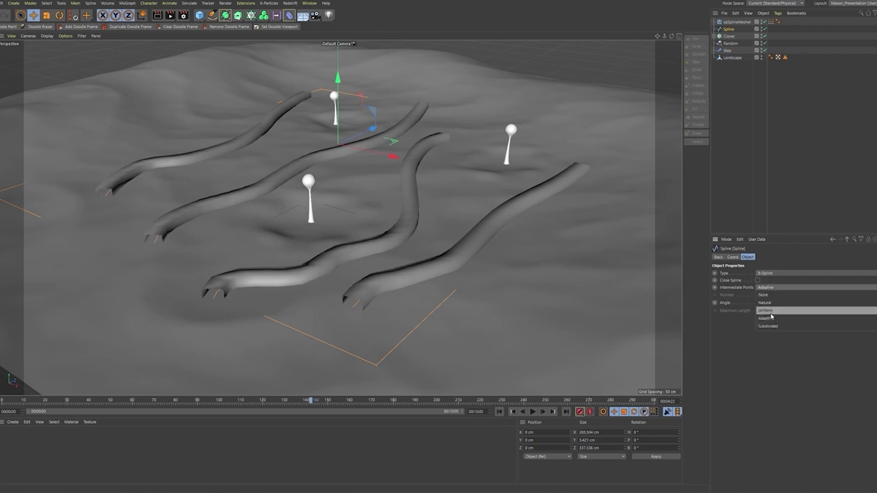
left_click(764, 313)
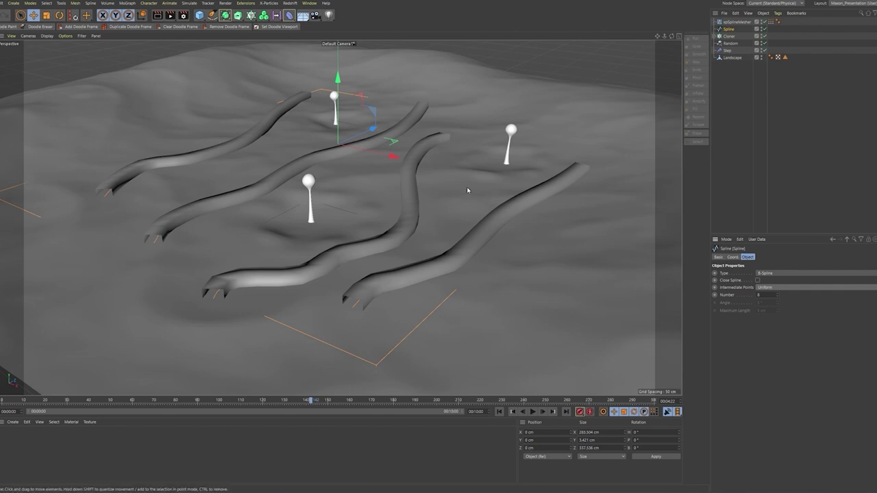
Step: Set the xpSplineMesher's Subdivisions to 2 and enable Caps to close the tube ends
left_click(737, 21)
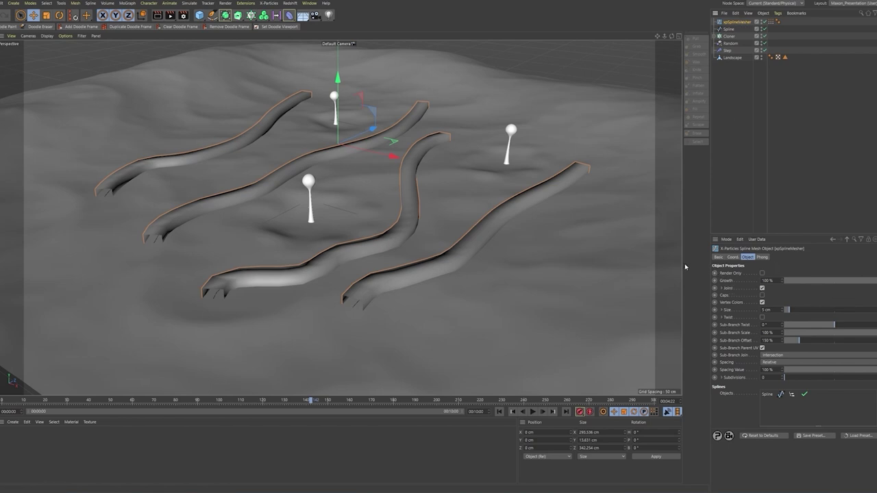
mouse_move(870, 281)
left_mouse_down()
mouse_move(785, 281)
mouse_move(870, 281)
left_mouse_up()
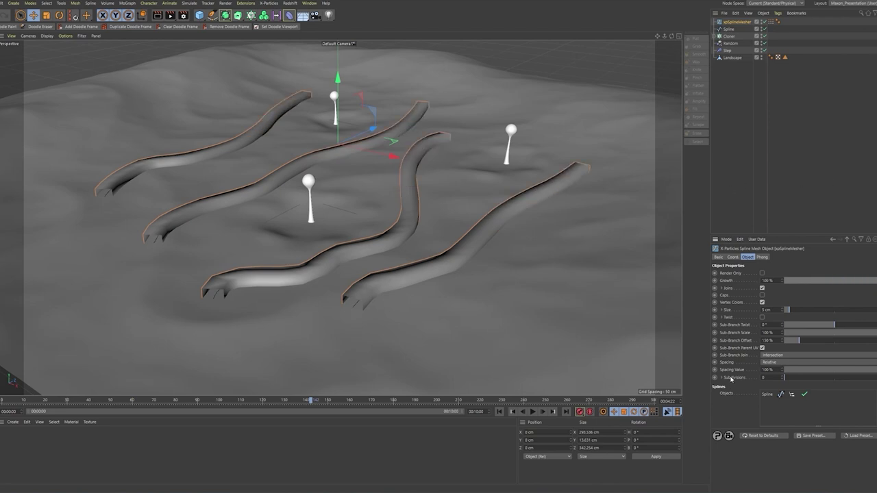
type("1")
key("Return")
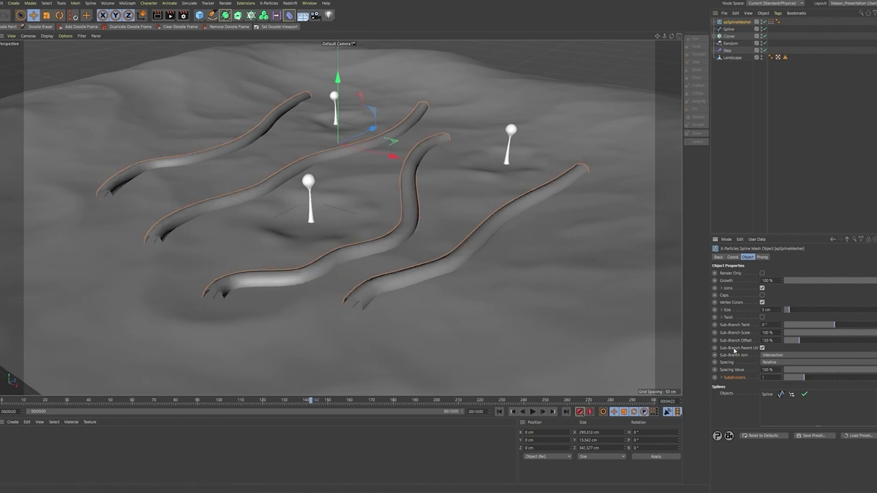
type("2")
key("Return")
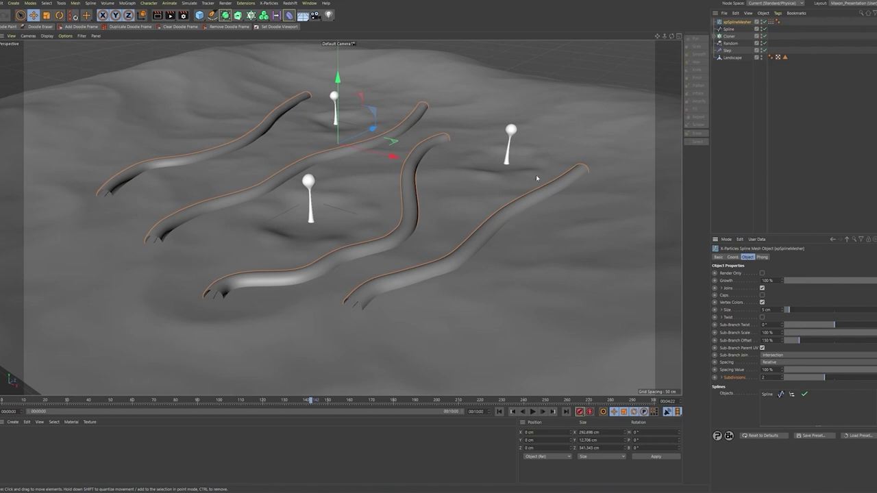
left_click(762, 296)
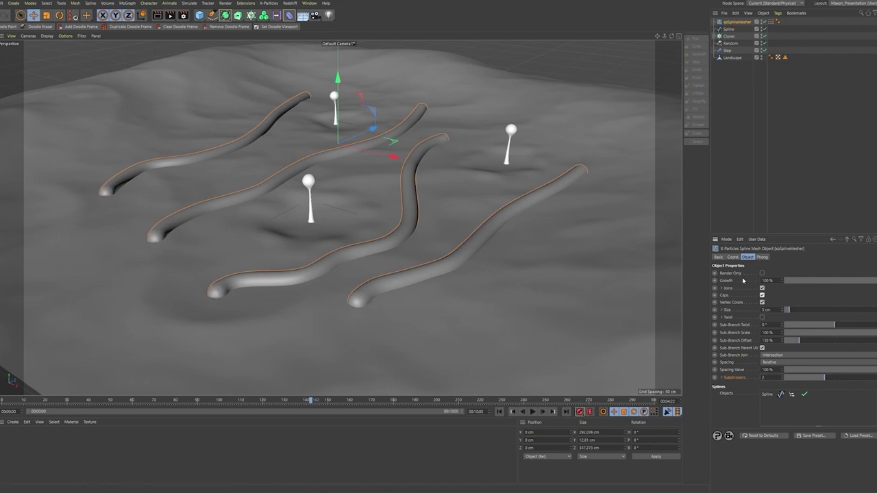
left_click_drag(590, 172, 548, 176, "alt")
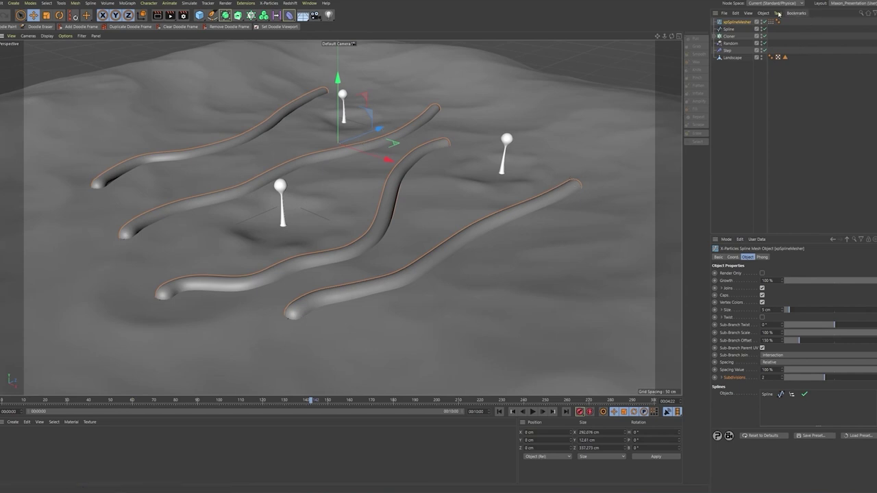
Step: Taper the meshed tubes toward their far ends by lowering the end of the Size scale curve to near zero
mouse_move(866, 281)
left_mouse_down()
mouse_move(813, 281)
mouse_move(874, 280)
left_mouse_up()
left_click(722, 311)
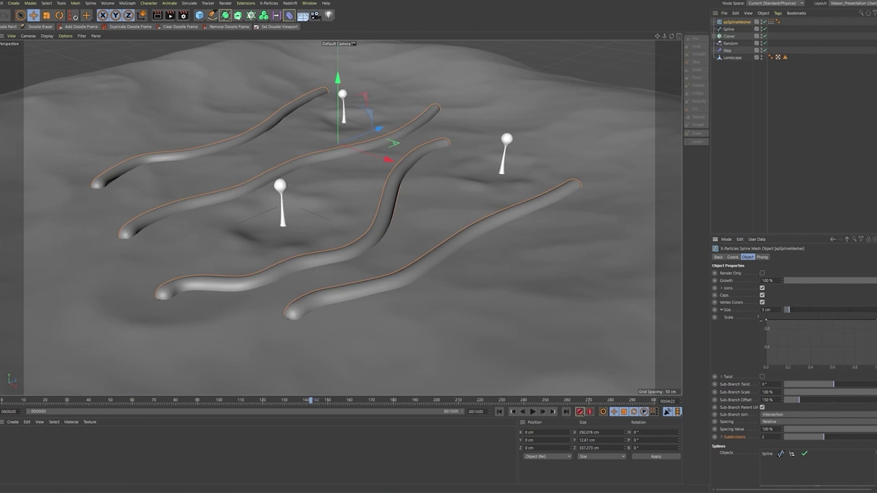
left_click_drag(875, 319, 855, 359)
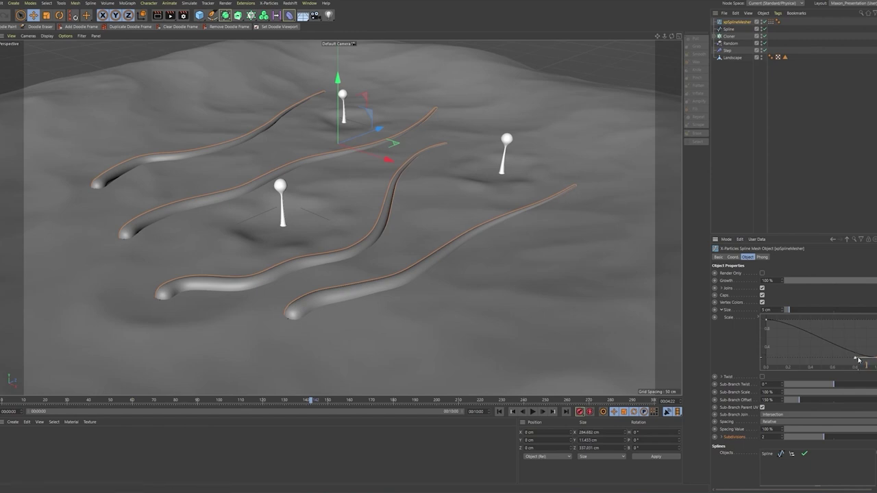
Step: Bow the end of the Size scale curve outward so the tubes stay fuller and taper mainly at their tips
left_click_drag(859, 359, 876, 335)
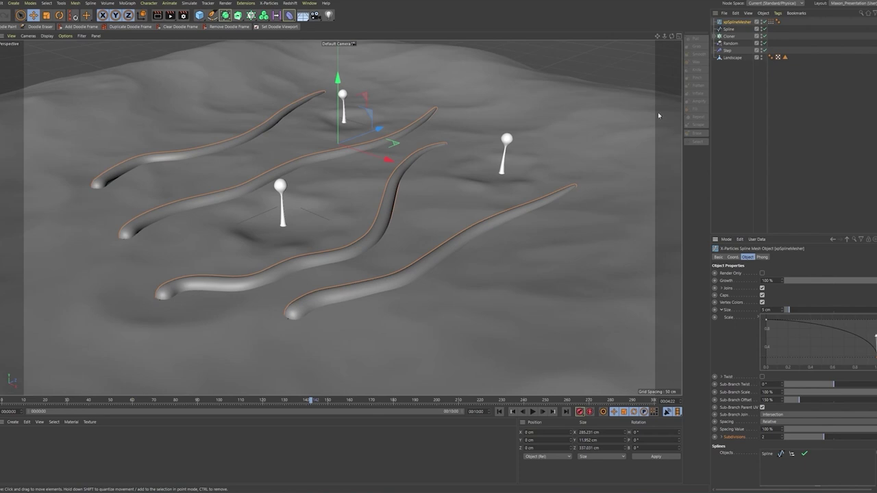
right_click(460, 216)
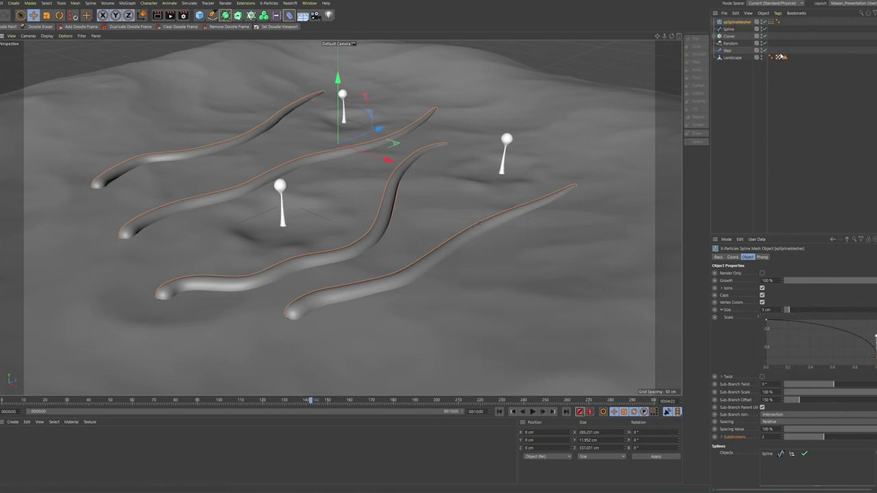
Step: Raise the sketched Spline slightly above the landscape, to about 2.9 cm in Y
left_click(729, 29)
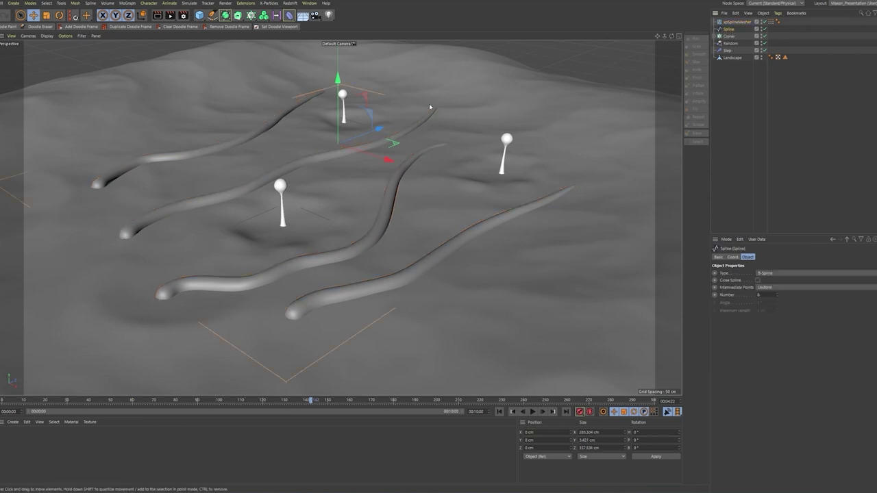
left_click_drag(359, 249, 530, 118, "alt")
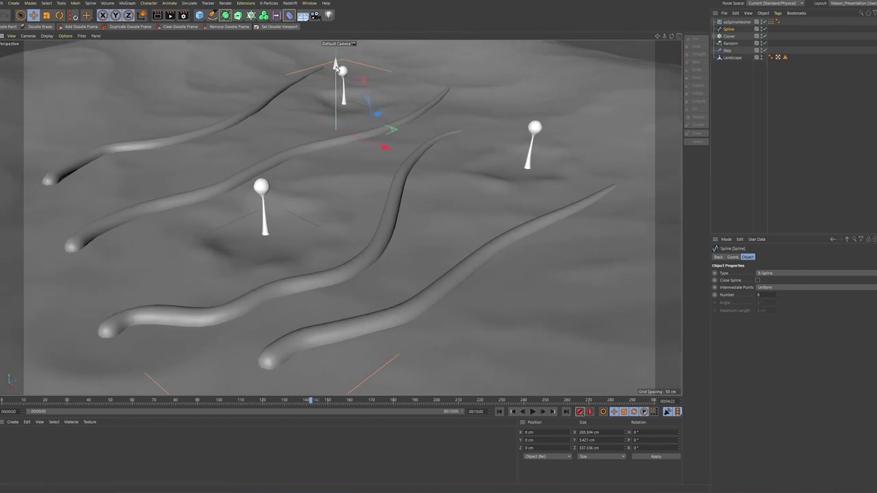
left_click_drag(337, 67, 341, 67)
left_click_drag(435, 118, 466, 139, "alt")
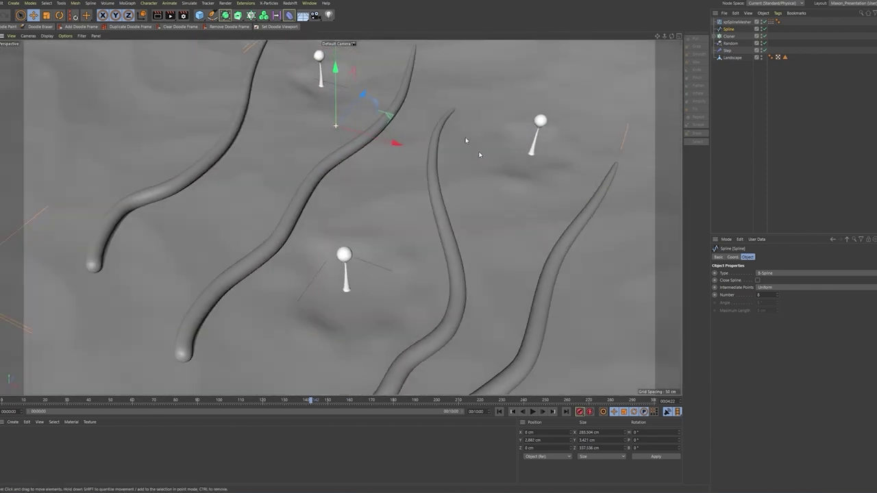
middle_click_drag(466, 139, 425, 93, "alt")
Step: Lower the xpSplineMesher's Growth to about 74 % and hide the source Spline in the viewport
left_click(734, 22)
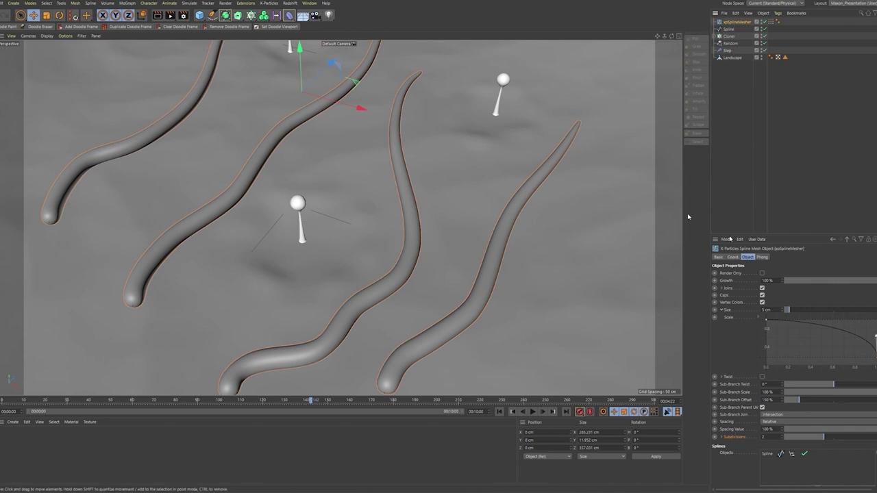
mouse_move(863, 279)
left_mouse_down()
mouse_move(808, 280)
mouse_move(862, 282)
mouse_move(808, 289)
mouse_move(857, 290)
left_mouse_up()
left_click(761, 28)
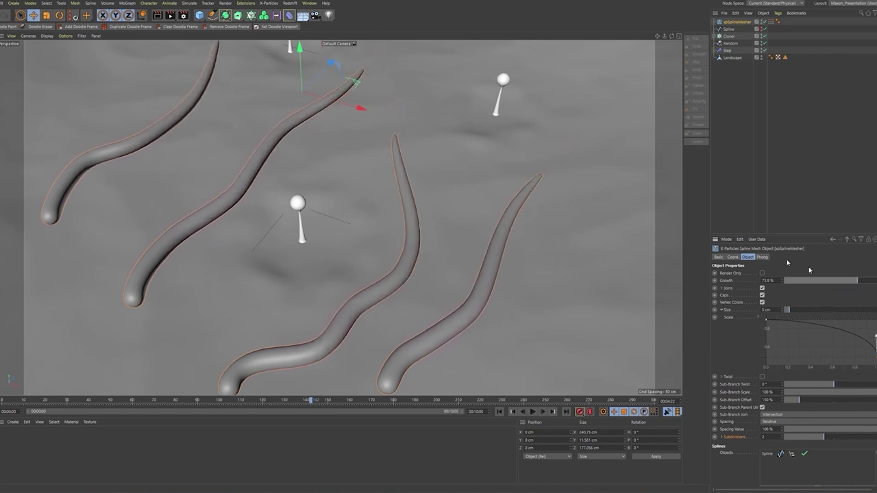
Step: Ready the Sketch tool with nothing selected, enable snapping and switch off the xpSplineMesher to clear the landscape
left_click(752, 108)
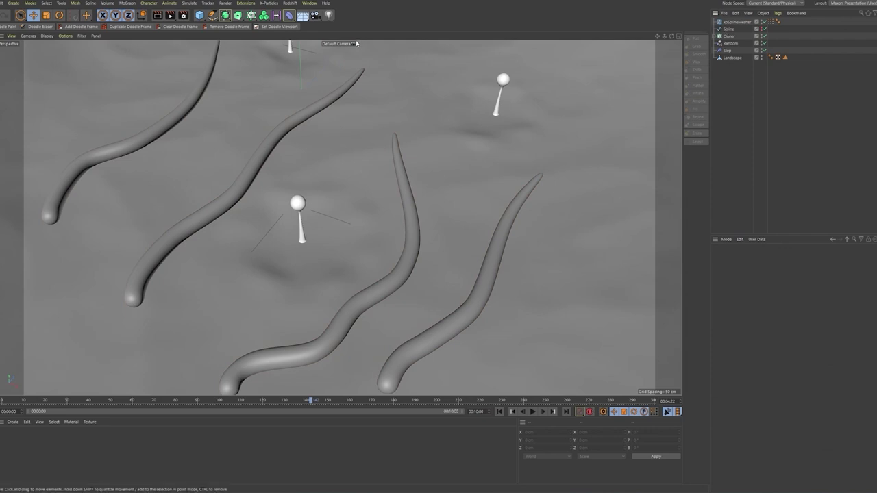
left_click_drag(216, 24, 243, 35)
key("p")
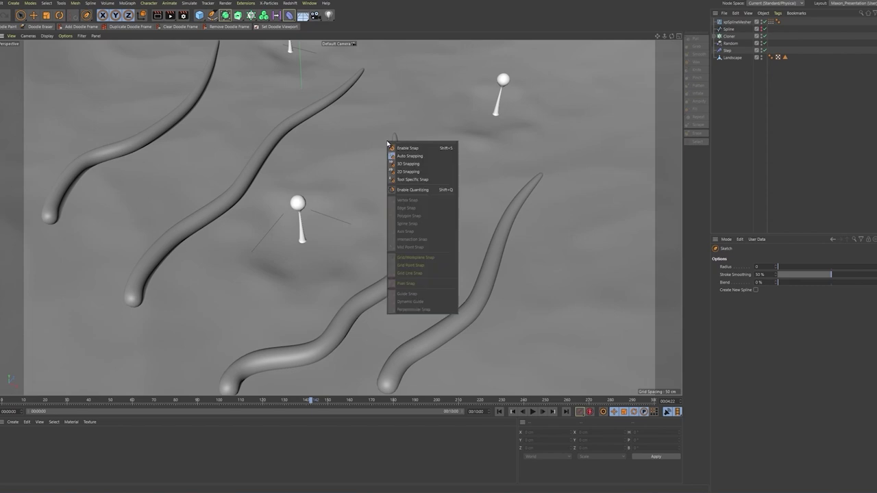
left_click(396, 147)
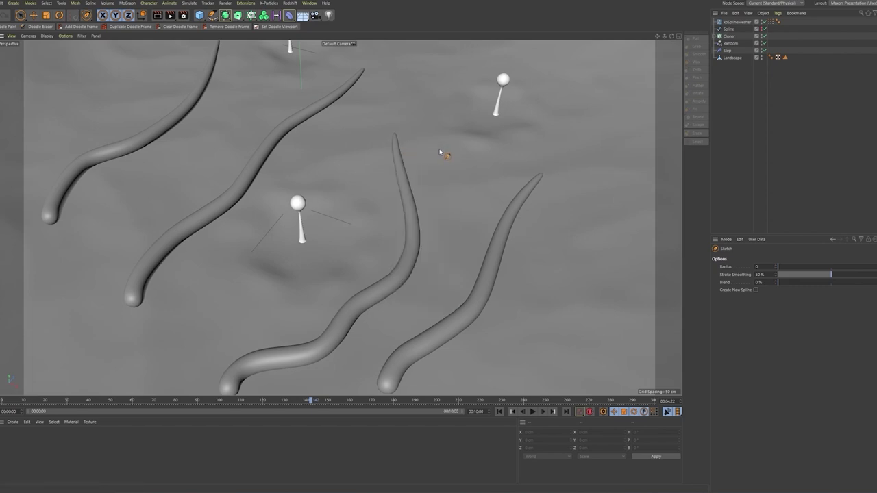
left_click(763, 21)
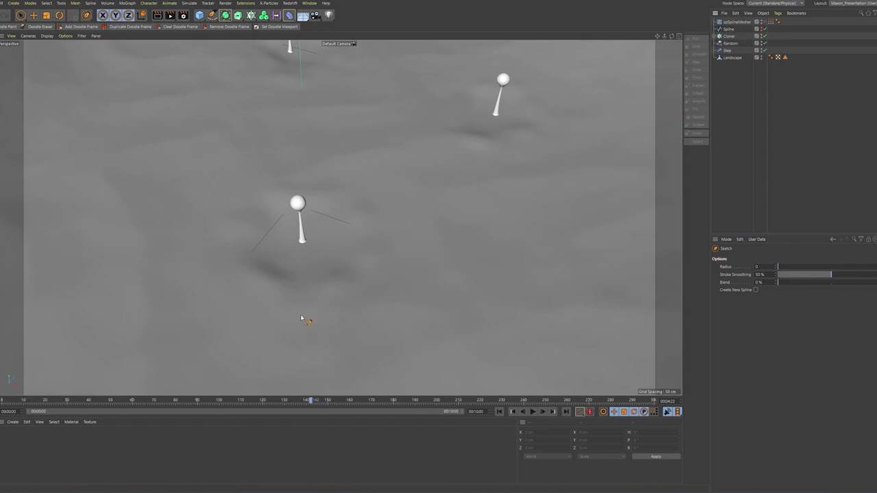
Step: Sketch one wavy curve beside the spore stalks and a longer curve sweeping around the rear stalk on the landscape
mouse_move(651, 322)
left_mouse_down()
mouse_move(611, 277)
mouse_move(597, 189)
mouse_move(555, 78)
left_mouse_up()
scroll(566, 112, "down", 5)
middle_click_drag(487, 133, 498, 294, "alt")
mouse_move(298, 188)
left_mouse_down()
mouse_move(300, 219)
mouse_move(330, 240)
mouse_move(411, 237)
mouse_move(454, 206)
left_mouse_up()
right_click_drag(580, 250, 625, 253, "alt")
mouse_move(330, 239)
right_mouse_down("alt")
mouse_move(374, 244)
mouse_move(364, 250)
right_mouse_up("alt")
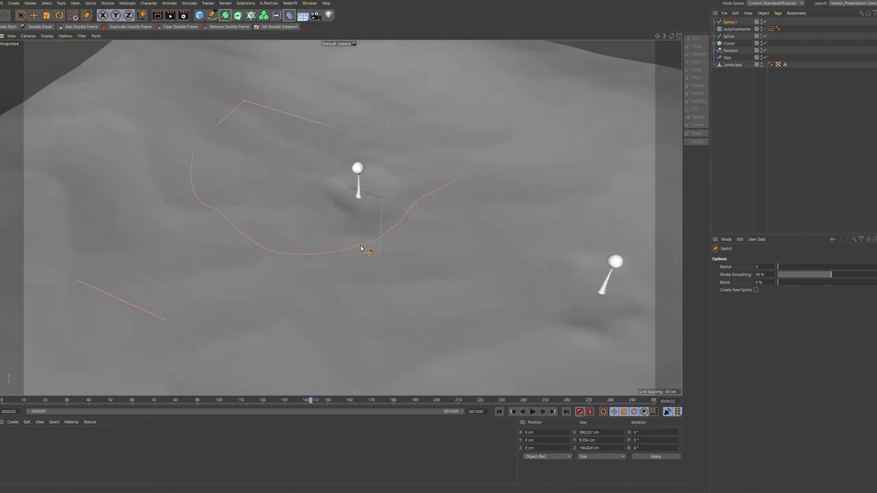
Step: Sketch a short branch that starts on the long curve and forks away from it
mouse_move(361, 249)
left_mouse_down()
mouse_move(426, 250)
mouse_move(483, 209)
left_mouse_up()
right_click_drag(564, 172, 484, 206, "alt")
middle_click_drag(484, 206, 396, 200, "alt")
left_click_drag(426, 208, 411, 204, "alt")
right_click_drag(374, 189, 388, 188, "alt")
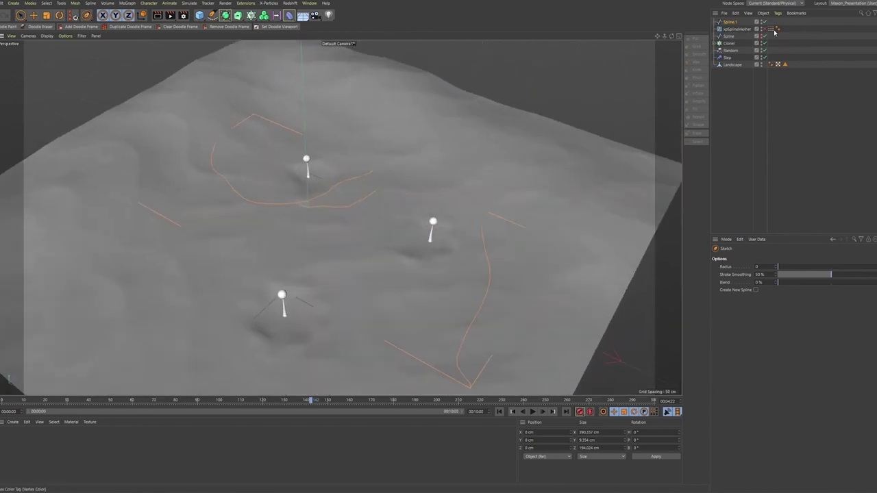
Step: Duplicate the xpSplineMesher, replace the copy's source object with Spline.1 and enable the copy
left_click(738, 29)
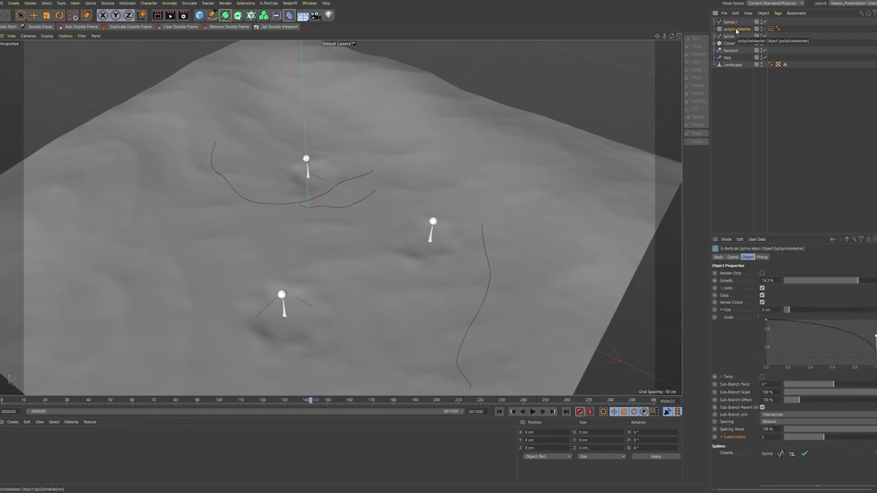
left_click_drag(731, 30, 732, 37, "ctrl")
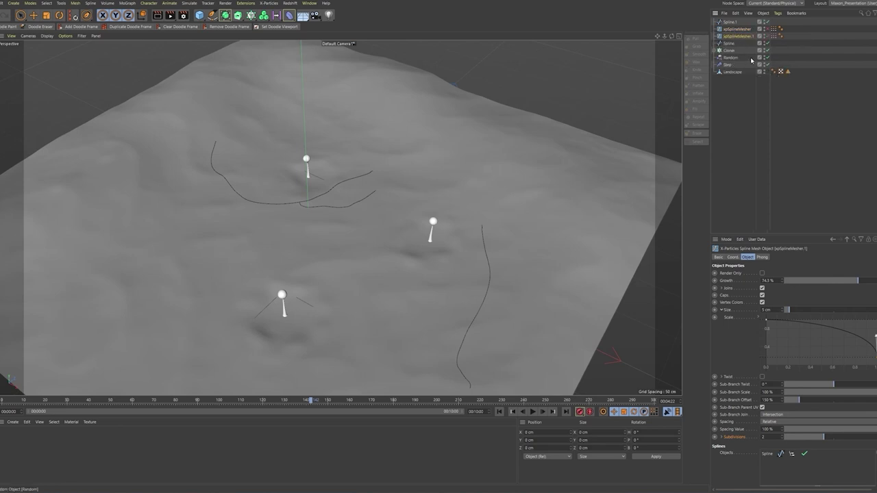
right_click(779, 453)
left_click(783, 468)
left_click_drag(729, 22, 771, 454)
left_click(768, 36)
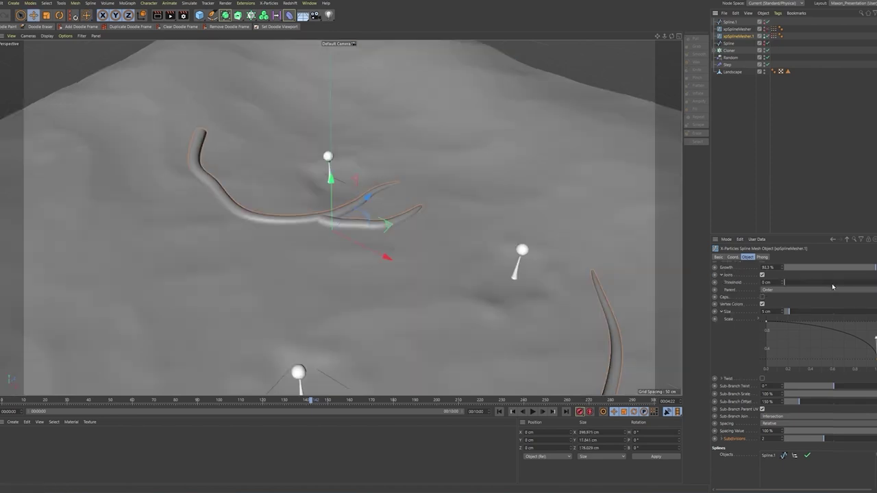
Step: Set the copied mesher's Joins Threshold to 2 cm to merge the branch, and raise its Growth to 100 %
mouse_move(790, 283)
left_mouse_down()
mouse_move(856, 285)
mouse_move(802, 284)
left_mouse_up()
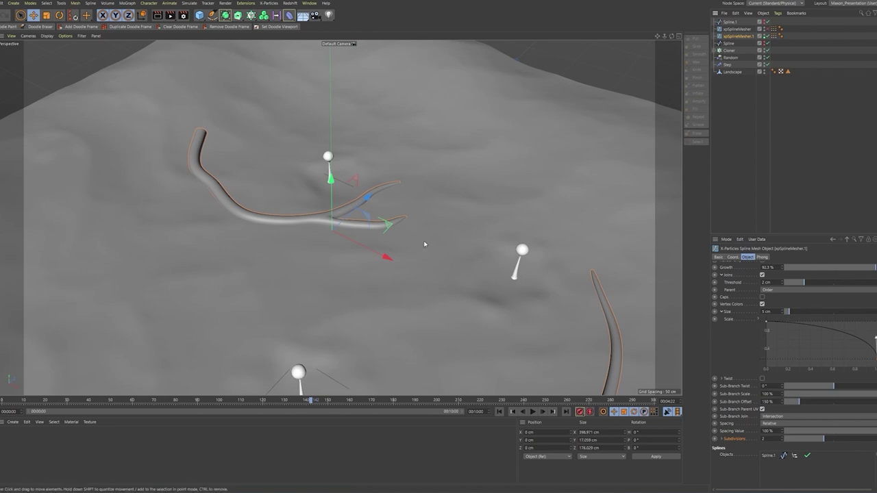
mouse_move(872, 269)
left_mouse_down()
mouse_move(811, 275)
mouse_move(876, 277)
left_mouse_up()
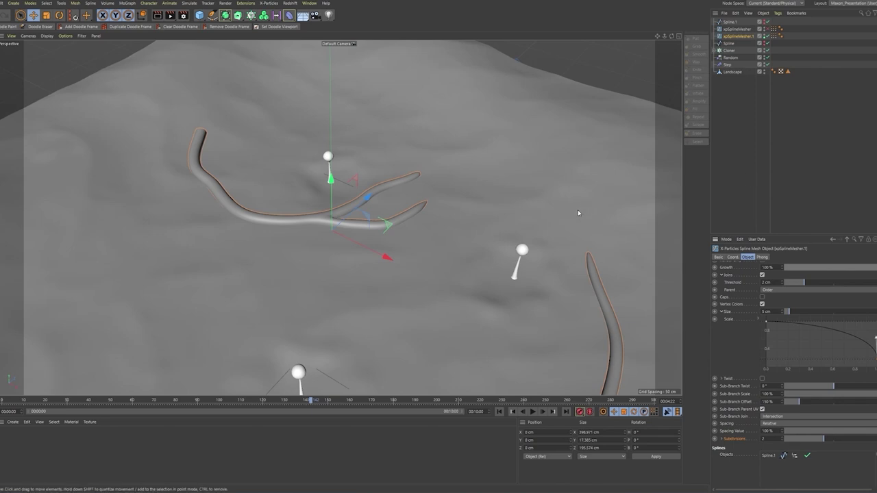
left_click_drag(518, 221, 470, 195, "alt")
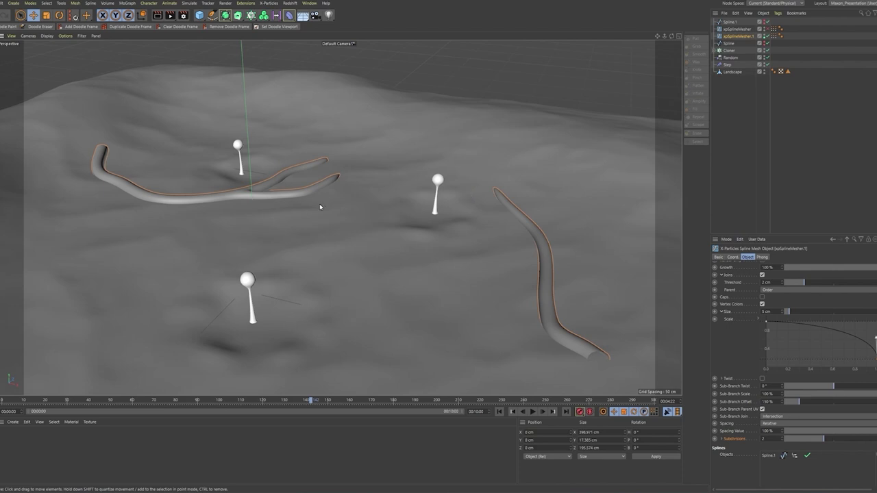
left_click_drag(318, 201, 322, 205, "alt")
middle_click_drag(341, 209, 355, 258, "alt")
right_click_drag(349, 255, 370, 258, "alt")
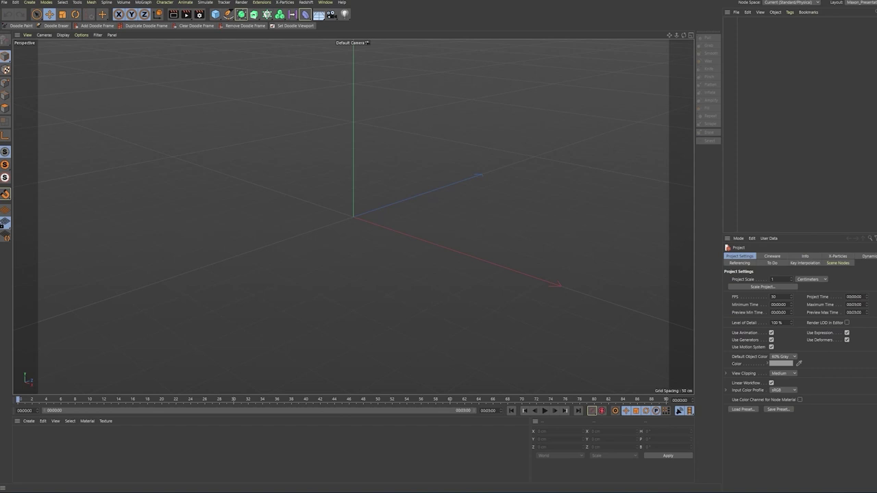
Step: Add an X-Particles system to the empty project
left_click(285, 3)
mouse_move(268, 3)
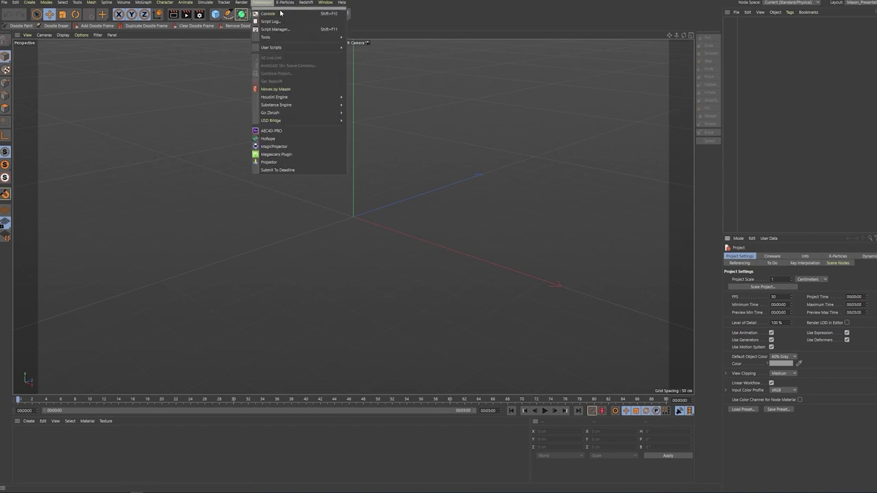
left_click(290, 28)
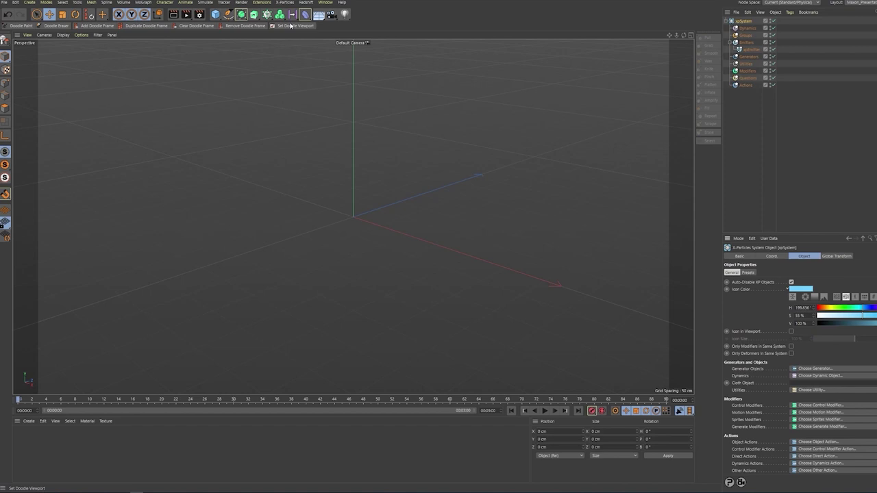
left_click(822, 125)
Step: Set the xpEmitter's Emitter Shape to Circle
left_click(753, 29)
left_click(749, 49)
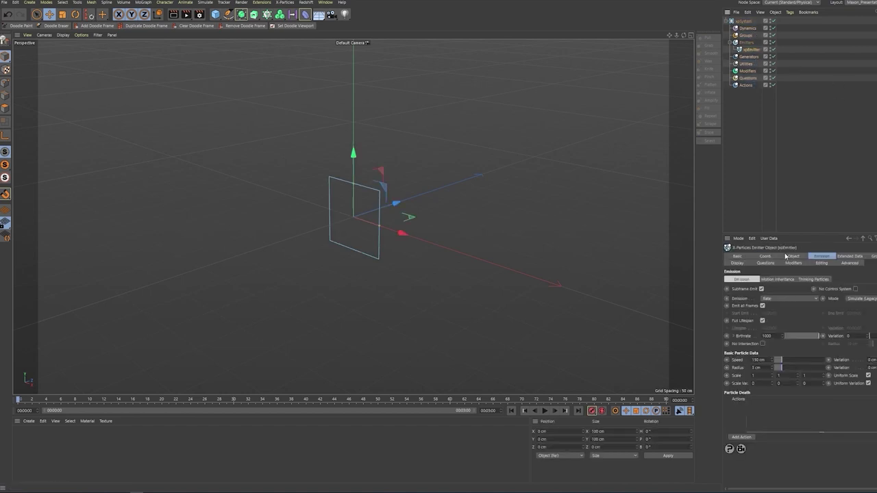
left_click(795, 257)
left_click(782, 290)
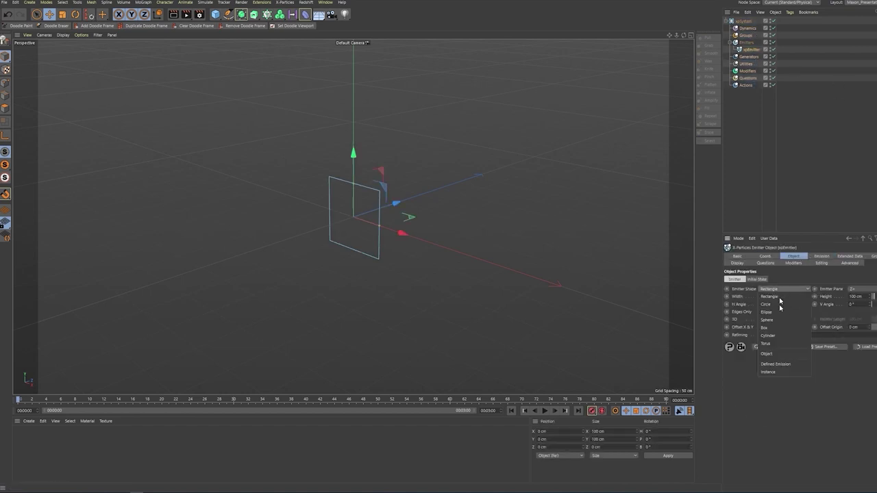
left_click(767, 305)
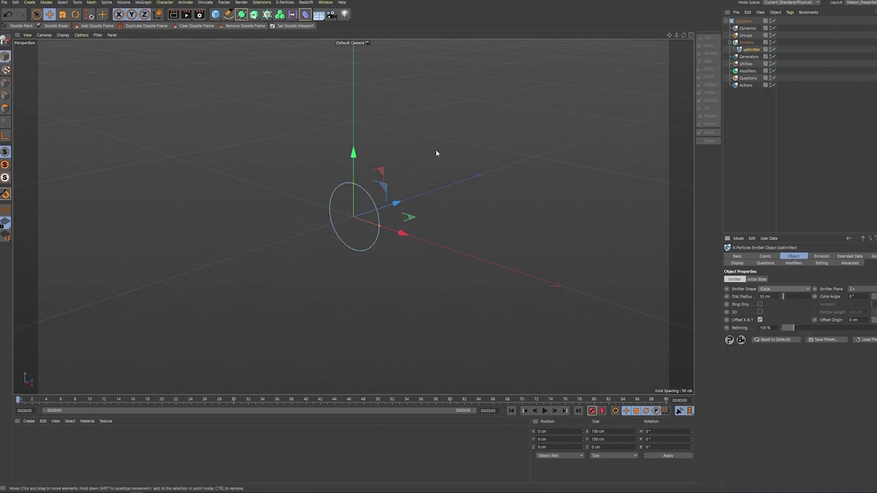
Step: Rotate the circular emitter to a pitch of 90° so it faces straight up
left_click(75, 14)
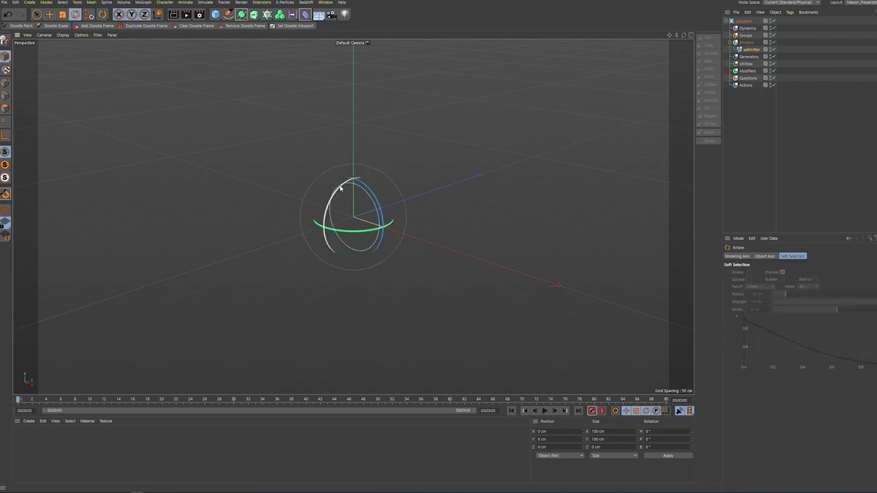
mouse_move(340, 189)
left_mouse_down()
mouse_move(335, 220)
mouse_move(344, 180)
left_mouse_up()
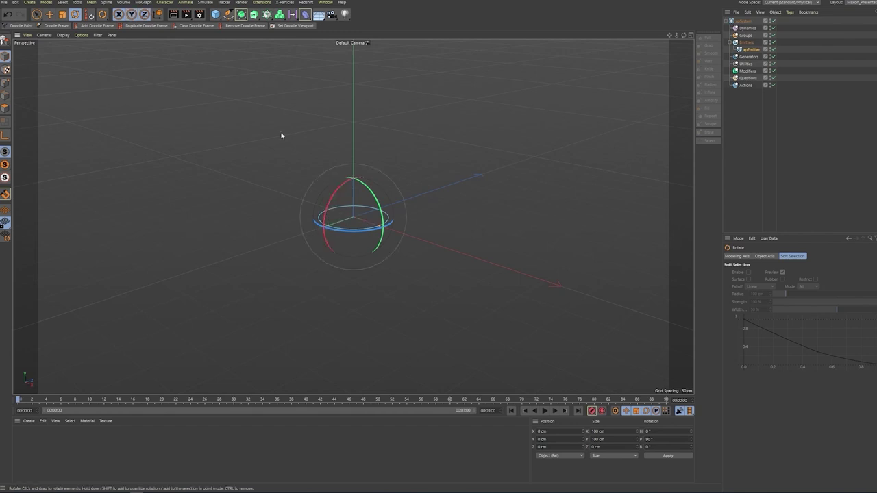
left_click(52, 15)
Step: Shrink the circular emitter to a disc radius of about 9.7 cm at the scene origin
right_click_drag(483, 177, 456, 180, "alt")
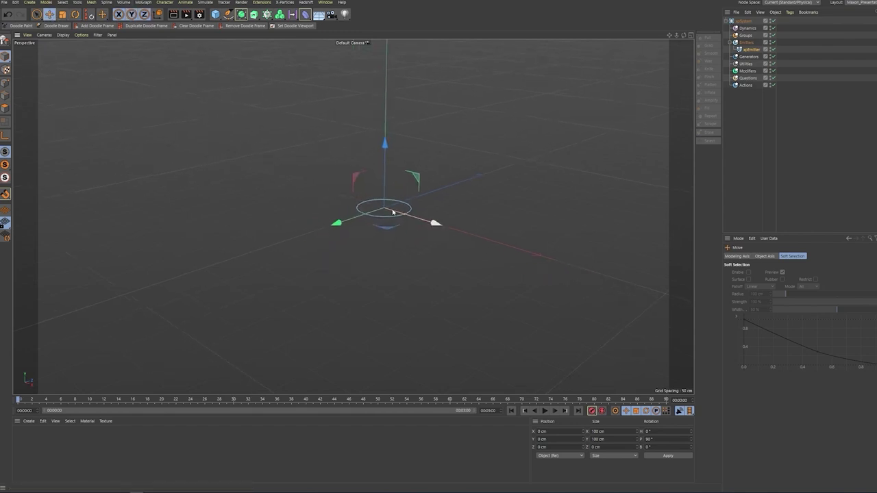
right_click_drag(402, 213, 409, 215, "alt")
left_click_drag(405, 215, 382, 214)
mouse_move(376, 141)
left_mouse_down()
mouse_move(383, 207)
mouse_move(383, 146)
left_mouse_up()
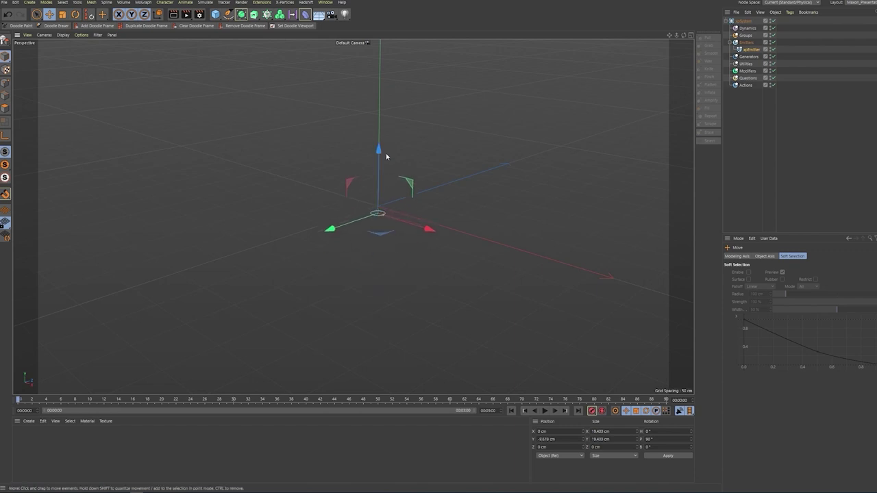
right_click_drag(546, 133, 514, 141, "alt")
middle_click_drag(515, 141, 495, 248, "alt")
left_click_drag(525, 248, 490, 210, "alt")
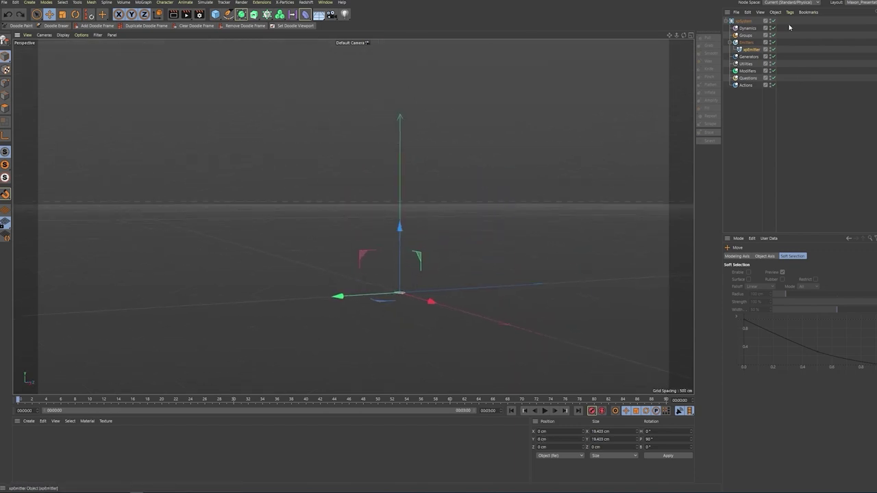
left_click(749, 50)
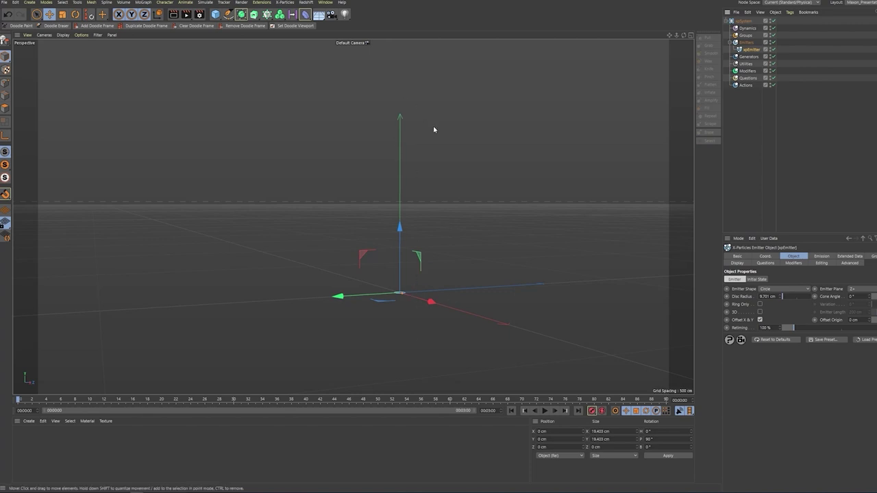
left_click_drag(401, 132, 410, 138, "alt")
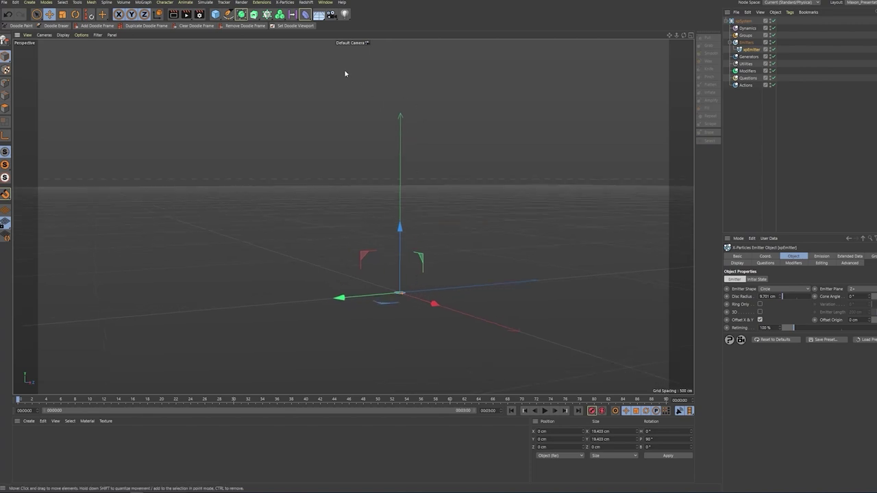
Step: Add a sphere with a radius of about 29 cm and raise it above the emitter to about 495 cm in Y
left_click(217, 15)
left_click(359, 35)
left_click_drag(411, 208, 411, 88)
middle_click_drag(464, 145, 472, 182, "alt")
left_click_drag(446, 197, 426, 199)
left_click_drag(422, 133, 427, 14)
mouse_move(451, 109)
left_mouse_down("alt")
mouse_move(466, 121)
mouse_move(448, 110)
left_mouse_up("alt")
middle_click_drag(428, 42, 432, 68, "alt")
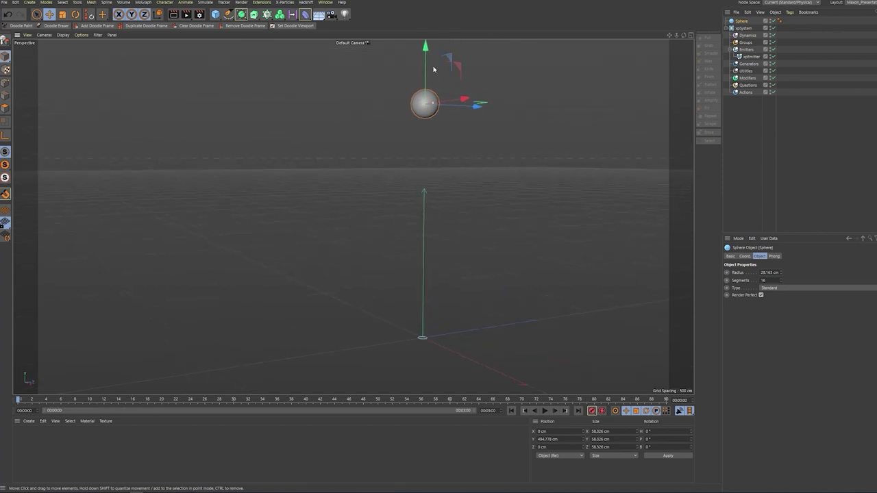
Step: Add an xpTurbulence motion modifier to the X-Particles system's Modifiers folder
left_click(746, 50)
left_click(748, 78)
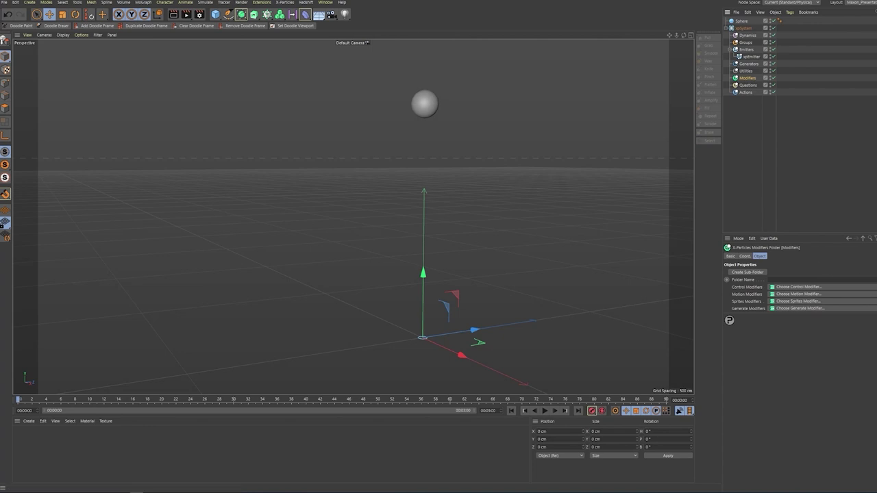
left_click(798, 294)
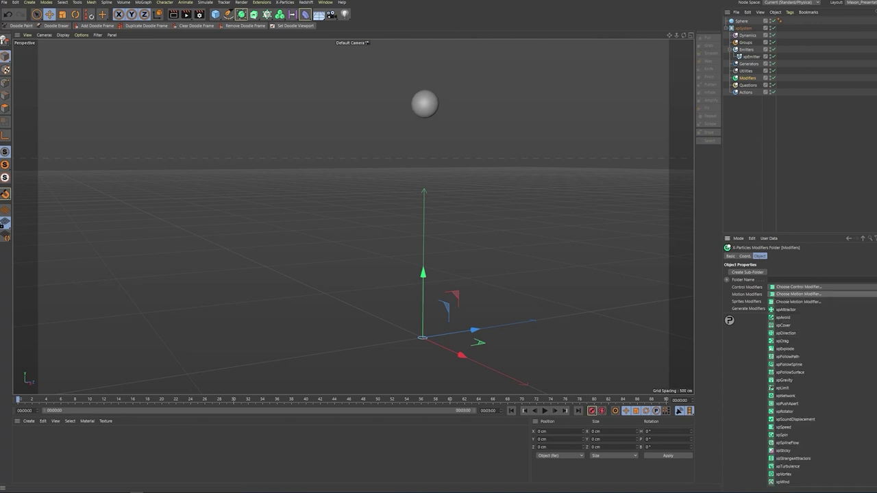
left_click(793, 467)
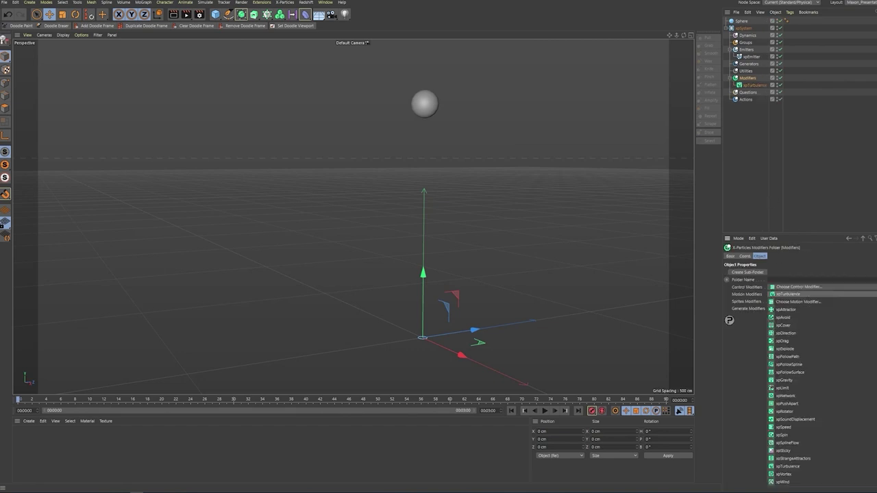
Step: Add an xpAttractor motion modifier with the Sphere as its attractor, and hide the sphere in the viewport
left_click(795, 309)
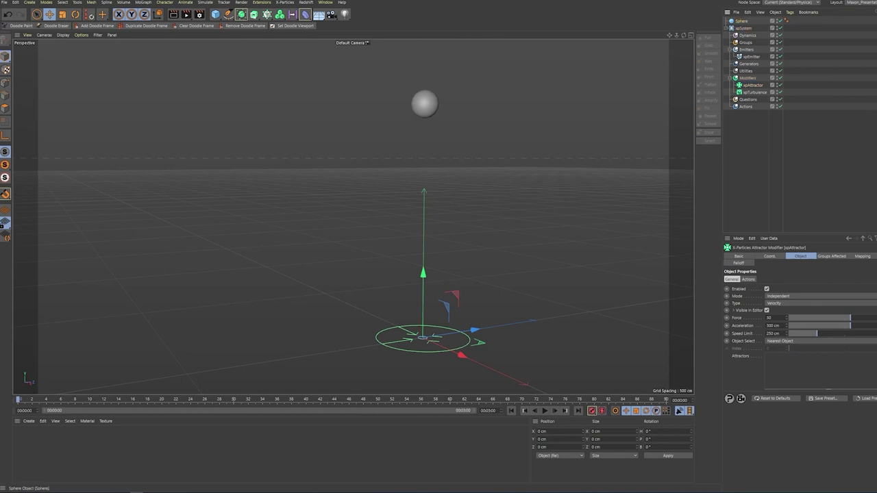
left_click_drag(741, 20, 801, 359)
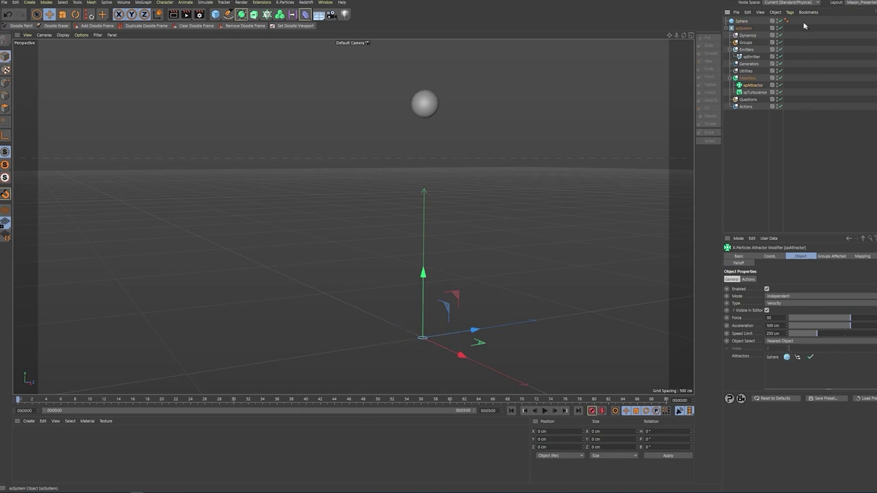
left_click(776, 21)
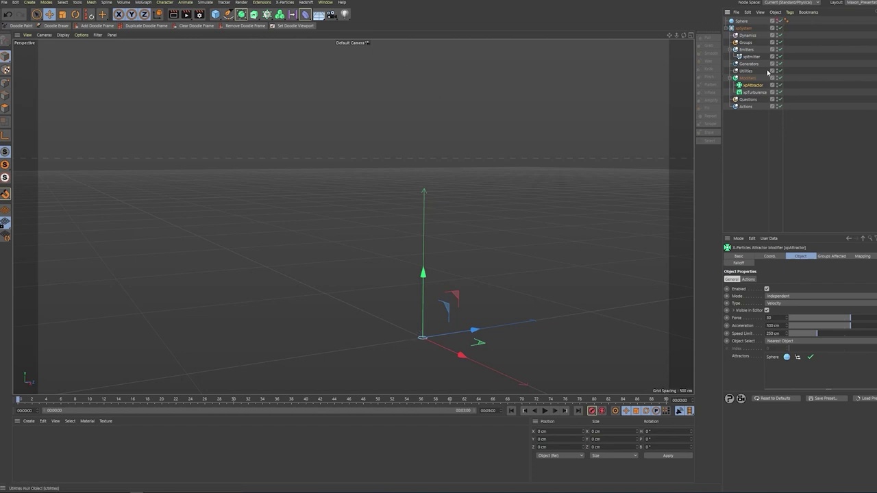
Step: Add an xpTrail generator to the X-Particles system and assign xpEmitter as its emitter
left_click(747, 64)
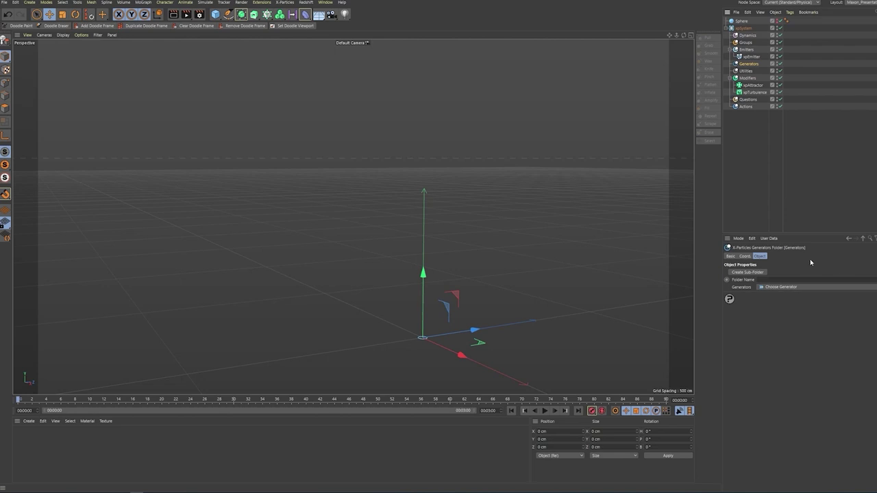
left_click(781, 287)
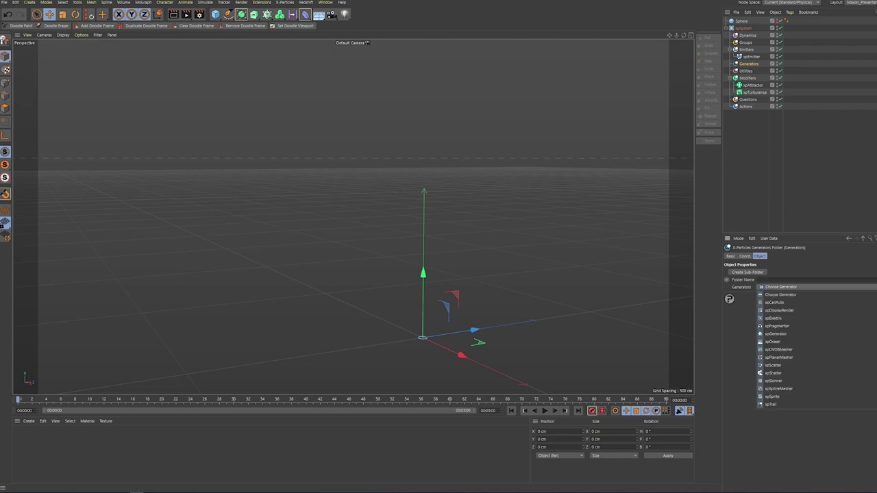
left_click(841, 405)
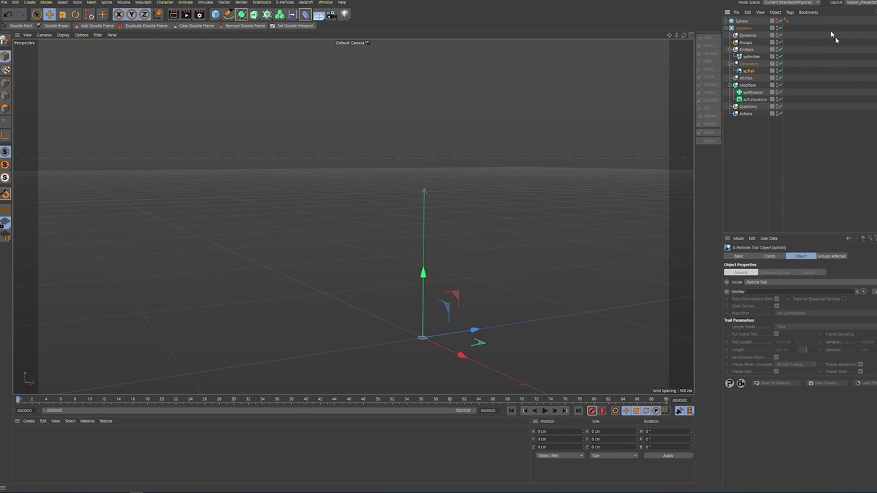
left_click_drag(752, 57, 768, 296)
Step: Set the xpEmitter's emission to Shot with a shot count of 6
left_click(751, 57)
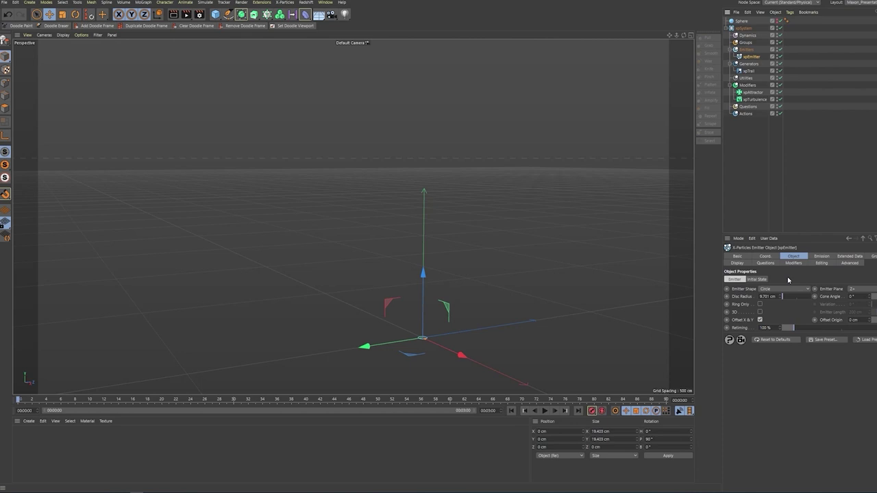
left_click(825, 256)
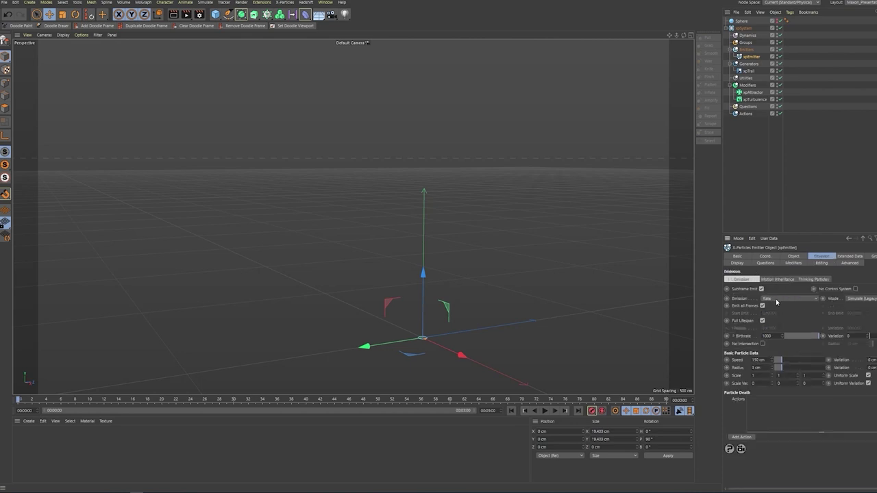
left_click(776, 300)
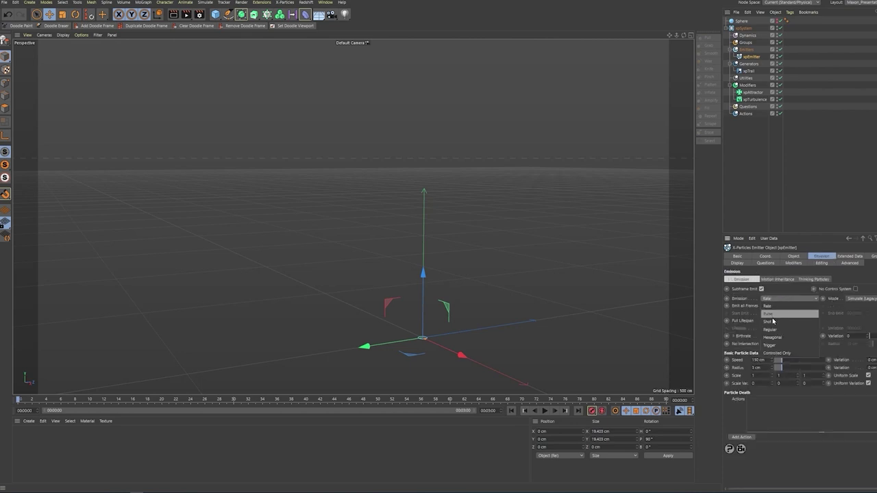
left_click(773, 321)
left_click(768, 321)
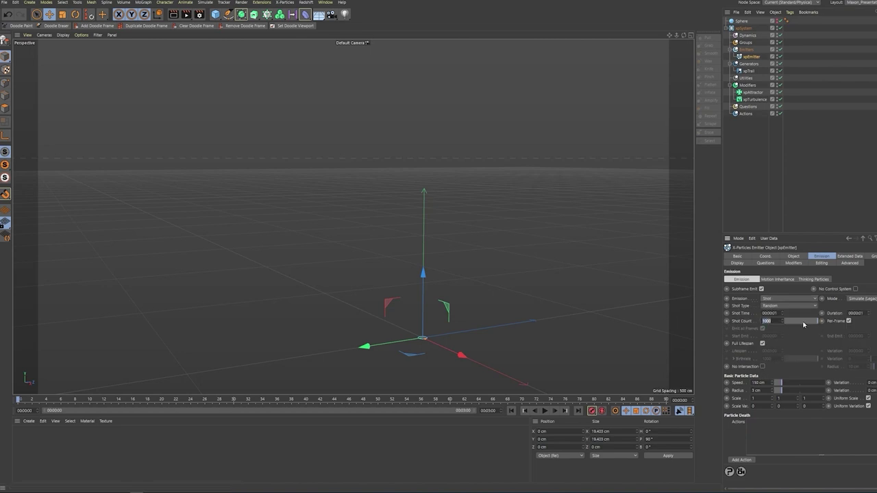
type("6")
Step: Play the simulation from the start to check the particle trails, and return to the first frame
left_click(544, 411)
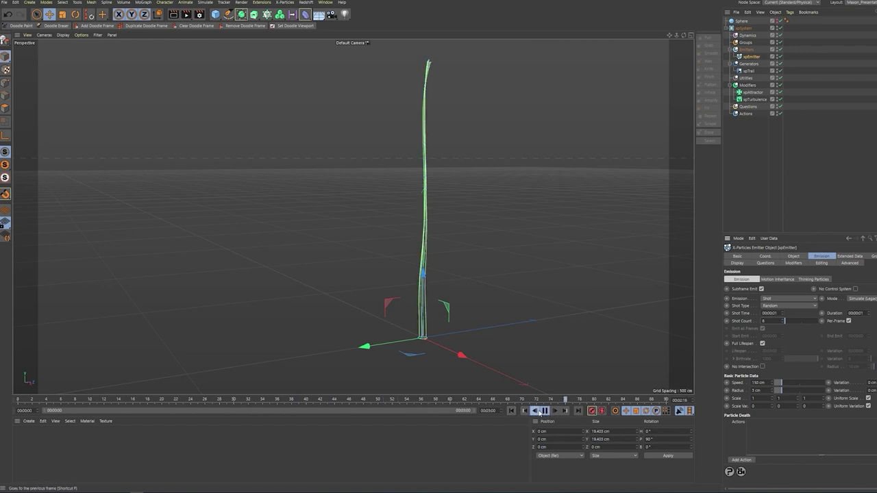
left_click(513, 411)
left_click(544, 411)
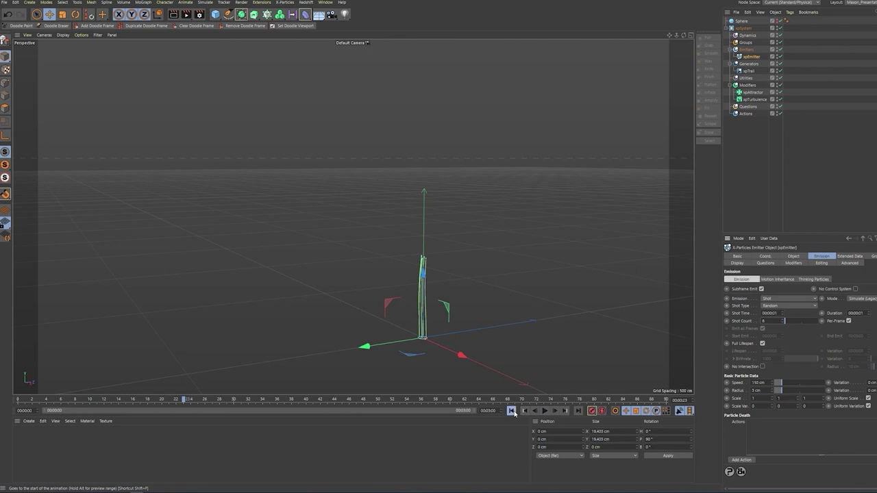
left_click(513, 411)
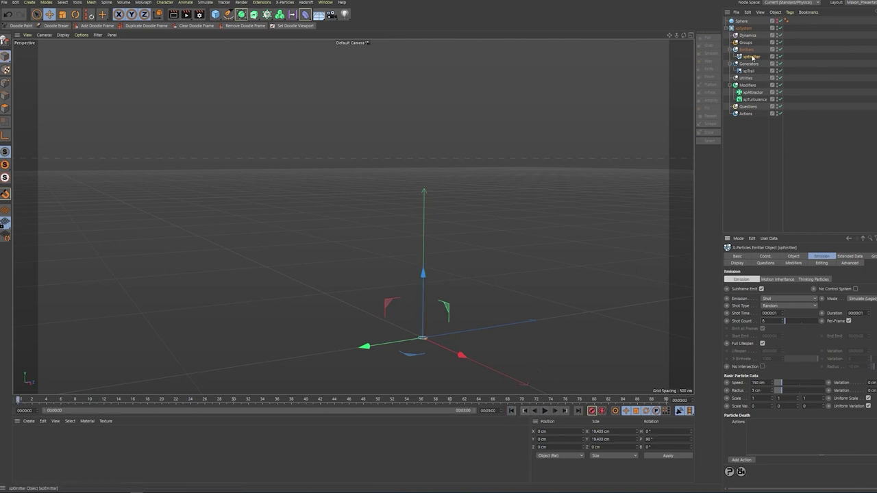
Step: Set the xpEmitter's cone angle to 15° and its particle speed to 100 cm
left_click(793, 257)
key("Tab")
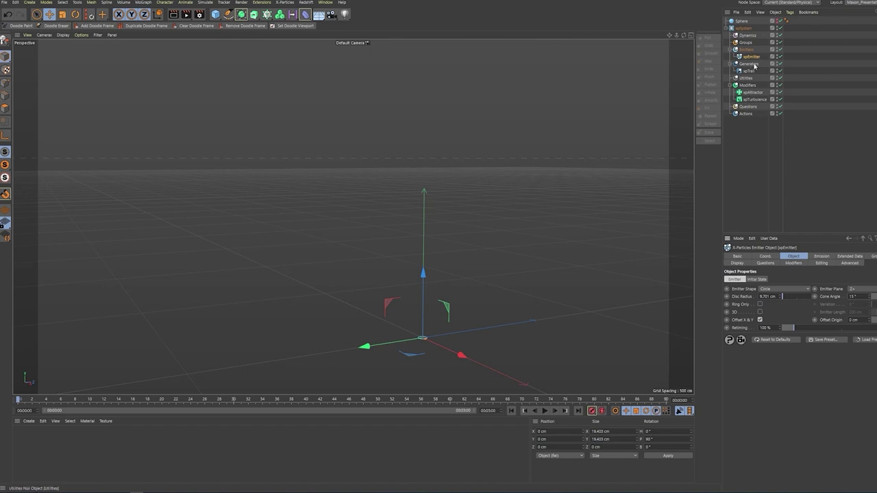
left_click(824, 256)
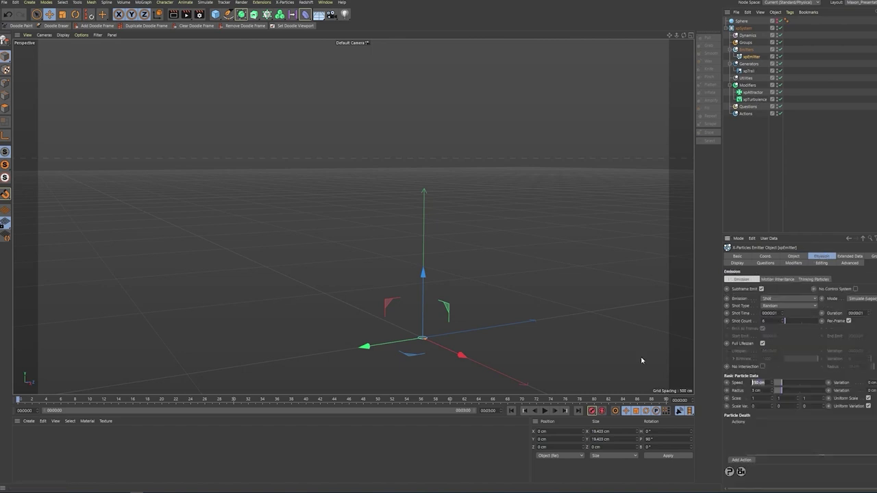
type("100")
key("Return")
Step: Set xpTurbulence to Simplex (Perlin) Noise with a scale of 5% and a strength of 10, and preview the trails
left_click(754, 99)
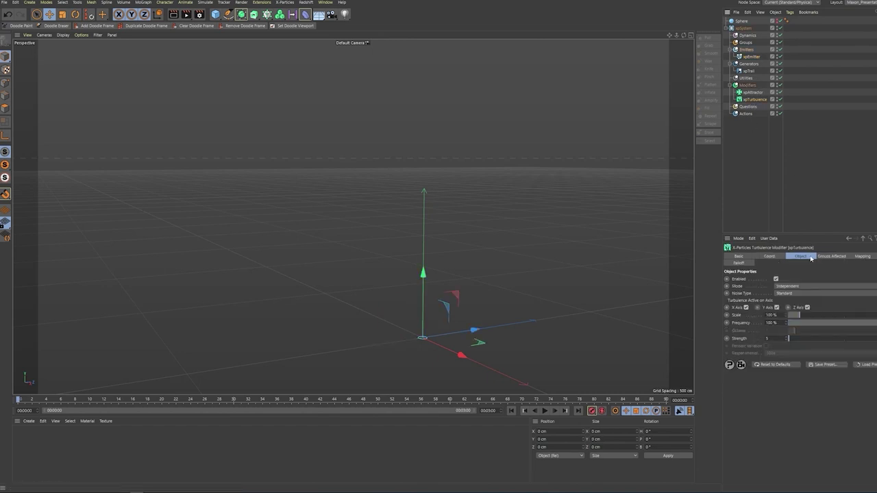
left_click(792, 294)
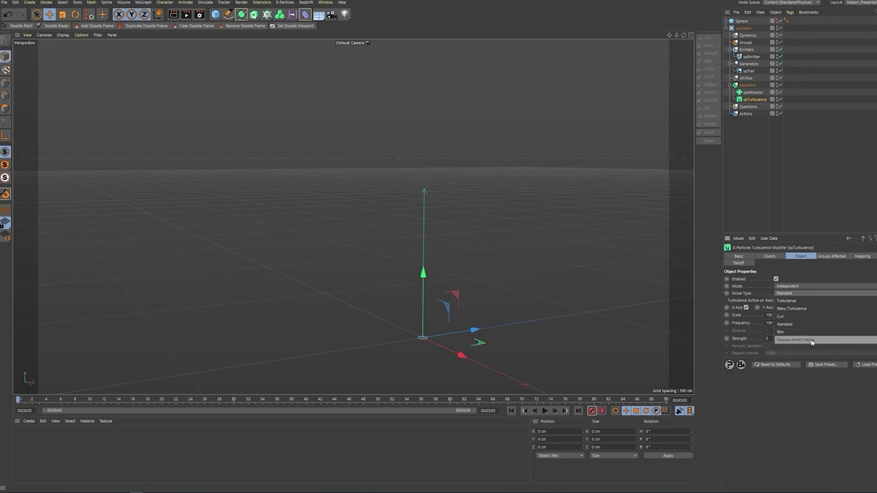
left_click(807, 341)
left_click_drag(778, 315, 630, 315)
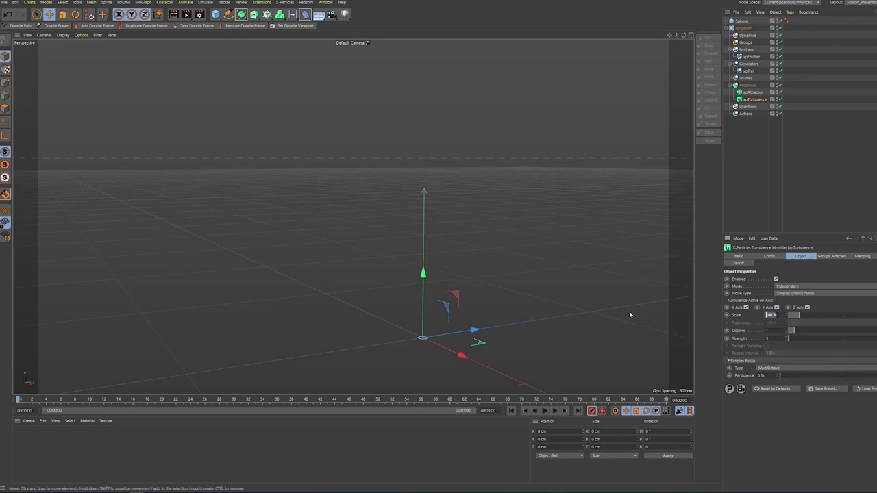
type("5")
key("Return")
left_click(544, 411)
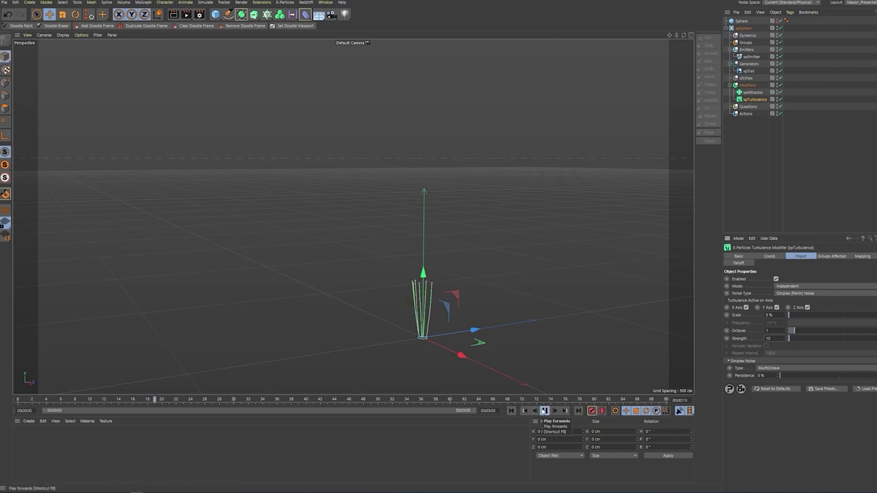
left_click(544, 411)
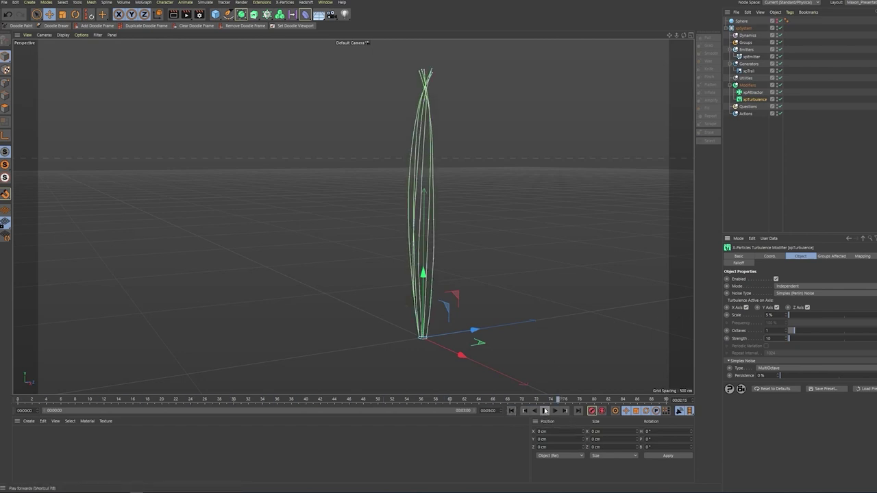
Step: Set the turbulence strength to 20 and the emitter's particle speed to 65 cm, and replay the simulation
left_click(511, 411)
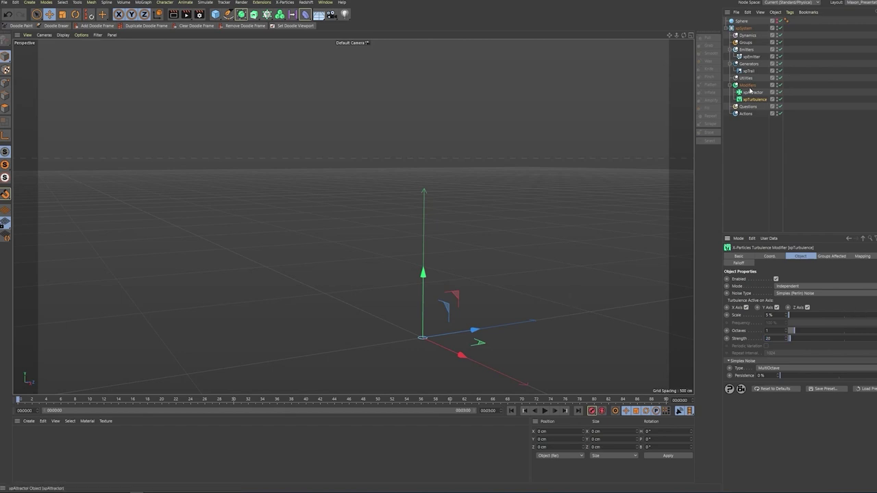
left_click(752, 57)
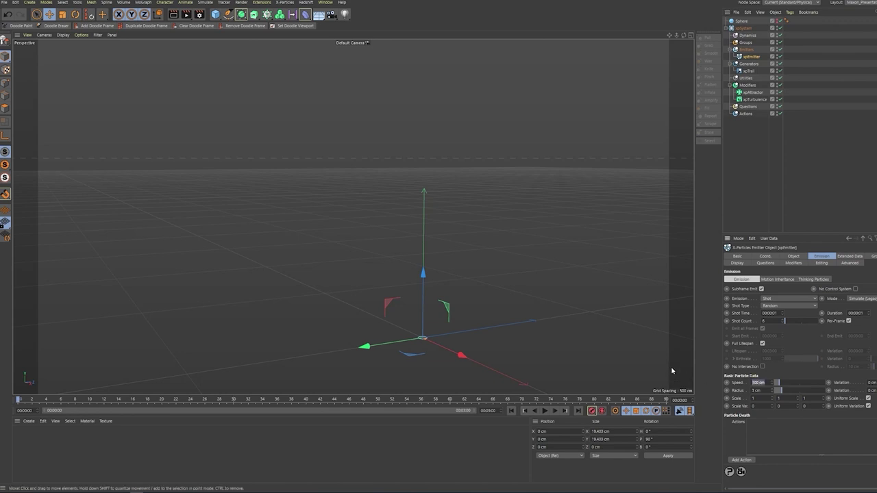
type("65")
key("Return")
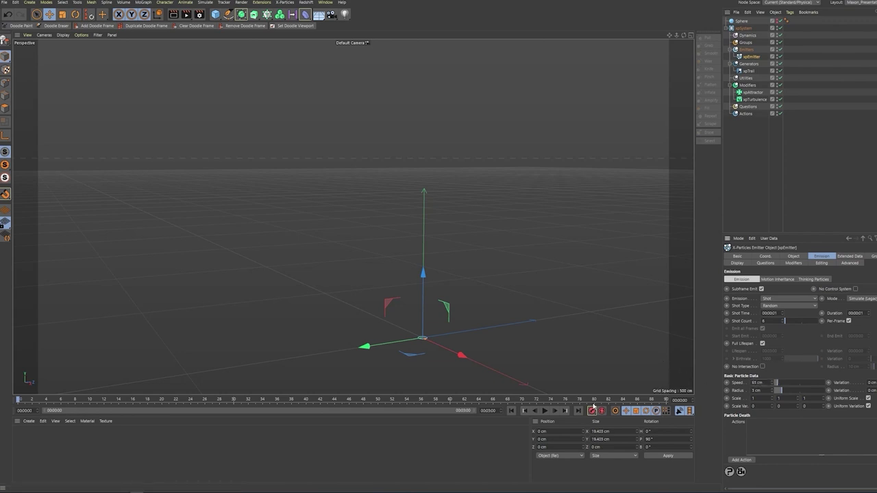
left_click(544, 411)
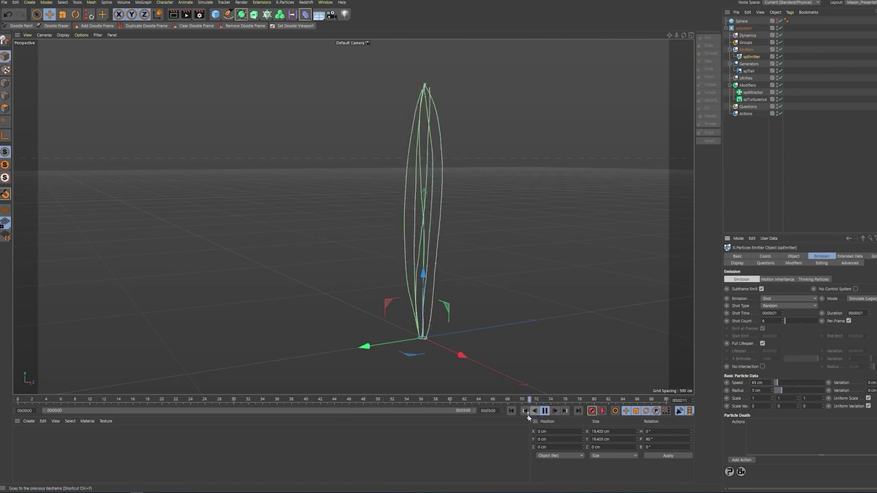
left_click(545, 411)
Step: Set the xpTurbulence strength to 30 and inspect the replayed trails from another angle
left_click(754, 100)
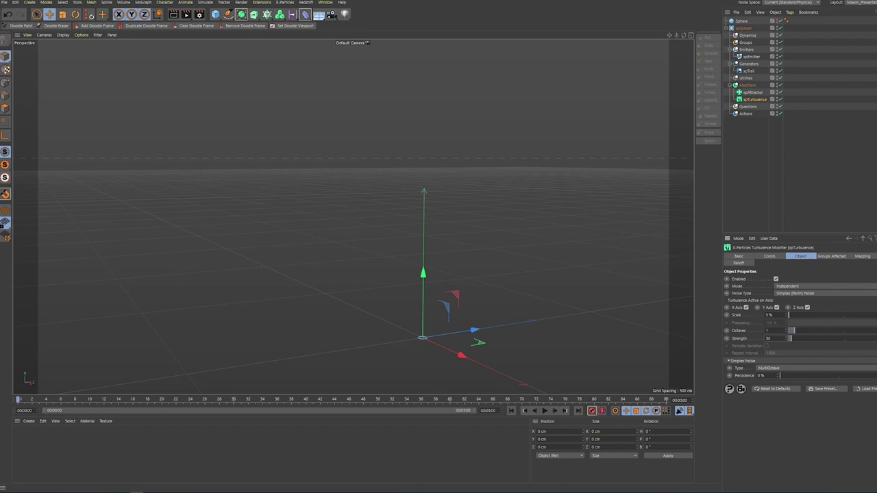
left_click(545, 411)
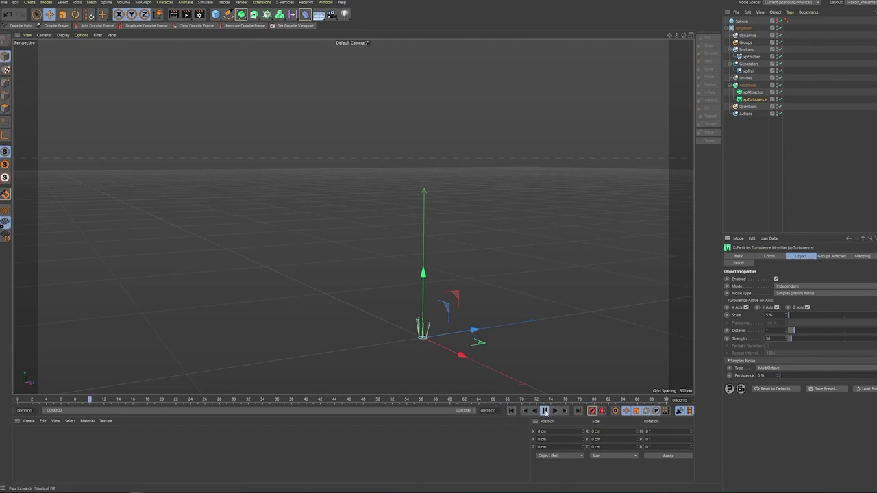
left_click(543, 411)
mouse_move(473, 226)
left_mouse_down("alt")
mouse_move(534, 240)
mouse_move(458, 237)
mouse_move(392, 208)
mouse_move(340, 251)
mouse_move(464, 253)
mouse_move(470, 229)
mouse_move(462, 216)
mouse_move(411, 212)
mouse_move(402, 231)
mouse_move(487, 224)
left_mouse_up("alt")
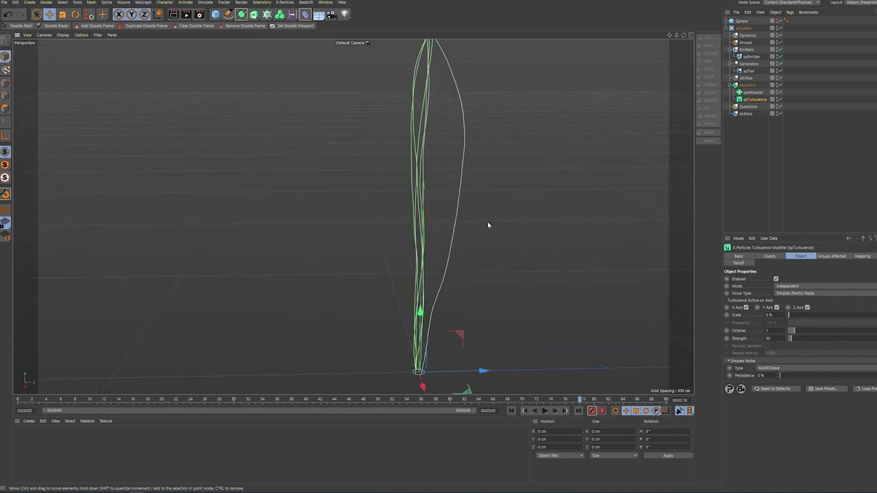
left_click(511, 411)
scroll(511, 304, "down", 2)
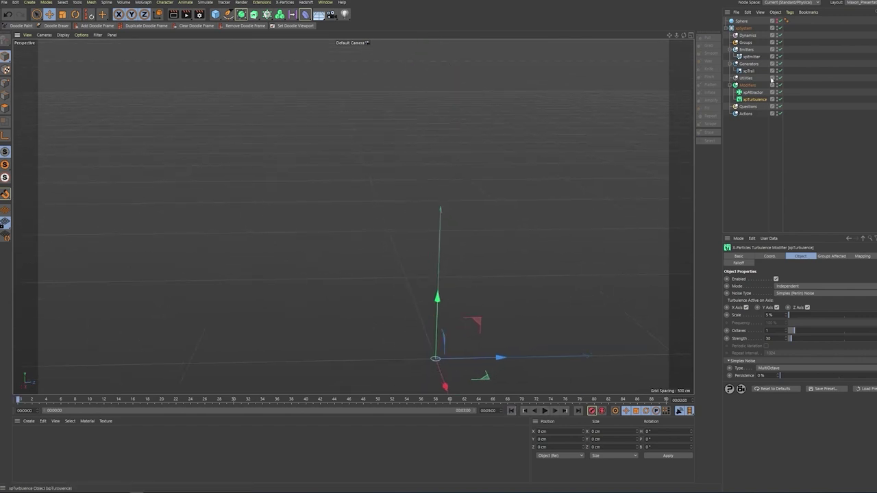
Step: Play the simulation to about frame 59 and make a spline copy of xpTrail with Current State to Object
left_click(544, 411)
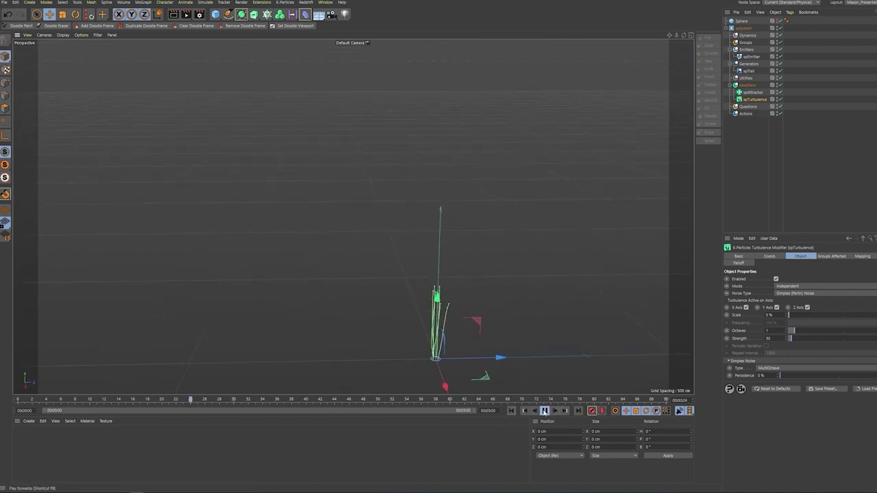
left_click_drag(544, 262, 505, 217, "alt")
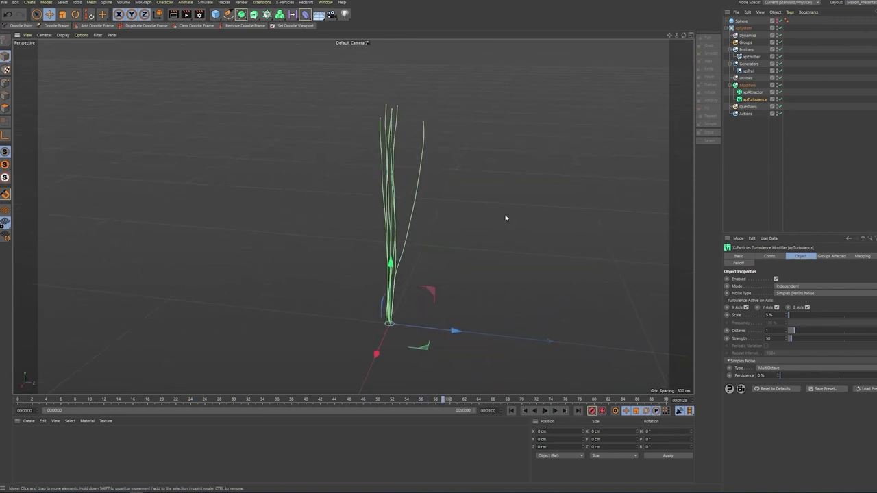
left_click(747, 71)
right_click(745, 74)
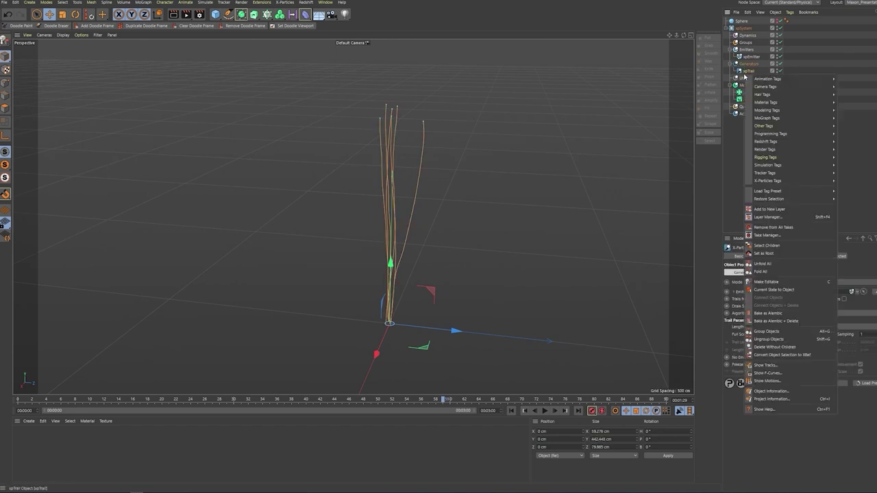
left_click(770, 290)
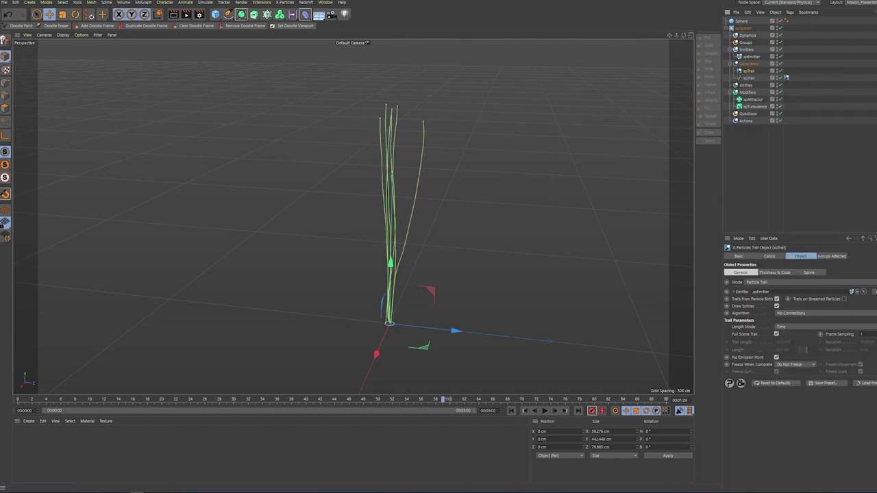
Step: Move the spline copy of xpTrail out of the xpSystem hierarchy to the top level and disable xpSystem
left_click(748, 79)
left_click_drag(748, 81, 746, 124)
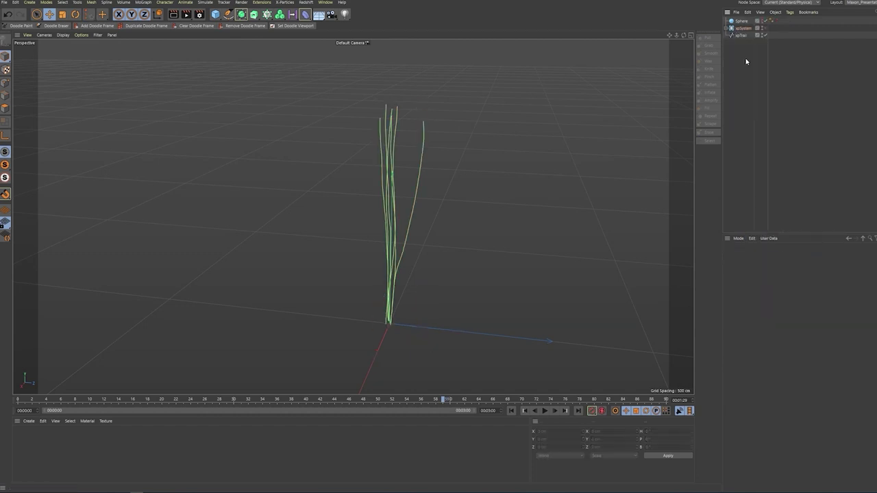
Step: Set the xpTrail spline's type to B-Spline with Uniform intermediate points
left_click(740, 37)
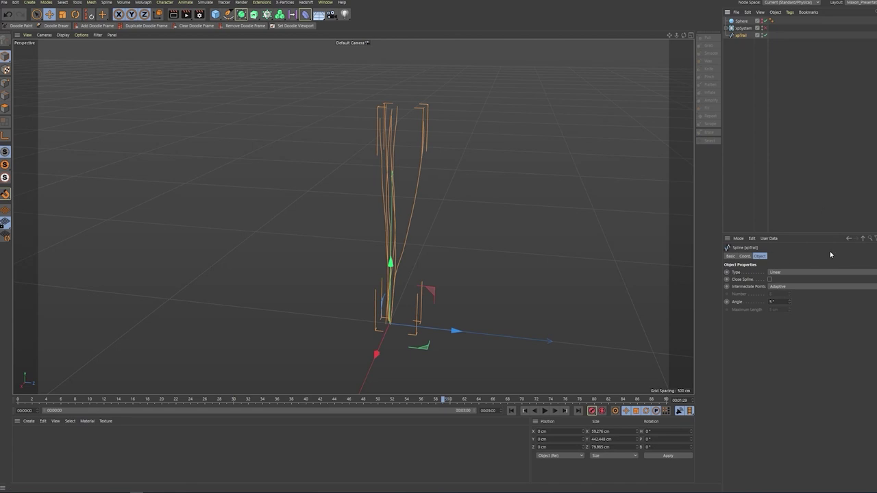
left_click(792, 273)
left_click(778, 303)
left_click(784, 287)
left_click(788, 311)
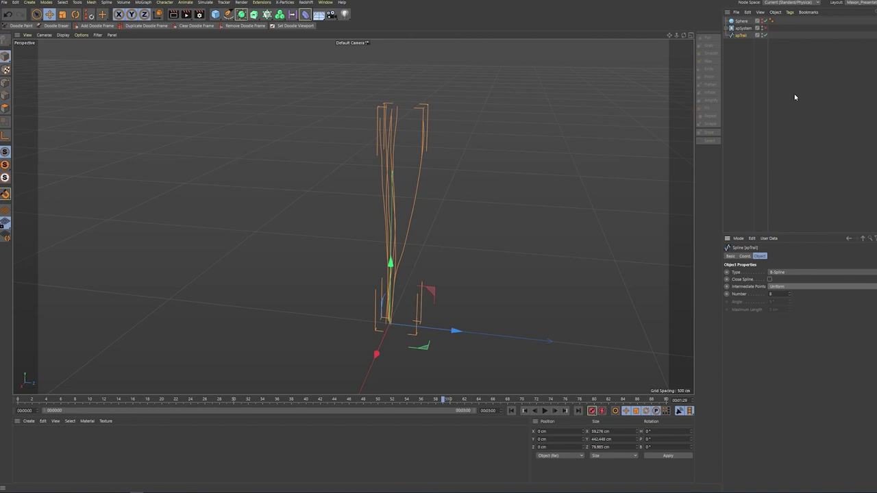
Step: Add an xpSplineMesher generator and assign the xpTrail spline as its source object
left_click_drag(463, 157, 456, 161, "alt")
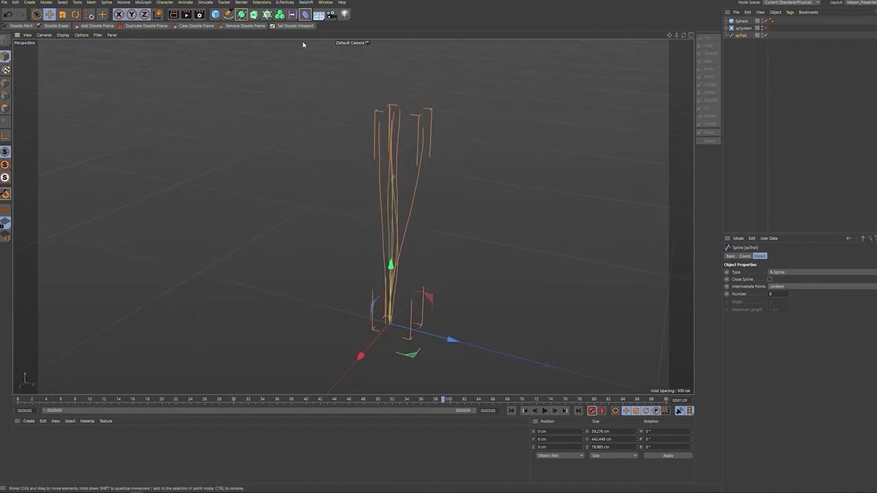
left_click(285, 2)
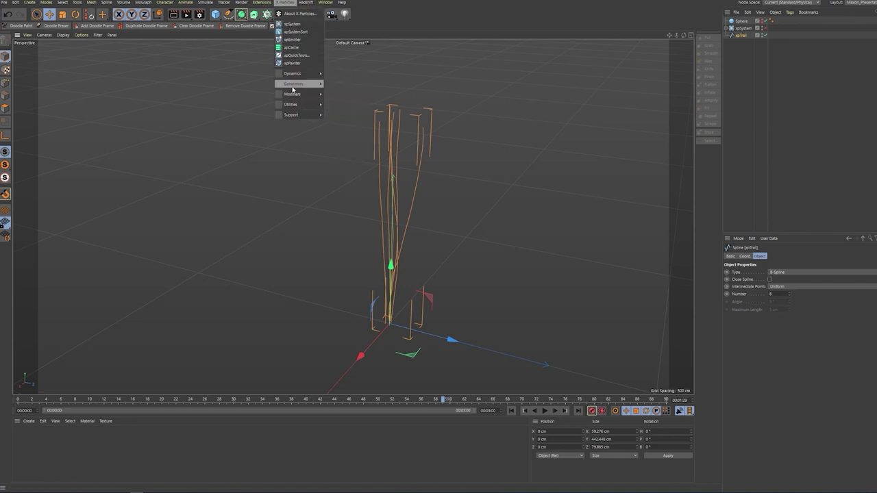
mouse_move(294, 85)
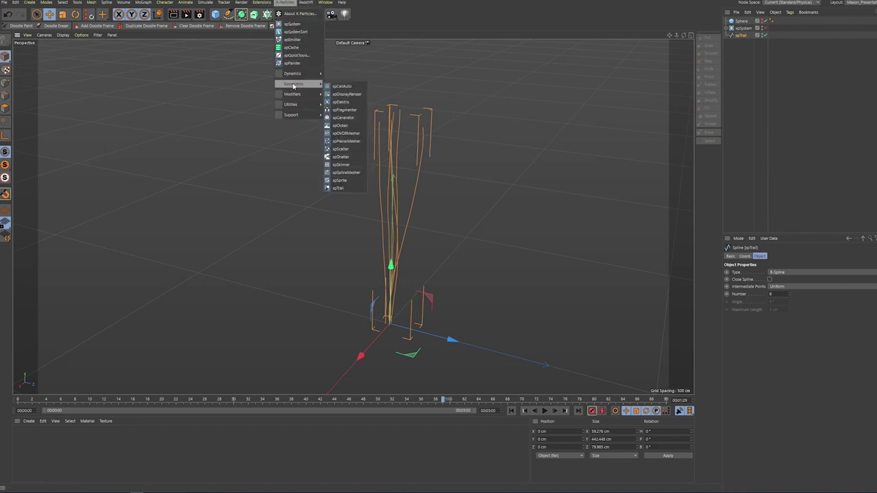
left_click(353, 173)
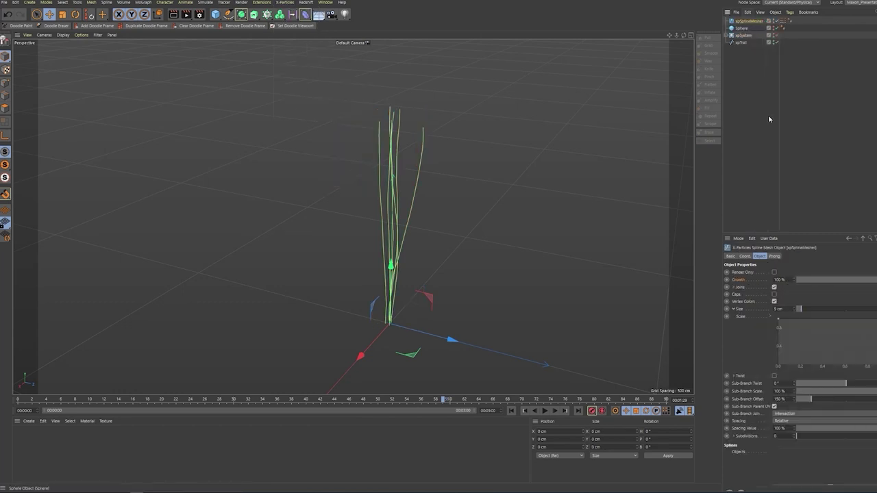
left_click_drag(797, 235, 795, 146)
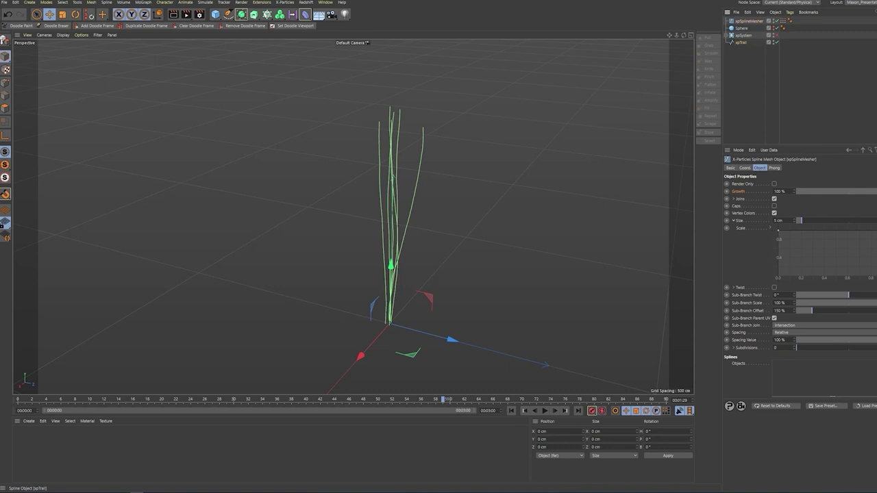
left_click_drag(741, 43, 788, 367)
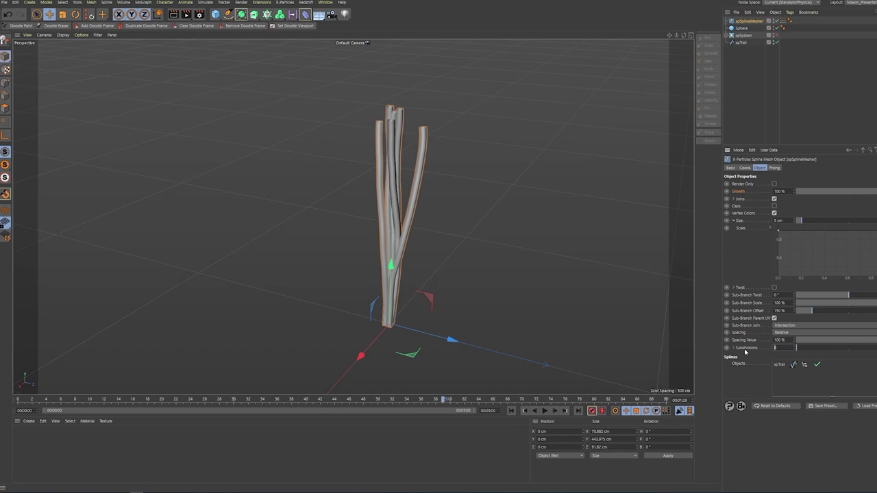
Step: Set the mesher's subdivisions to 1 and curve the Size scale graph down to zero so the tendrils taper at their tips
key("Return")
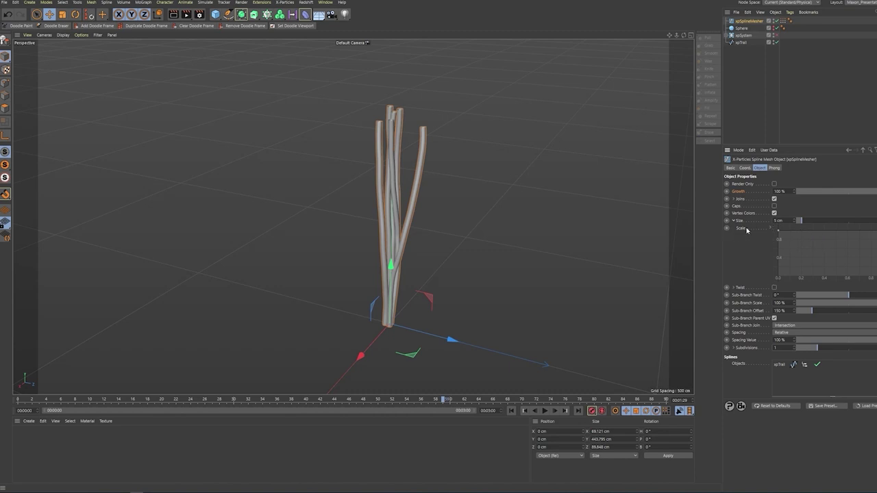
left_click_drag(871, 230, 876, 248)
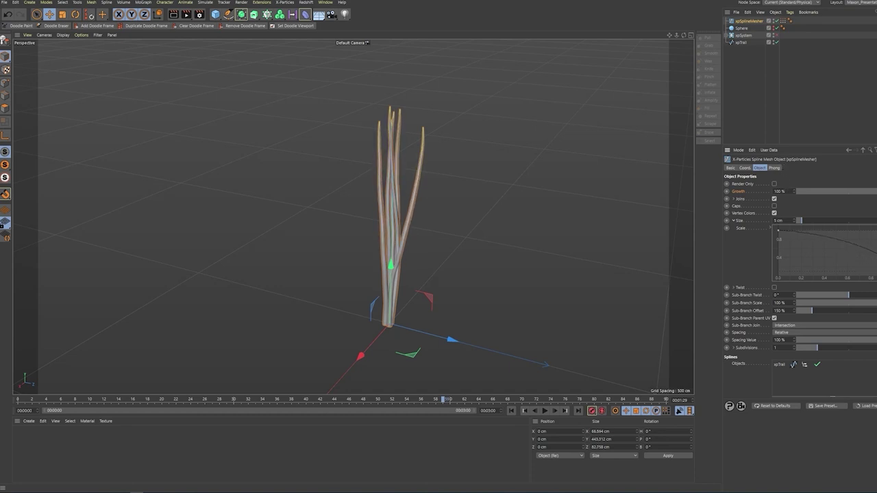
Step: Enable Caps on the spline mesher and set its size to 3 cm
left_click(774, 205)
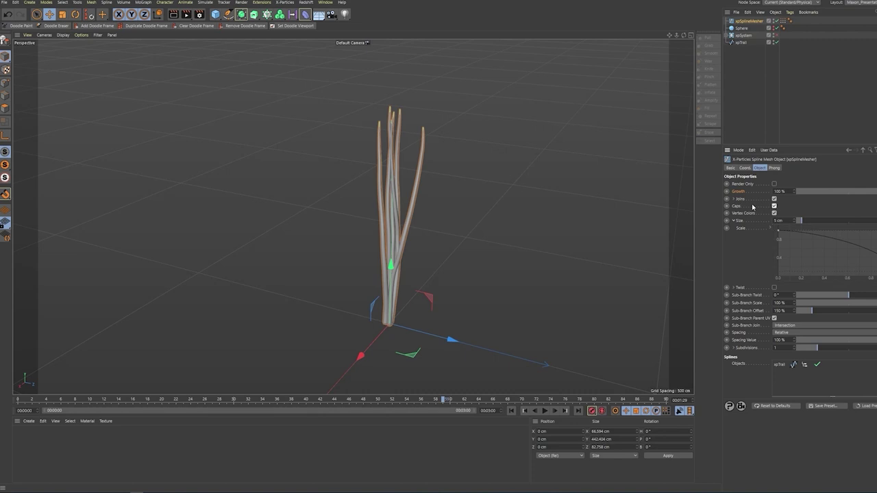
double_click(779, 220)
type("3")
key("Return")
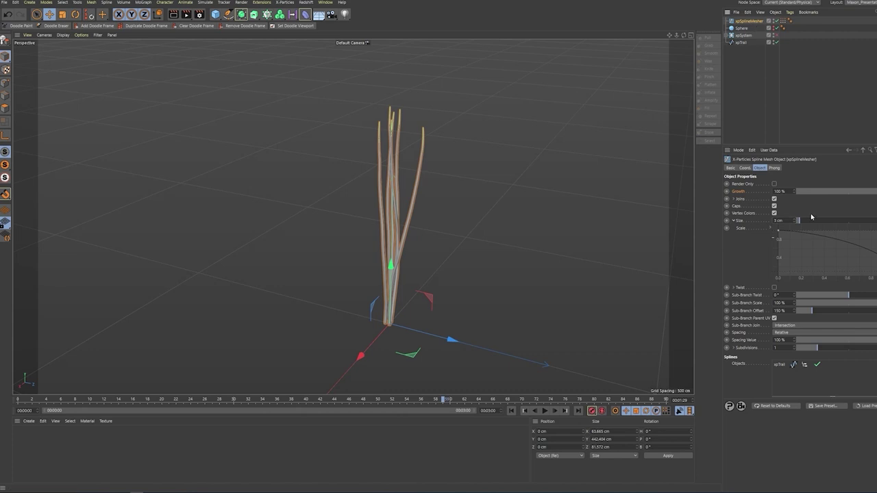
Step: Preview the tendrils growing by varying the mesher's Growth value and returning it to 100%, and check the xpTrail spline's settings
left_click_drag(721, 184, 714, 184)
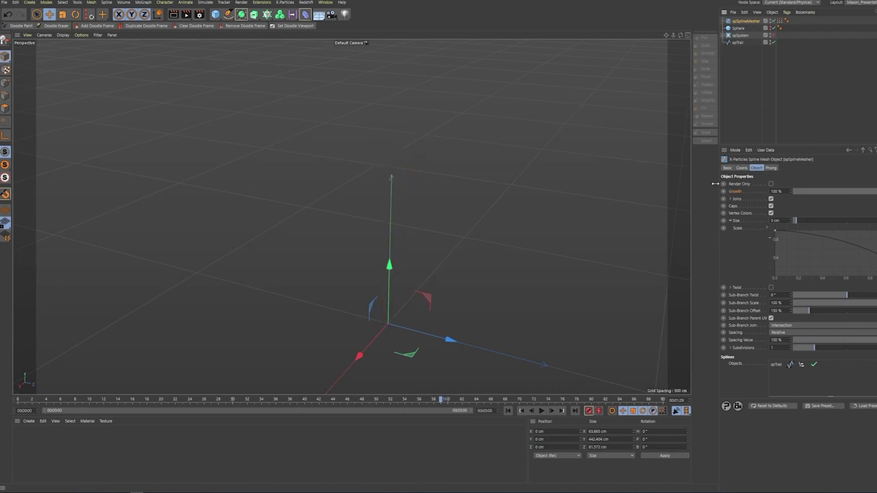
left_click_drag(843, 191, 870, 191)
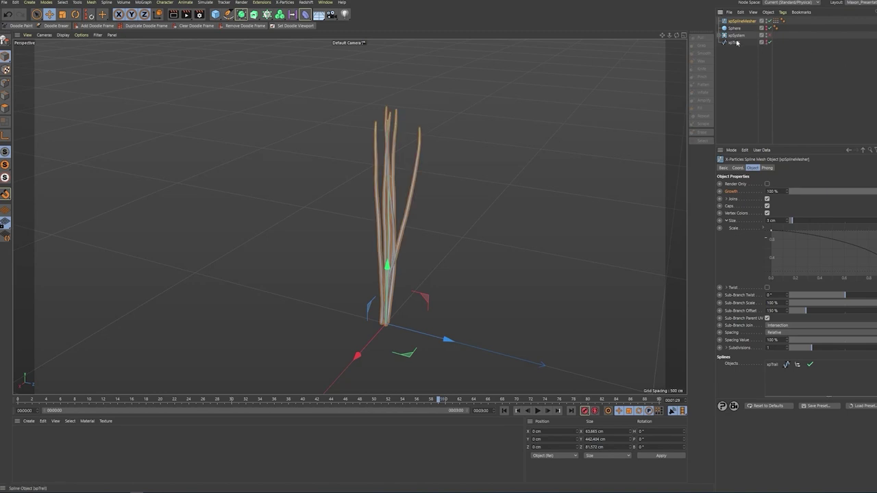
left_click(756, 42)
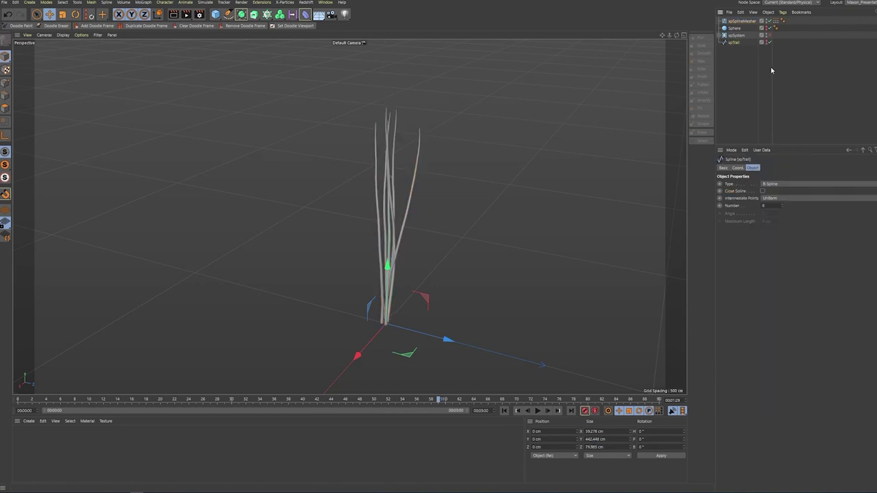
left_click(742, 20)
left_click_drag(874, 191, 840, 191)
left_click_drag(839, 191, 808, 191)
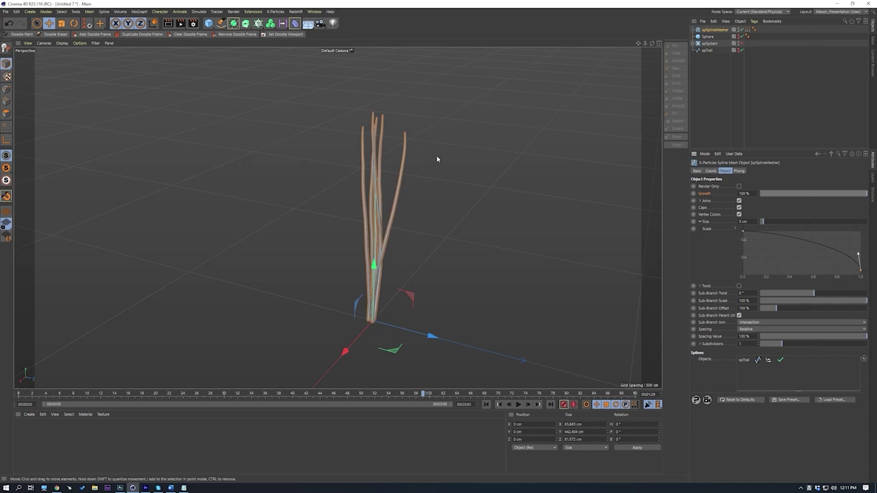
Step: Lower the spline mesher's Growth to 58.3 % and duplicate the xpTrail spline
left_click_drag(868, 194, 822, 194)
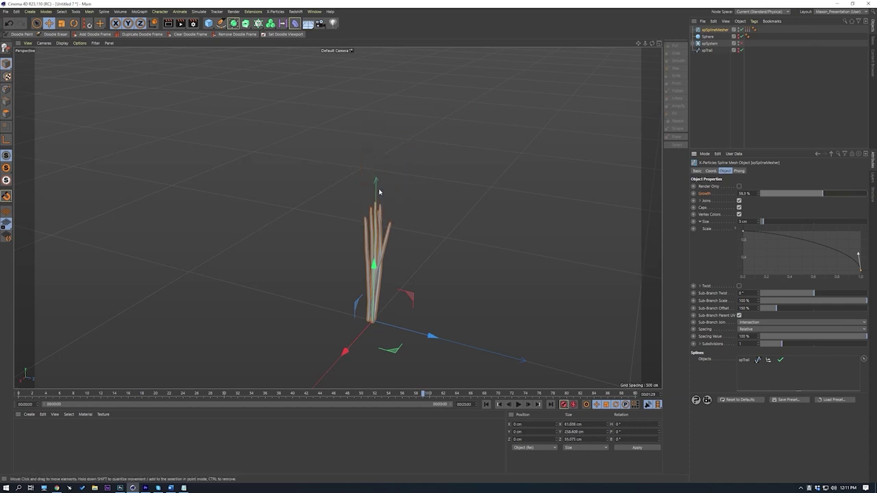
left_click(710, 50)
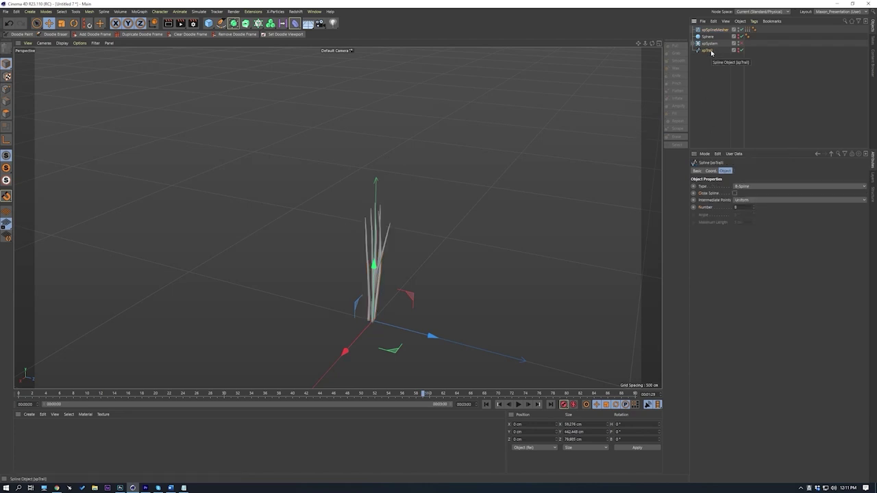
left_click_drag(711, 53, 710, 56, "ctrl")
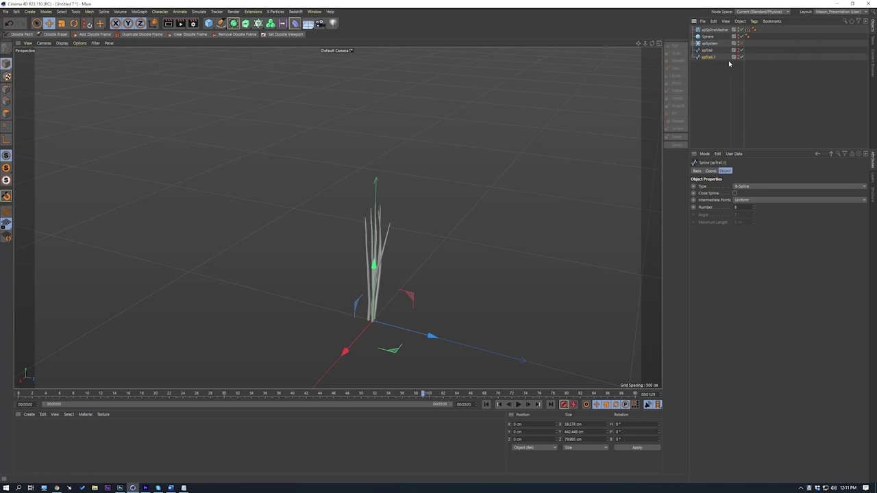
left_click(740, 57)
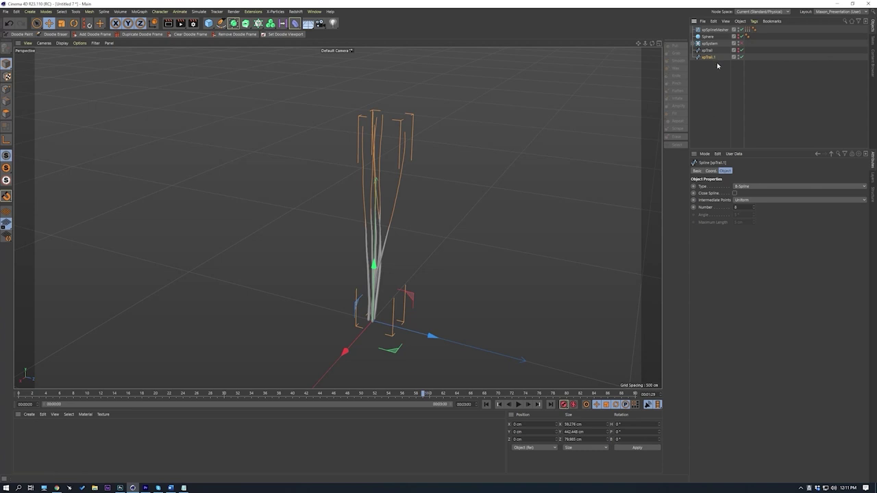
Step: Reverse the point sequence of the duplicated xpTrail.1 spline and return to model mode
left_click(6, 89)
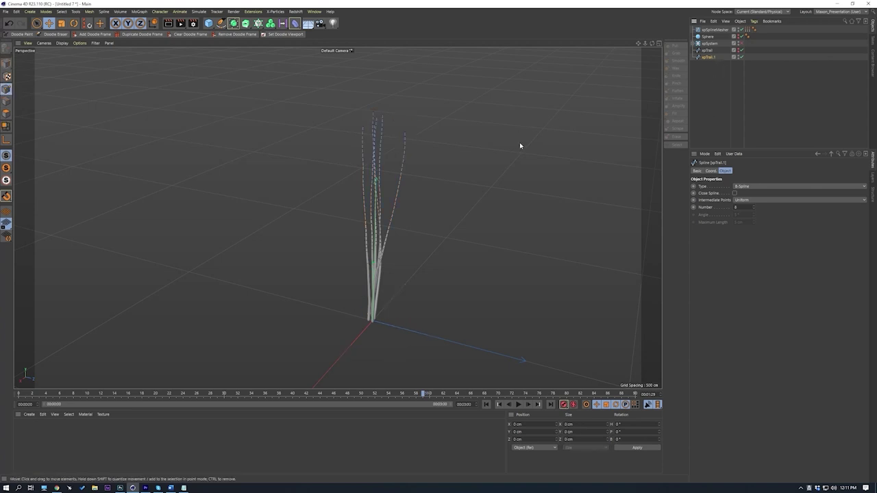
right_click(480, 130)
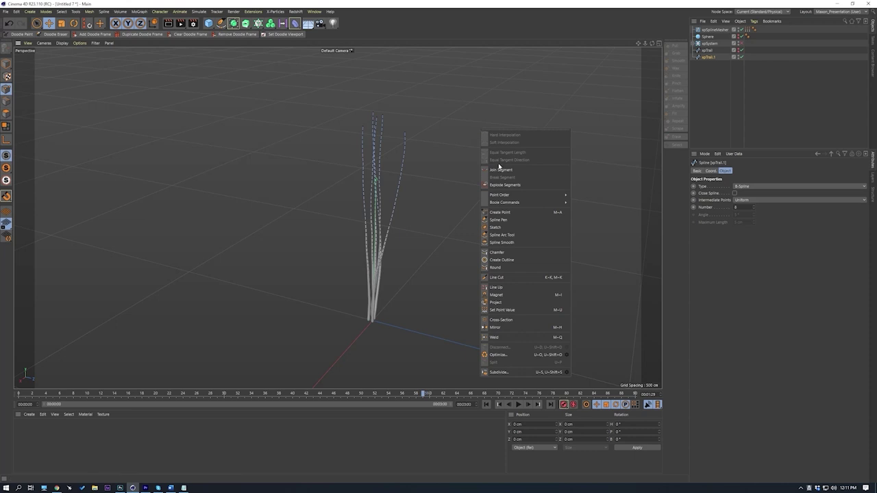
mouse_move(503, 198)
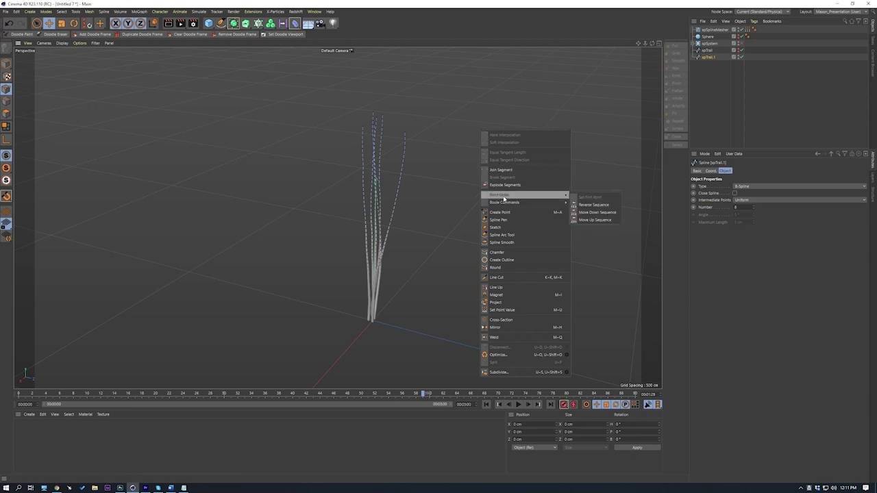
left_click(597, 204)
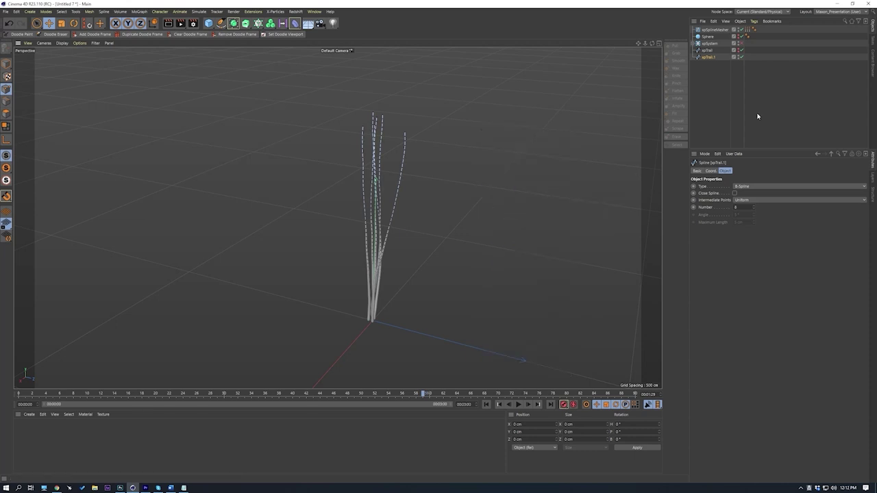
left_click(7, 63)
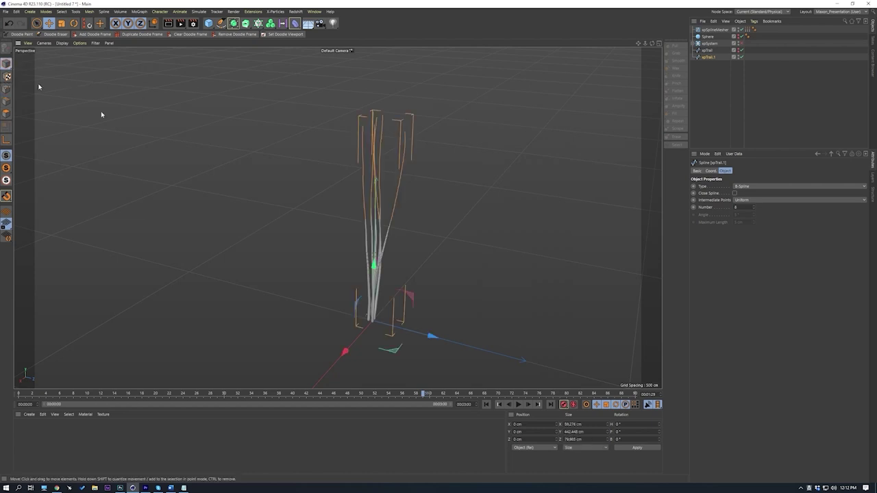
Step: Duplicate the xpSplineMesher and replace the copy's source spline with xpTrail.1
left_click(713, 30)
left_click_drag(716, 31, 718, 66)
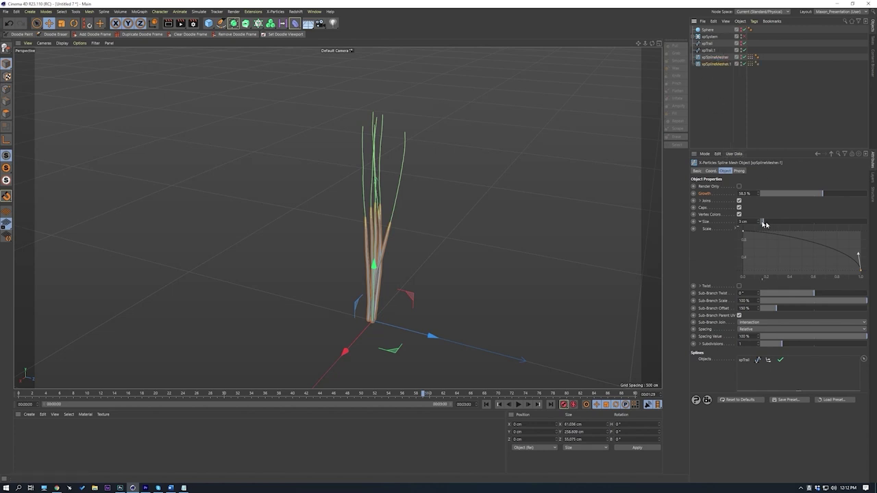
right_click(745, 364)
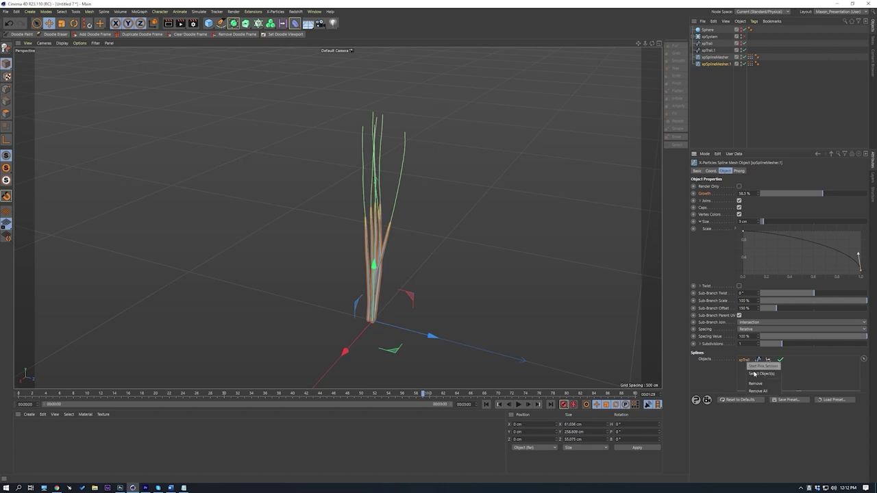
left_click(757, 385)
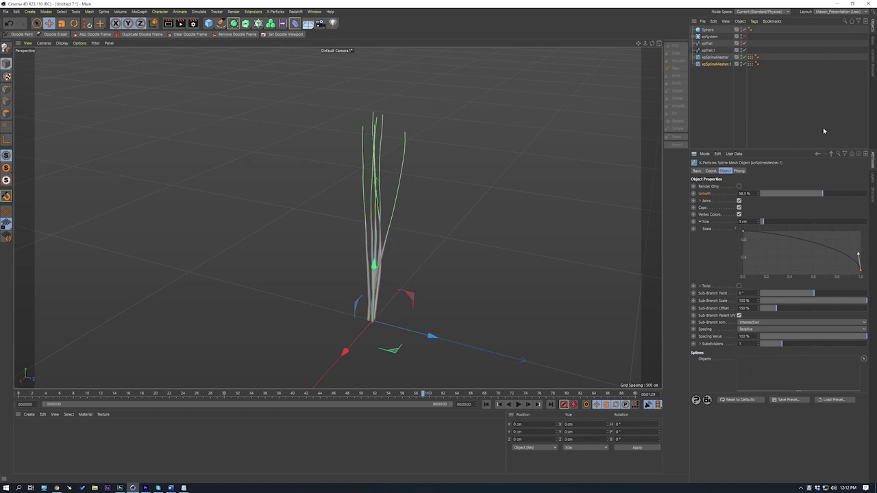
left_click_drag(713, 52, 762, 374)
left_click(770, 126)
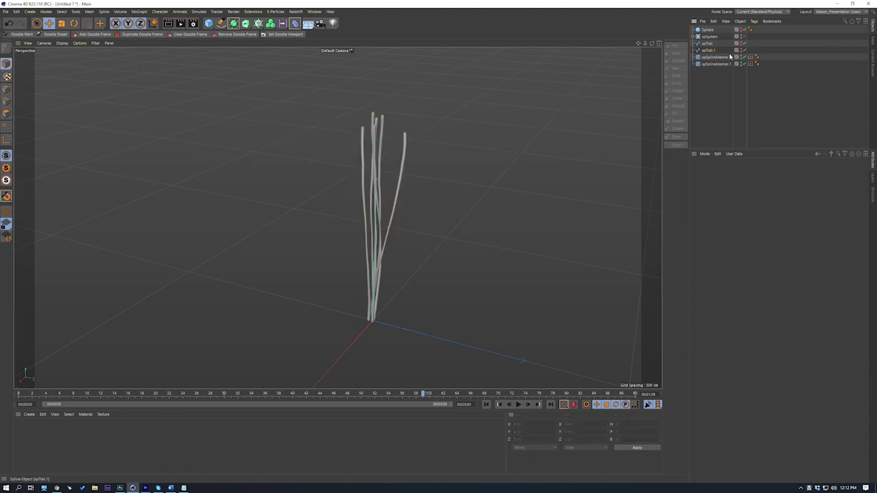
Step: Select both spline meshers and adjust their shared Growth to about 28 %, leaving a gap between the strands
left_click(722, 57)
left_click_drag(723, 82, 711, 56)
left_click_drag(822, 194, 776, 205)
right_click_drag(360, 255, 440, 233, "alt")
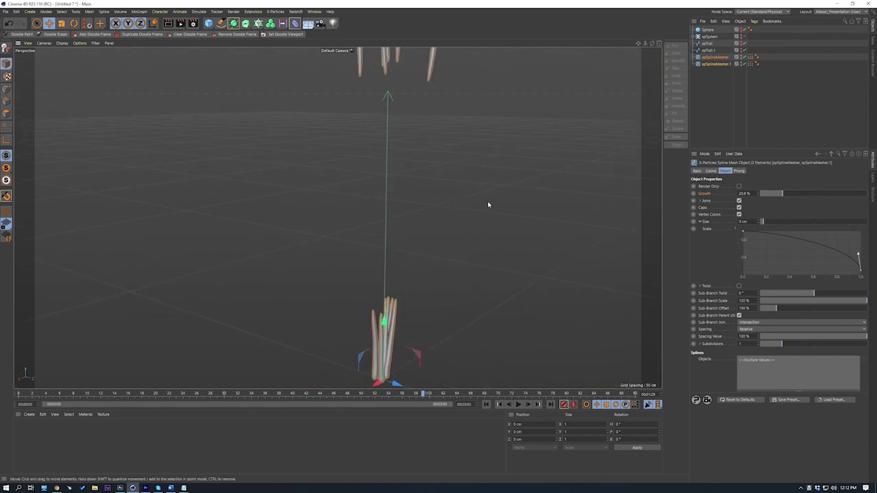
left_click_drag(487, 204, 493, 215, "alt")
left_click_drag(782, 193, 828, 200)
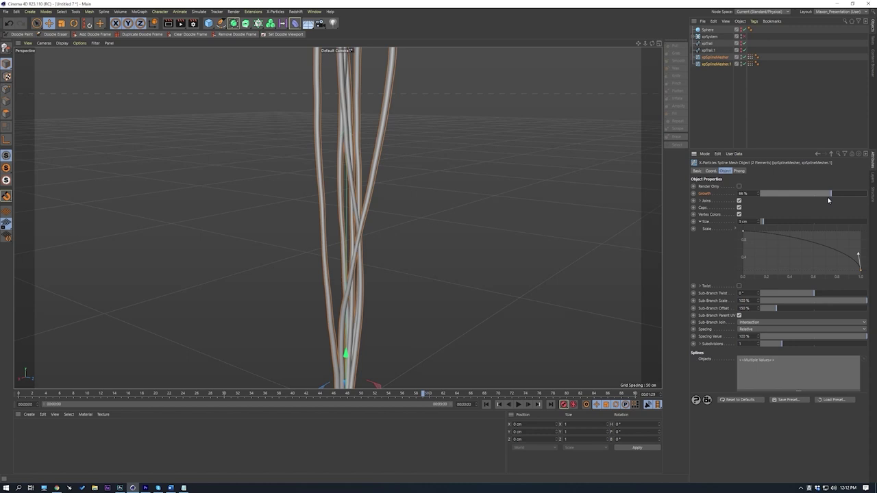
mouse_move(831, 198)
left_mouse_down()
mouse_move(767, 194)
mouse_move(826, 198)
left_mouse_up()
left_click_drag(825, 196, 792, 198)
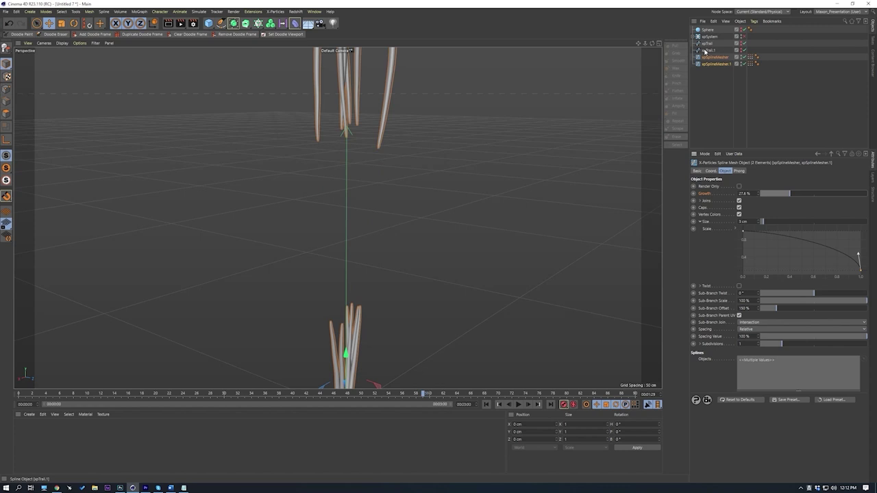
Step: Group xpTrail and xpTrail.1 under a null named "spline"
left_click(709, 49)
left_click(709, 44, "shift")
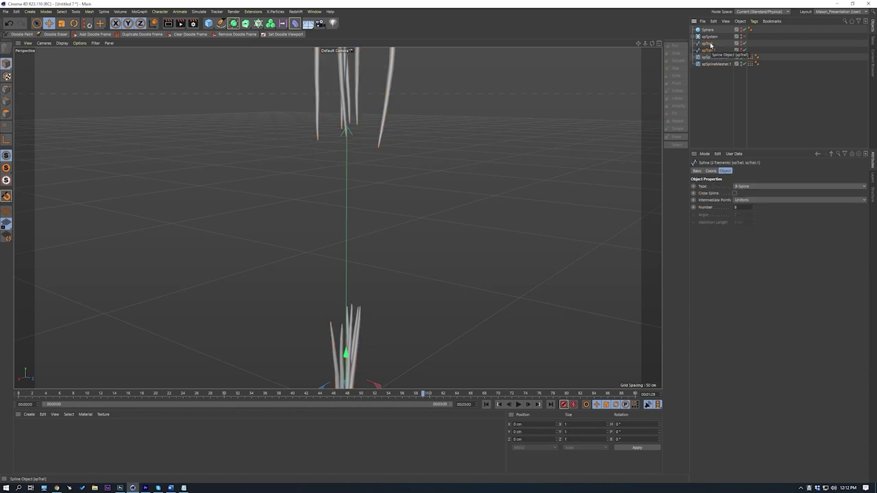
key("alt+g")
double_click(706, 43)
type("spline")
key("Return")
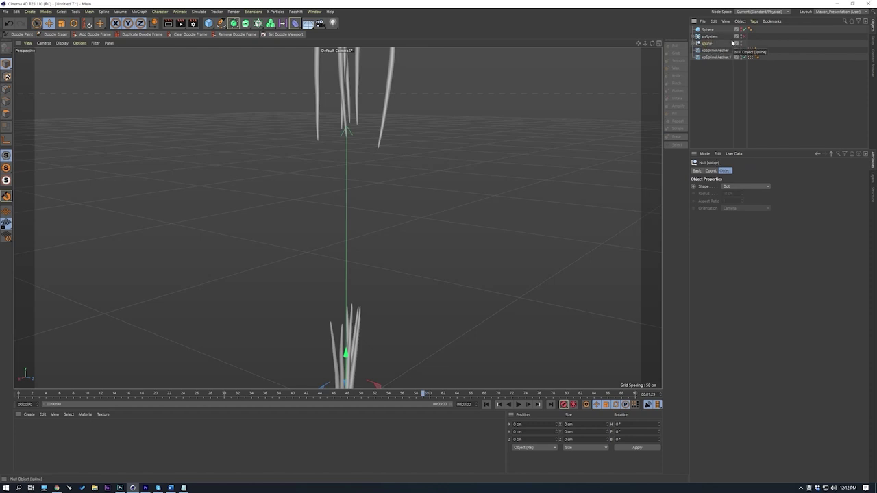
Step: Add a Displacer deformer inside the spline group below the two trail splines
left_click(699, 43)
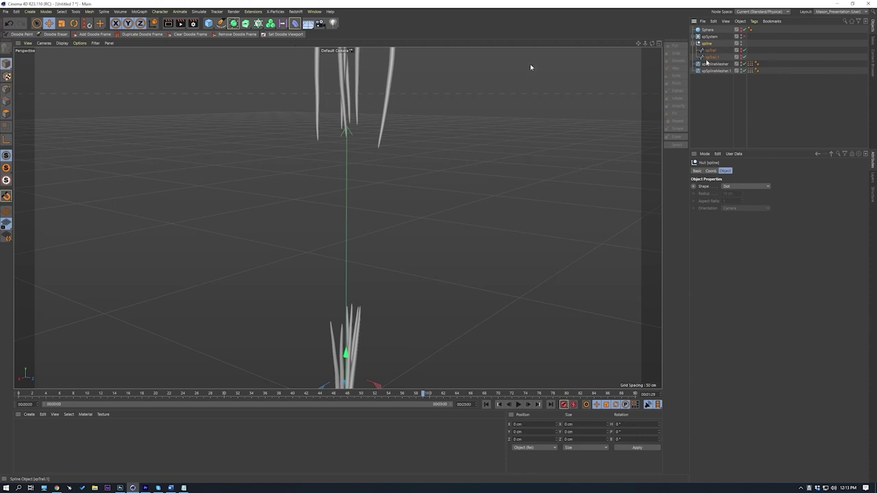
left_click(295, 23)
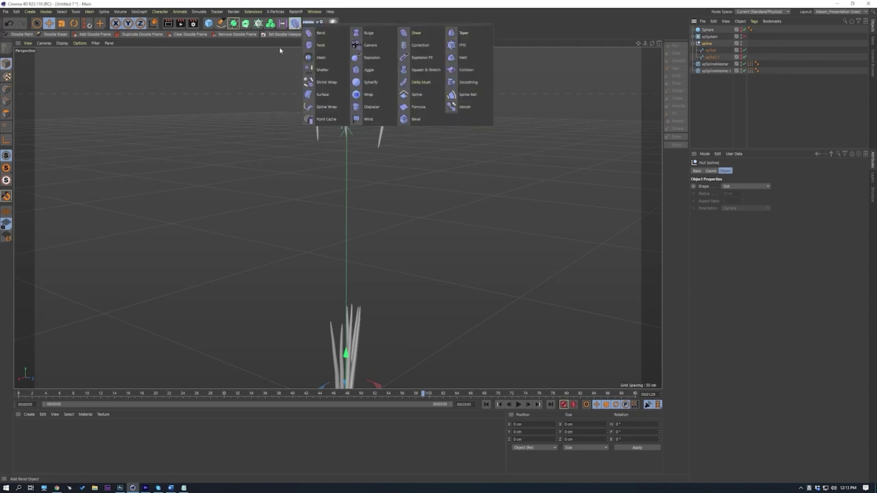
left_click(373, 107)
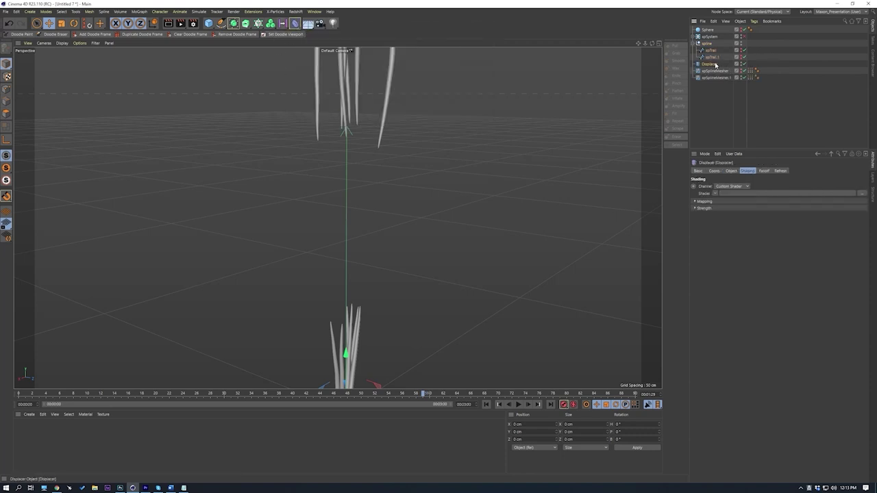
left_click_drag(713, 61, 713, 64)
Step: Assign a Noise shader to the Displacer and give the noise an Animation Speed of 1
left_click(716, 195)
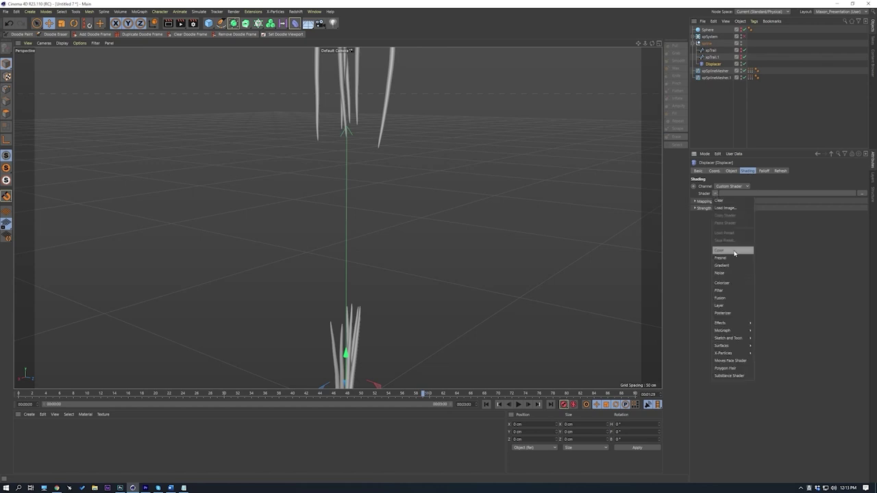
left_click(727, 273)
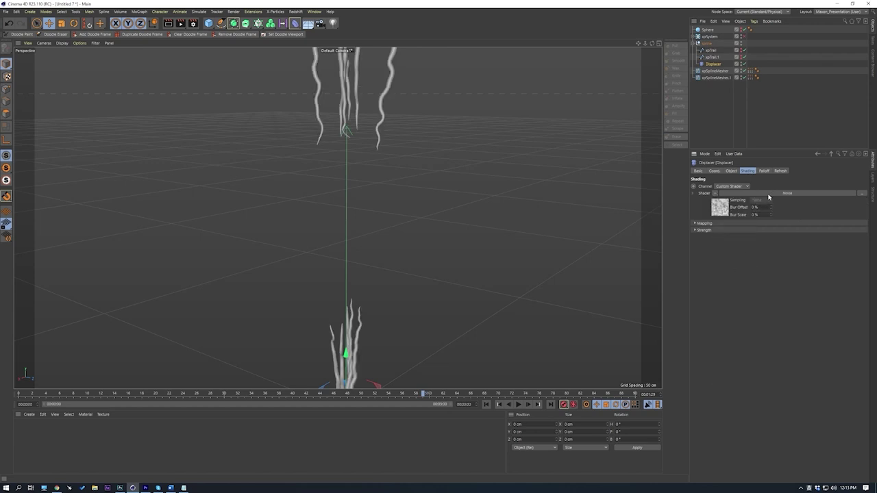
left_click(767, 195)
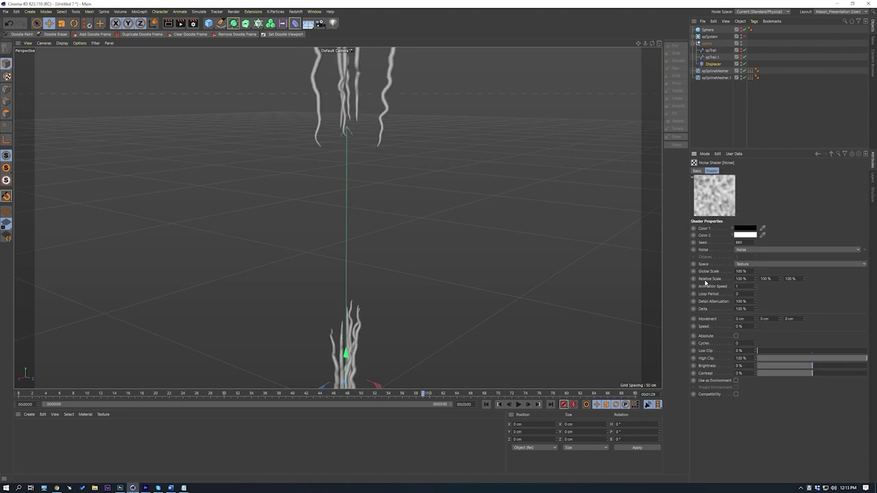
left_click(831, 155)
Step: Set the Displacer's Height to 5 cm and its Direction to Planar, keeping the Intensity (Centered) type
left_click(730, 171)
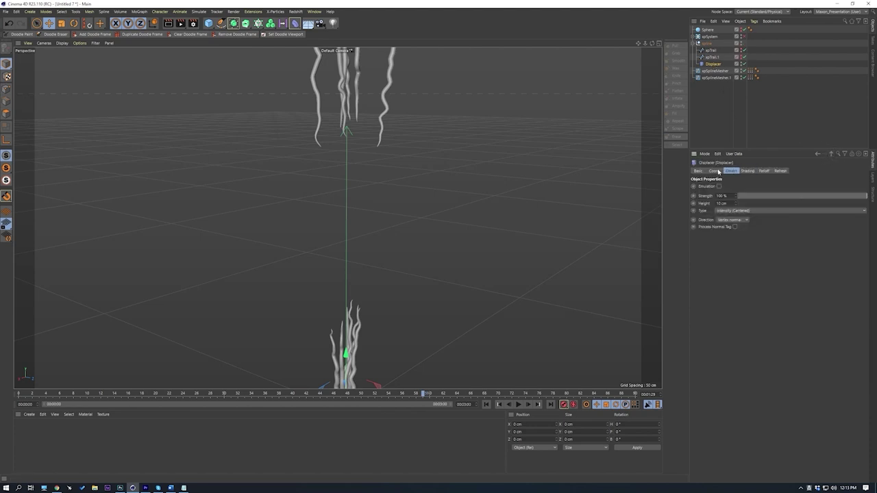
double_click(719, 204)
type("5")
key("Return")
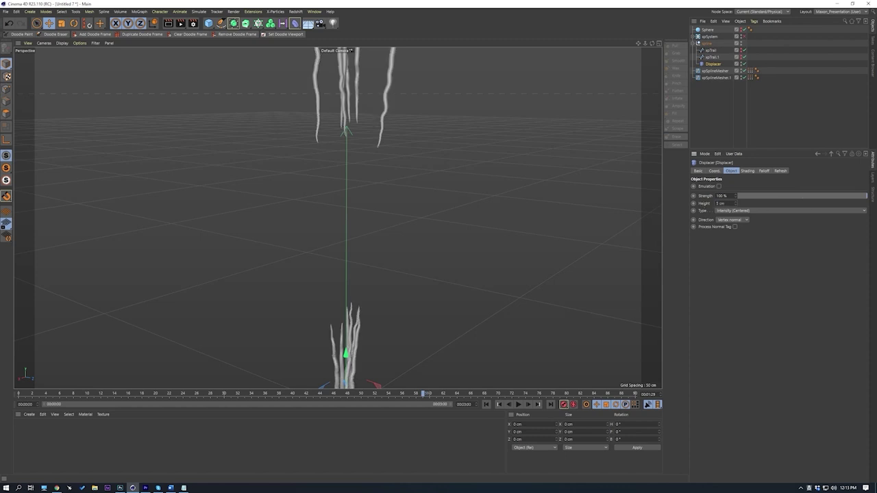
left_click(753, 210)
left_click(756, 202)
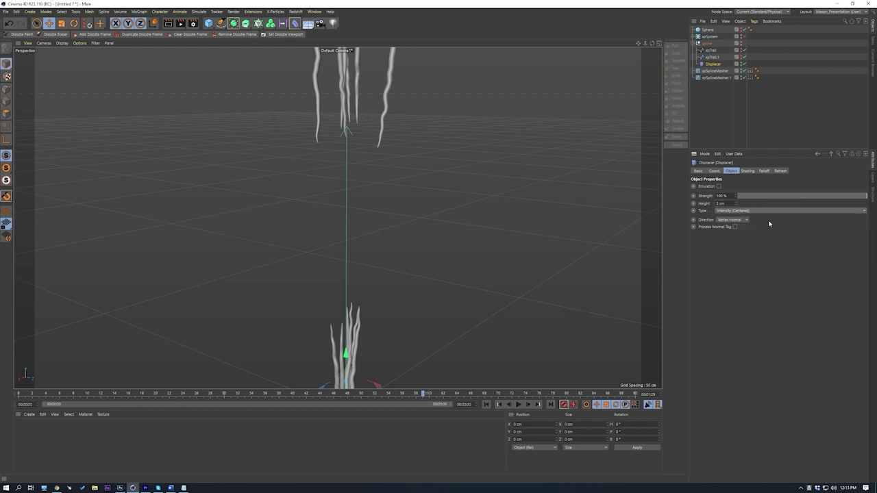
left_click(732, 220)
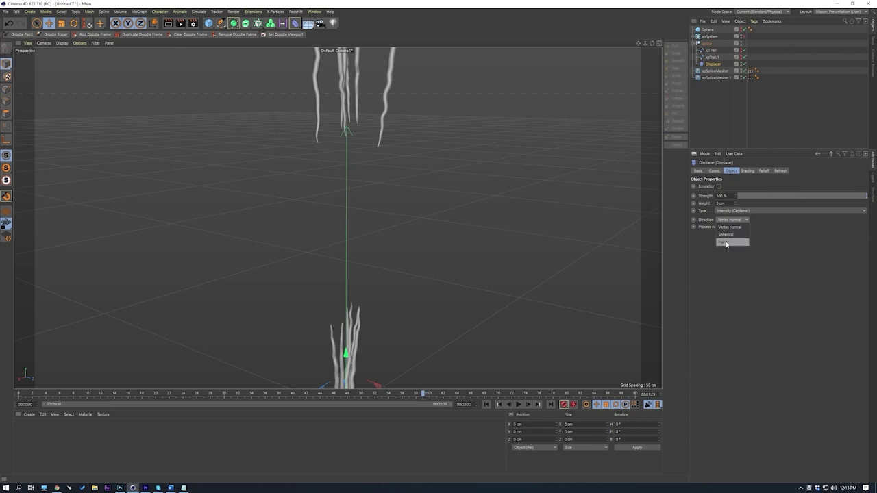
left_click(727, 244)
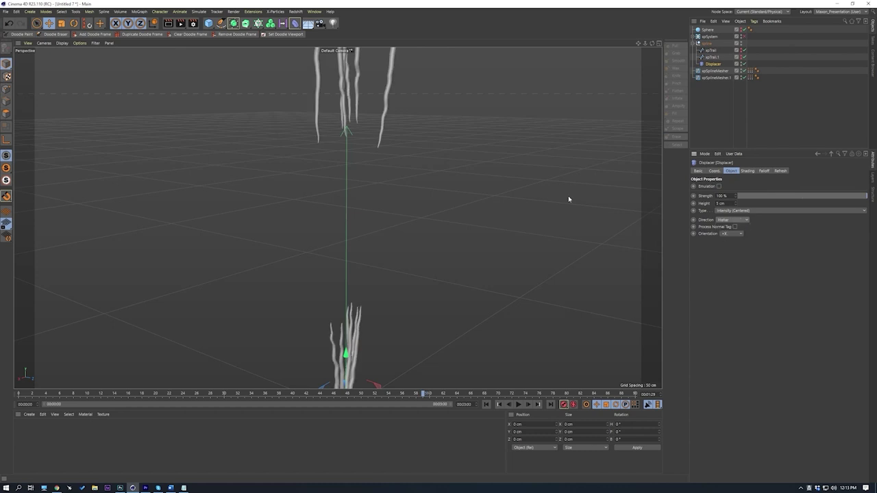
Step: Check the Displacer's noise shader settings and preview the animated strands from the start of the timeline
left_click(748, 171)
left_click(724, 198)
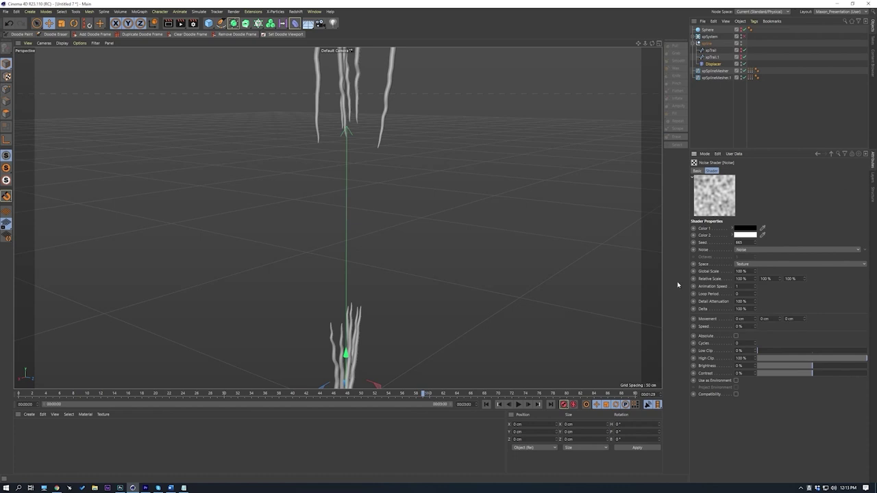
left_click(831, 153)
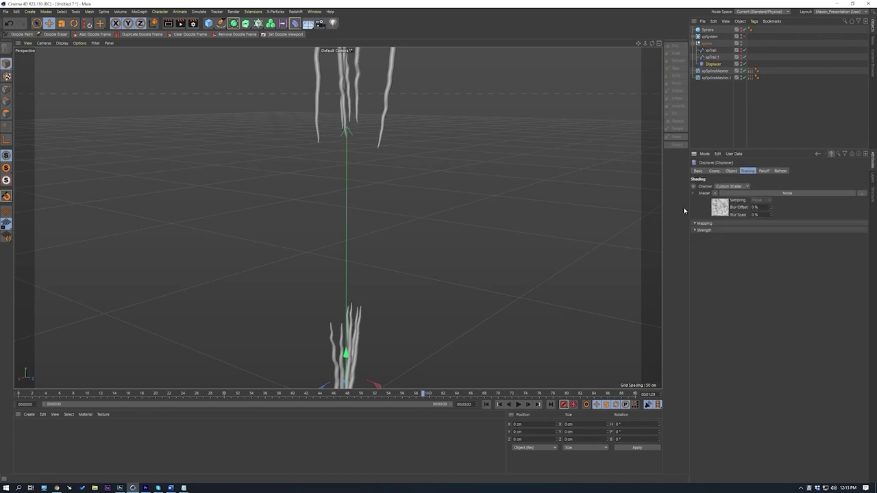
left_click(486, 404)
left_click(518, 405)
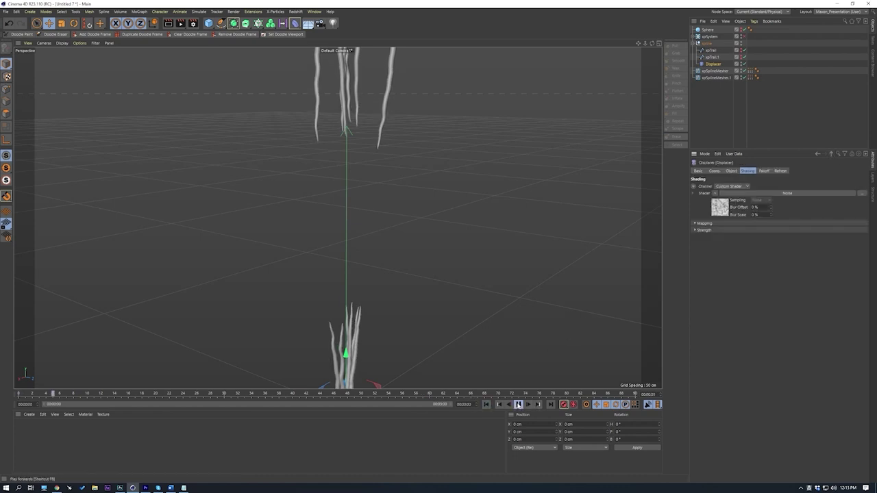
left_click(519, 404)
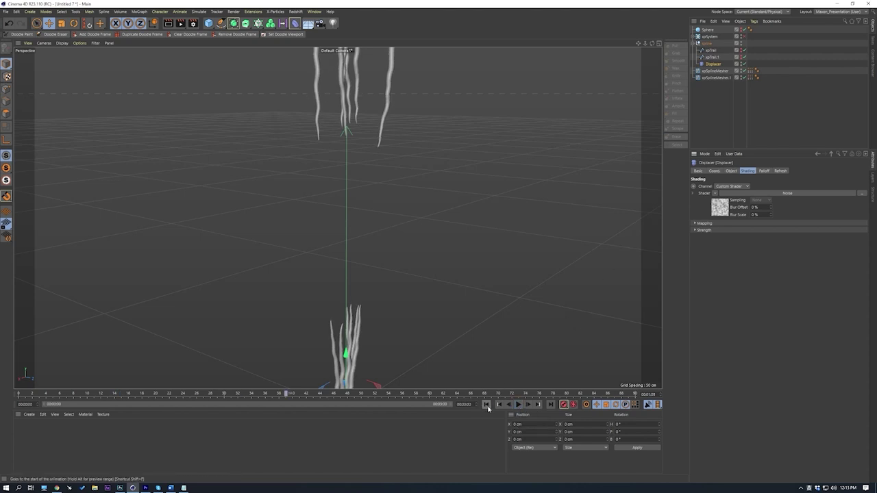
left_click(486, 405)
Step: Keyframe the Growth of both spline meshers at 27.8% on frame 0 and 64.4% on frame 60
left_click_drag(718, 99, 714, 71)
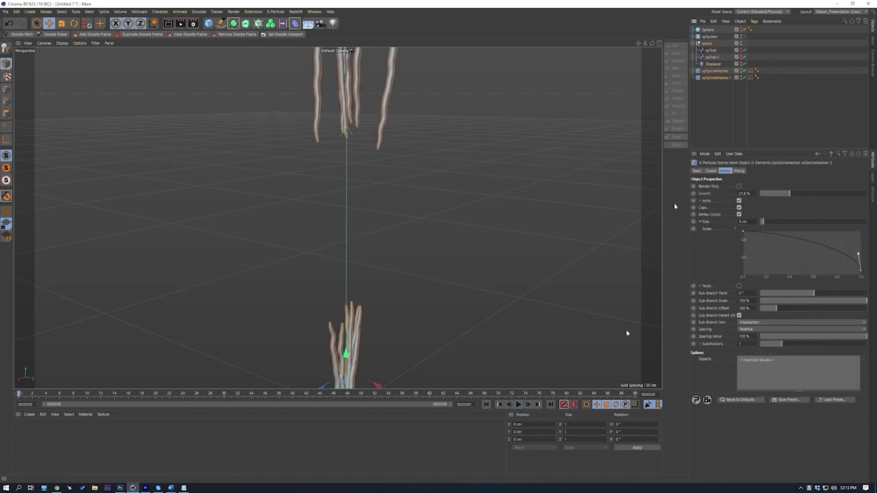
left_click(693, 193)
left_click_drag(67, 394, 431, 397)
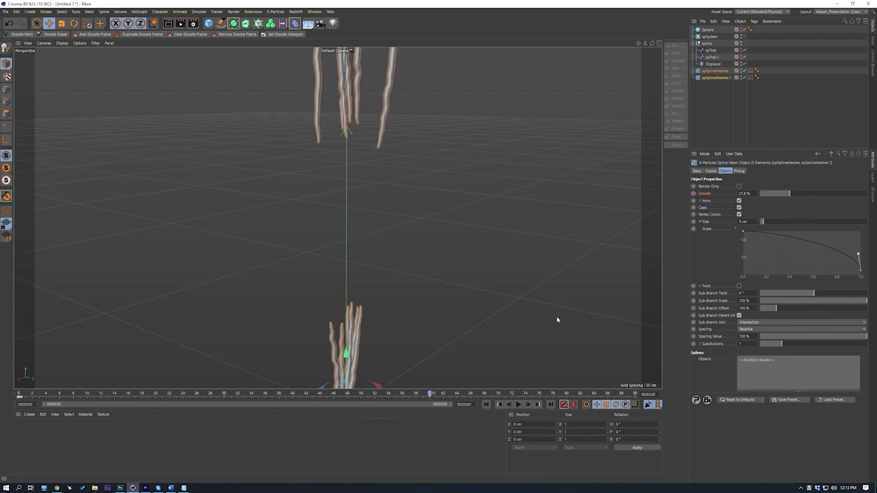
left_click_drag(793, 195, 829, 194)
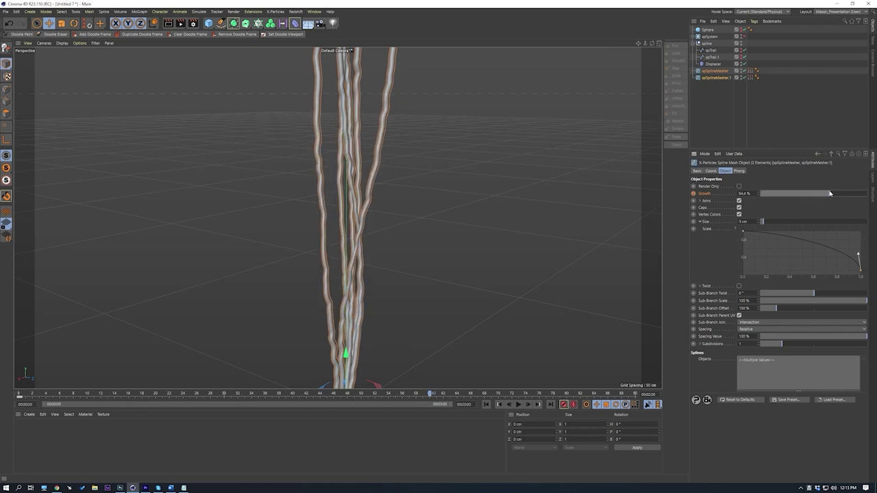
left_click(722, 126)
Step: Play the strand growth animation from the start of the timeline and inspect the meeting strands from another angle
left_click(518, 404)
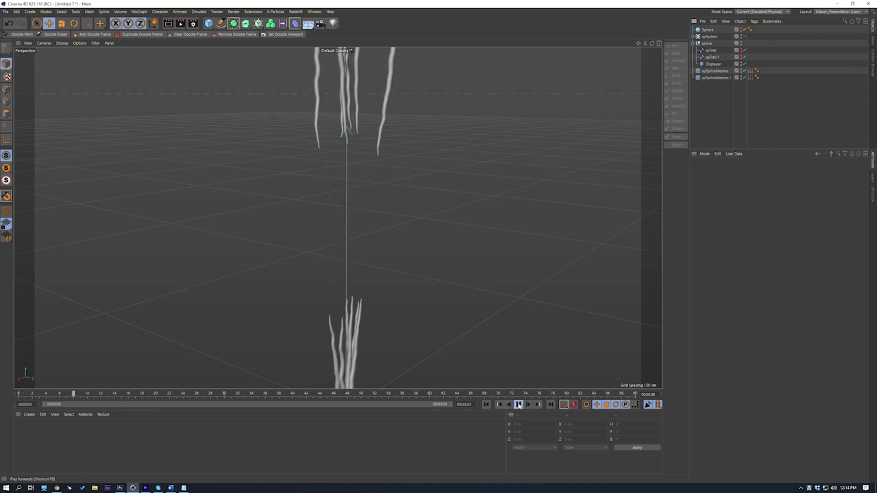
left_click(518, 404)
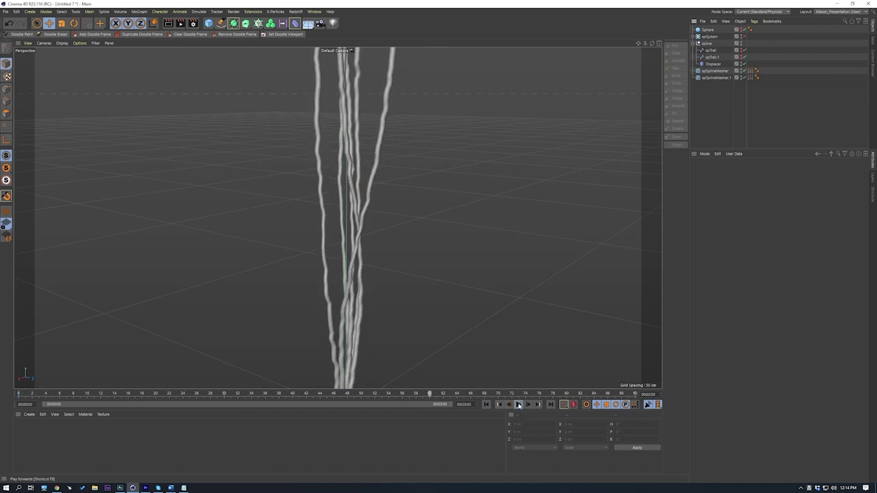
left_click(485, 405)
left_click(519, 404)
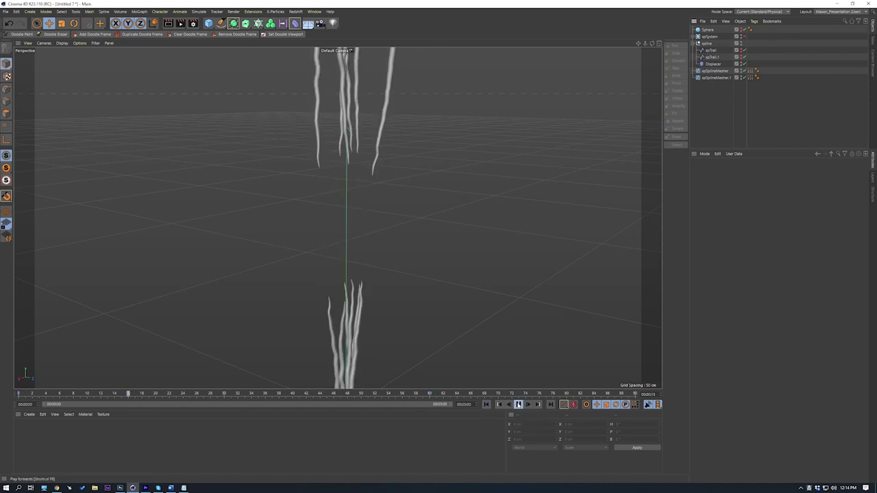
left_click(519, 404)
left_click_drag(369, 240, 474, 277, "alt")
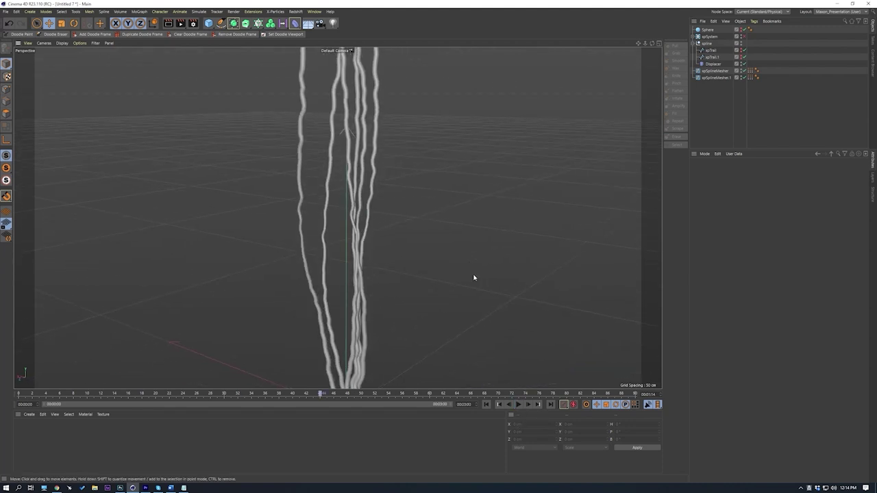
left_click_drag(354, 198, 355, 238, "alt")
left_click(486, 404)
left_click(518, 404)
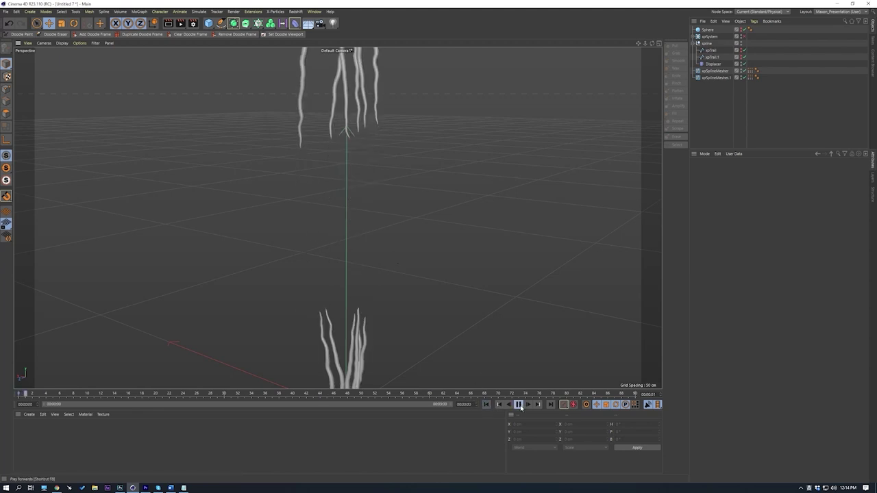
left_click(519, 404)
left_click_drag(469, 291, 381, 256, "alt")
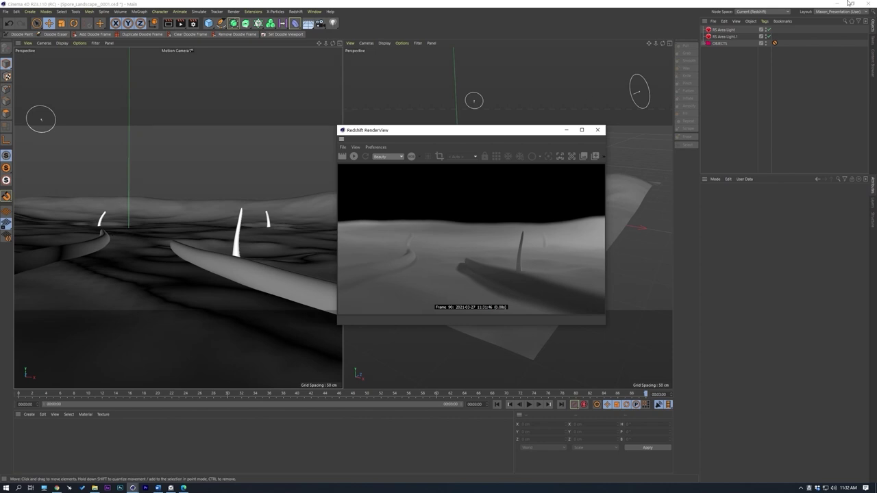
Step: In the spore landscape scene, expand the OBJECTS group and examine the Bokeh settings of the Motion Camera's Redshift Camera tag
left_click(685, 61)
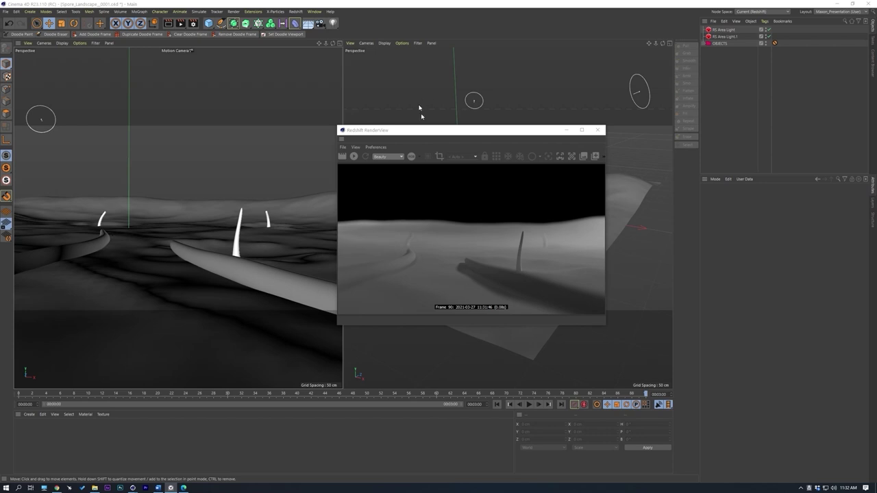
left_click_drag(440, 131, 451, 133)
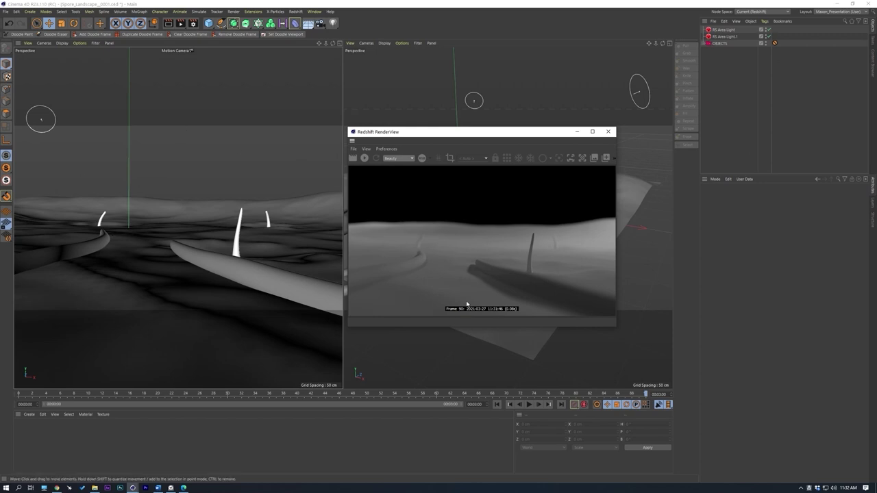
left_click(708, 43)
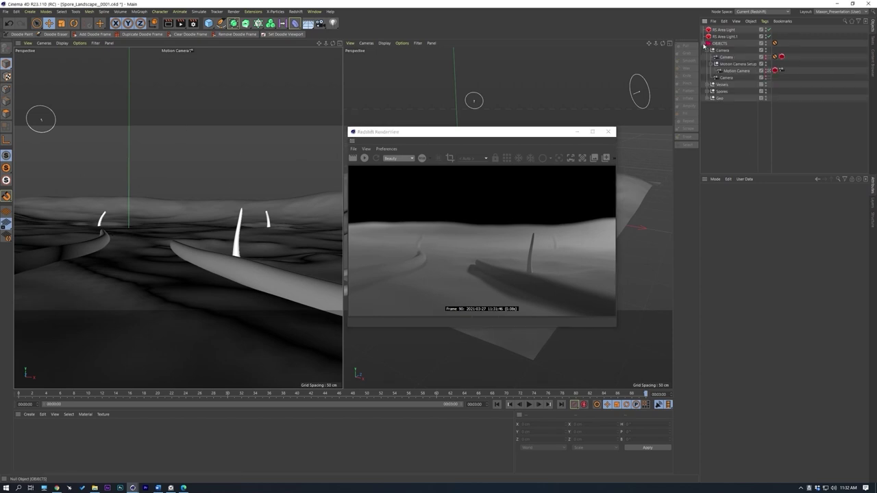
left_click(774, 69)
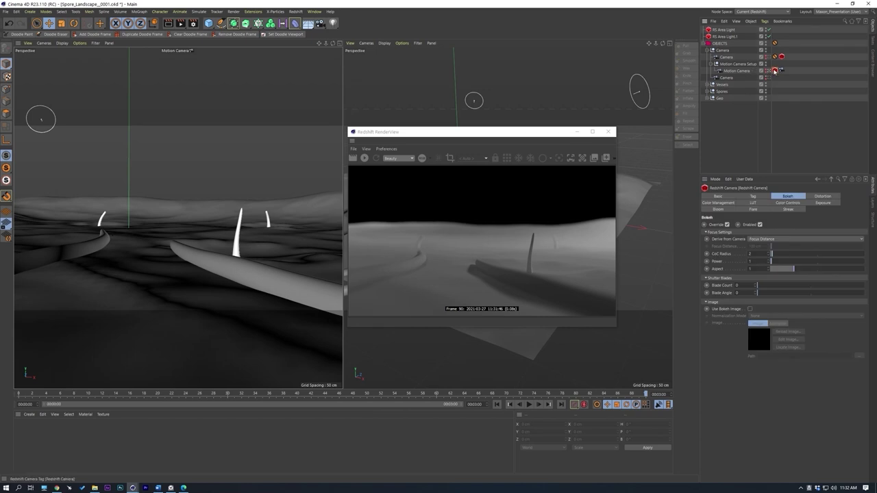
right_click(745, 72)
mouse_move(766, 143)
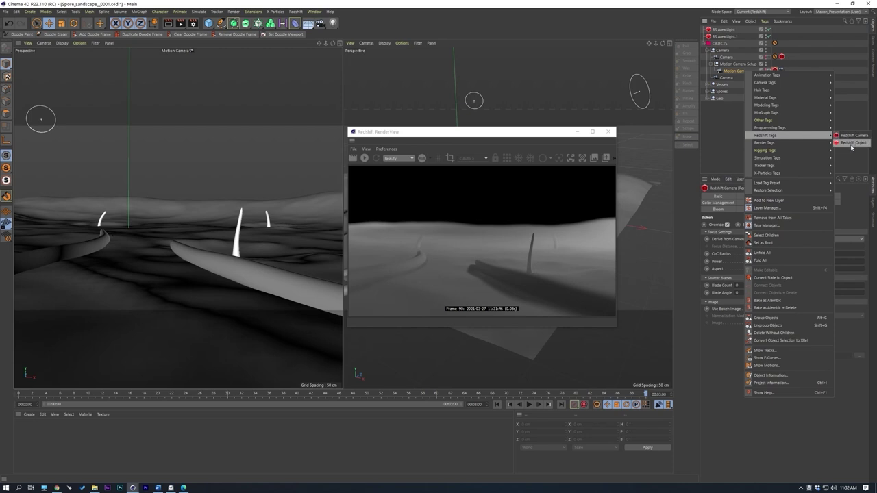
left_click(852, 137)
left_click(788, 197)
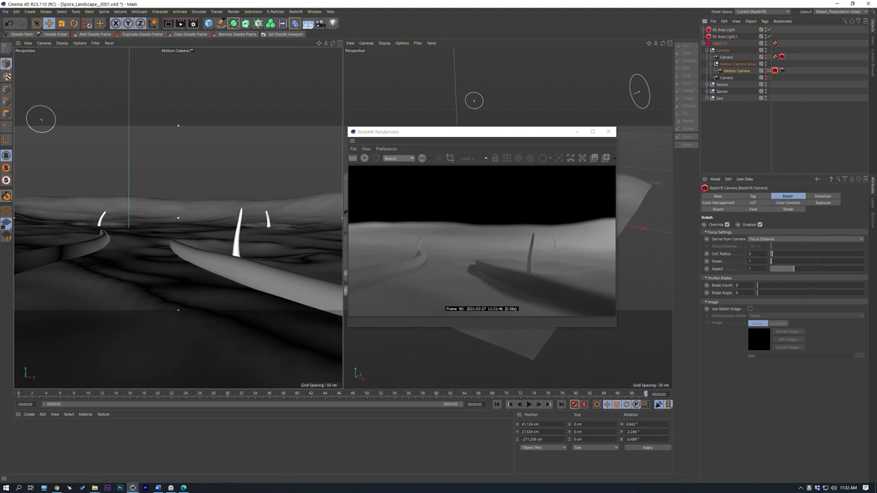
Step: Start the live render, try a bokeh CoC Radius of 5, and return the radius to 2
left_click(364, 157)
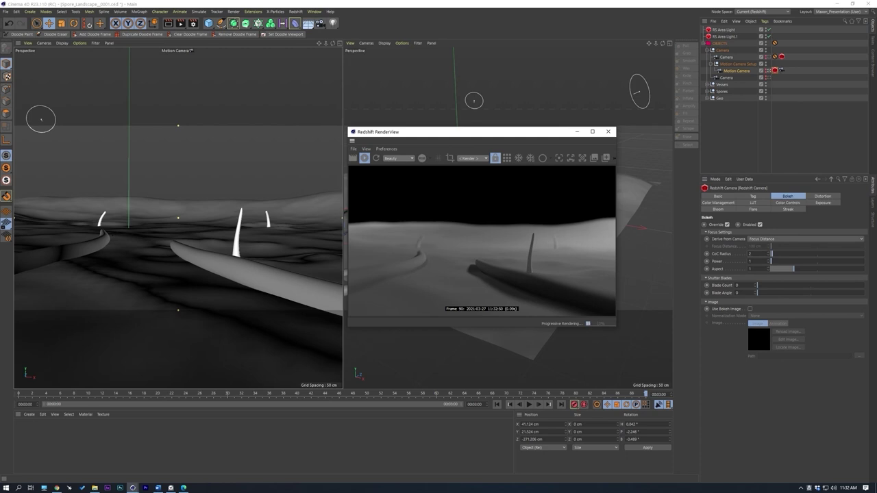
left_click_drag(754, 254, 705, 248)
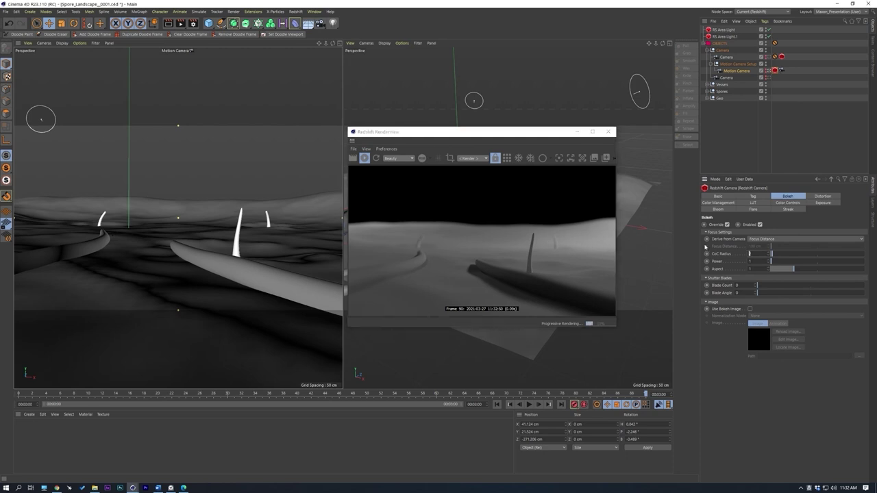
type("5")
key("Return")
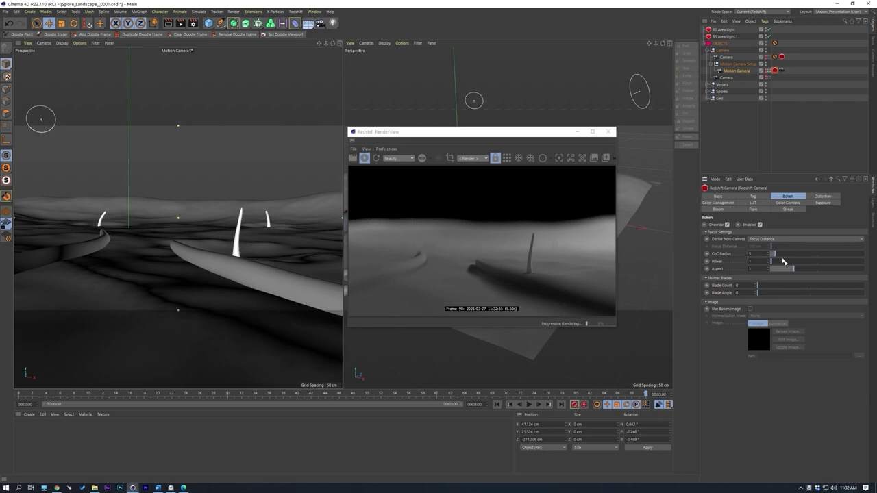
type("2")
key("Return")
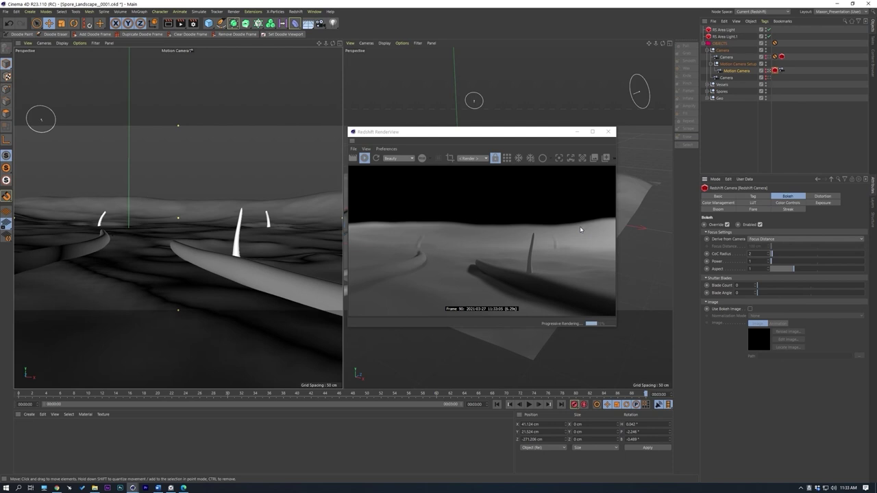
Step: Create a new Redshift material and open its shader graph with the RS Material node selected
left_click(433, 131)
left_click_drag(432, 140, 327, 109)
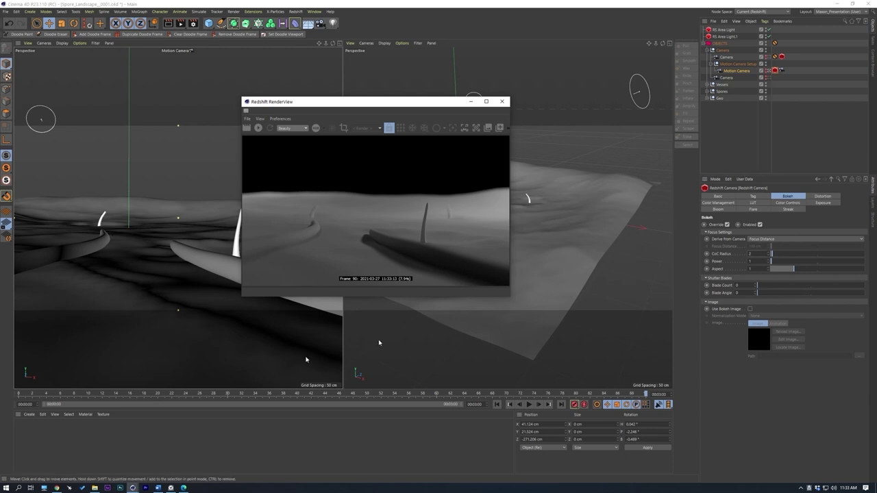
left_click(29, 415)
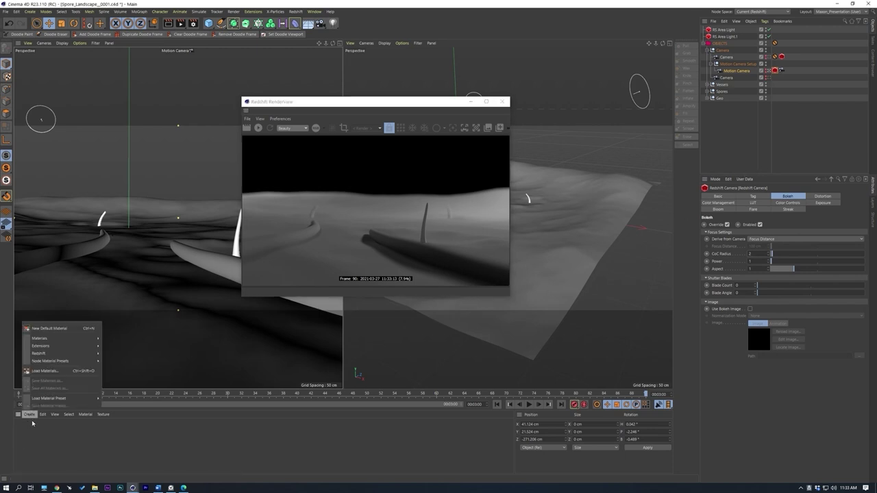
mouse_move(55, 353)
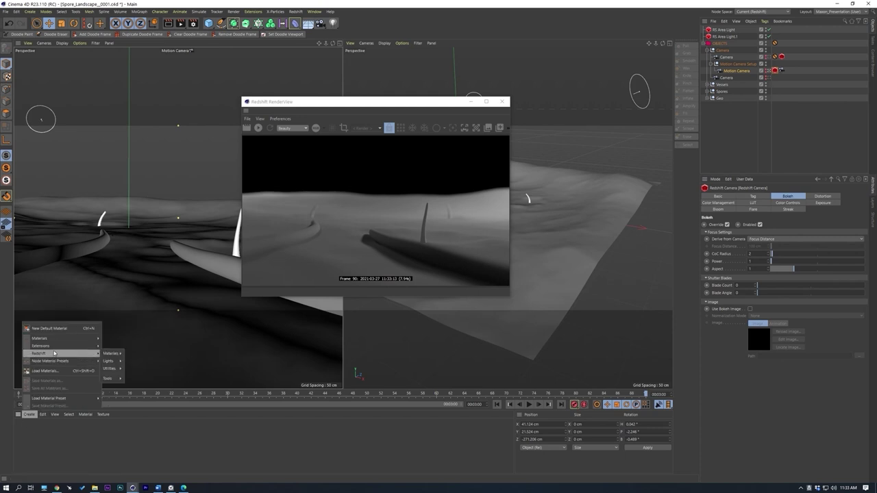
left_click(137, 354)
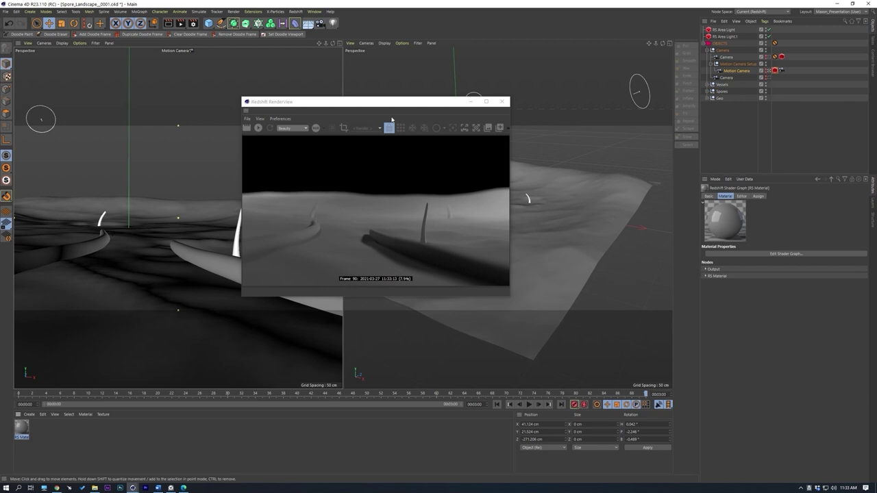
left_click_drag(385, 103, 365, 97)
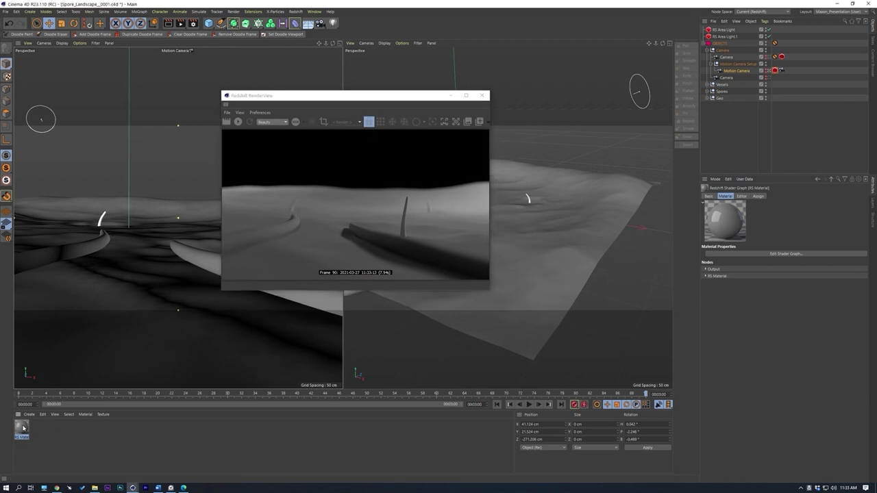
double_click(23, 429)
left_click_drag(375, 19, 740, 213)
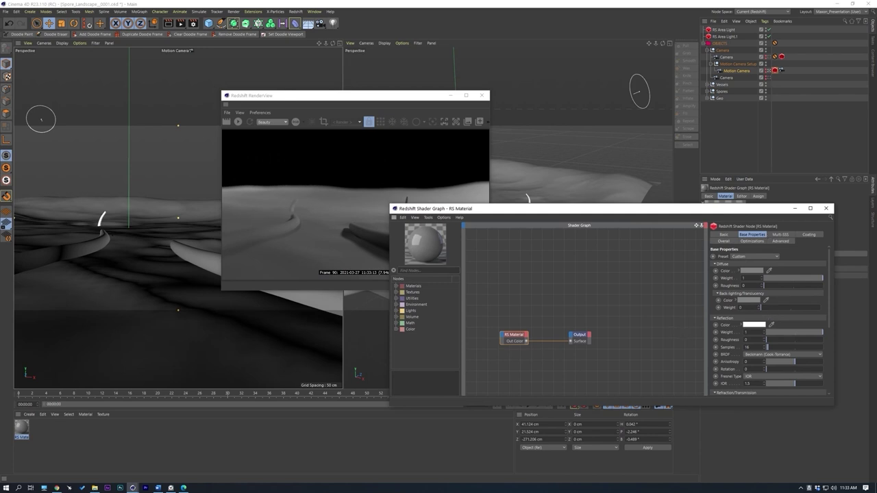
left_click_drag(618, 321, 548, 308)
left_click(548, 309)
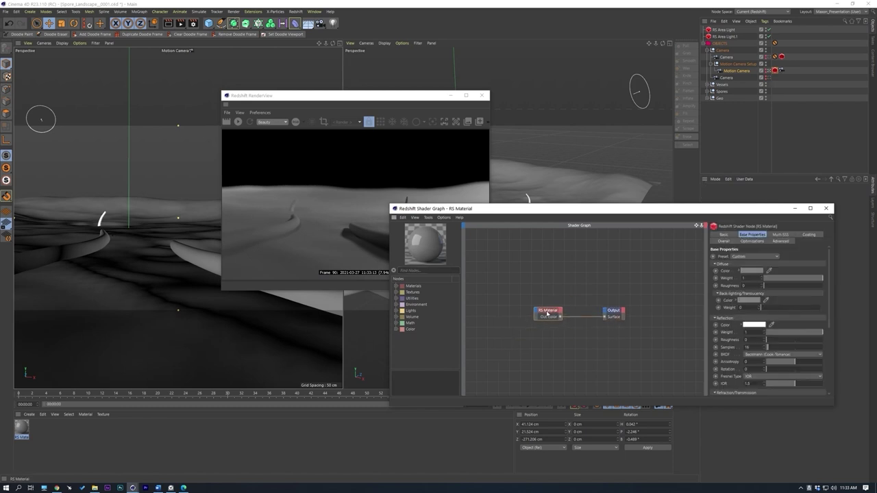
Step: Set the material's reflection weight to 0.512 and reflection roughness to 0.41, and add some coating
mouse_move(800, 334)
left_mouse_down()
mouse_move(789, 341)
mouse_move(797, 334)
left_mouse_up()
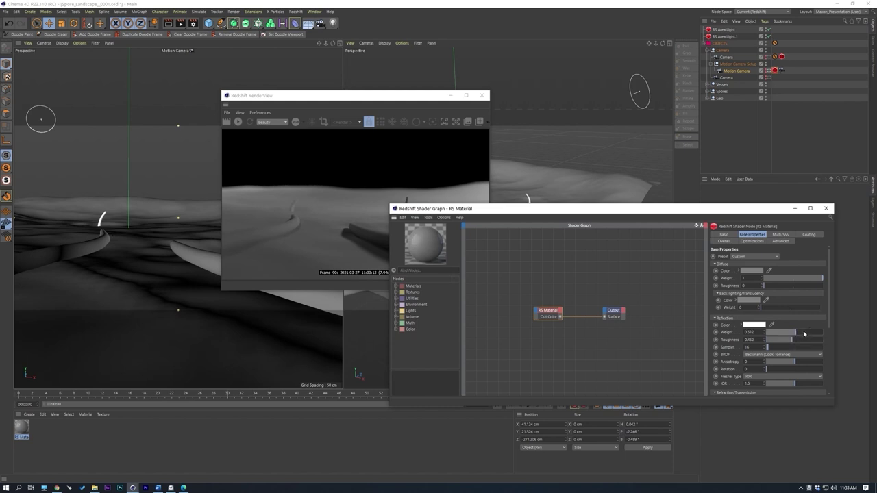
left_click_drag(793, 342, 789, 341)
left_click(808, 235)
left_click_drag(769, 274, 788, 282)
left_click(753, 235)
Step: Add two Maxon Noise nodes to the shader graph and arrange the material and output nodes beside them
left_click(417, 271)
type("maxon")
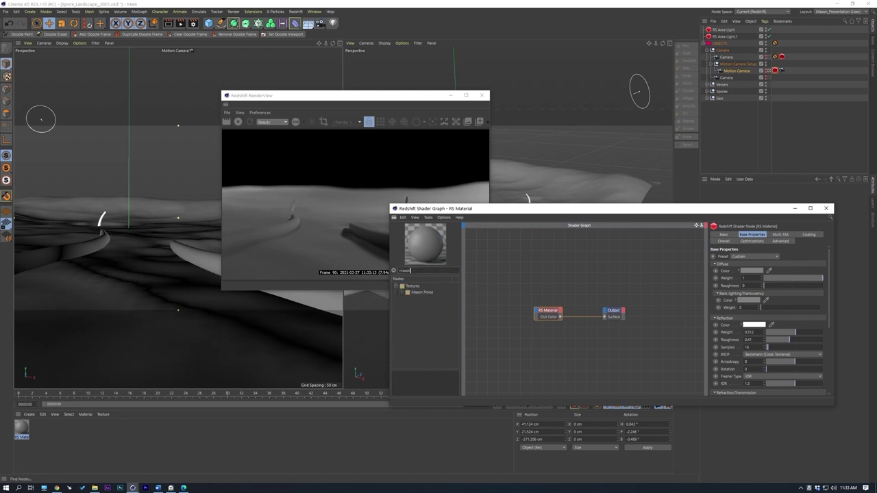
left_click_drag(419, 292, 508, 345)
left_click_drag(643, 301, 565, 290)
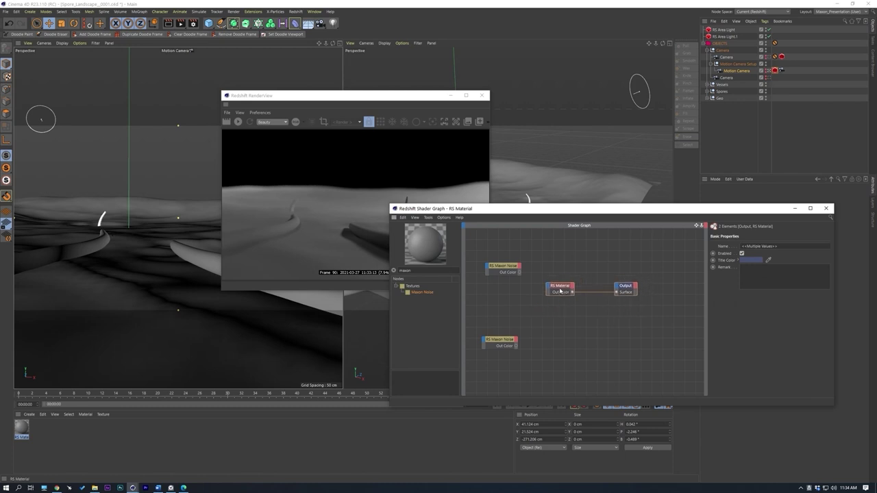
Step: Connect the upper Maxon Noise node's Out Color to the Diffuse Color of the RS Material
left_click_drag(508, 268, 549, 286)
mouse_move(552, 291)
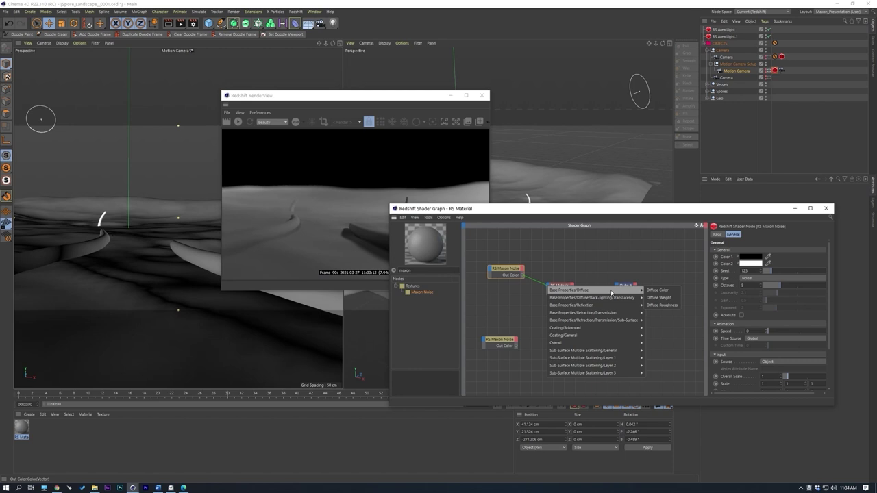
left_click(660, 293)
left_click_drag(514, 272, 515, 265)
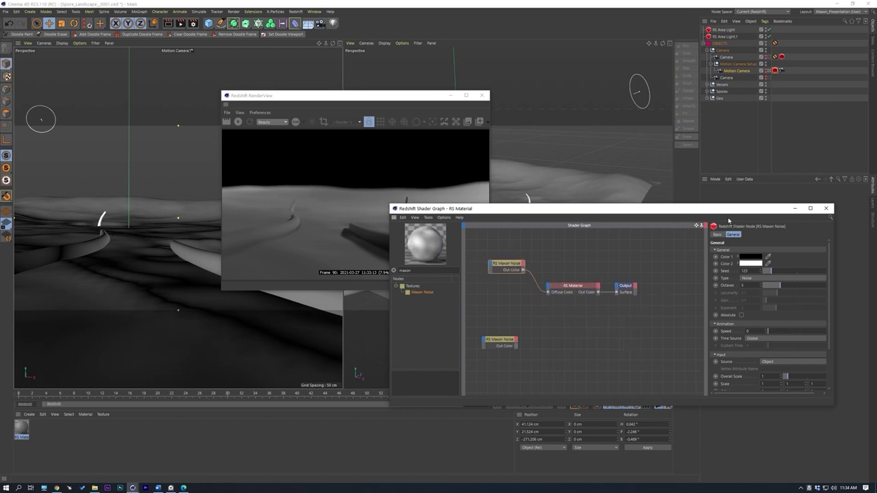
Step: Set the diffuse noise's Color 1 to a dark red with hue 10°, saturation 100% and value 58%
left_click(751, 257)
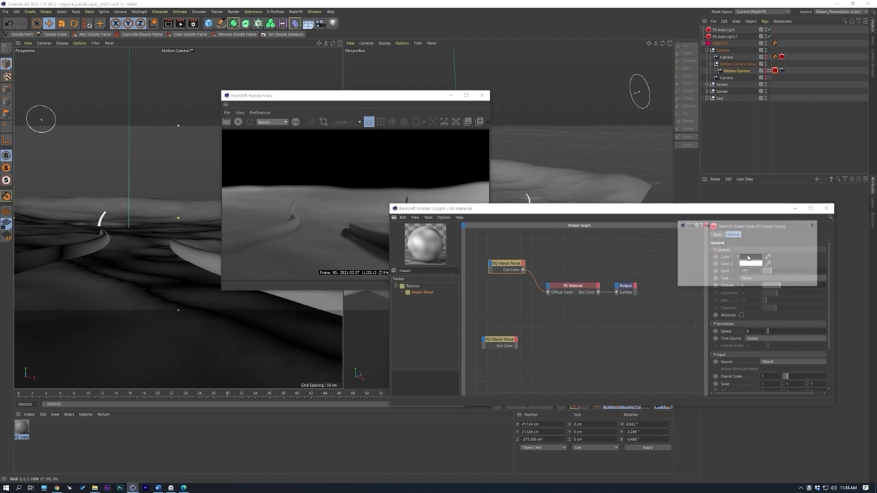
left_click_drag(750, 228, 700, 226)
left_click_drag(670, 255, 660, 253)
left_click(657, 252)
left_click_drag(751, 266, 767, 259)
left_click(726, 265)
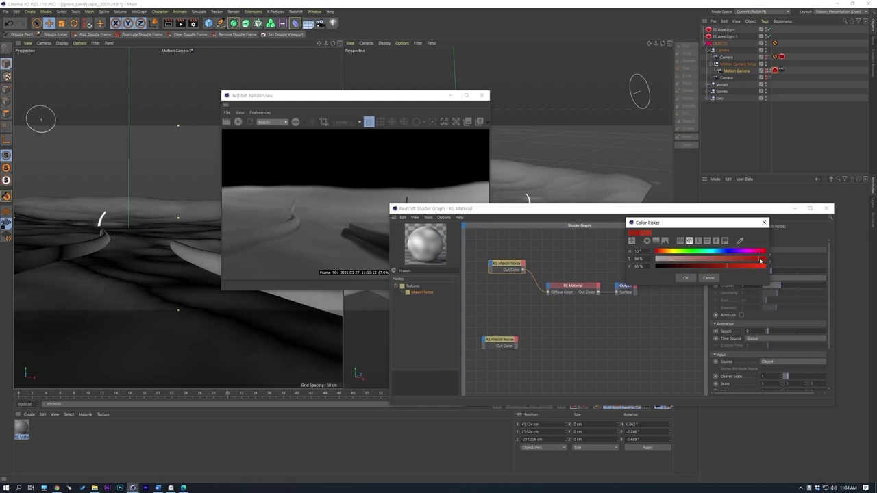
left_click_drag(728, 267, 766, 260)
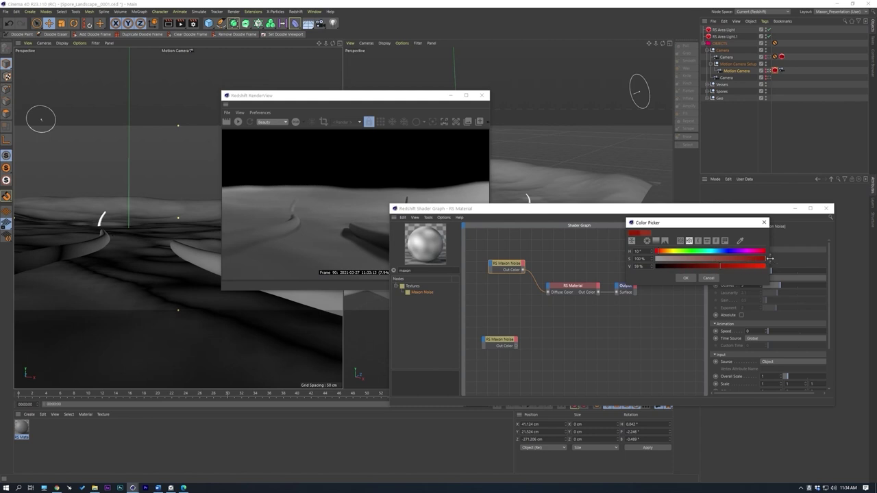
left_click(686, 279)
Step: Set the diffuse noise's Color 2 to a pale pink with saturation 10% and value 100%, and its noise type to Naki
left_click(754, 267)
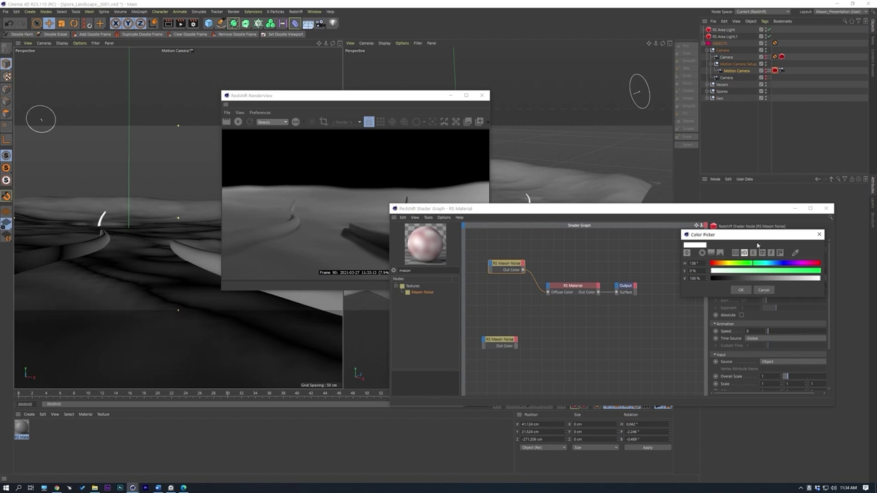
left_click_drag(733, 267, 713, 264)
left_click(717, 272)
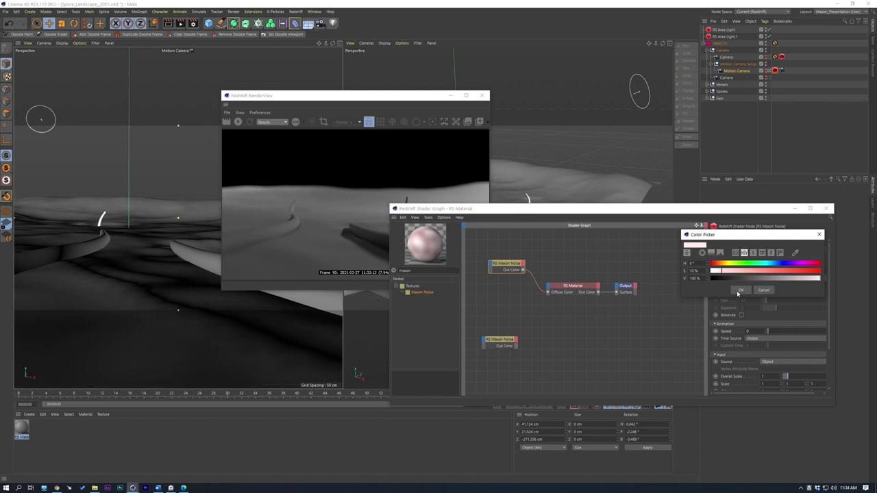
left_click(741, 290)
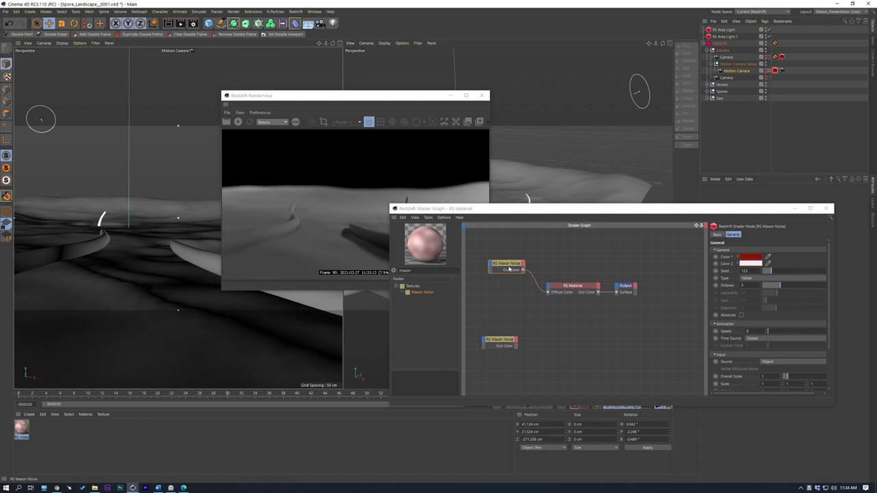
left_click(749, 278)
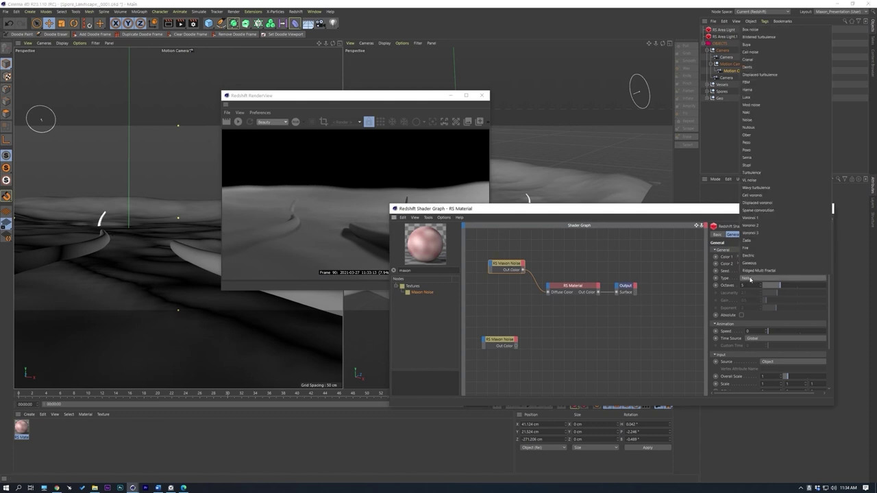
left_click(750, 113)
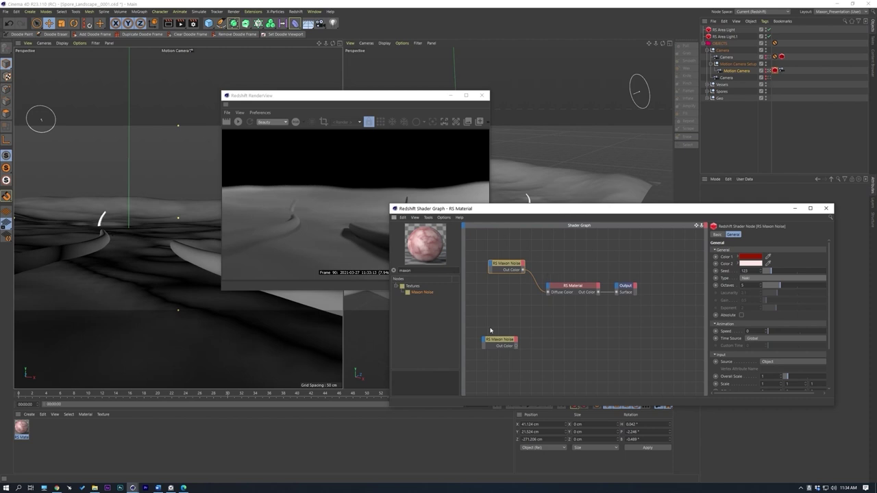
Step: Space out the noise, RS Material and Output nodes and add a Displacement node to the shader graph
left_click_drag(508, 335, 506, 311)
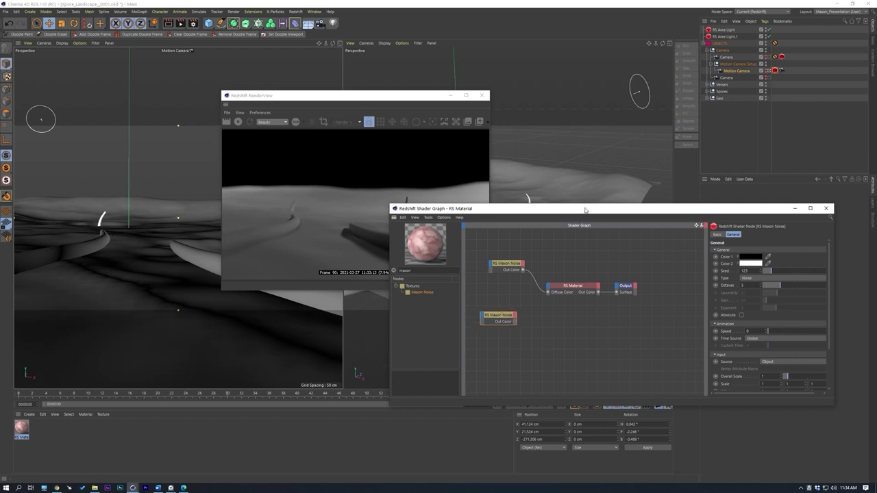
left_click_drag(585, 209, 583, 206)
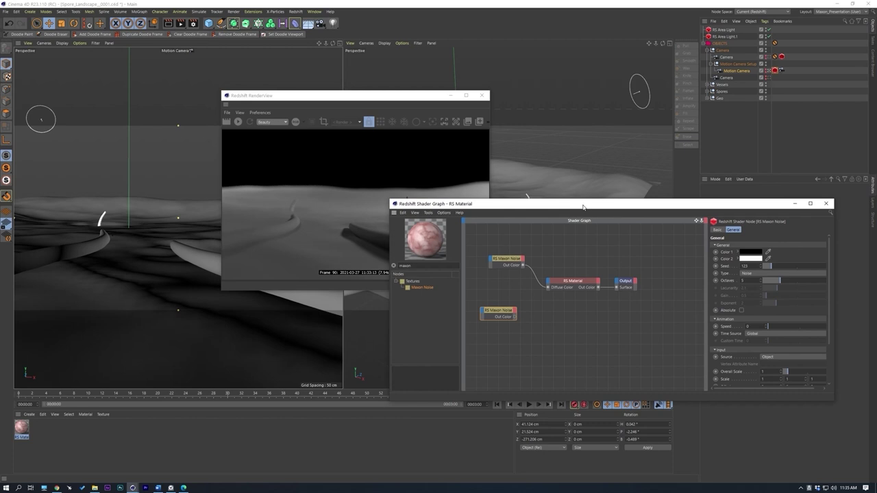
left_click_drag(499, 311, 507, 314)
left_click_drag(643, 266, 585, 279)
left_click(601, 305)
left_click_drag(412, 266, 276, 244)
type("dis")
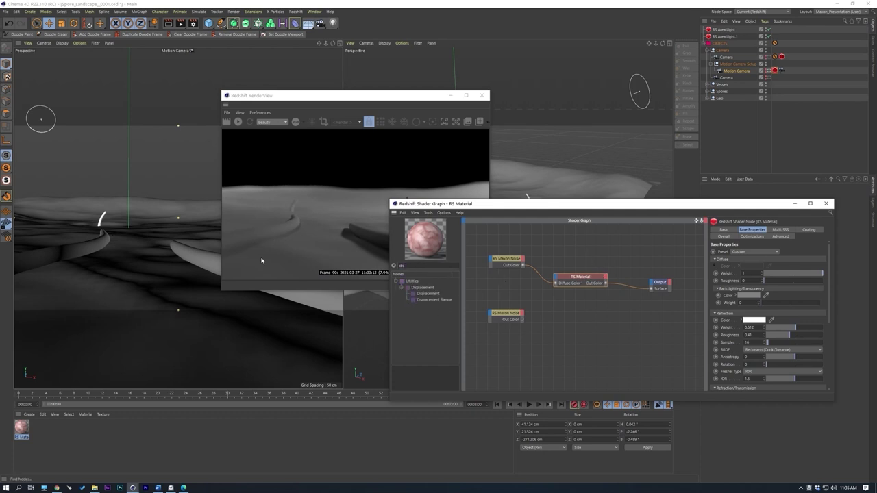
double_click(427, 294)
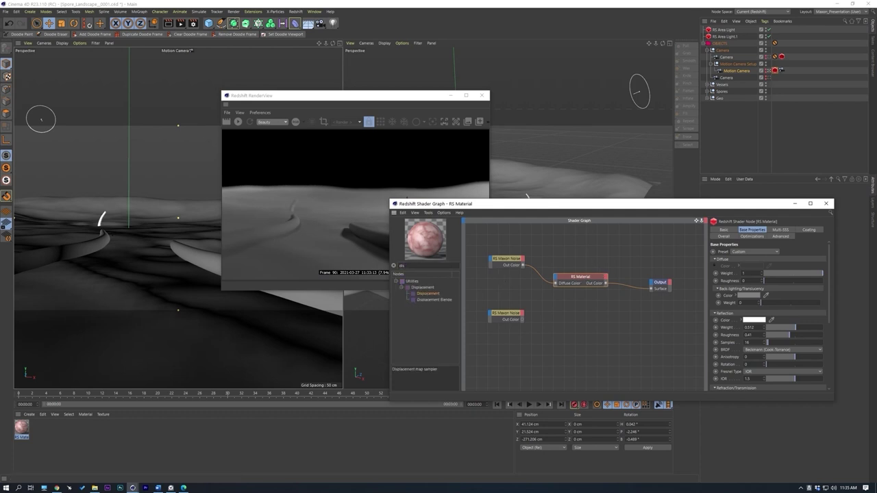
Step: Connect the lower Maxon Noise to the RS Displacement's Tex Map and the displacement's Out to the Output node's Displacement input
left_click(508, 313)
left_click_drag(508, 313, 660, 296)
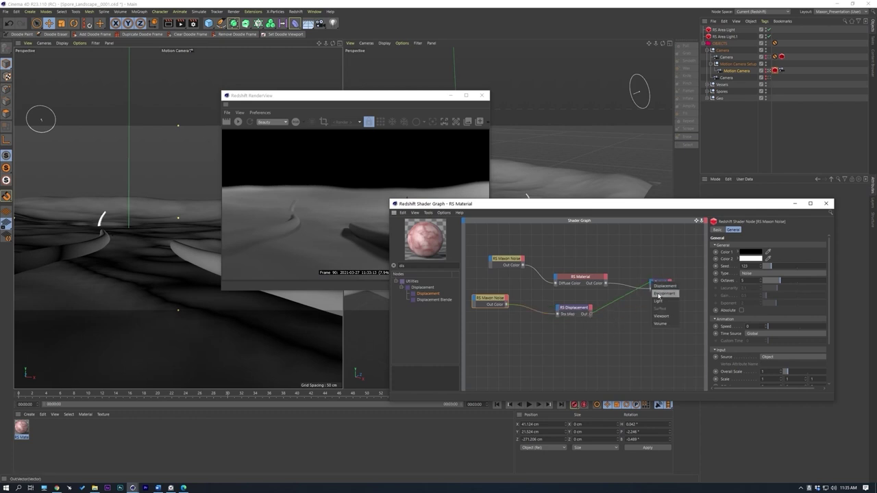
left_click(659, 287)
left_click_drag(569, 311, 587, 314)
left_click_drag(489, 299, 506, 309)
left_click_drag(734, 209, 705, 206)
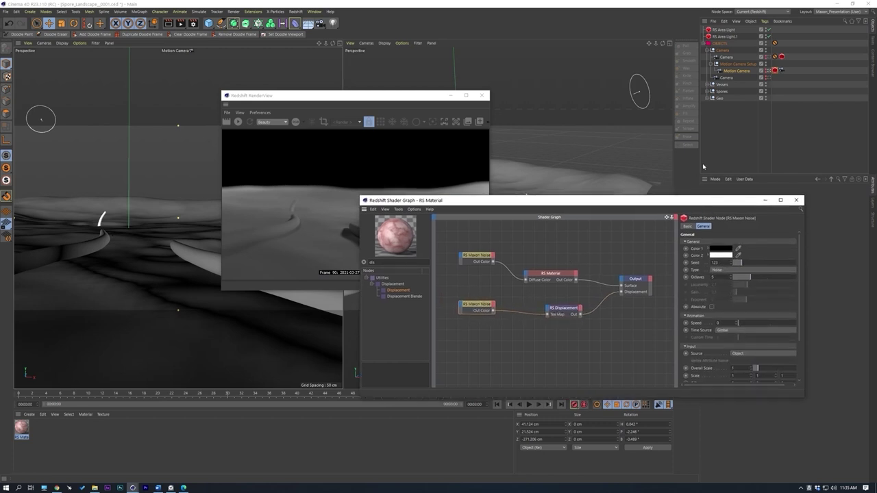
Step: Set the displacement noise's type to Naki and tidy the lower noise and RS Displacement nodes
left_click_drag(483, 311, 481, 298)
left_click(730, 271)
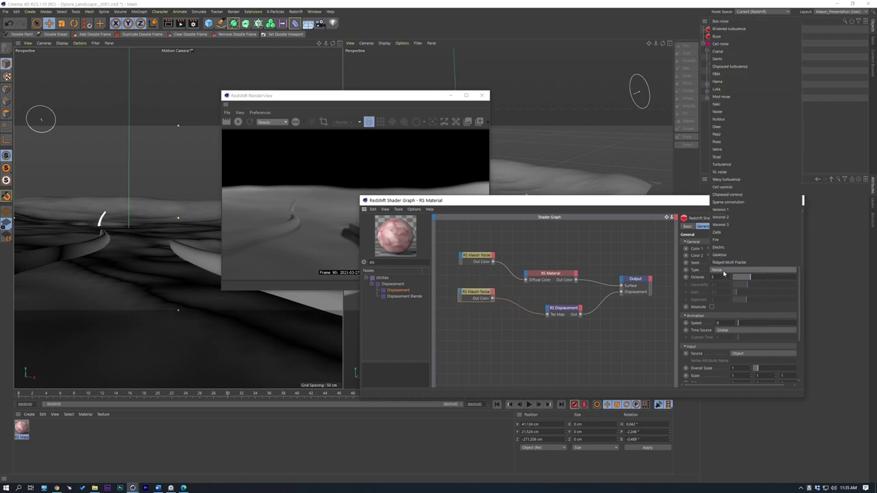
left_click(741, 104)
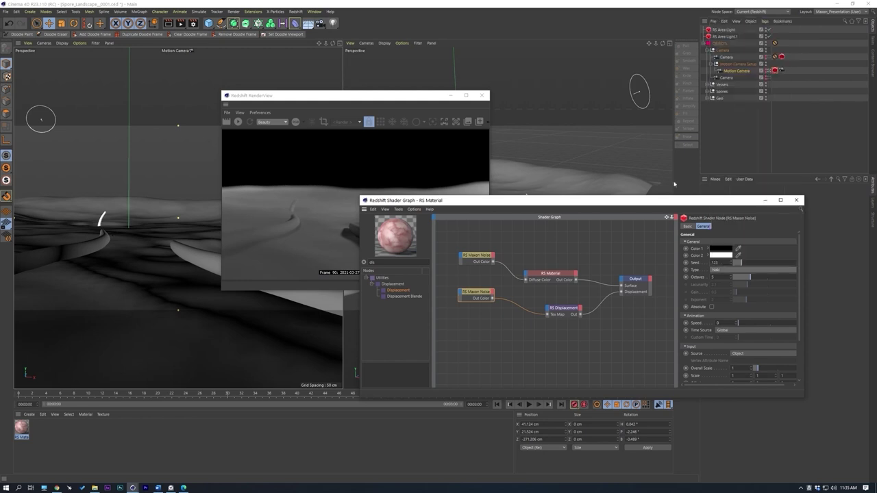
left_click_drag(485, 292, 478, 296)
left_click_drag(573, 310, 568, 316)
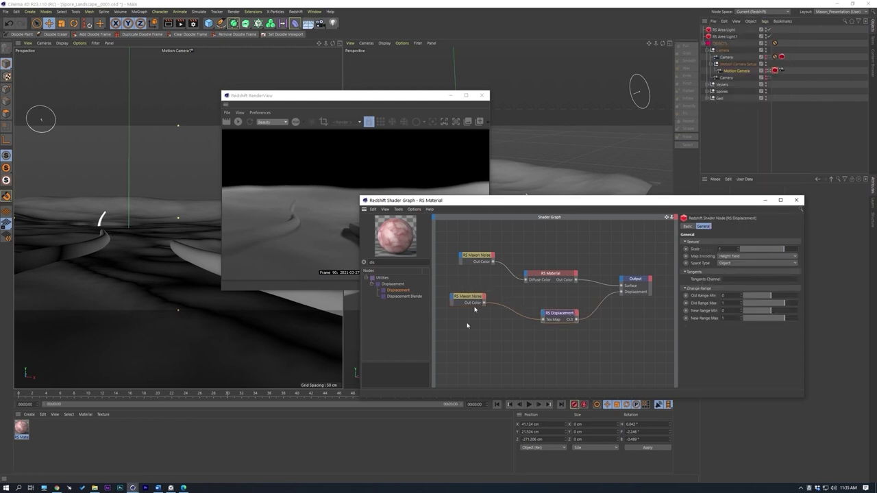
left_click_drag(473, 299, 487, 300)
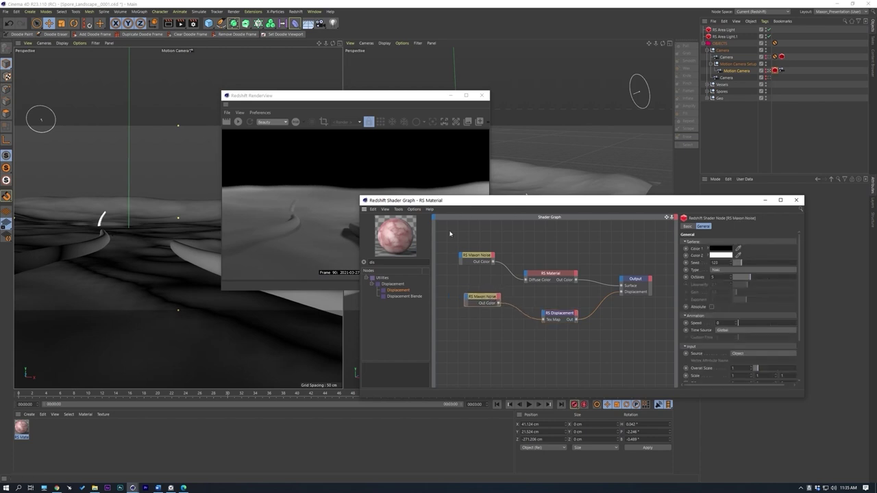
Step: Apply the RS Material to the Vessels group
left_click_drag(516, 201, 500, 213)
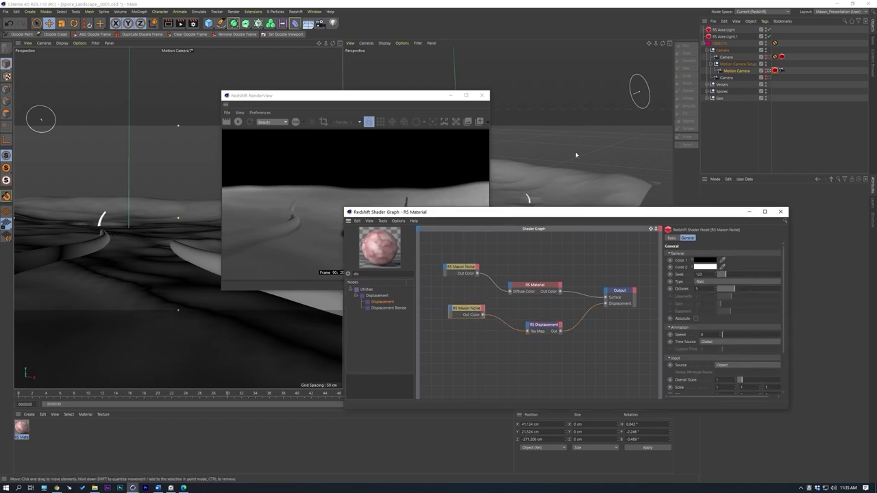
left_click(722, 85)
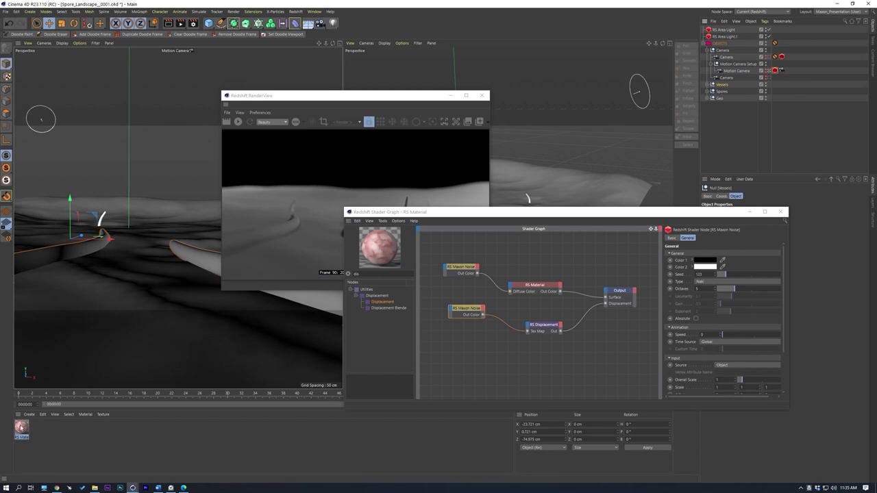
left_click_drag(21, 428, 726, 85)
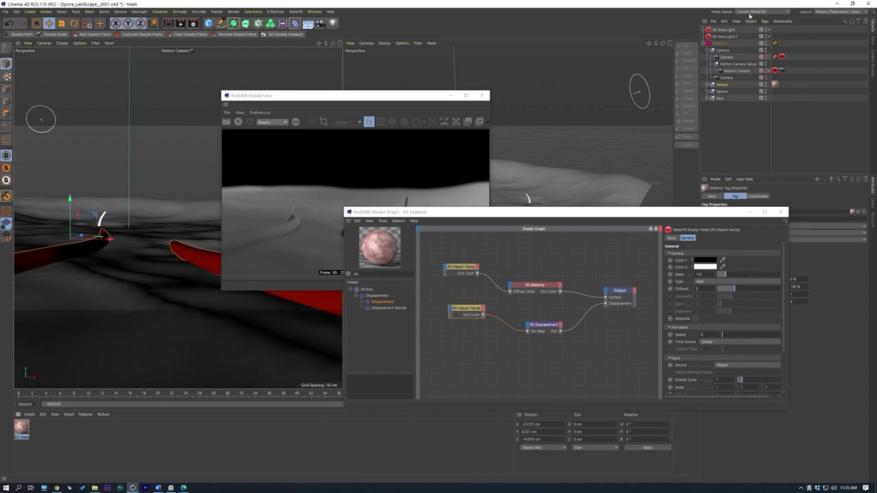
Step: Look through the first Camera in the Camera group and start a live render in the Redshift RenderView
left_click(724, 58)
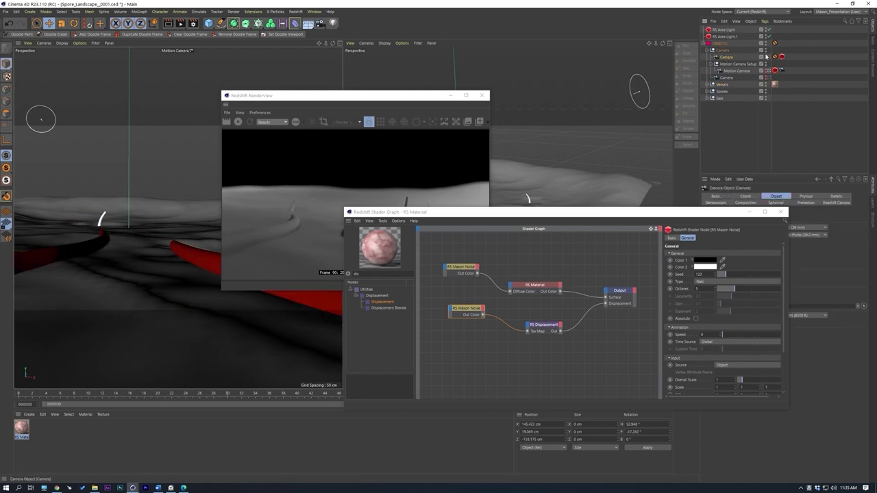
left_click(767, 59)
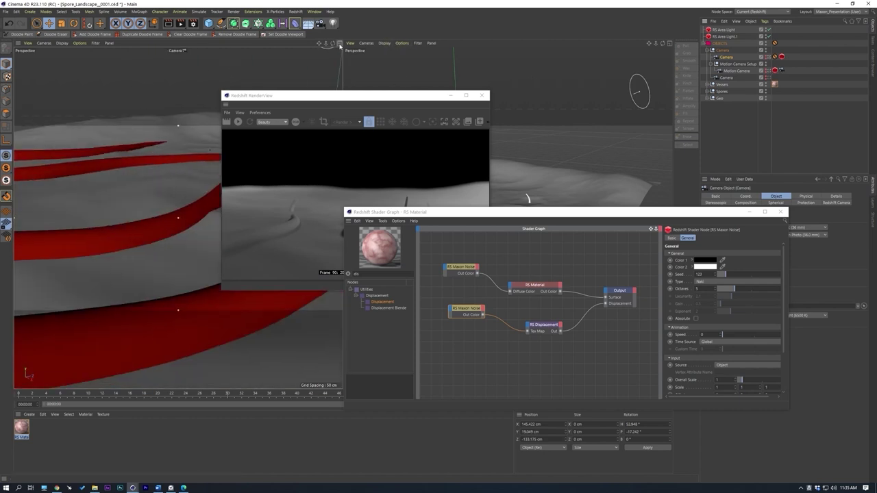
left_click_drag(468, 216, 533, 287)
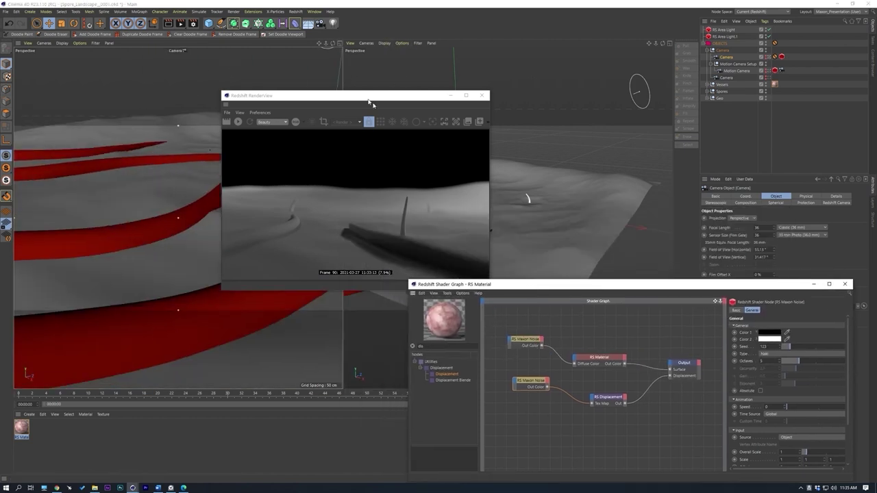
left_click_drag(368, 99, 507, 69)
left_click(375, 93)
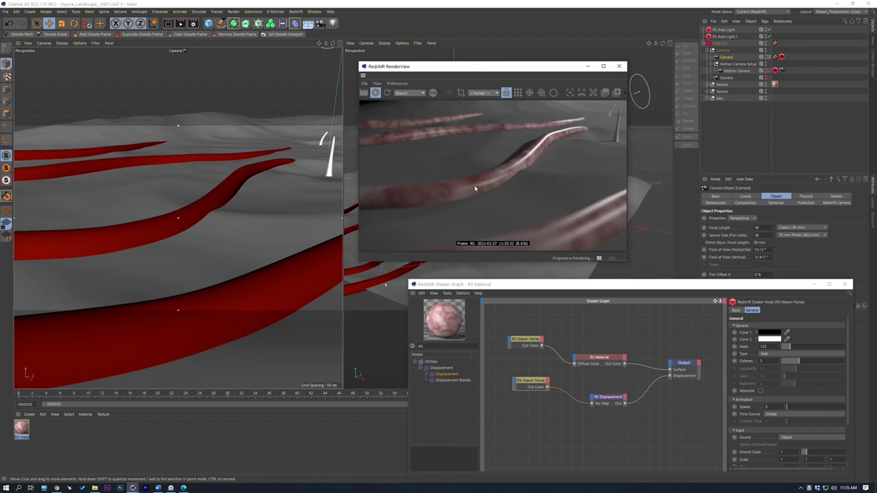
left_click_drag(538, 67, 454, 60)
left_click_drag(601, 288, 600, 266)
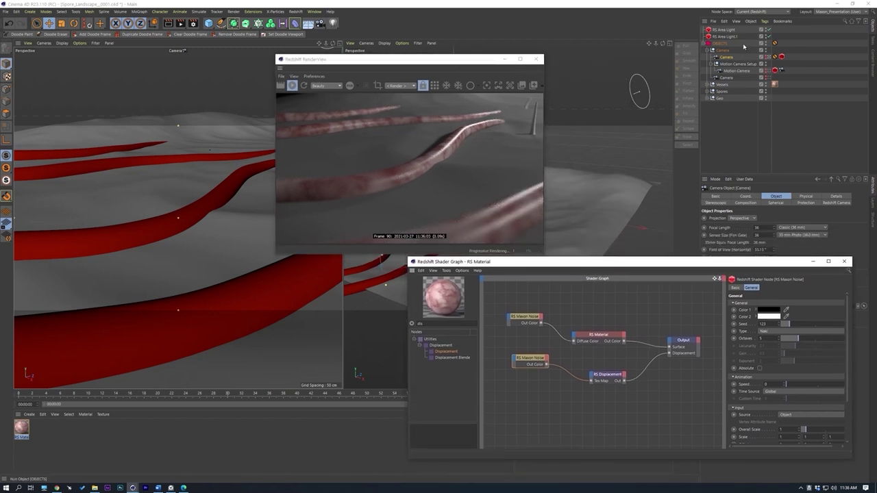
Step: Add a Redshift Object tag to the Vessels group
right_click(722, 85)
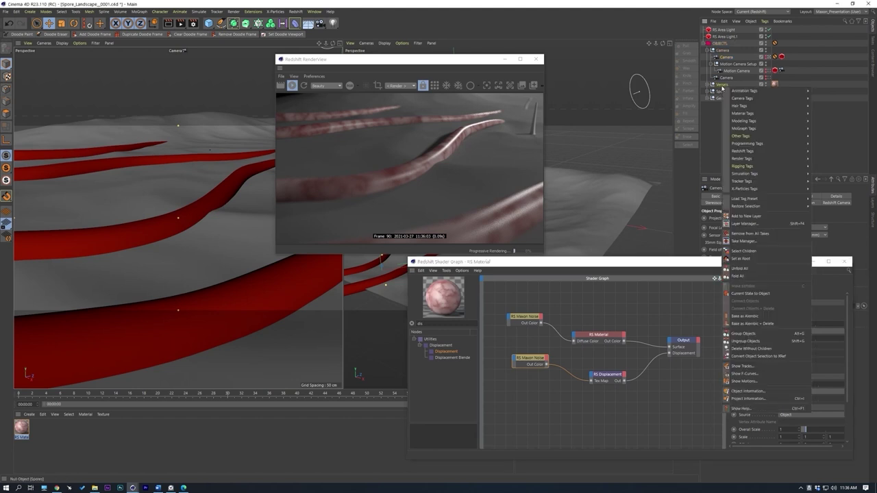
mouse_move(749, 151)
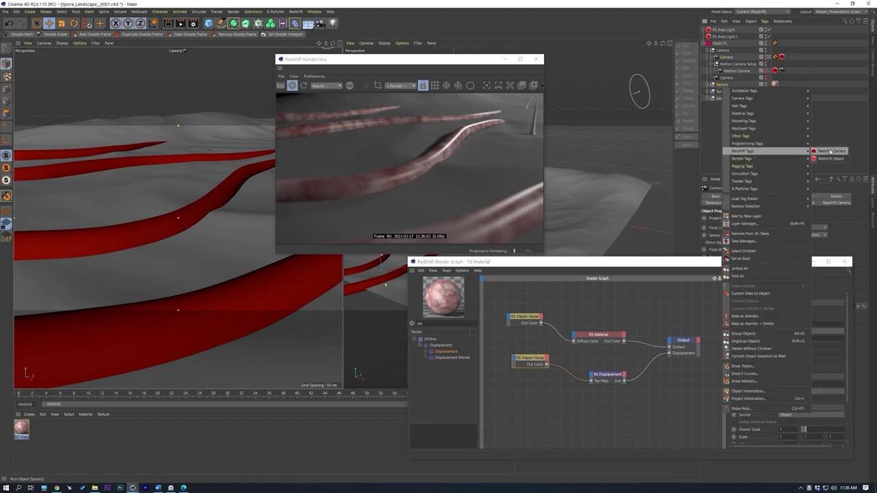
left_click(830, 158)
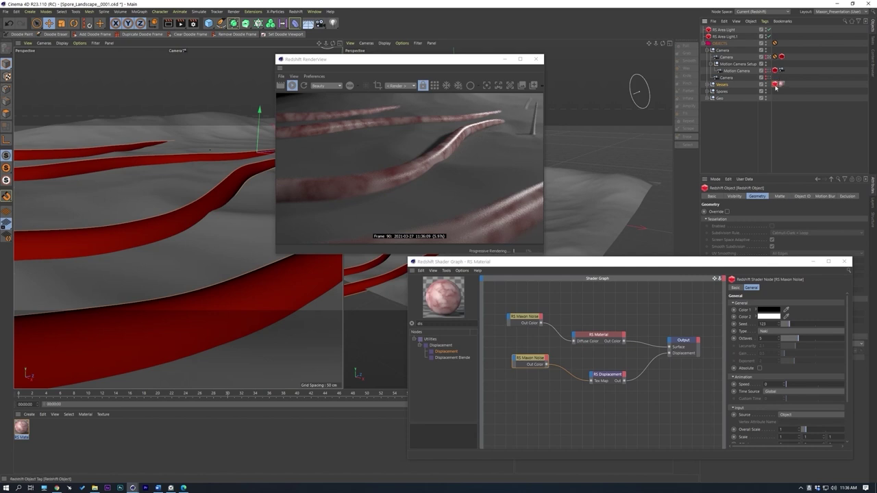
Step: Override the geometry settings in the Vessels' Redshift Object tag, enabling both tessellation and displacement
left_click_drag(616, 261, 333, 268)
left_click(757, 197)
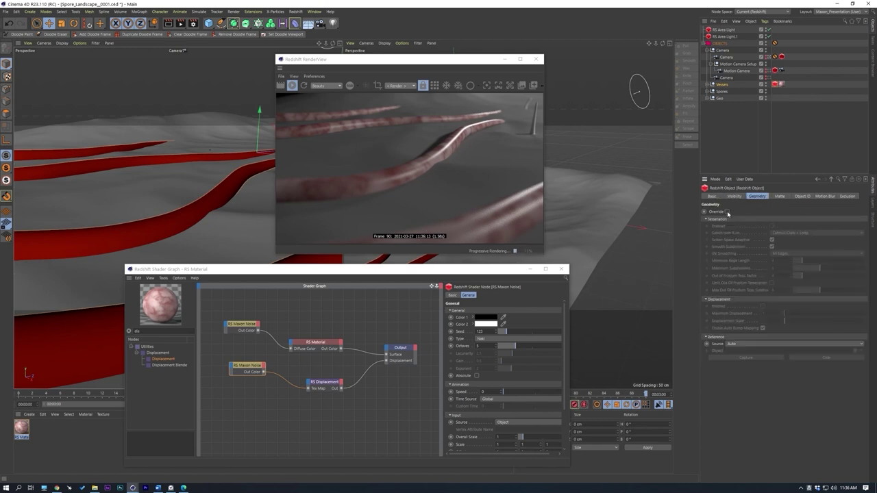
left_click(727, 212)
left_click(772, 226)
left_click(763, 306)
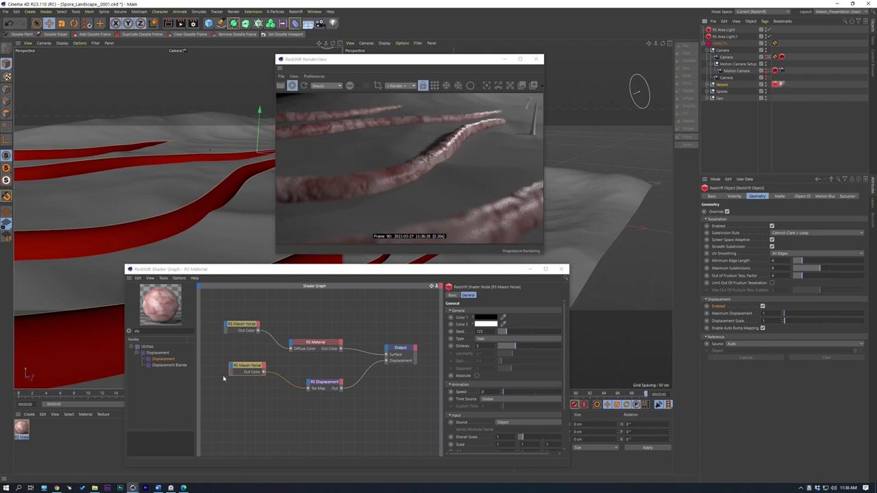
Step: Set the RS Material's Multi-SSS amount to 1 and radius scale to 5
left_click(246, 368)
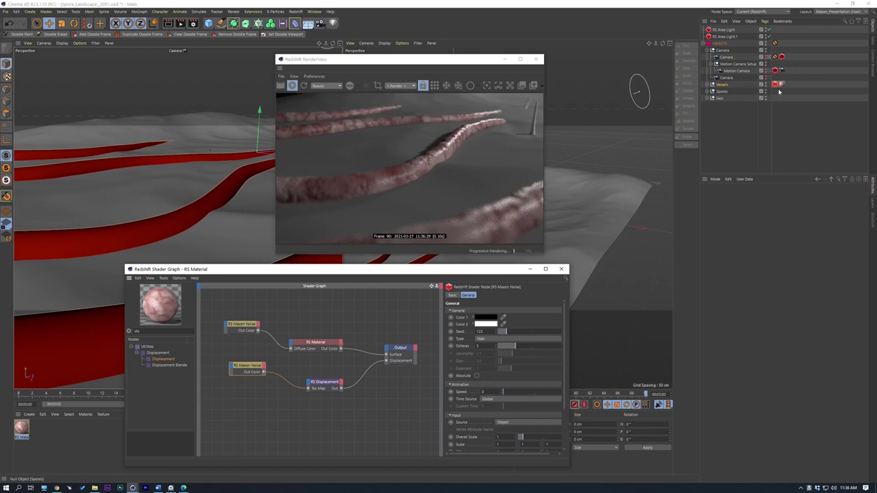
left_click(781, 84)
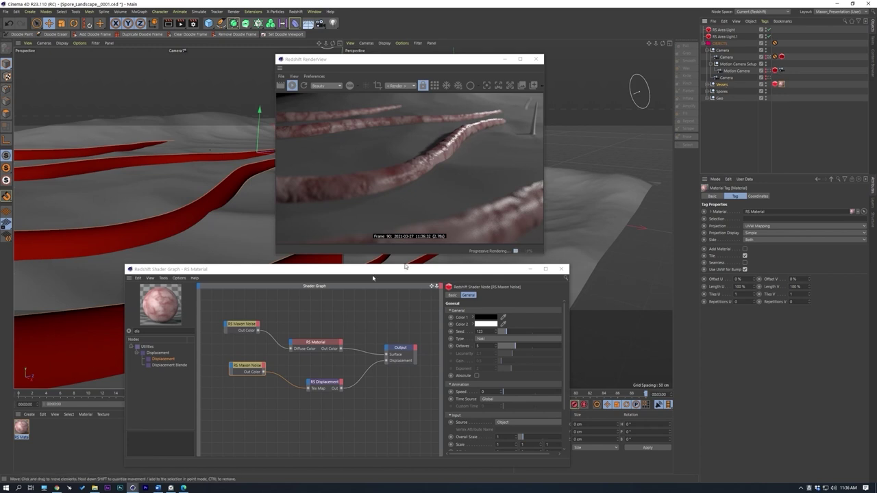
left_click_drag(397, 271, 415, 252)
left_click(344, 326)
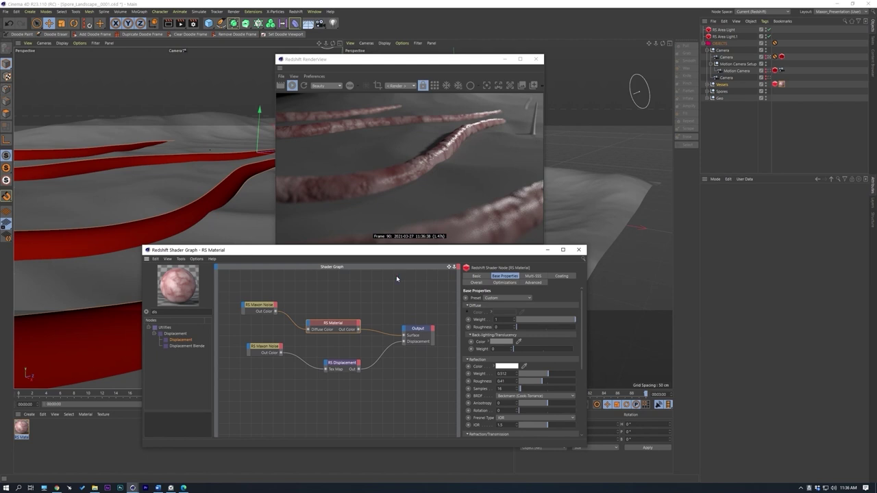
left_click_drag(339, 322, 340, 321)
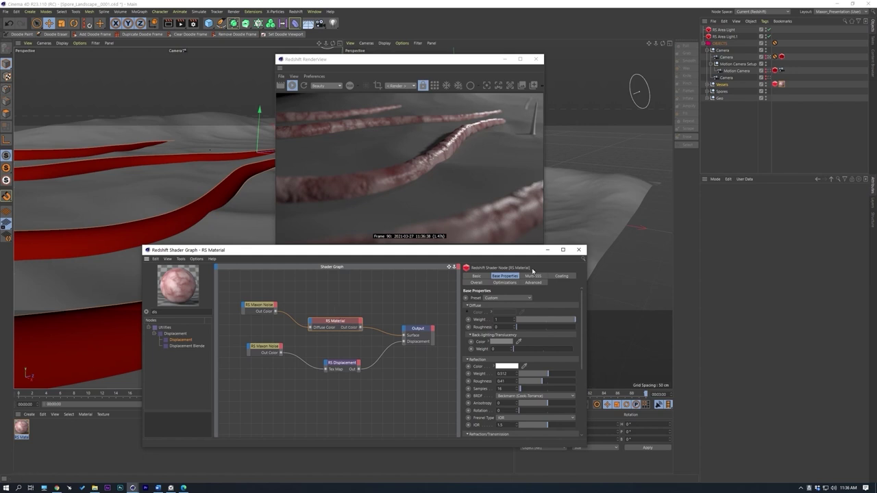
left_click(537, 276)
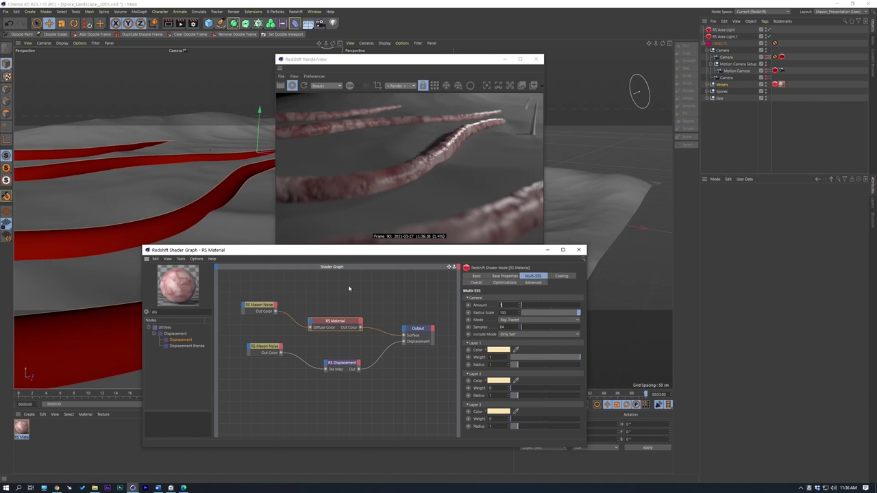
type("1")
key("Return")
type("5")
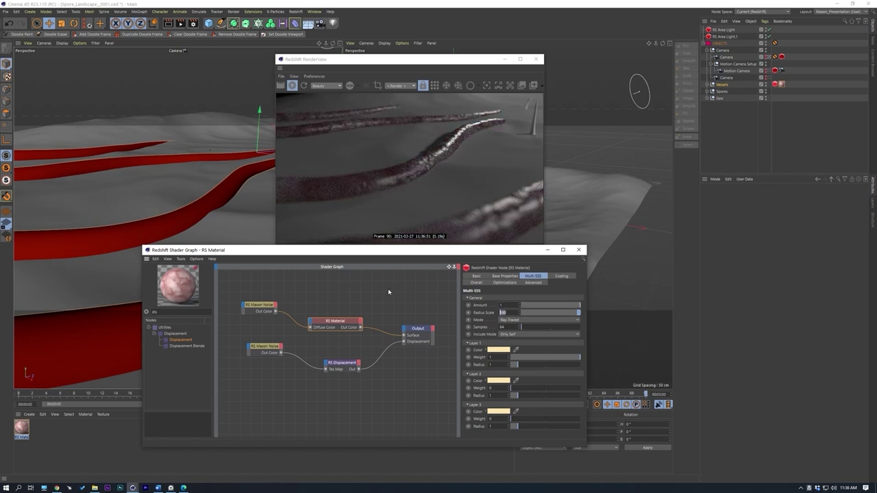
key("Return")
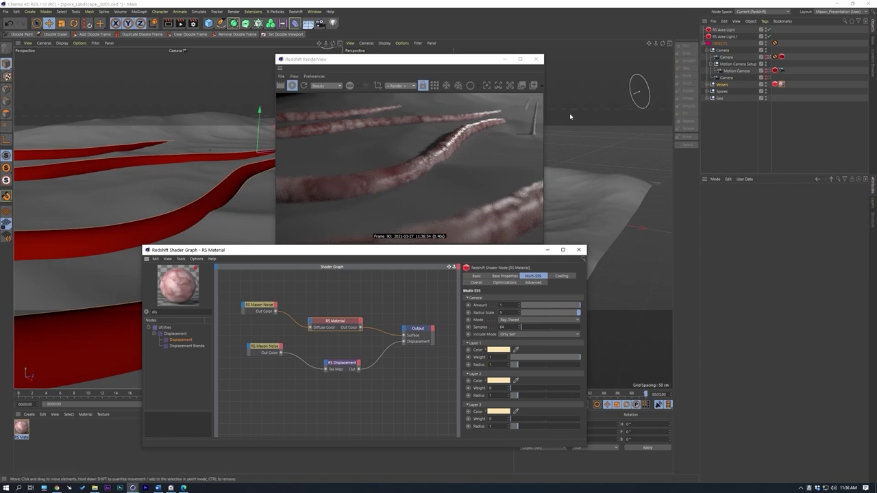
Step: Set the Multi-SSS radius scale of the vessels' RS Material to 10
left_click_drag(509, 252, 504, 252)
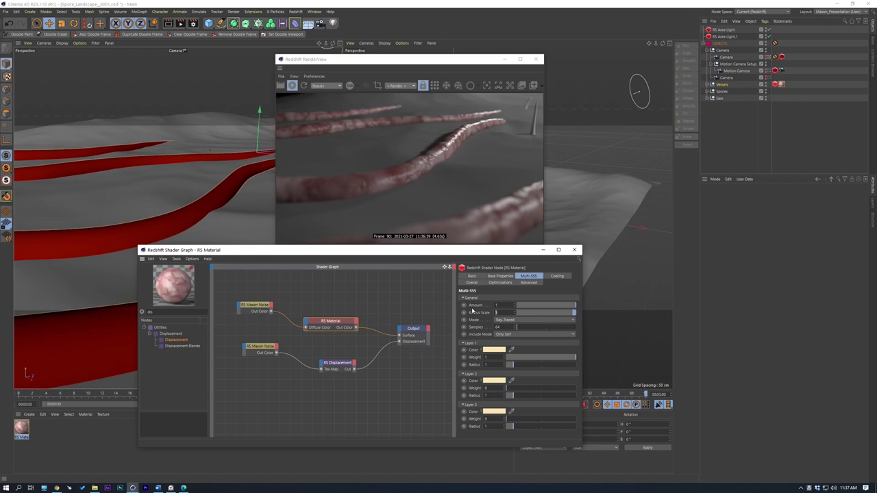
type("0")
key("Return")
left_click_drag(433, 251, 443, 234)
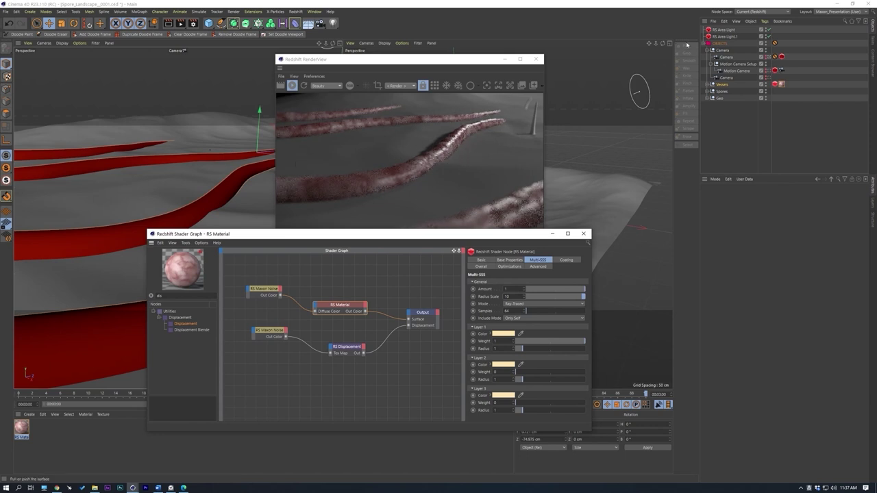
Step: Look through the Motion Camera and stop the live render in the Redshift RenderView
left_click(234, 54)
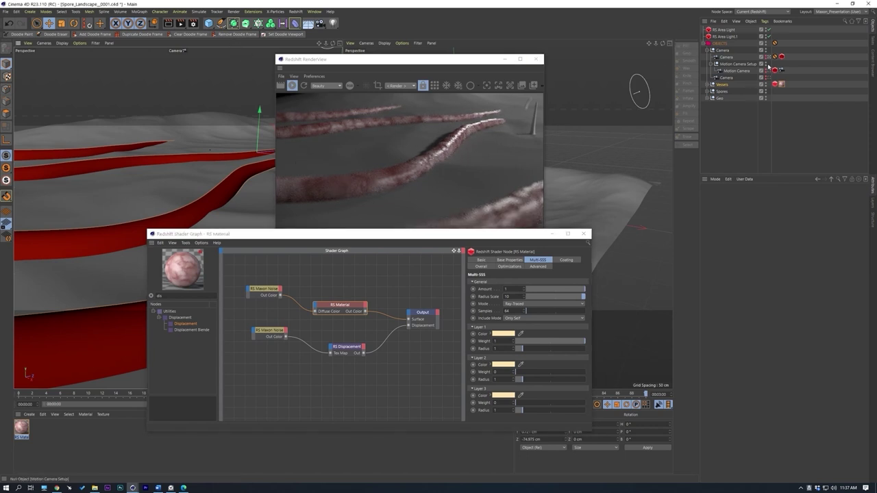
left_click(768, 71)
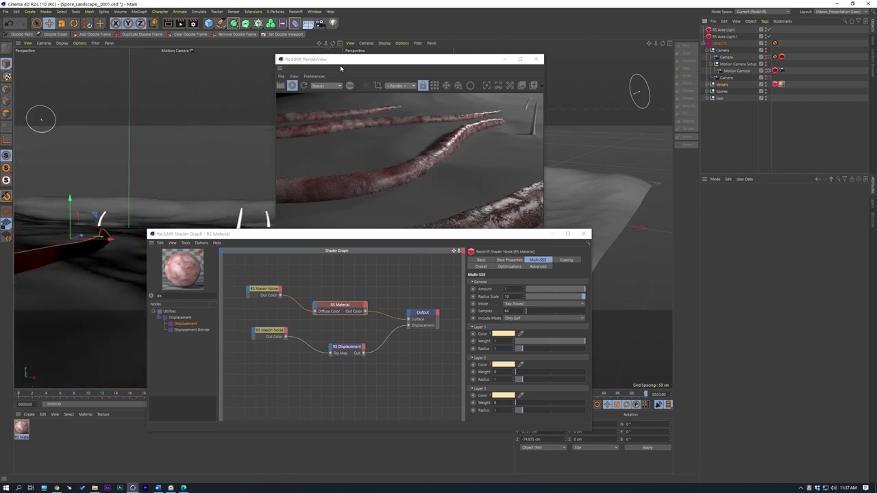
left_click_drag(442, 239, 668, 224)
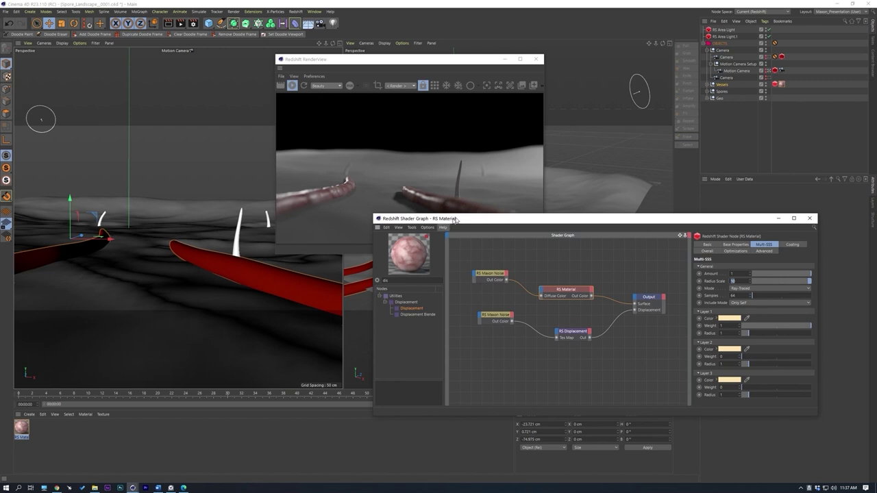
left_click_drag(454, 218, 481, 251)
left_click(294, 76)
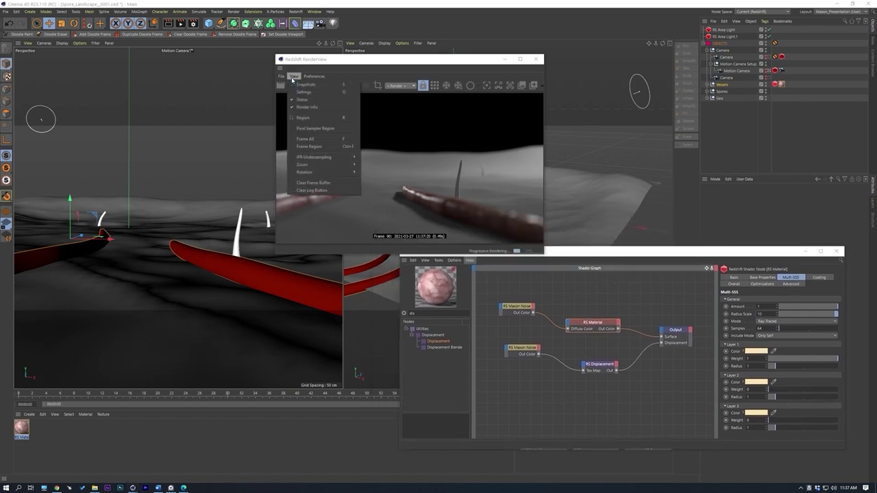
left_click(308, 60)
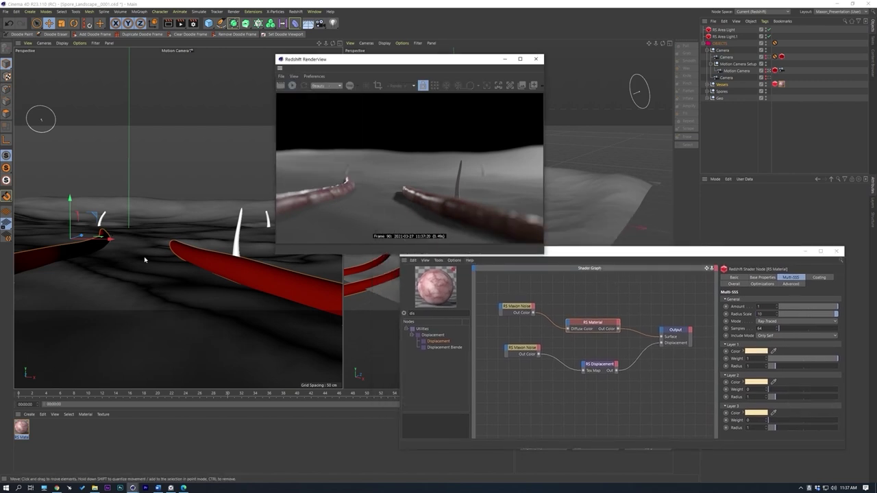
Step: Duplicate the RS Material and assign the copy to the Geo group
left_click(120, 280)
left_click(22, 427)
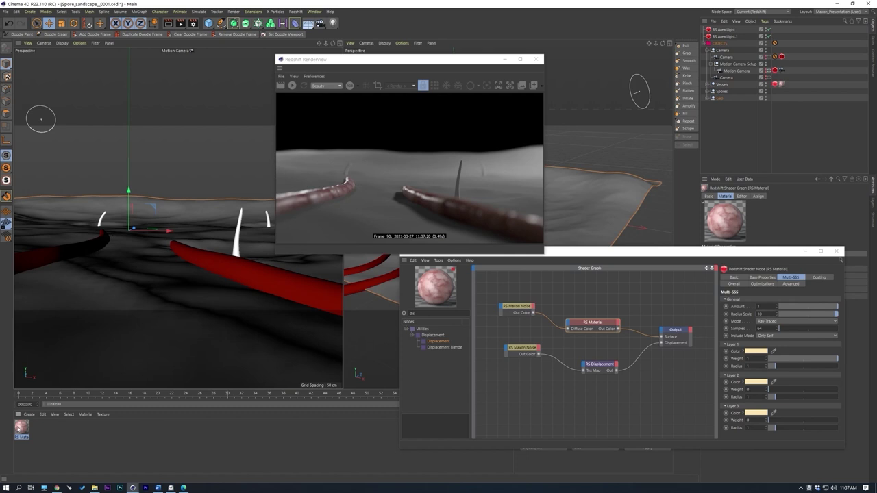
left_click_drag(21, 428, 63, 440, "ctrl")
left_click(39, 430)
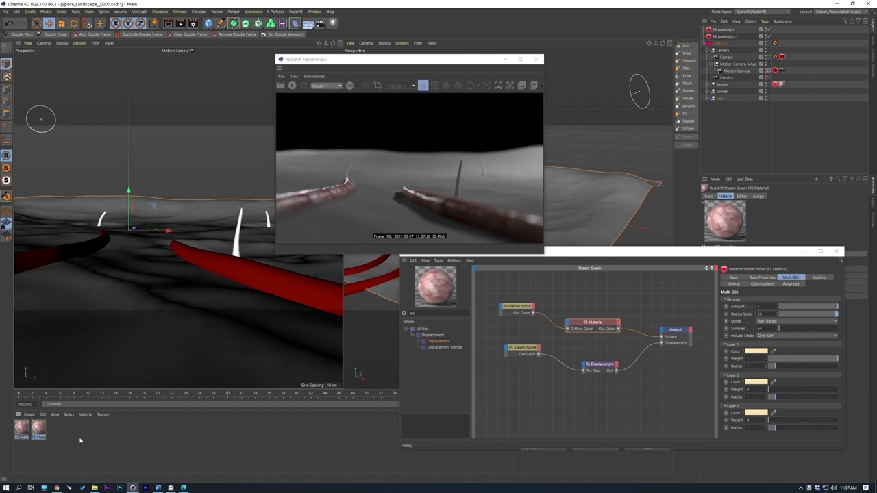
left_click(781, 84)
left_click(707, 98)
left_click(710, 98)
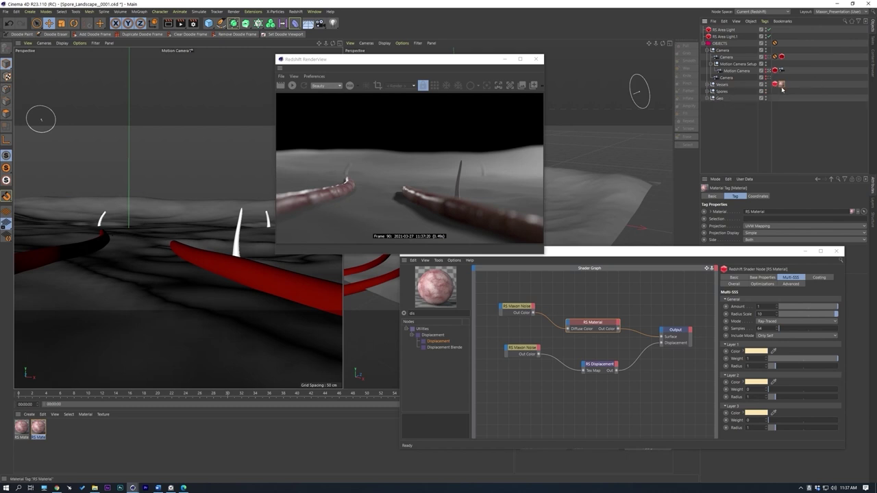
left_click_drag(37, 425, 774, 98)
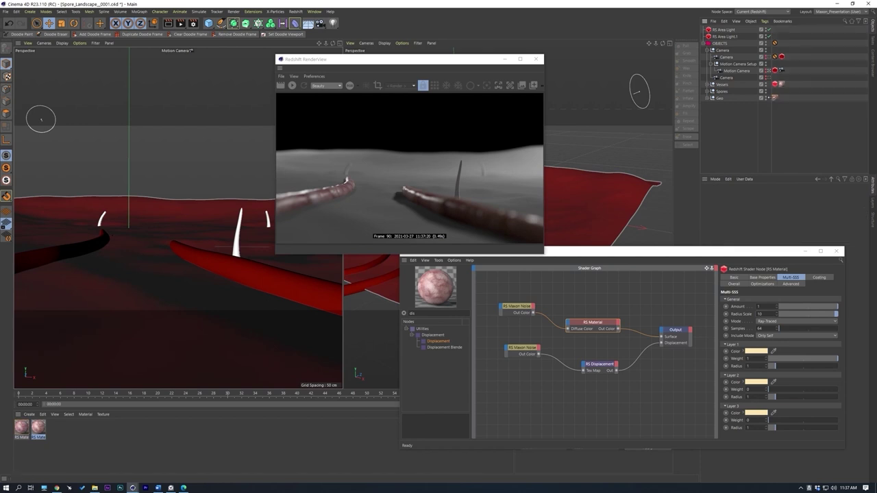
Step: Copy the Vessels' Redshift Object tag onto the Geo group
left_click(719, 100)
left_click(774, 85)
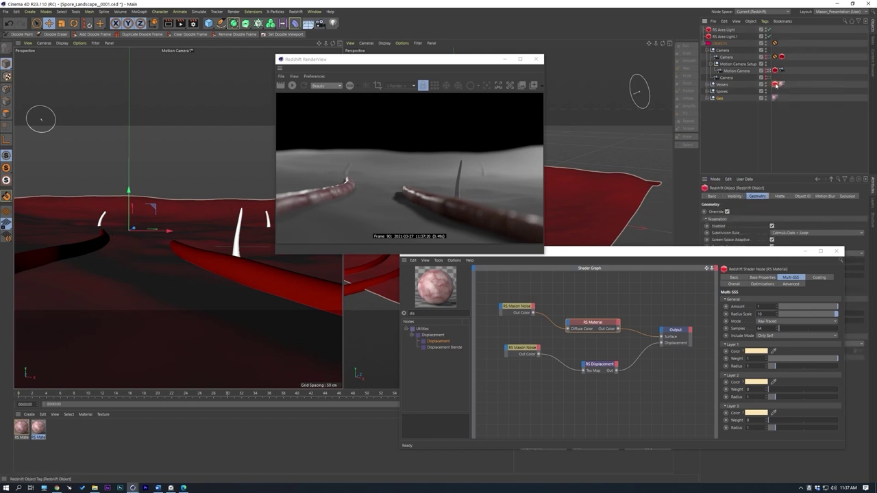
left_click_drag(774, 84, 786, 99, "ctrl")
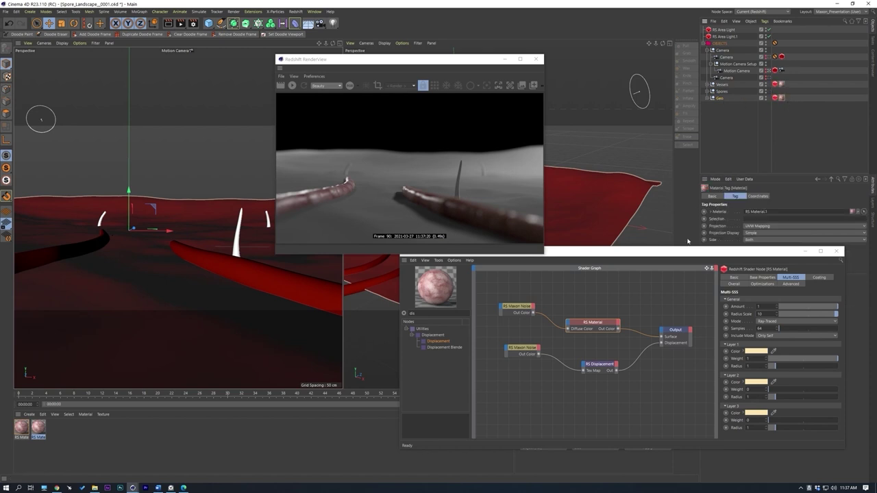
Step: In the Geo group's material graph, set the noise type of the Maxon Noise feeding the diffuse color to Luka
left_click_drag(687, 251, 655, 207)
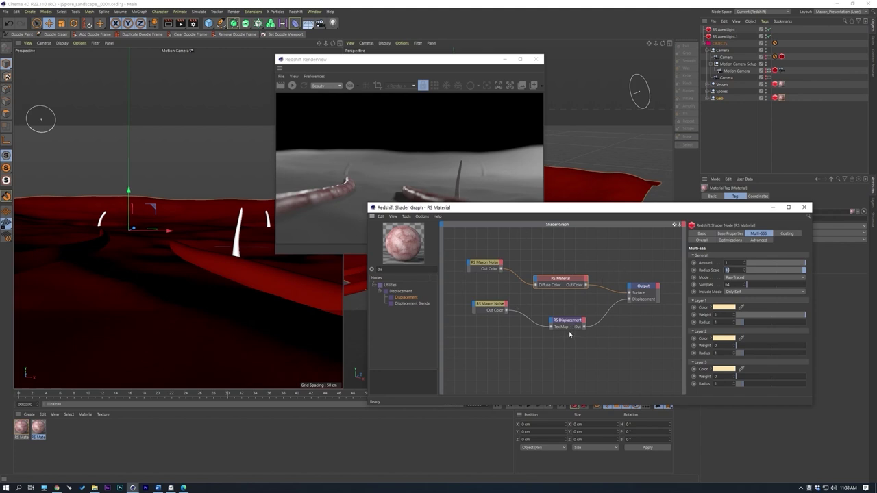
left_click(84, 428)
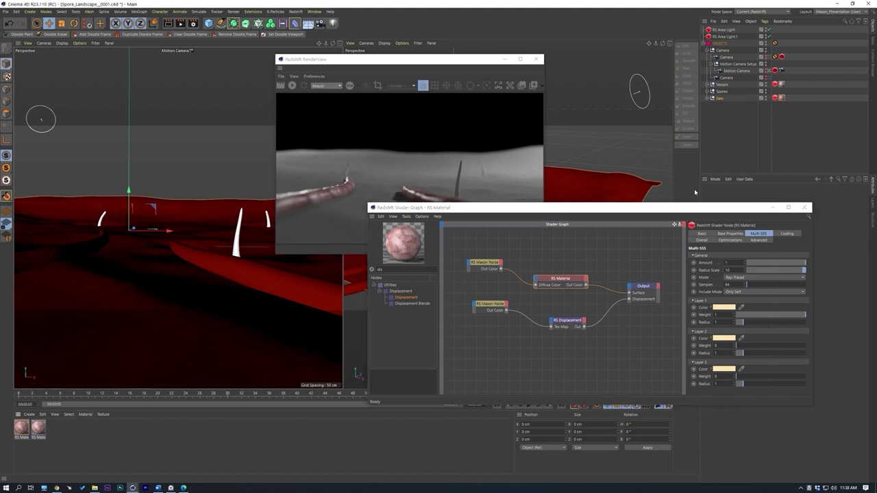
left_click(782, 98)
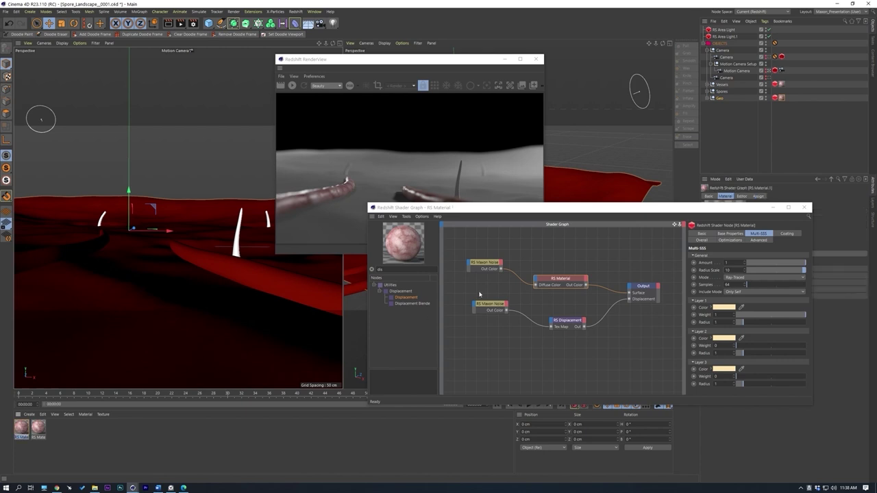
left_click(490, 265)
left_click(761, 276)
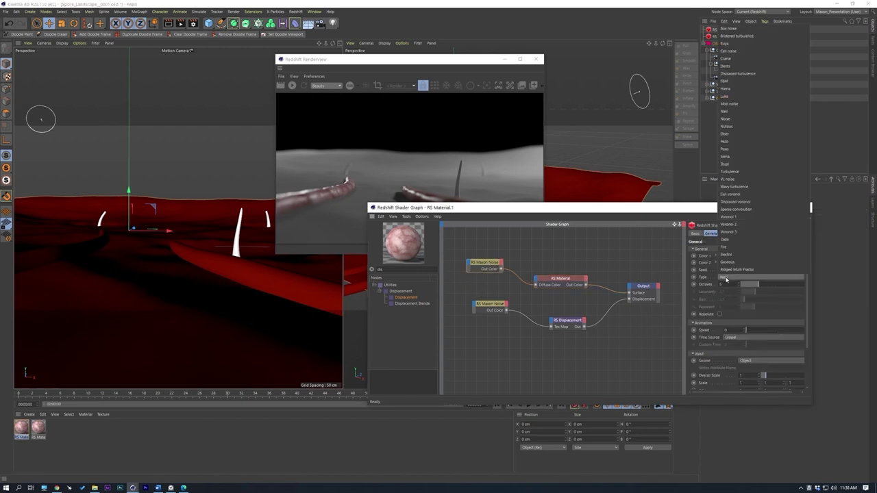
left_click(733, 96)
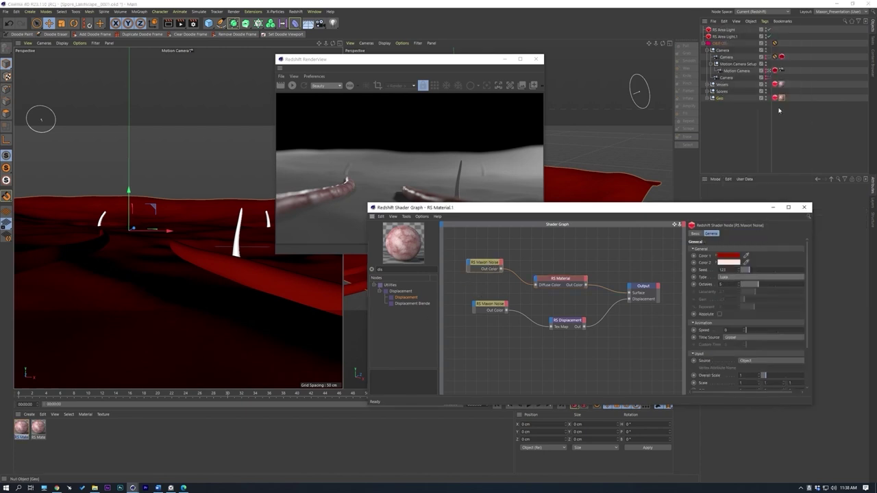
Step: Change Color 2 of the diffuse Maxon Noise to a darker, muted orange-beige
left_click(734, 263)
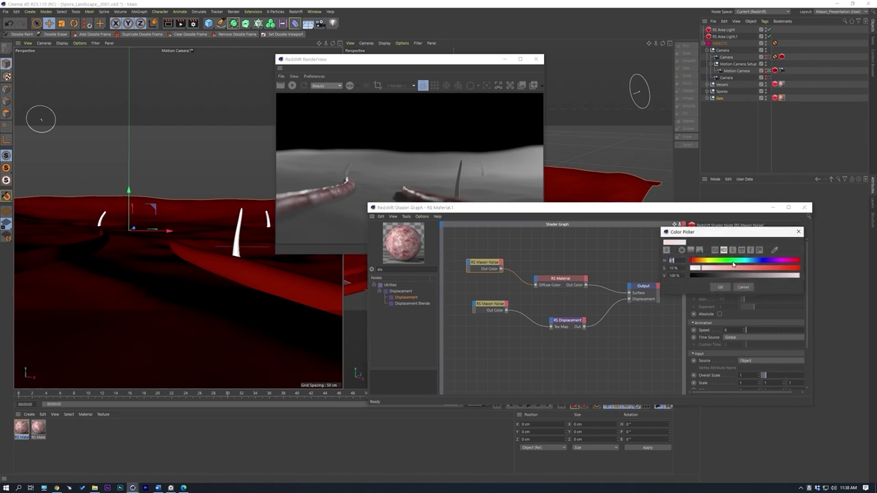
left_click(699, 261)
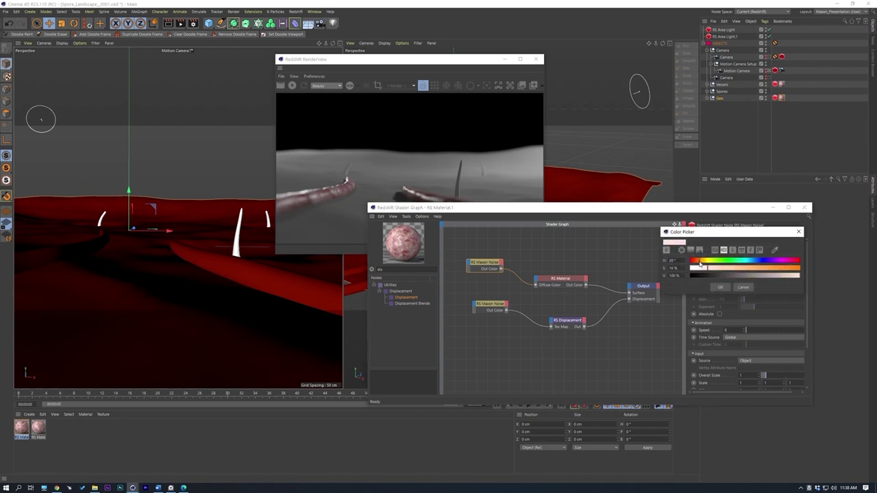
left_click(759, 276)
left_click(720, 287)
Step: Change Color 1 of the diffuse Maxon Noise to a very dark brown
left_click(727, 257)
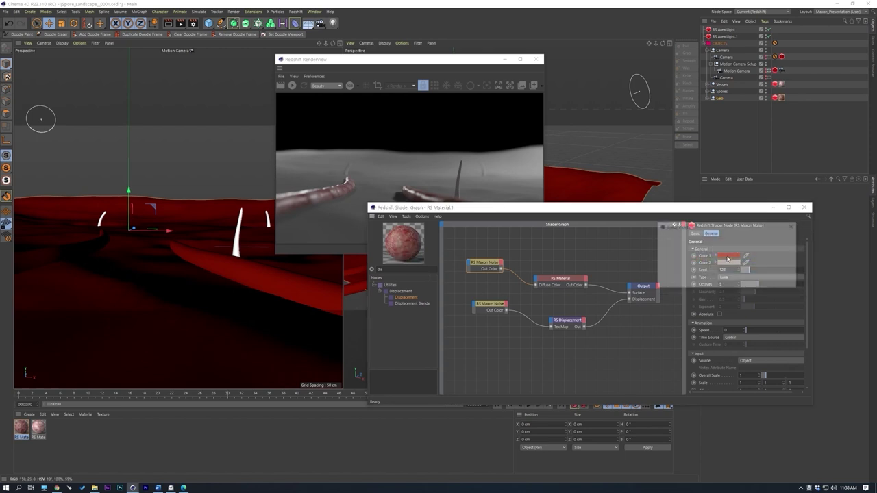
left_click(705, 263)
mouse_move(726, 270)
left_mouse_down()
mouse_move(696, 270)
mouse_move(707, 270)
left_mouse_up()
left_click(717, 263)
left_click(717, 270)
left_click(737, 263)
left_click(748, 264)
left_click(718, 282)
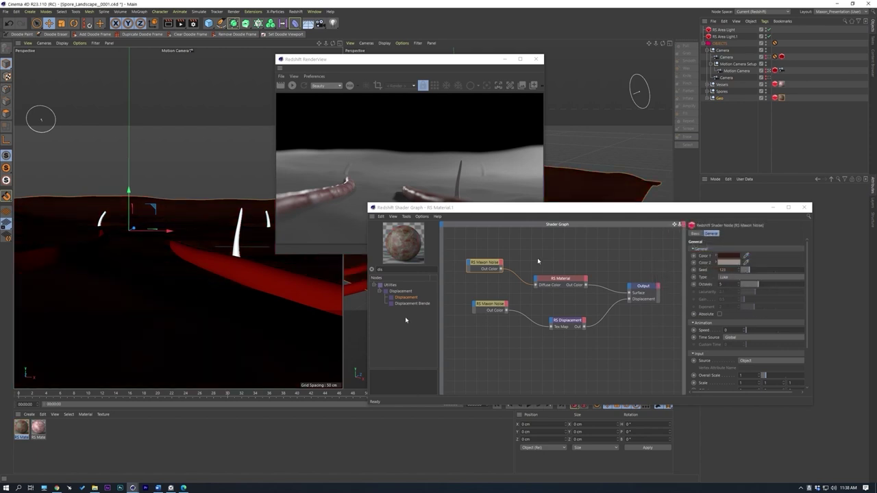
Step: Set the noise type of the Maxon Noise feeding the RS Displacement node to Luka
left_click(490, 303)
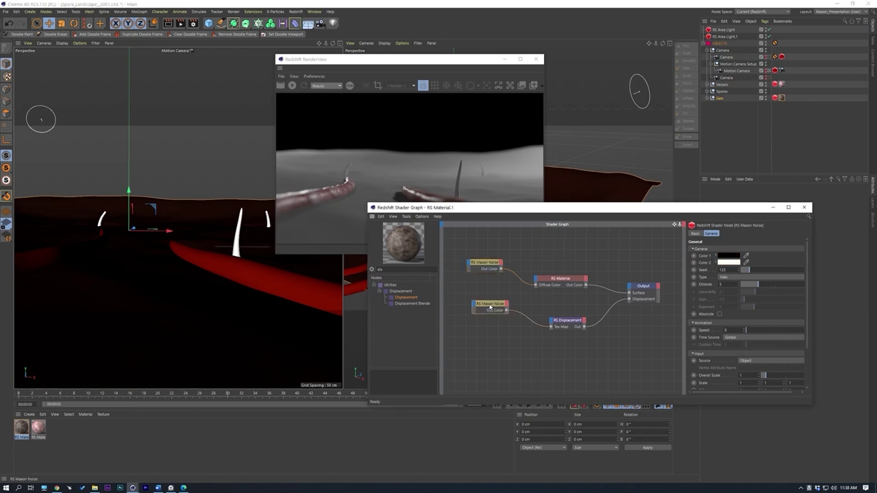
left_click(731, 277)
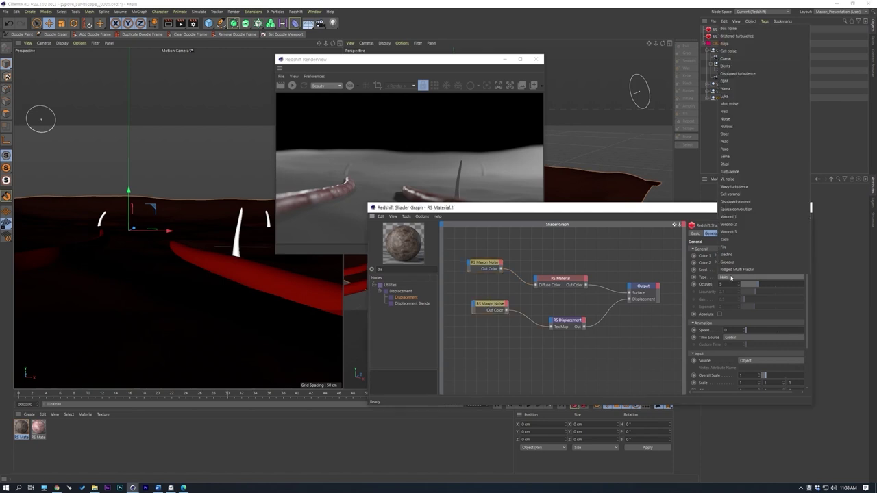
left_click(733, 111)
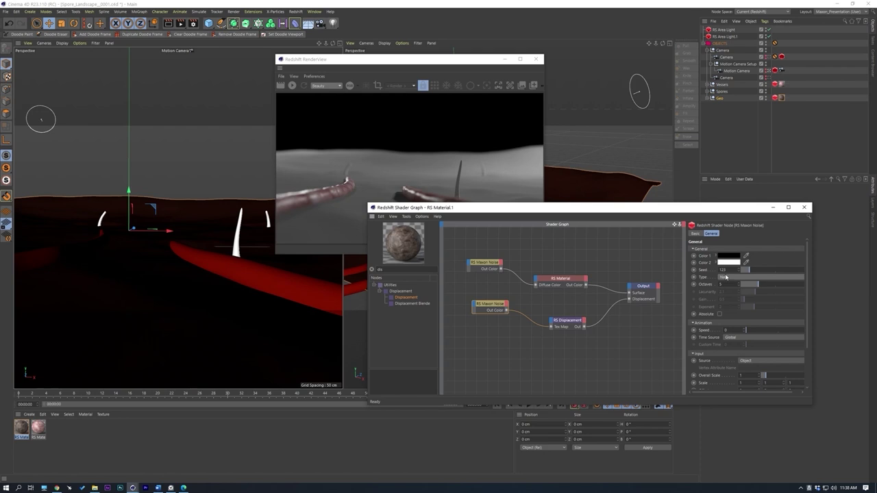
left_click(727, 277)
left_click(740, 97)
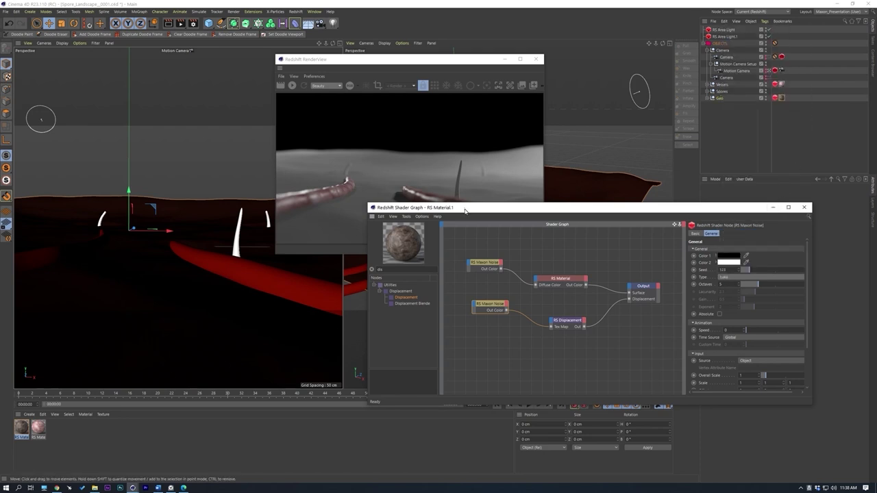
Step: Restart the live render, look through the first Camera and release the RenderView's camera lock
left_click_drag(465, 210, 467, 296)
left_click(362, 155)
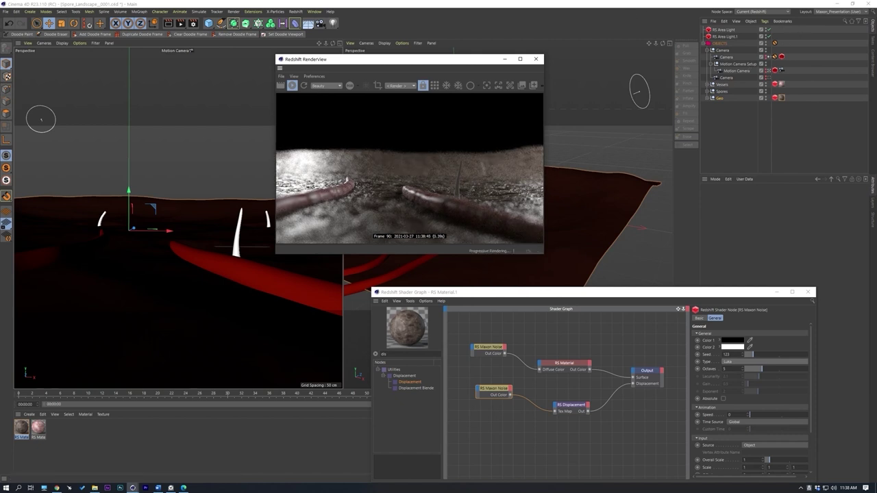
left_click(772, 58)
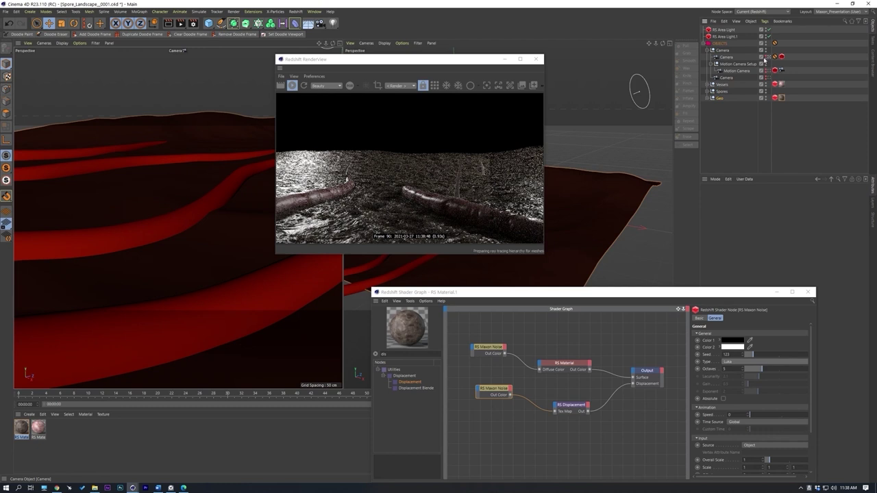
left_click(422, 85)
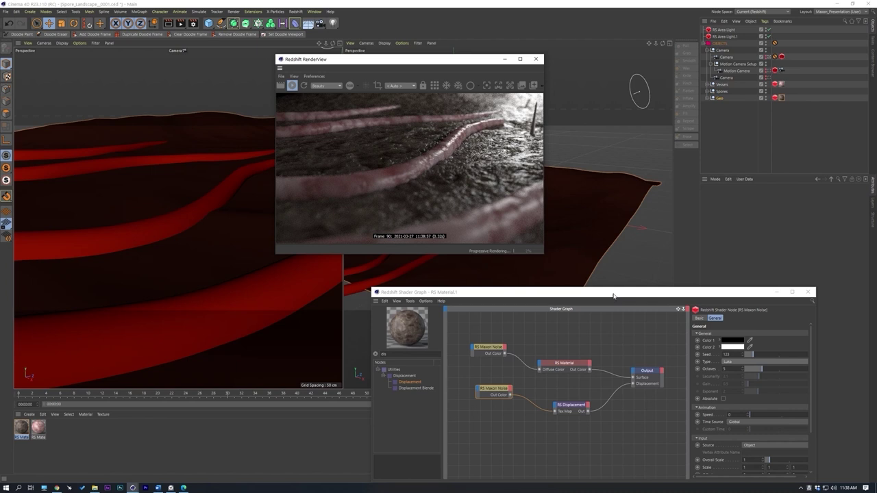
Step: Set the RS Displacement node's new range minimum to -1 and new range maximum to 0
left_click_drag(617, 295, 579, 202)
left_click(526, 311)
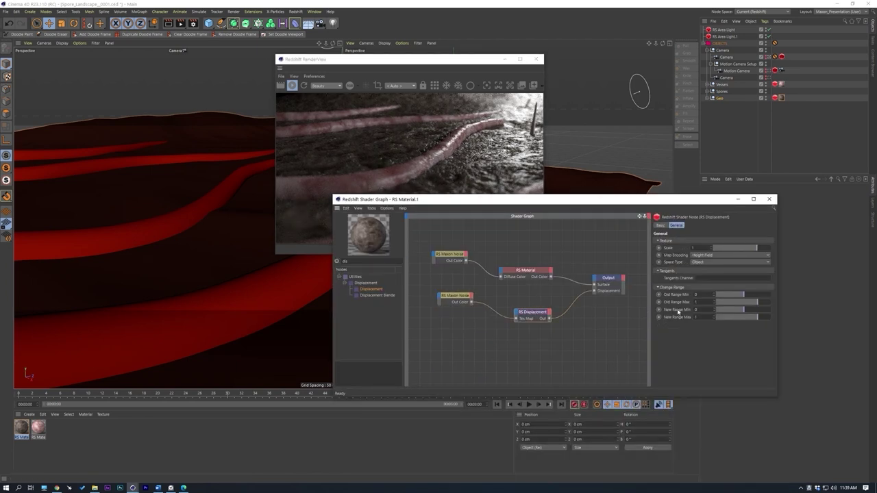
left_click_drag(698, 310, 659, 293)
left_click(696, 317)
type("0")
key("Return")
Step: Select both Maxon Noise nodes in the Geo material and set their overall scale to 2
left_click_drag(444, 208, 473, 258)
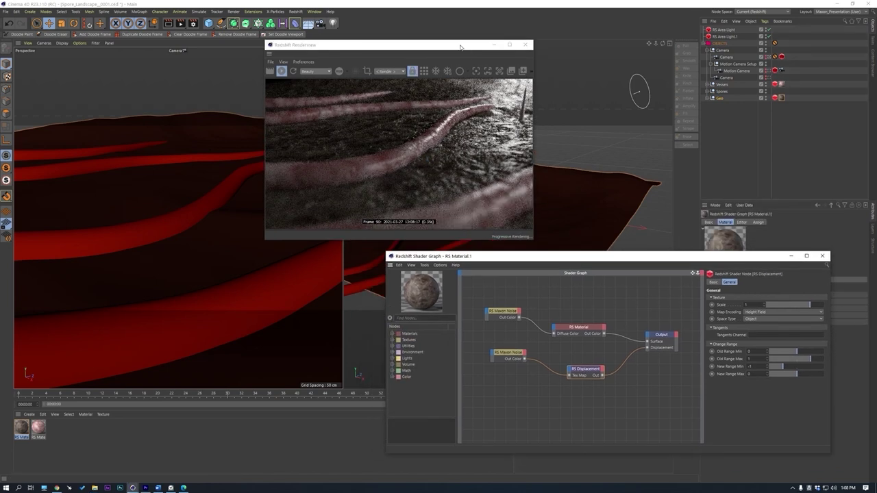
left_click_drag(473, 44, 559, 32)
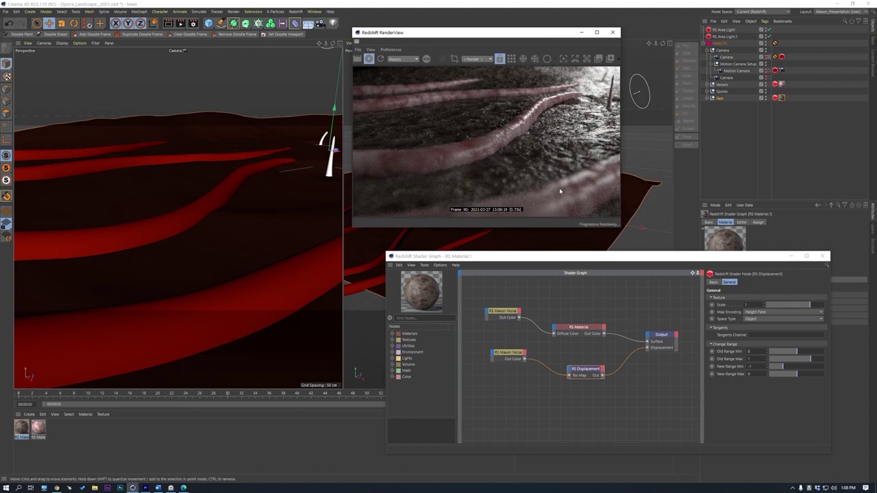
left_click_drag(473, 297, 511, 370)
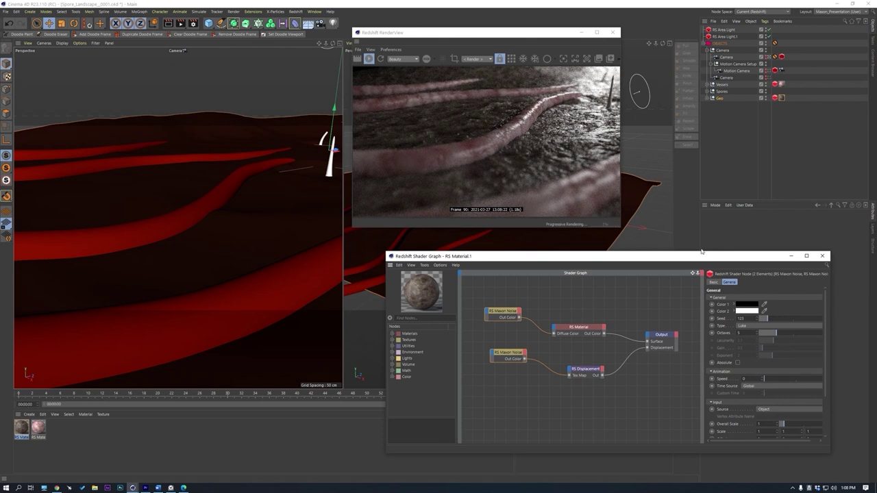
left_click_drag(701, 255, 686, 243)
left_click_drag(465, 291, 499, 356)
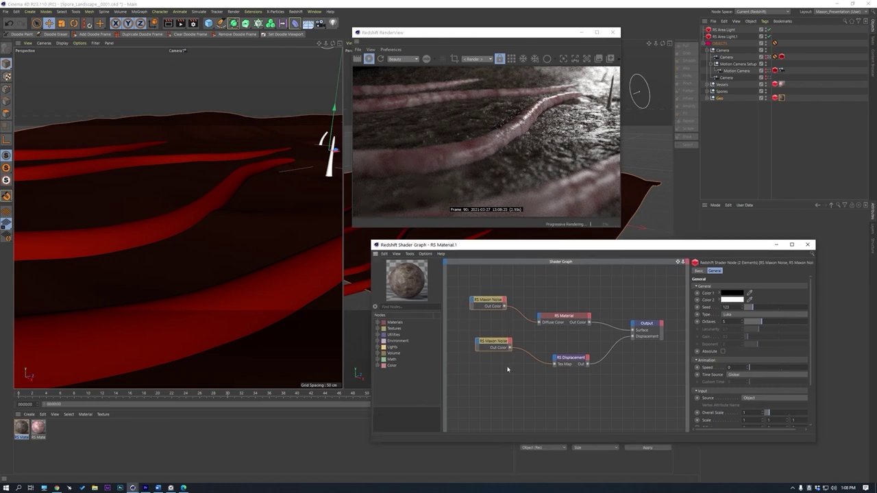
type("2")
key("Return")
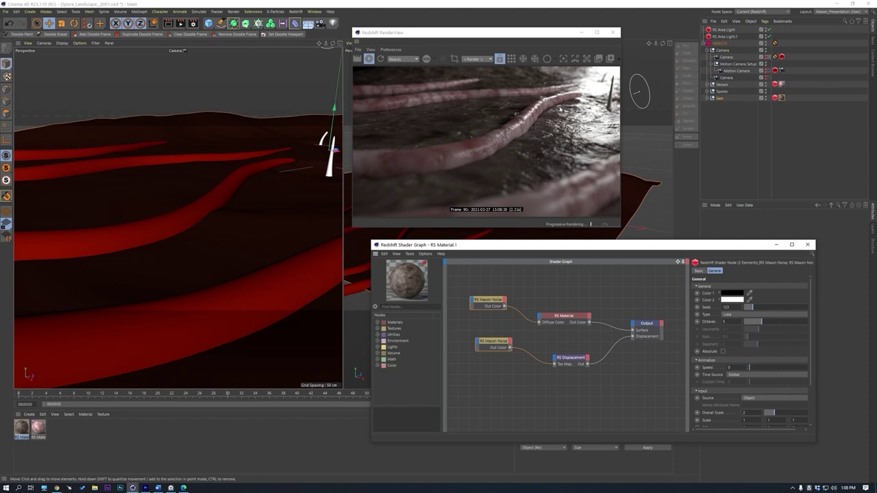
Step: Set the Geo Redshift Object tag's maximum displacement and displacement scale to 2, then stop the live render
left_click(775, 97)
left_click(775, 99)
left_click_drag(735, 247, 488, 257)
left_click(757, 223)
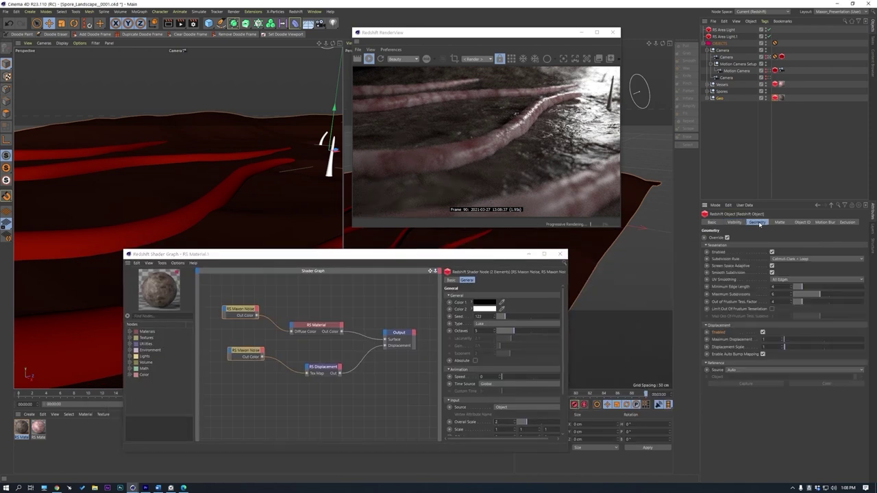
double_click(766, 339)
type("2")
key("Tab")
type("2")
key("Return")
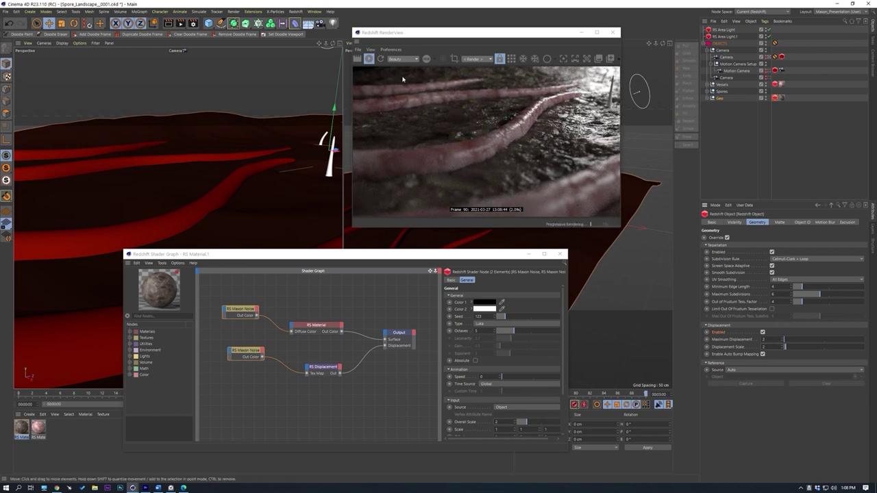
left_click(369, 59)
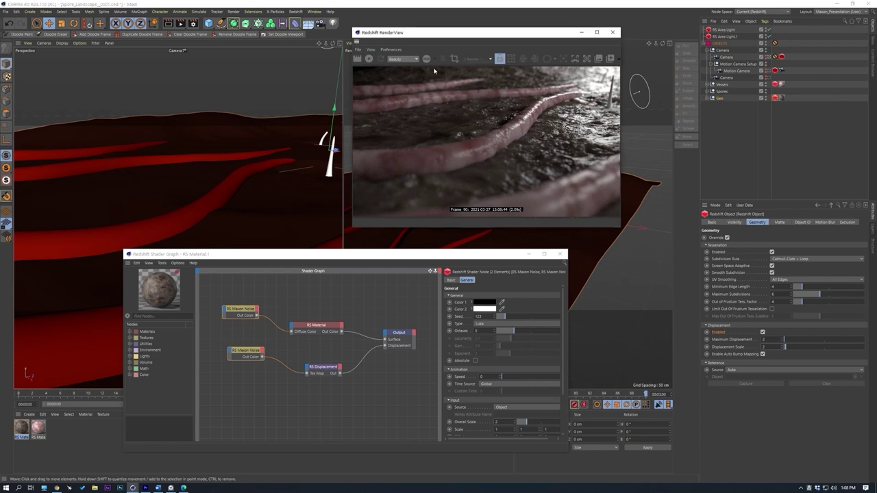
Step: Create a new empty project, close the Redshift Shader Graph and put away the RenderView
left_click_drag(452, 254, 676, 240)
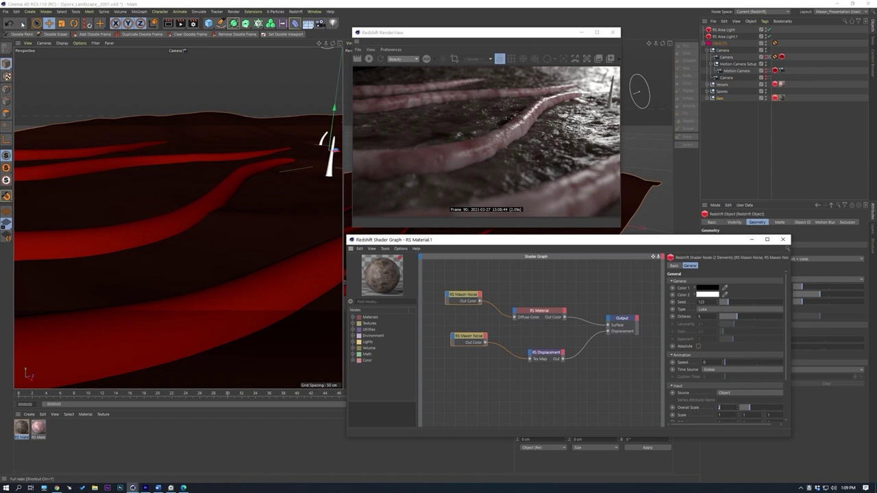
left_click(6, 12)
left_click(20, 22)
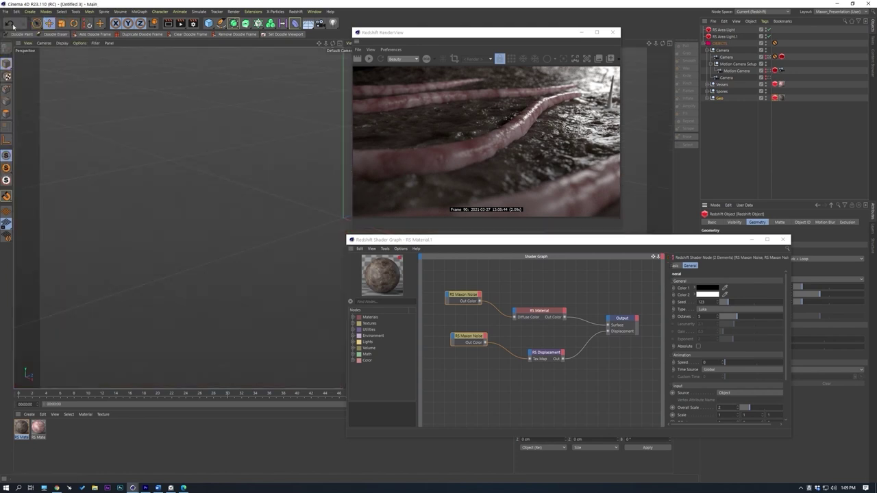
left_click_drag(712, 244, 607, 234)
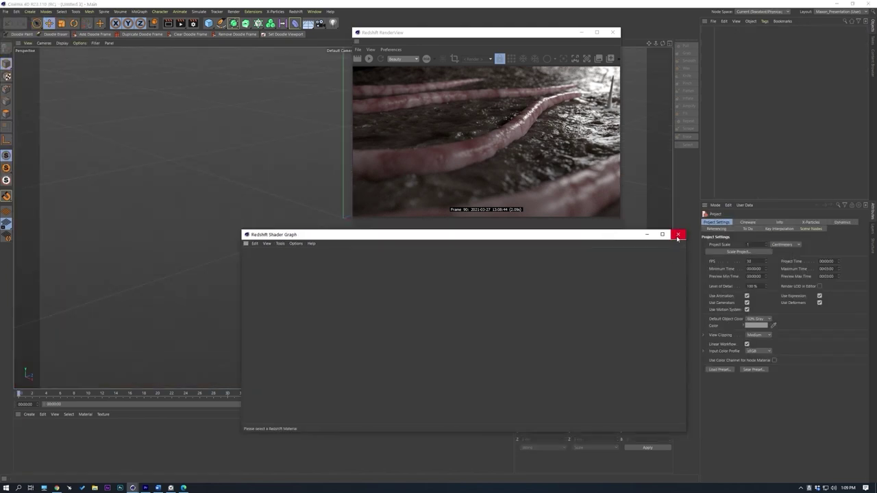
left_click(676, 239)
left_click(580, 35)
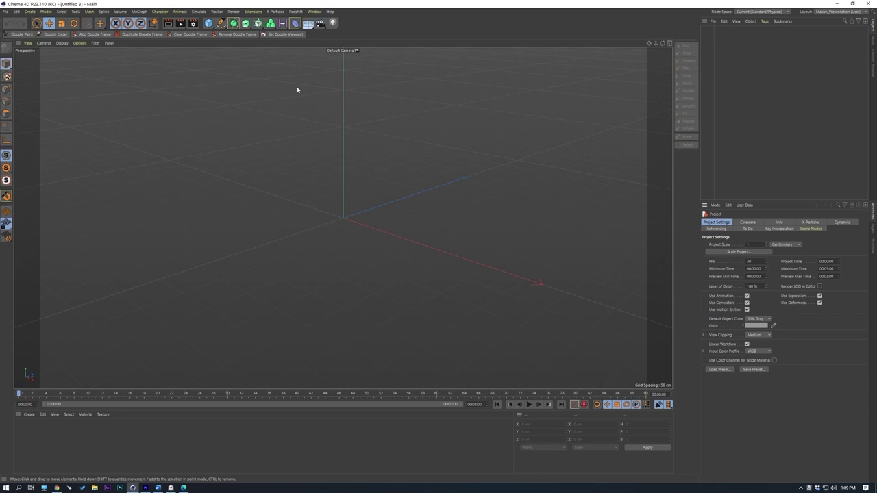
Step: Add an X-Particles emitter and set its emitter shape to Circle
left_click(276, 12)
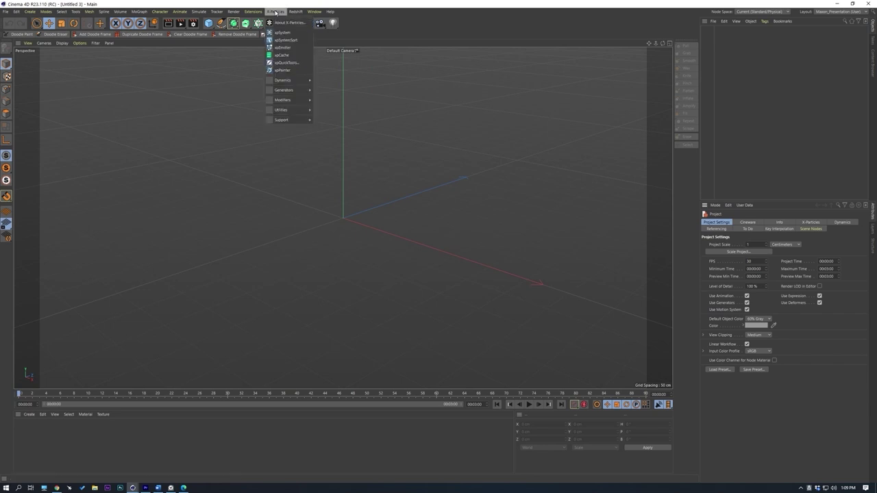
left_click(283, 47)
left_click(725, 58)
left_click(752, 254)
left_click(748, 272)
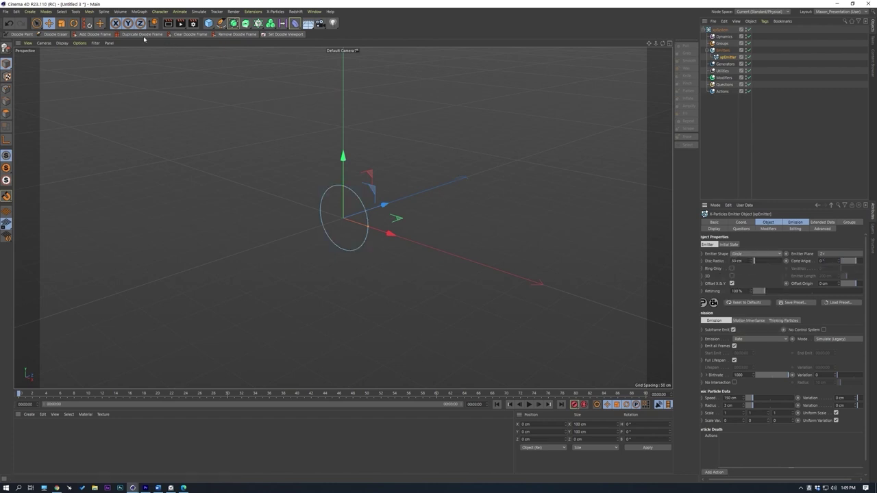
Step: Rotate the emitter to a pitch of 85° so it emits upward, and preview the particles before rewinding
left_click(74, 22)
left_click_drag(330, 195, 318, 244)
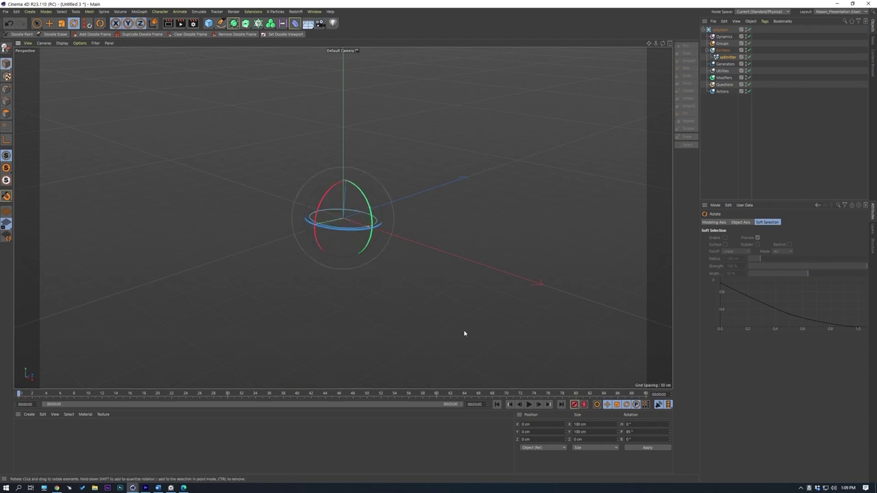
left_click(529, 404)
left_click(529, 405)
left_click(496, 404)
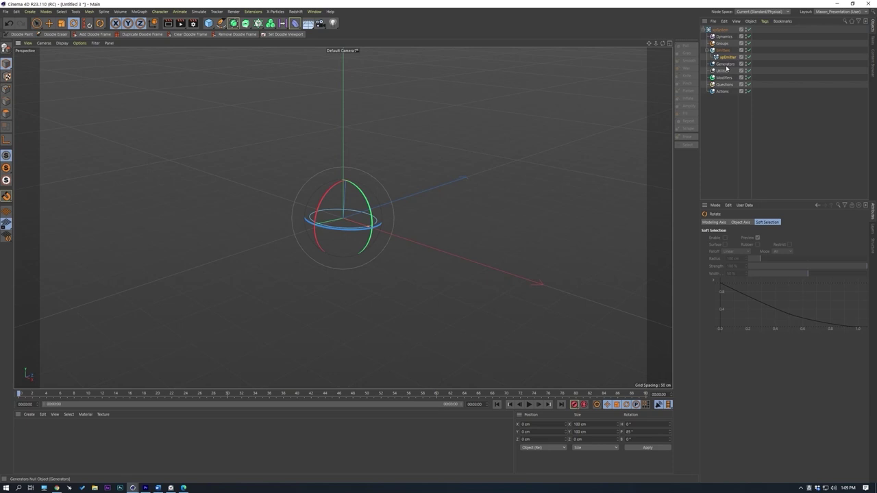
Step: Add an xpTrail generator and assign the xpEmitter as its emitter
left_click(725, 63)
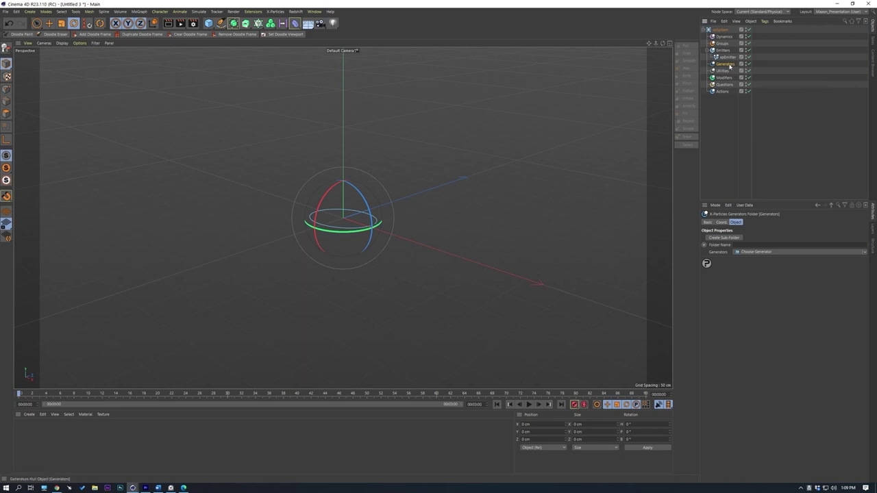
left_click(861, 252)
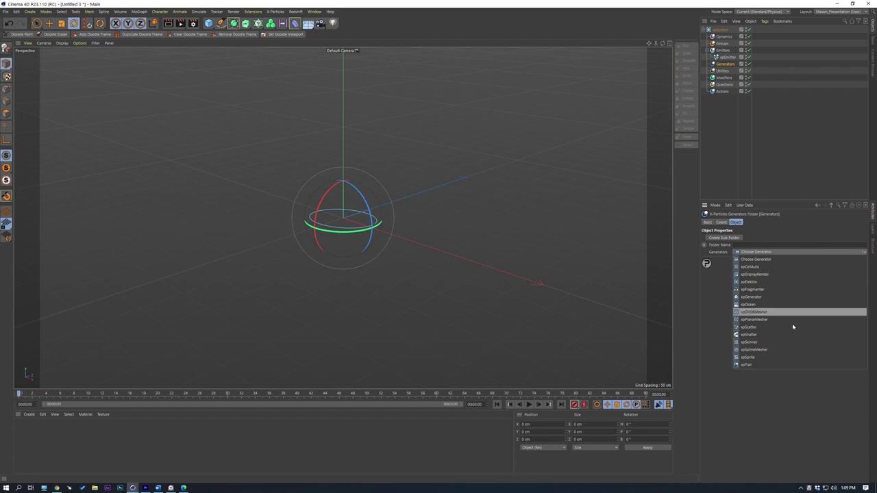
left_click(770, 365)
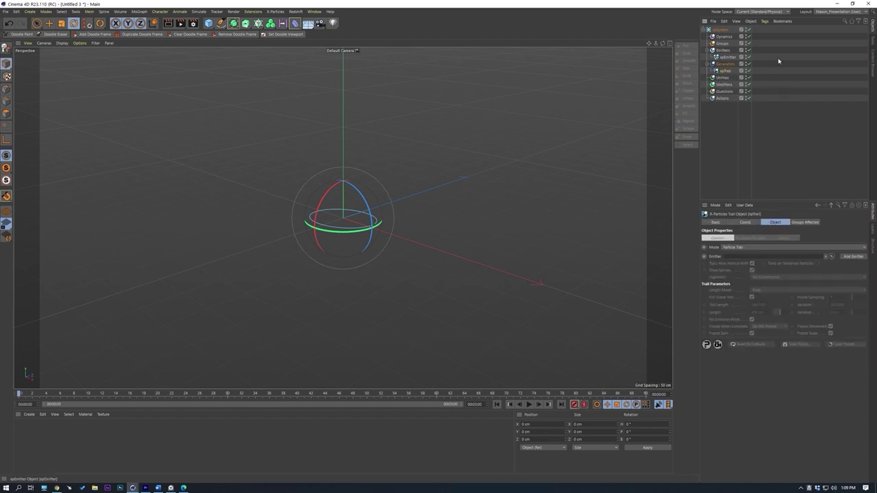
left_click_drag(728, 58, 733, 256)
Step: Set the emitter's emission to Shot with a shot count of 15, and preview the trails before rewinding
left_click(727, 58)
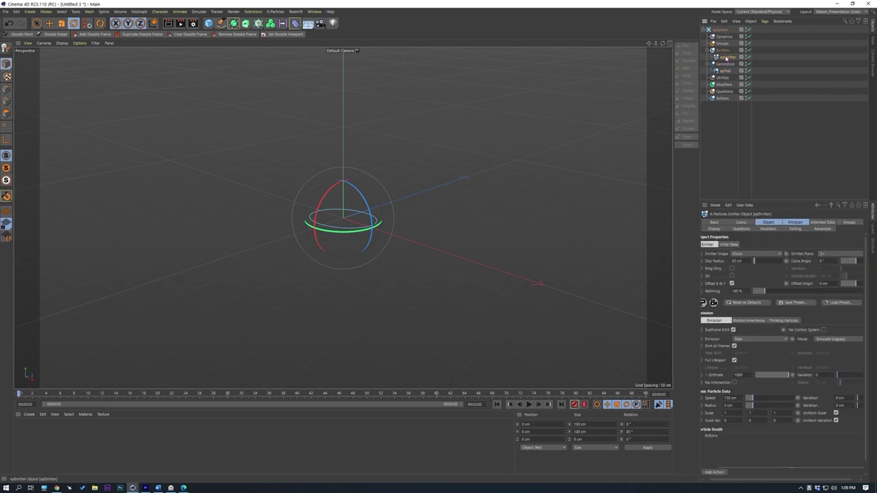
left_click(795, 222)
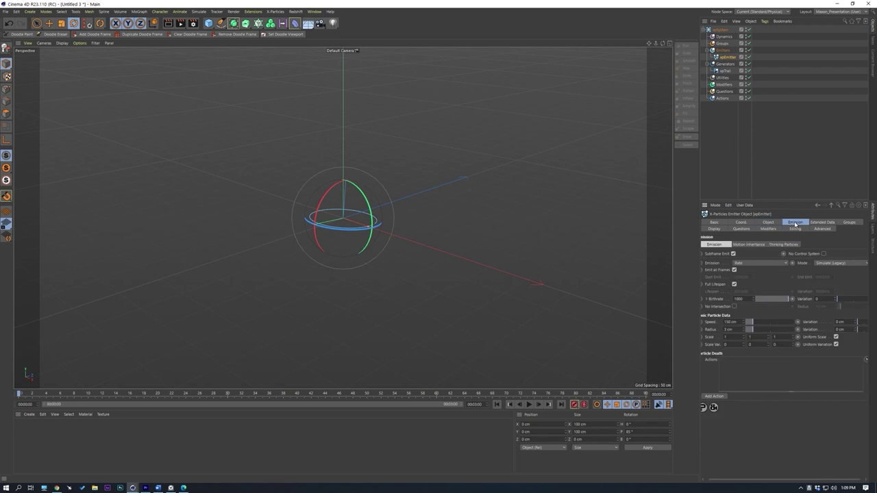
left_click(735, 263)
left_click(748, 275)
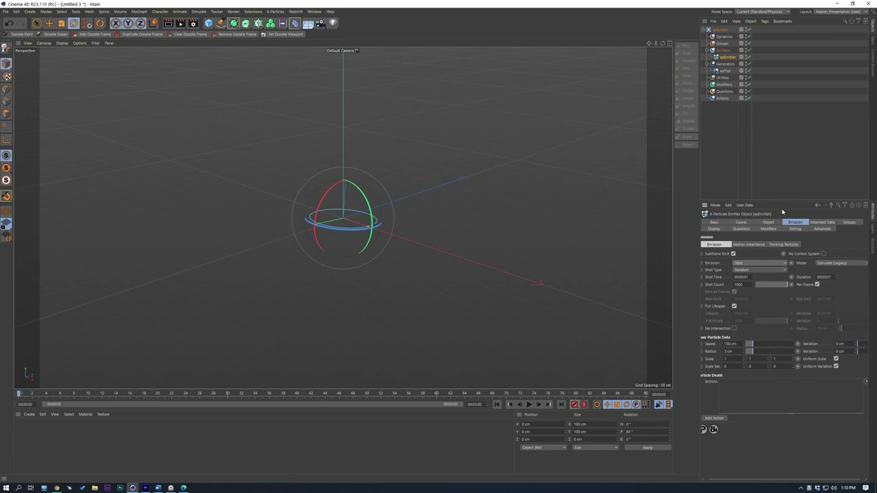
double_click(739, 284)
type("15")
key("Return")
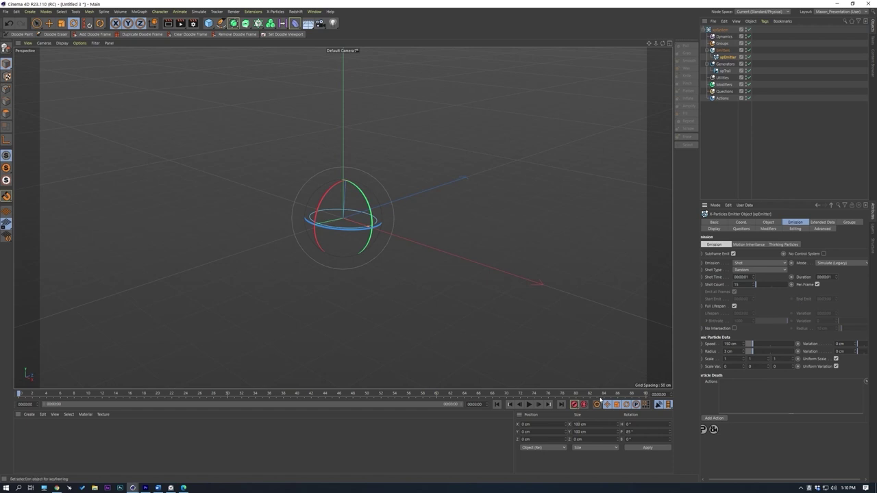
left_click(528, 404)
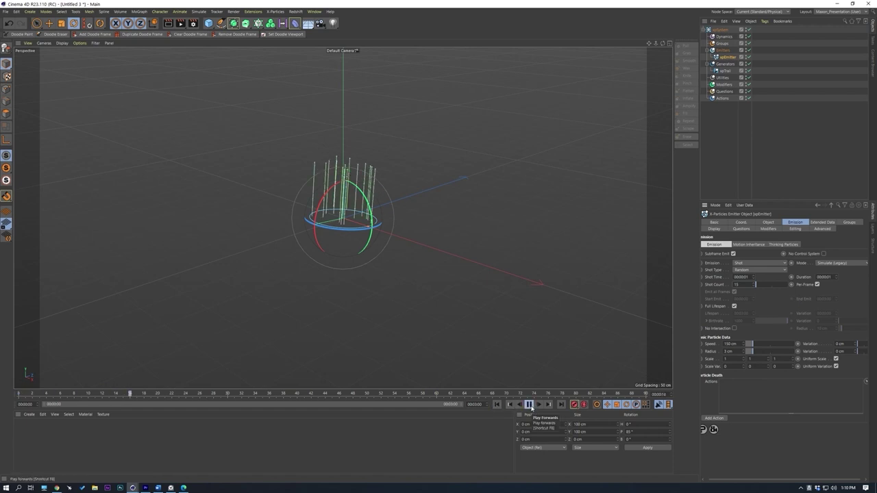
left_click(529, 404)
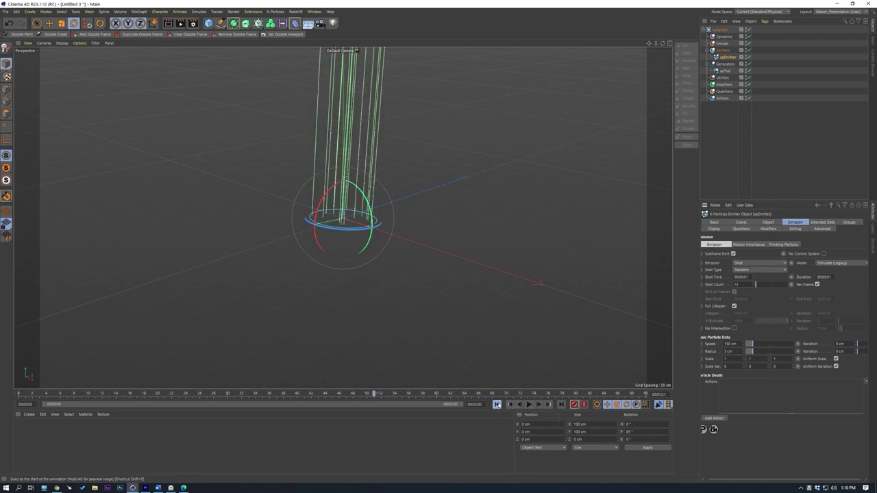
left_click(497, 404)
Step: Set the emitter's particle speed to 50 cm, play back the trails and rewind
left_click_drag(738, 343, 604, 312)
type("50")
key("Return")
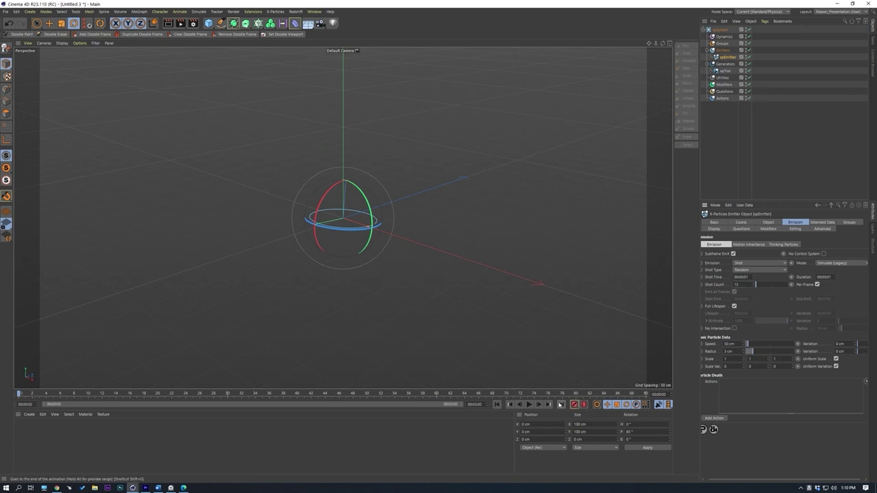
left_click(526, 405)
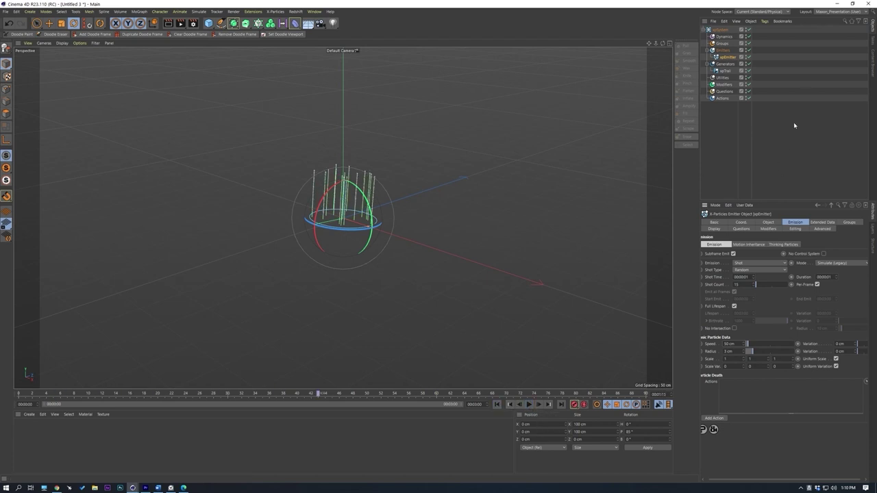
left_click(497, 405)
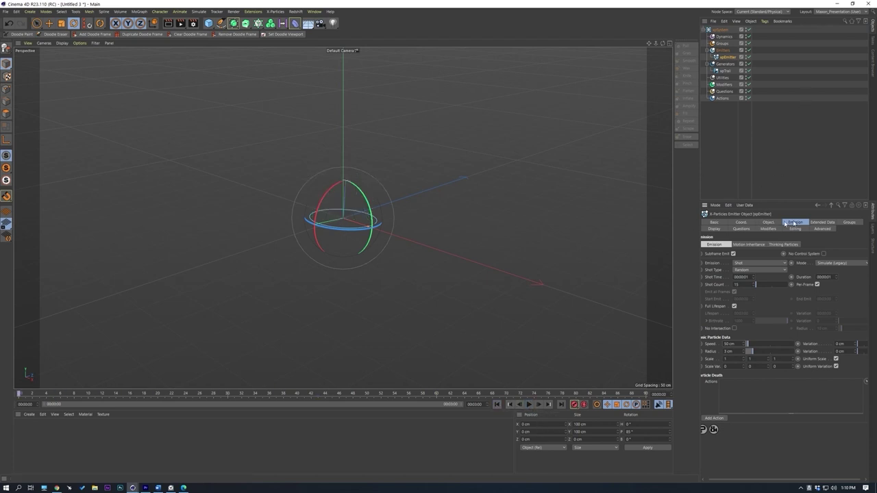
Step: Set the emitter's cone angle to 15°, play back the spreading trails and rewind
left_click(770, 223)
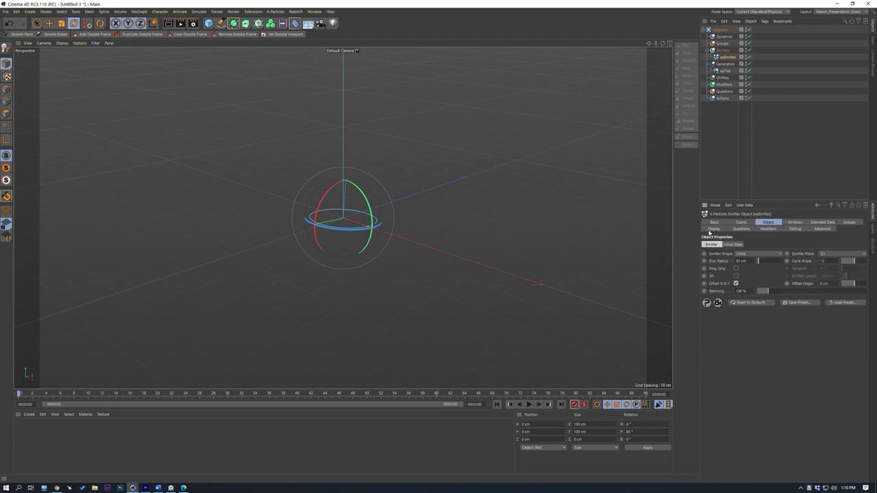
left_click(529, 404)
left_click(529, 405)
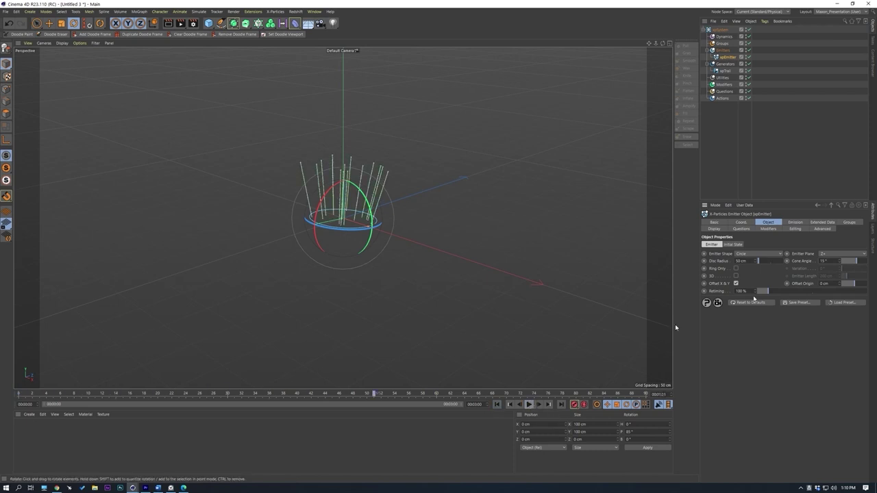
left_click(497, 404)
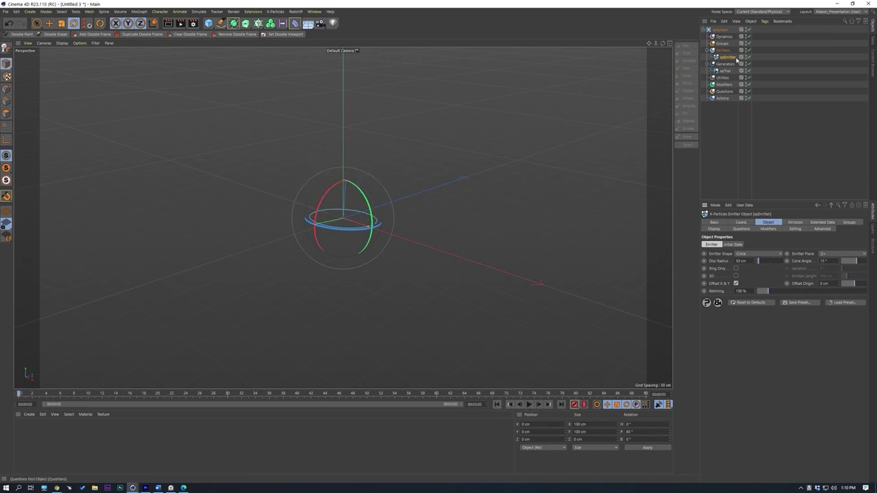
Step: Add an xpTurbulence motion modifier to the particle system
left_click(724, 84)
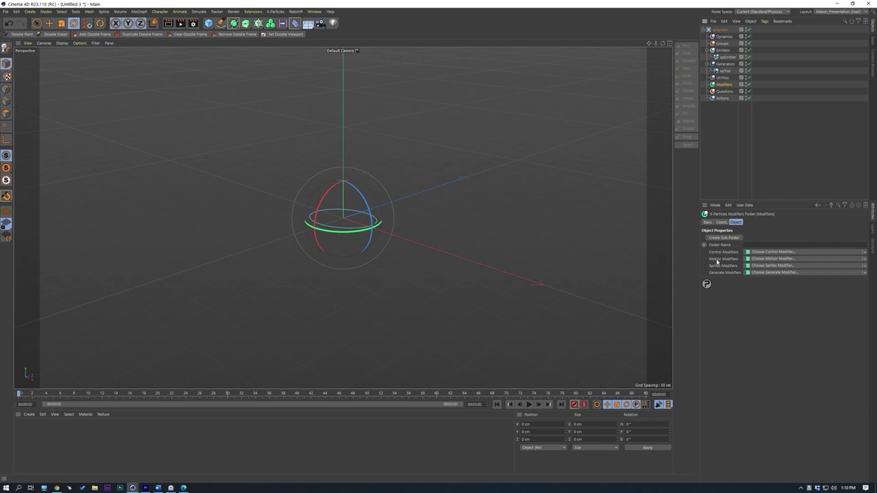
left_click(864, 261)
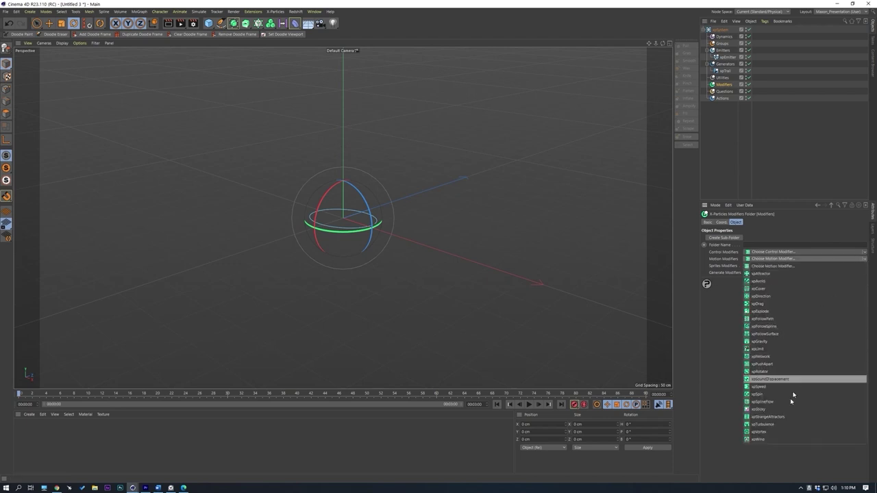
left_click(779, 426)
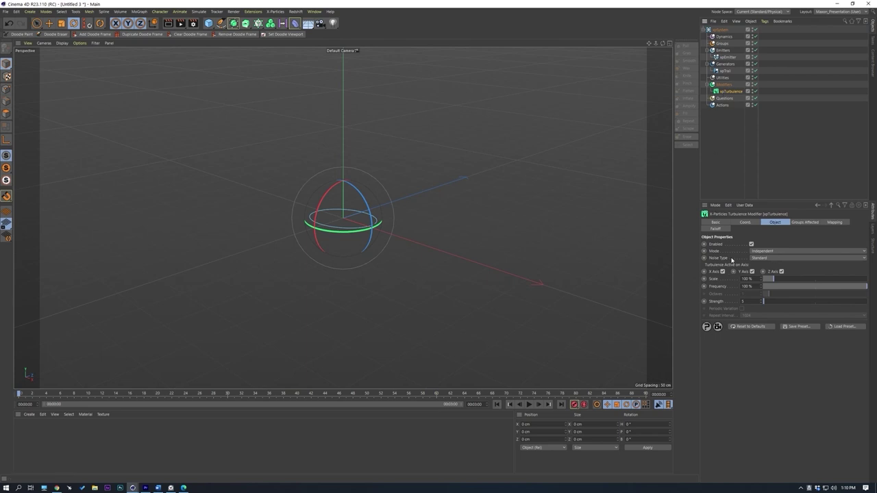
Step: Set the turbulence scale to 5% and strength to 10, play back the trails and rewind
double_click(751, 278)
type("5")
key("Return")
left_click(531, 404)
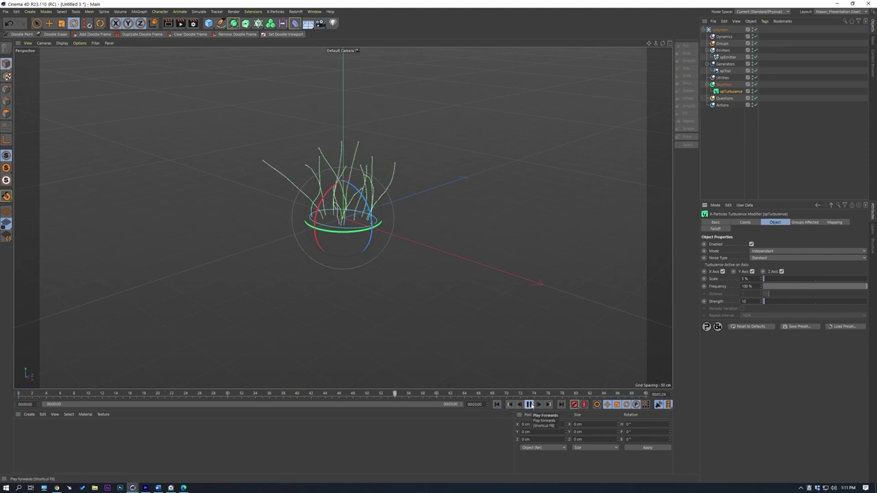
left_click(529, 405)
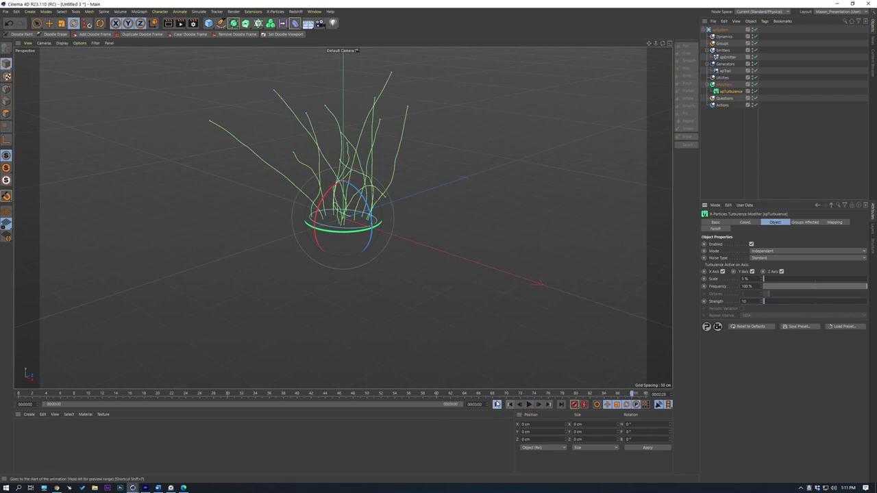
left_click(497, 404)
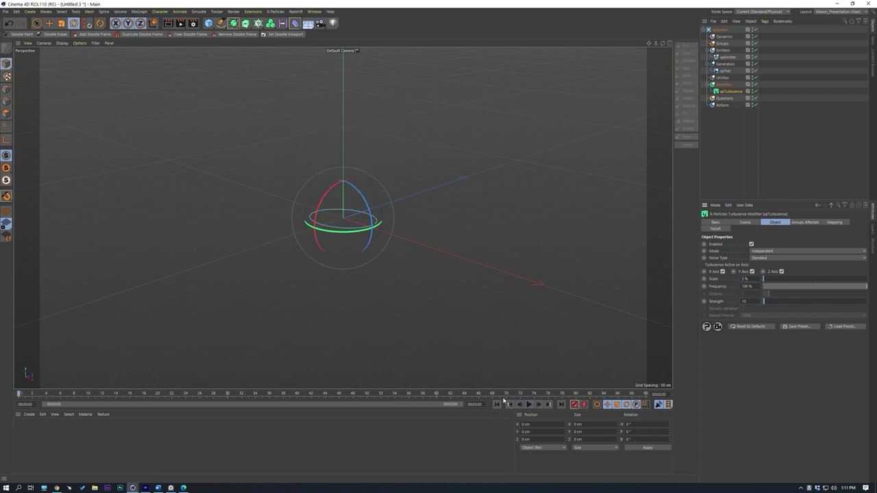
Step: Set the turbulence scale to 3%, replay the trail growth and stop with the trails partly grown
left_click(529, 404)
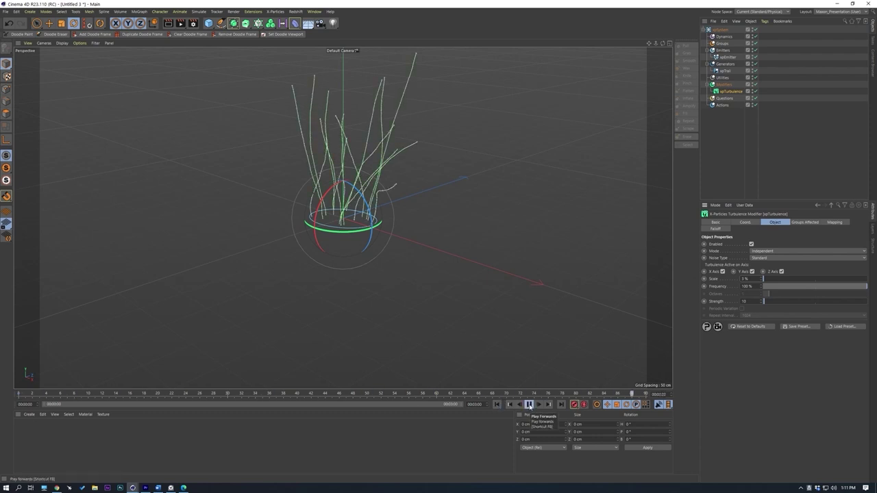
left_click(530, 404)
left_click(530, 404)
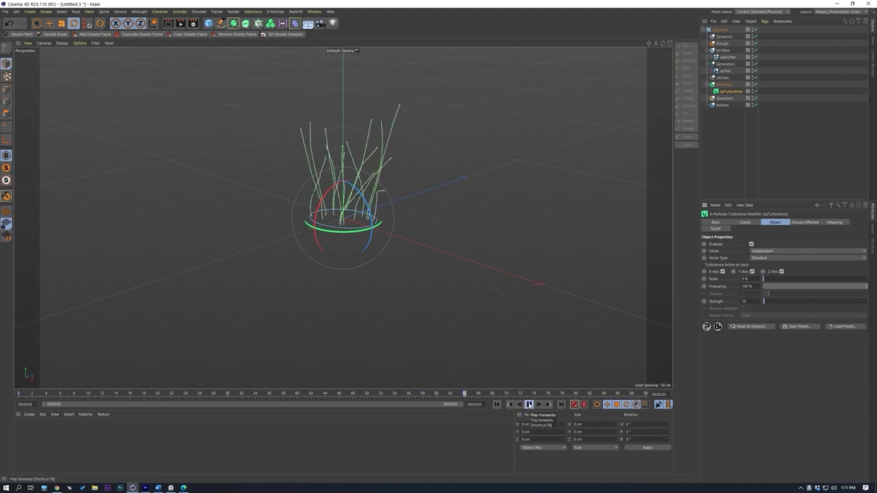
left_click(530, 404)
left_click_drag(396, 176, 467, 175, "alt")
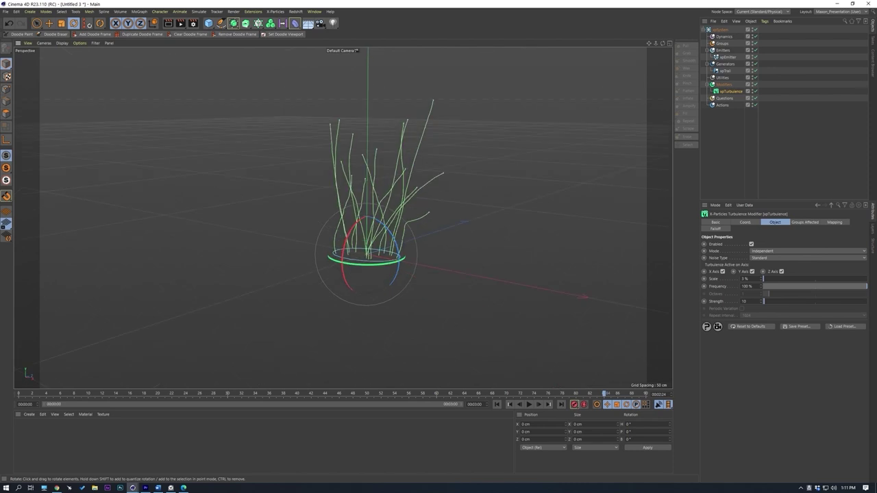
Step: Create a Current State to Object copy of xpTrail and move it out of the particle system's hierarchy
left_click(725, 72)
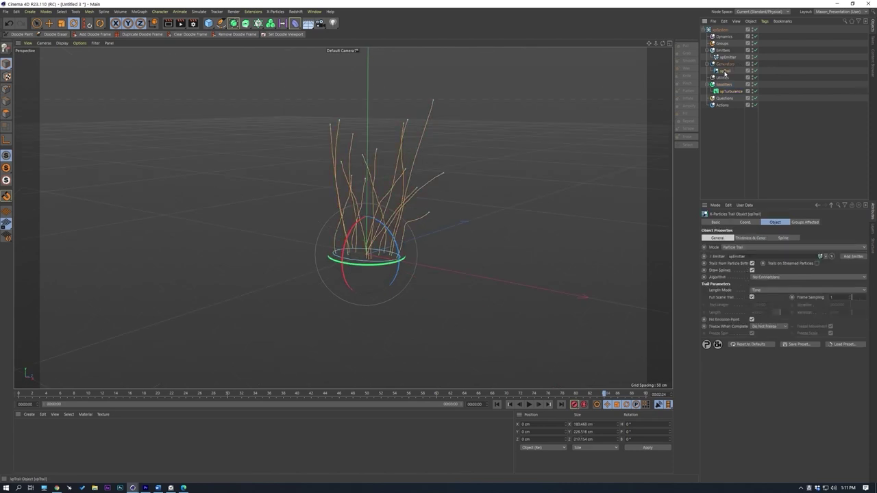
right_click(725, 74)
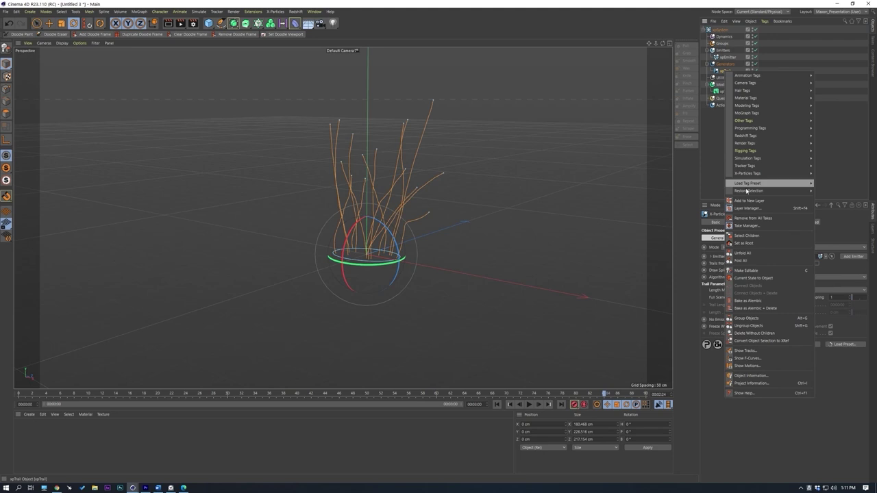
left_click(744, 278)
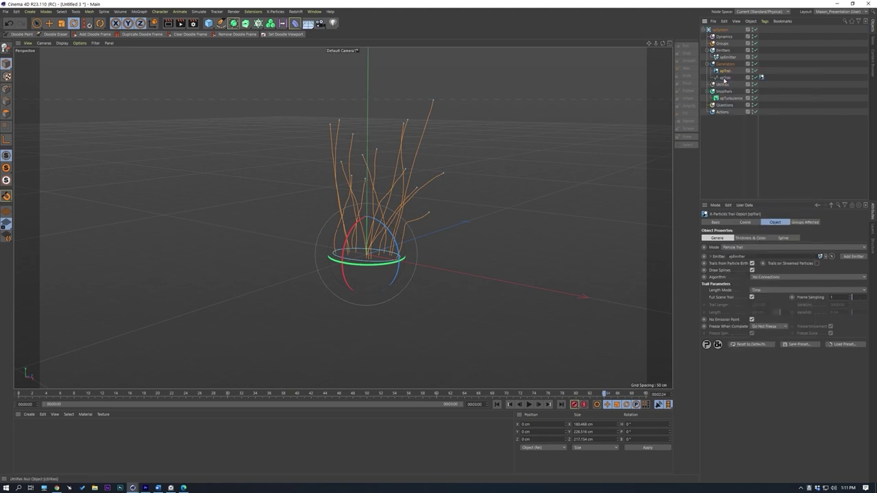
left_click(724, 78)
left_click_drag(724, 78, 719, 113)
Step: Delete the leftover xpTrail tag from the copied spline, then collapse and disable the xpSystem
left_click(761, 112)
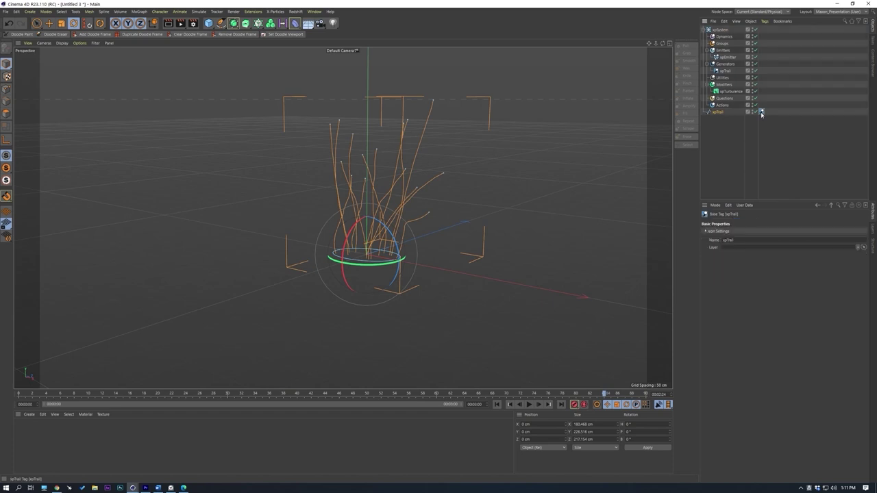
key("Delete")
left_click(705, 30)
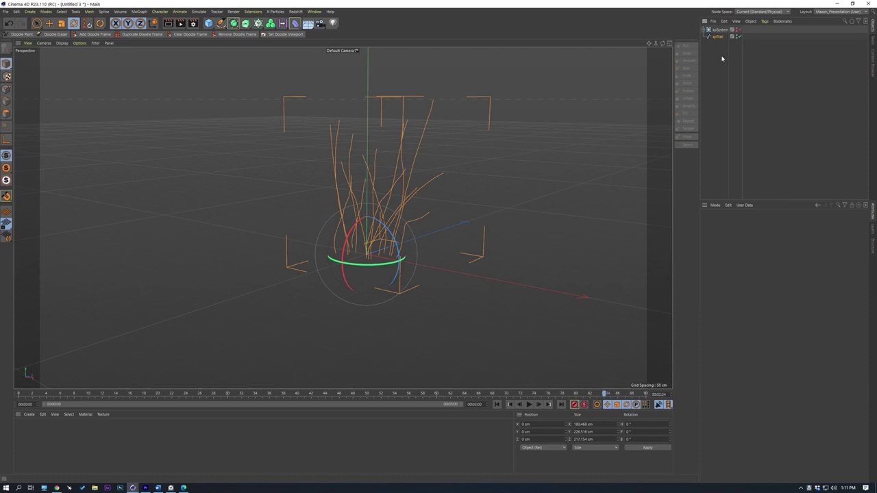
Step: Inspect the copied trail spline's points, return to model mode and examine its shape from several angles
left_click(718, 37)
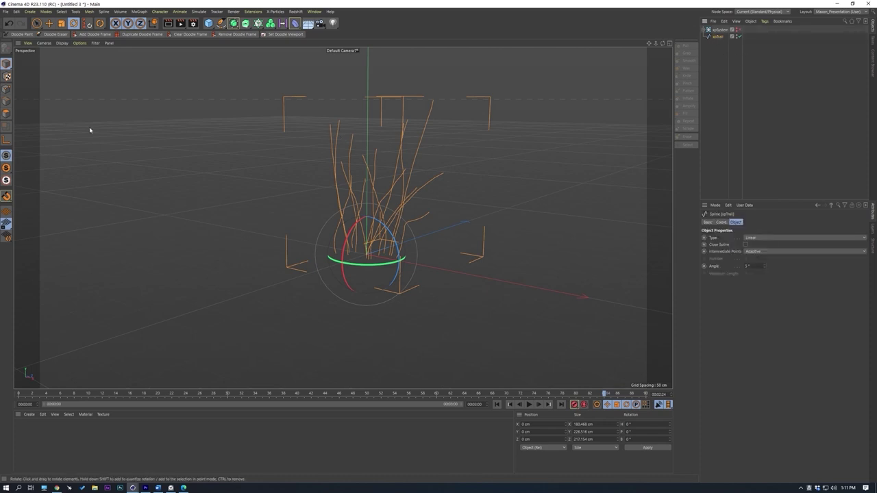
left_click(6, 90)
left_click_drag(343, 148, 361, 191, "alt")
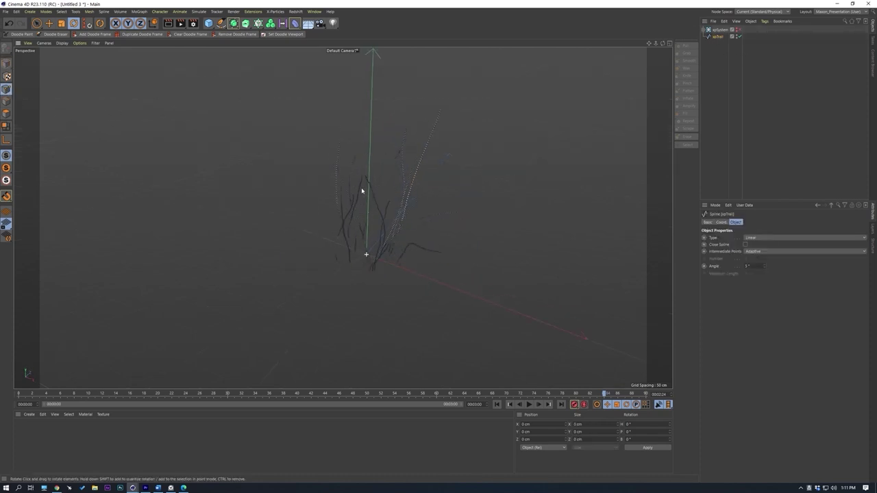
left_click(6, 63)
left_click_drag(490, 151, 413, 147, "alt")
middle_click_drag(449, 150, 472, 170, "alt")
left_click_drag(472, 171, 434, 174, "alt")
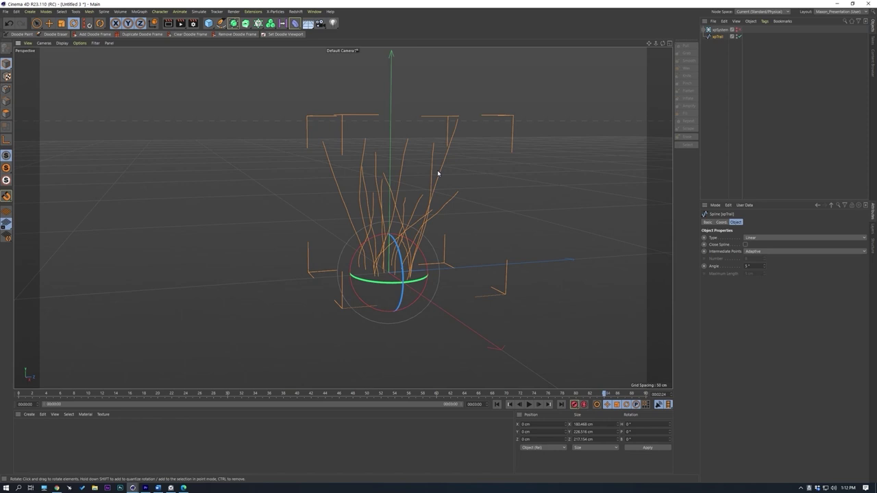
left_click_drag(443, 179, 459, 187, "alt")
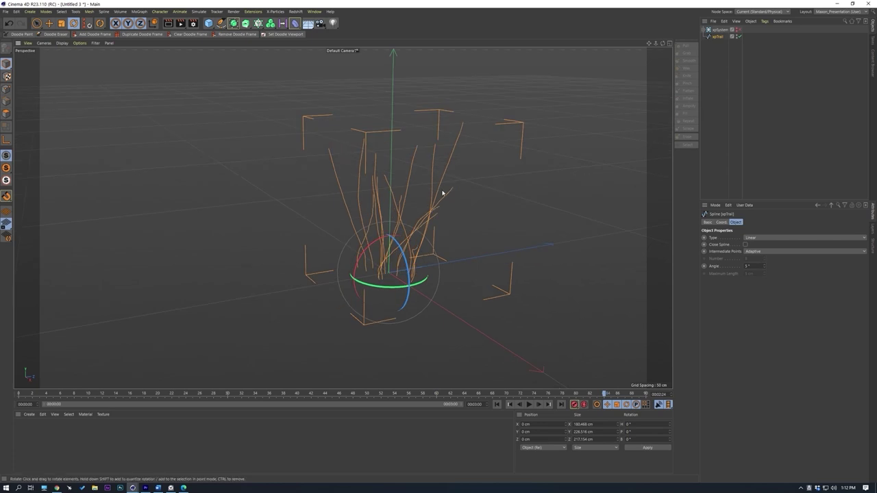
mouse_move(500, 223)
left_mouse_down("alt")
mouse_move(513, 215)
mouse_move(503, 199)
mouse_move(472, 207)
mouse_move(484, 218)
left_mouse_up("alt")
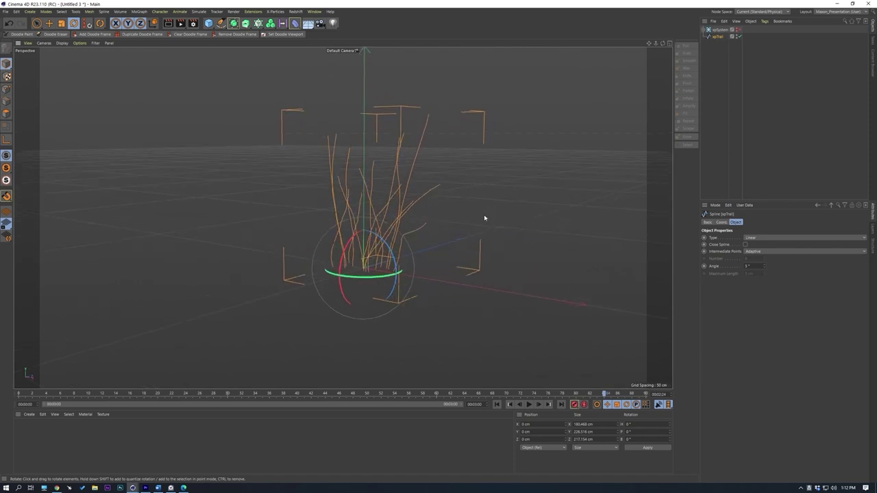
mouse_move(477, 147)
left_mouse_down("alt")
mouse_move(466, 139)
mouse_move(487, 152)
mouse_move(470, 154)
left_mouse_up("alt")
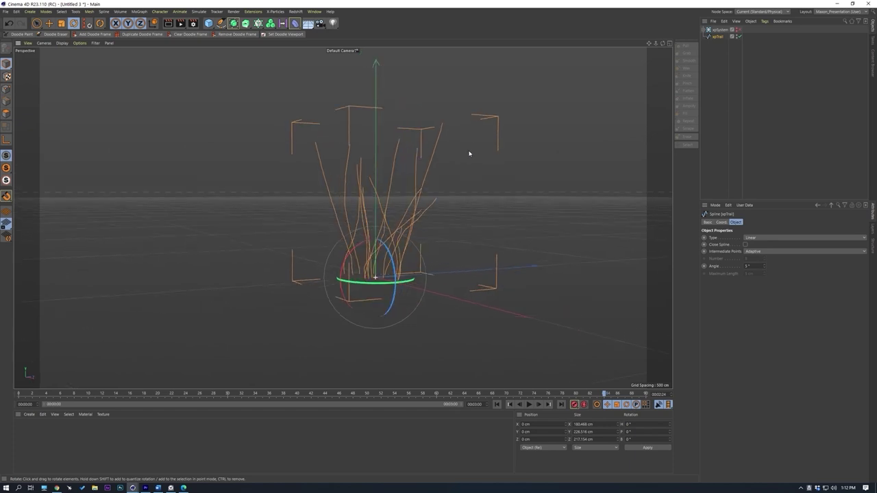
left_click_drag(539, 111, 656, 75, "alt")
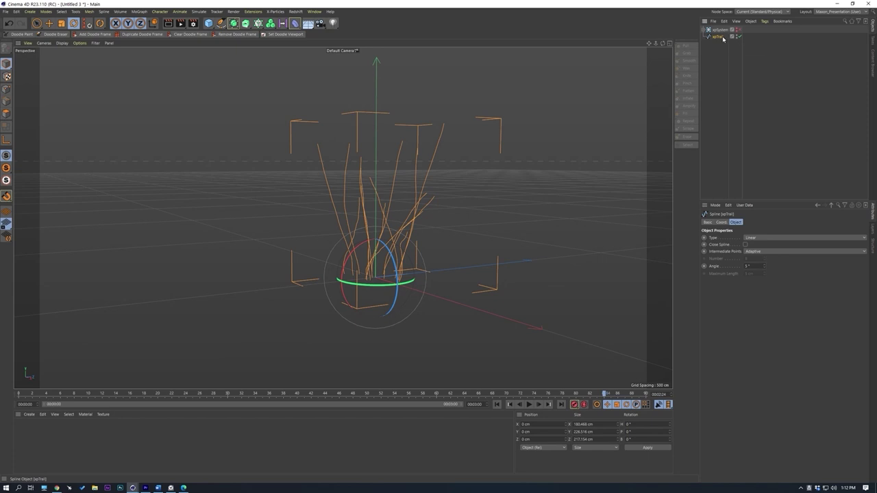
left_click_drag(487, 114, 667, 89, "alt")
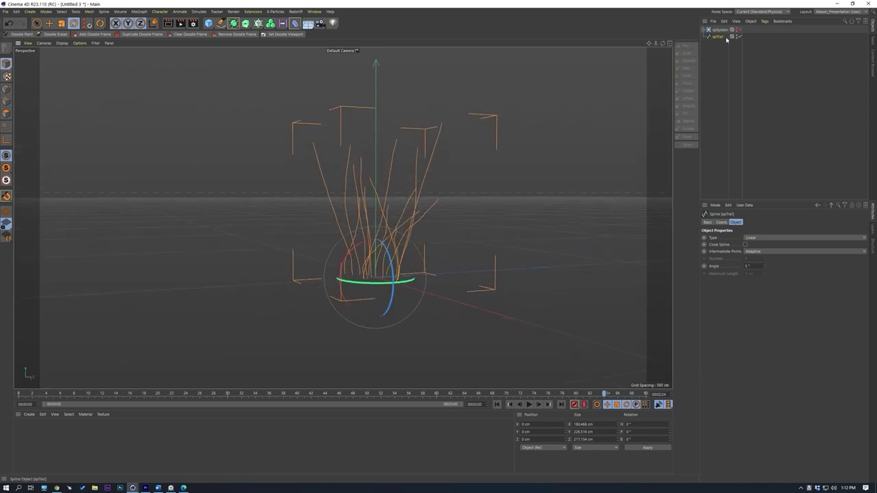
Step: Add a Redshift Object tag to the trail spline and set its curve mode to Hair Strands
right_click(717, 36)
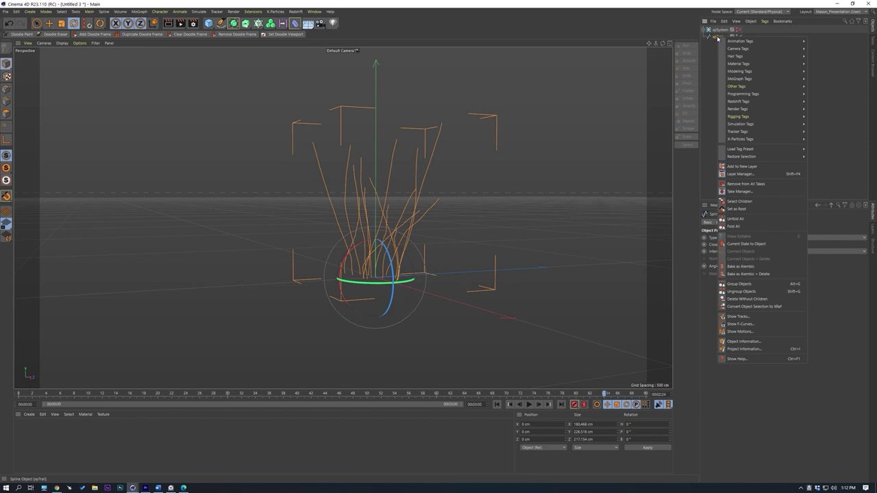
mouse_move(740, 101)
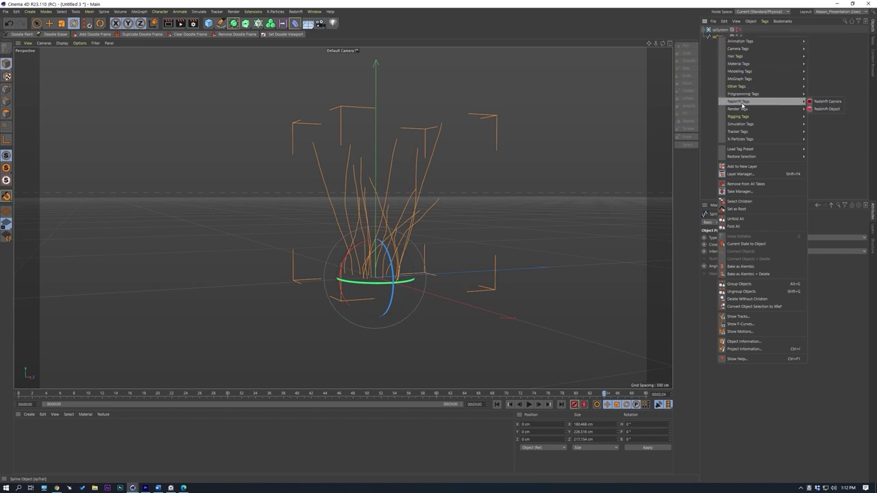
left_click(827, 109)
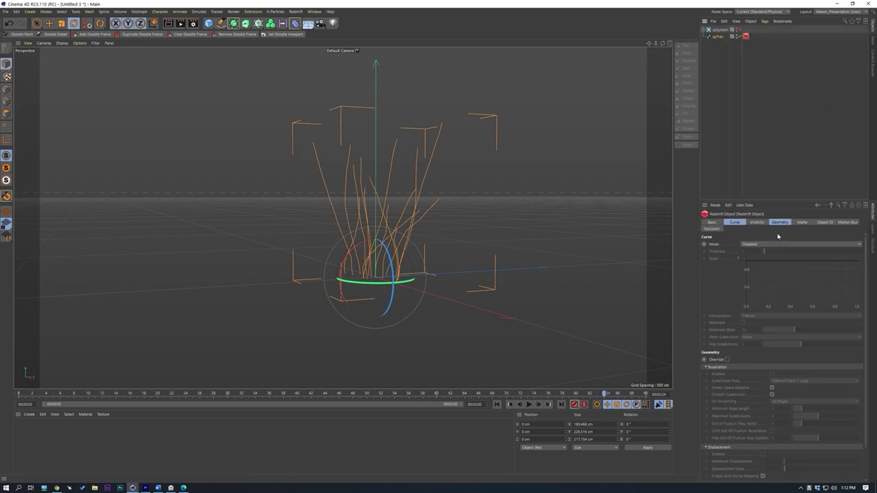
left_click(740, 222)
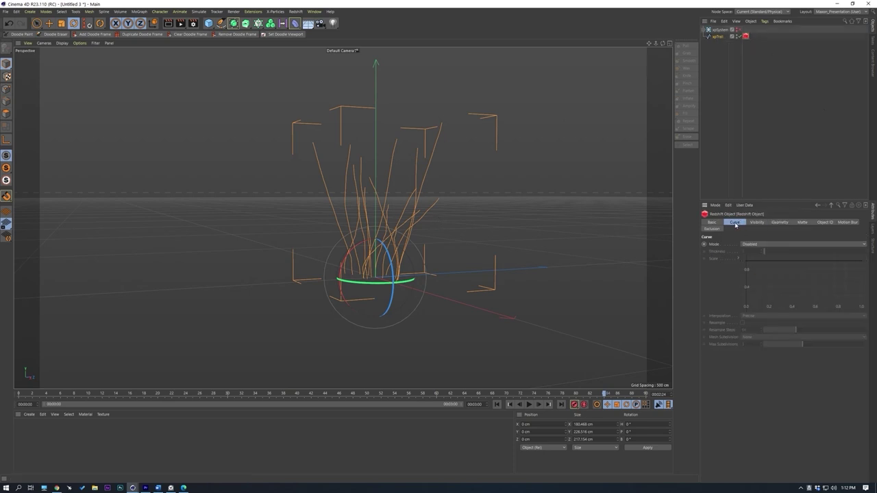
left_click(752, 244)
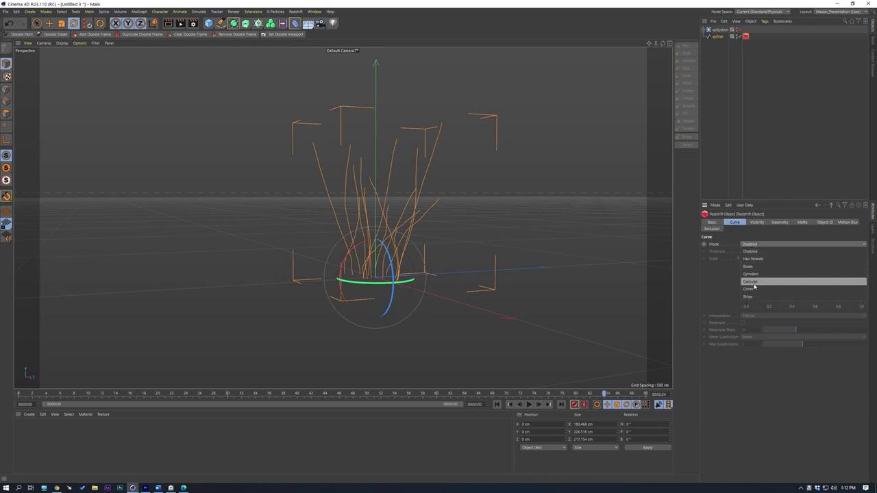
left_click(753, 258)
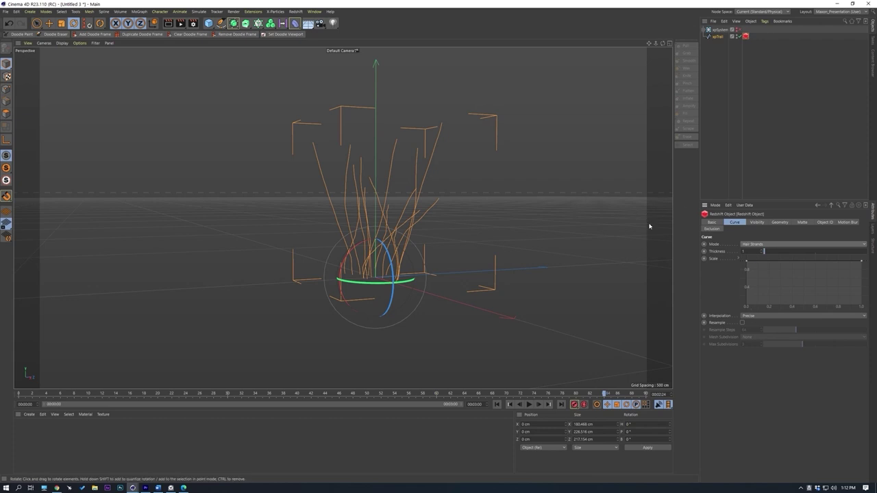
left_click(733, 125)
Step: Bring up the Redshift RenderView beside the viewport and render a live preview of the strands
mouse_move(132, 488)
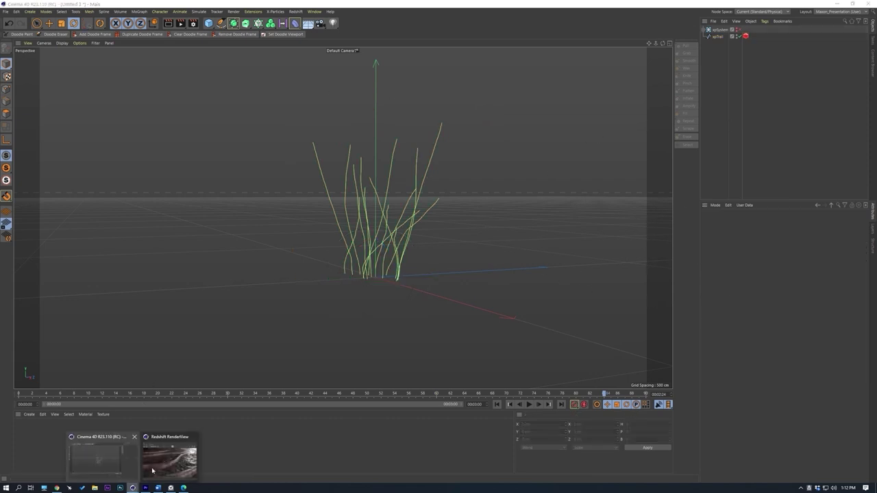
left_click(175, 461)
left_click_drag(459, 32, 606, 152)
left_click(518, 177)
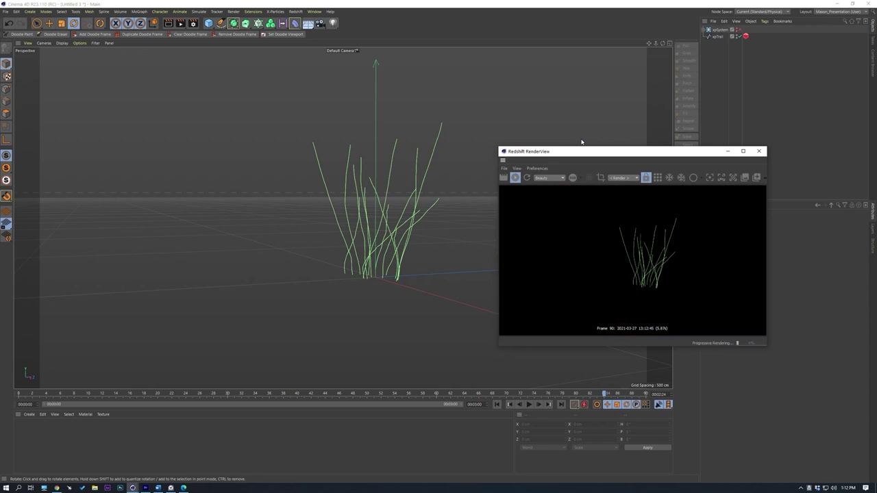
left_click(380, 217)
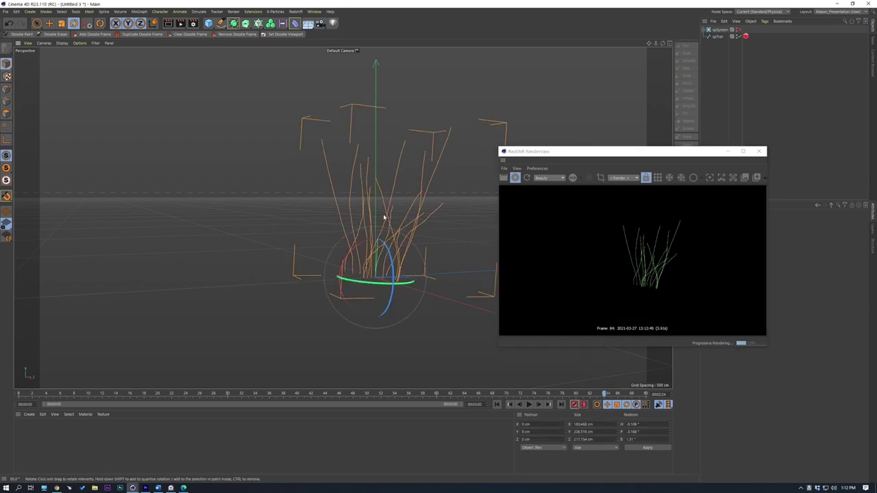
key("ctrl+z")
key("ctrl+z")
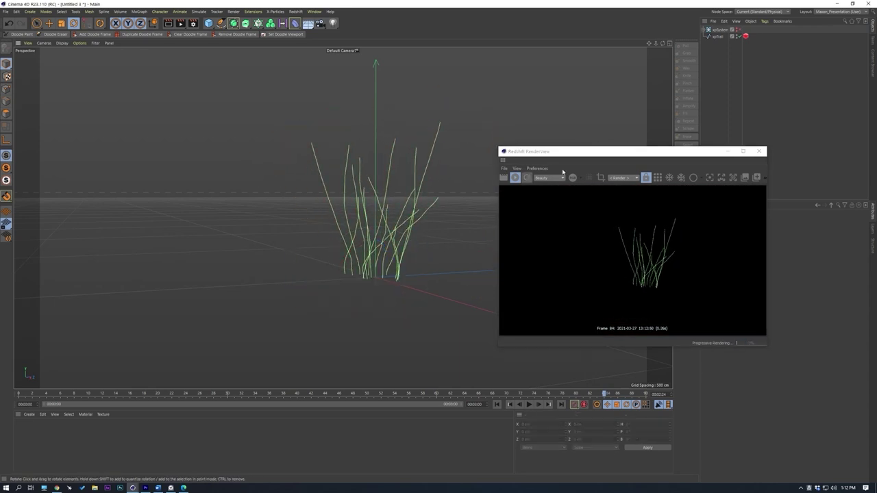
Step: Taper the strands with a curved Scale graph falling to zero at the tips, and restart the live render
left_click(516, 177)
left_click(745, 36)
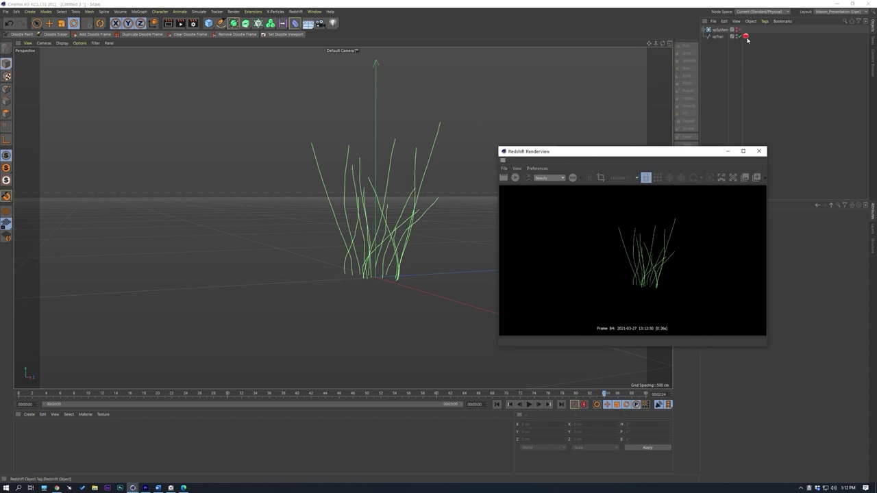
left_click_drag(689, 152, 243, 189)
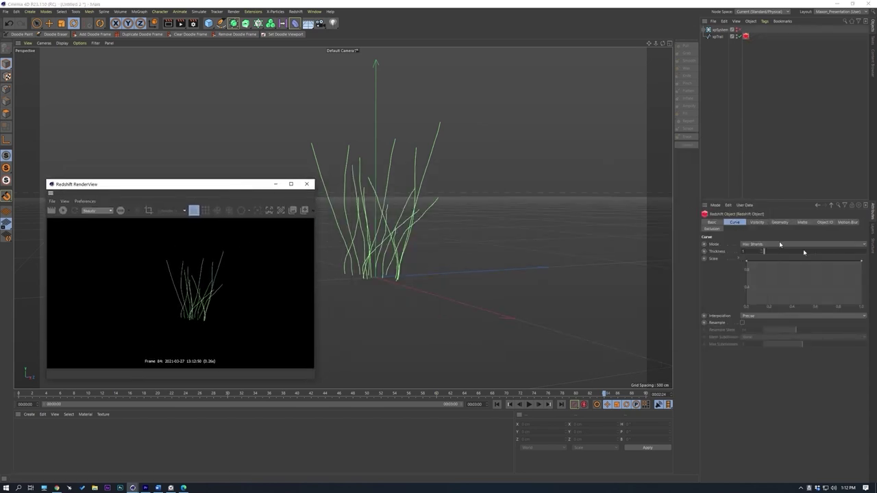
left_click_drag(861, 266, 848, 282)
left_click_drag(238, 184, 330, 170)
left_click(155, 196)
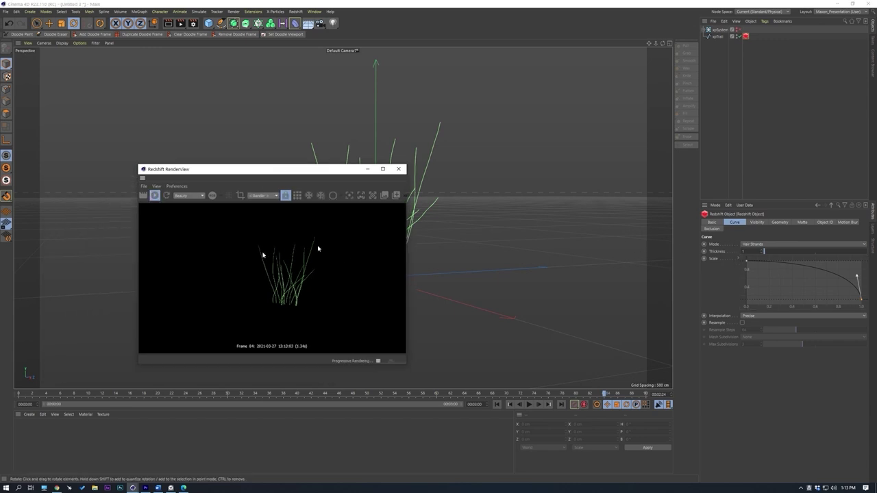
Step: Set the strand thickness to 0.5, stop the live render and move the RenderView clear of the strands
left_click_drag(748, 251, 686, 231)
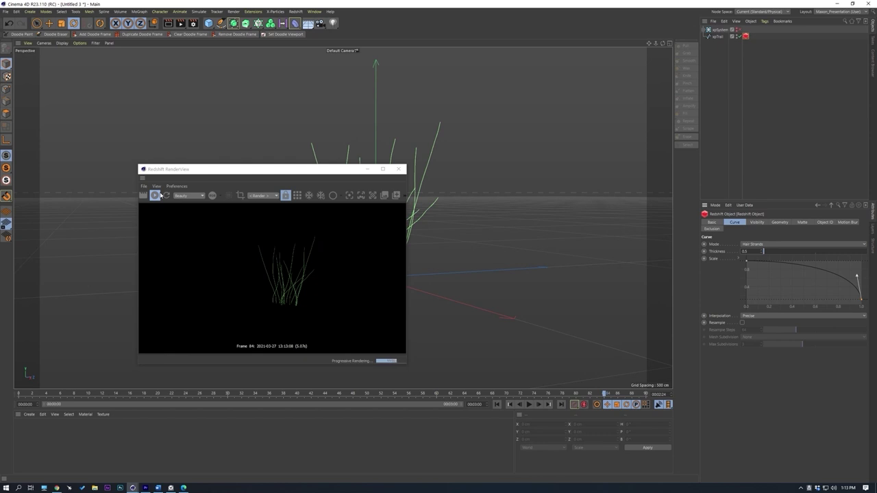
left_click(155, 195)
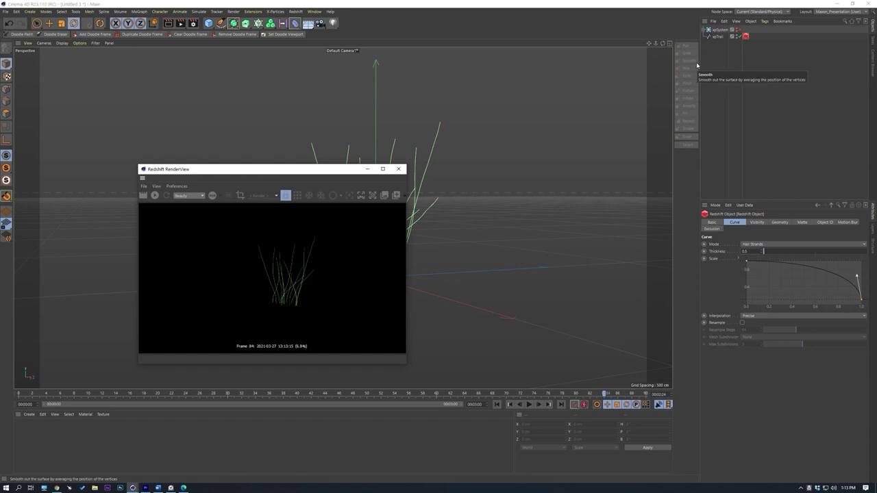
left_click_drag(319, 173, 172, 194)
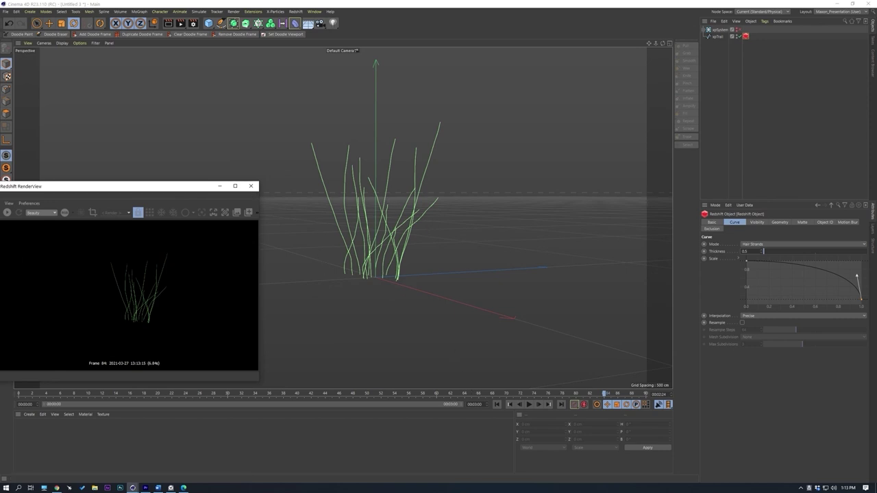
Step: Play the timeline briefly to check the extracted spline for motion, stop and rewind to the first frame
left_click(529, 404)
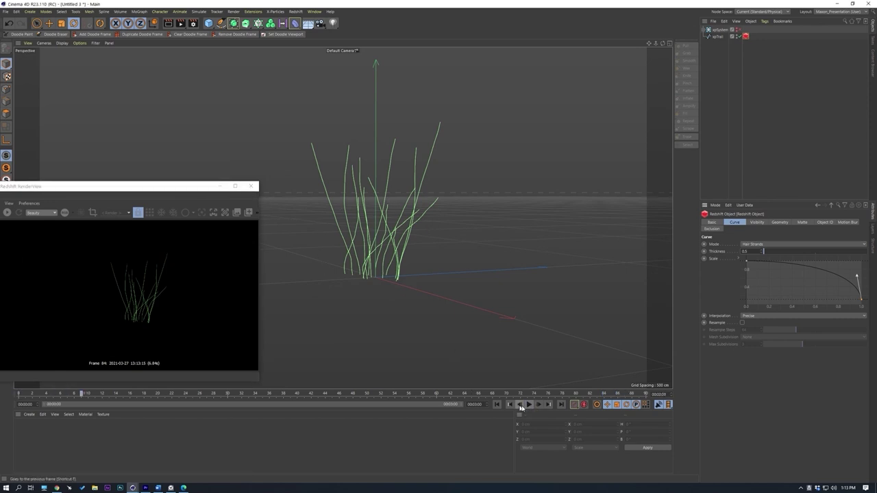
left_click(529, 405)
left_click(498, 404)
Step: Add a Displacer deformer and make it a child of the trail spline
left_click(718, 37)
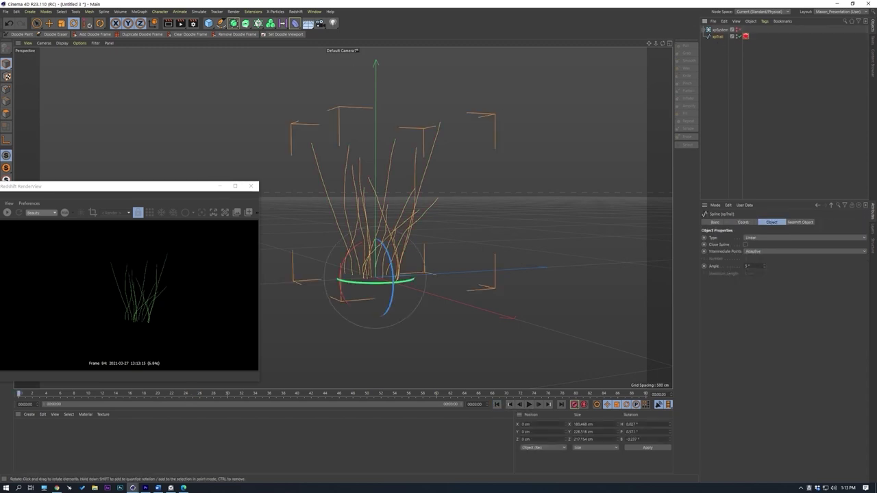
left_click(295, 23)
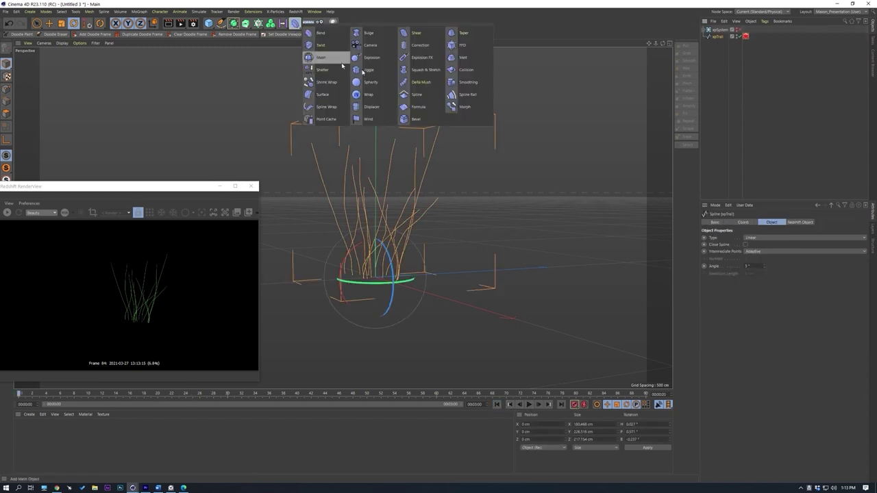
left_click(389, 107)
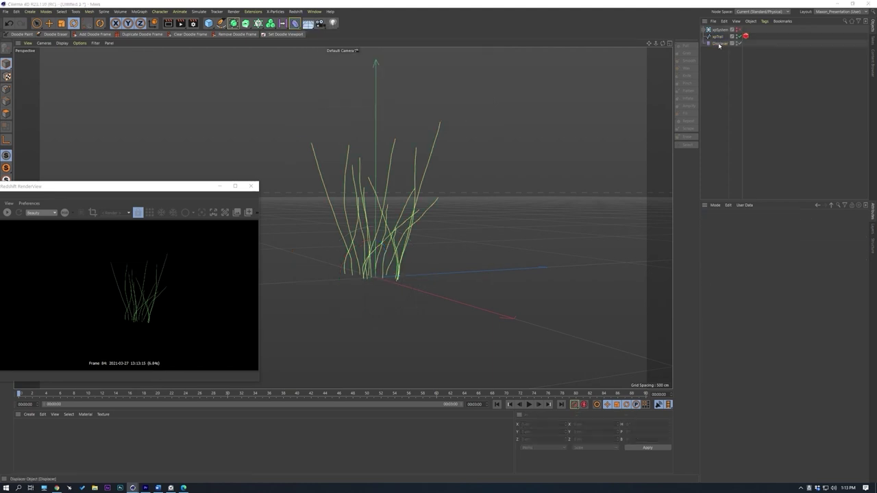
mouse_move(719, 45)
left_mouse_down()
mouse_move(730, 44)
mouse_move(718, 37)
left_mouse_up()
left_click(718, 37)
left_click(719, 43)
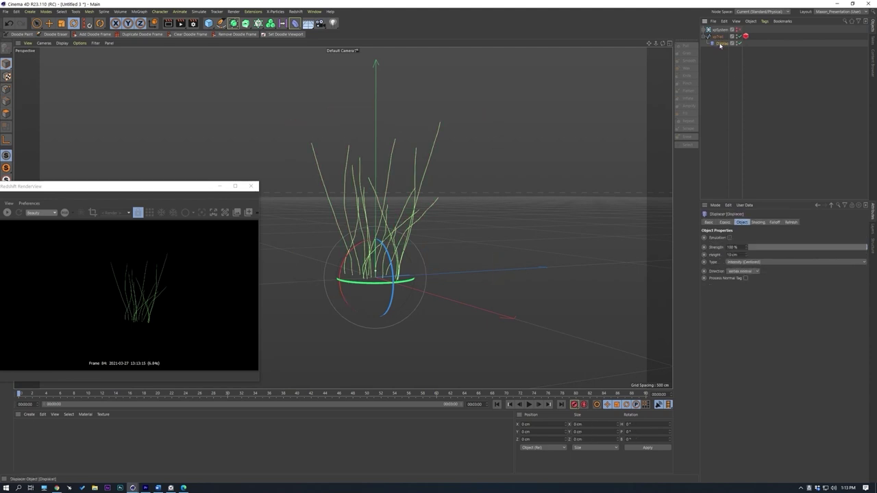
Step: Load a Noise shader into the Displacer, set the noise's animation speed to 1 and start playback
left_click(758, 222)
left_click(726, 245)
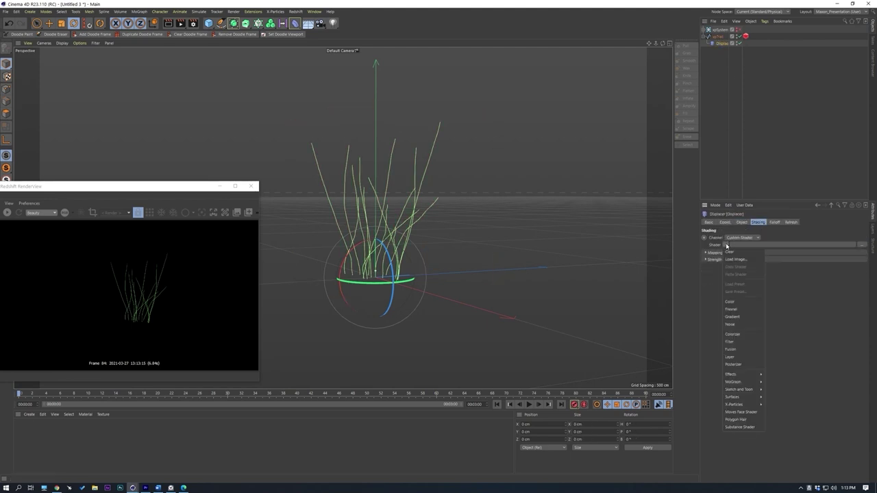
left_click(743, 325)
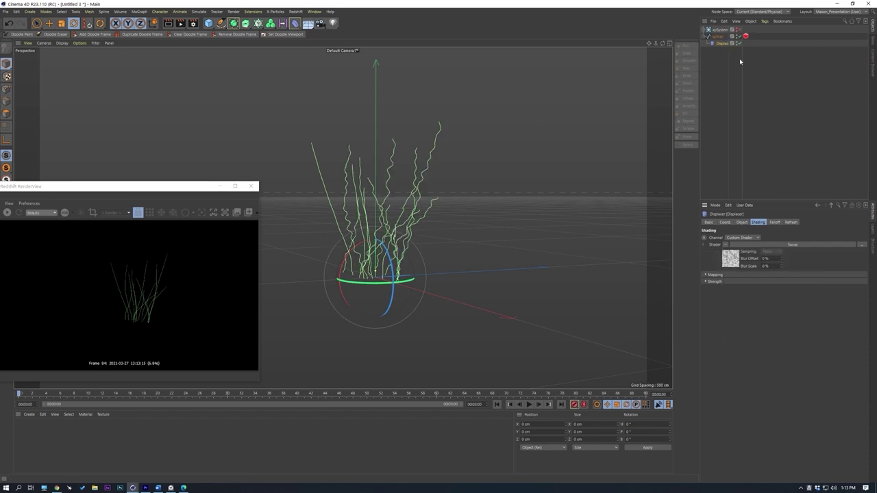
left_click_drag(742, 61, 769, 61)
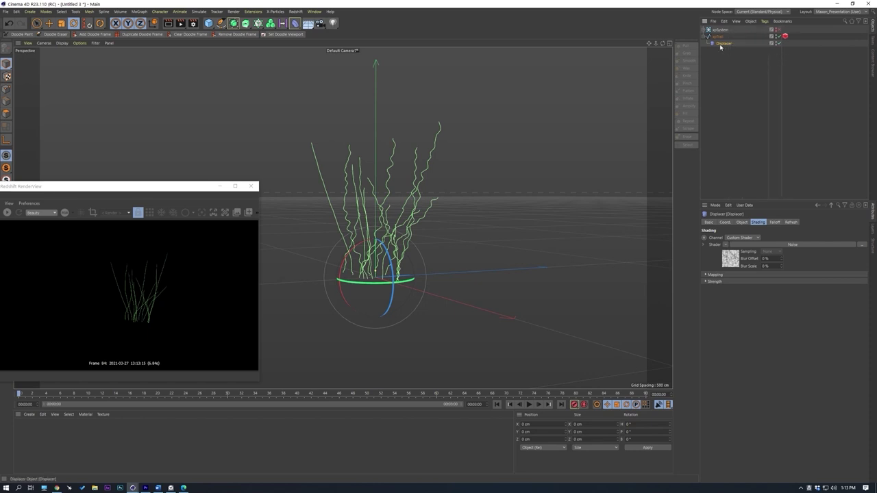
left_click(529, 404)
left_click(791, 244)
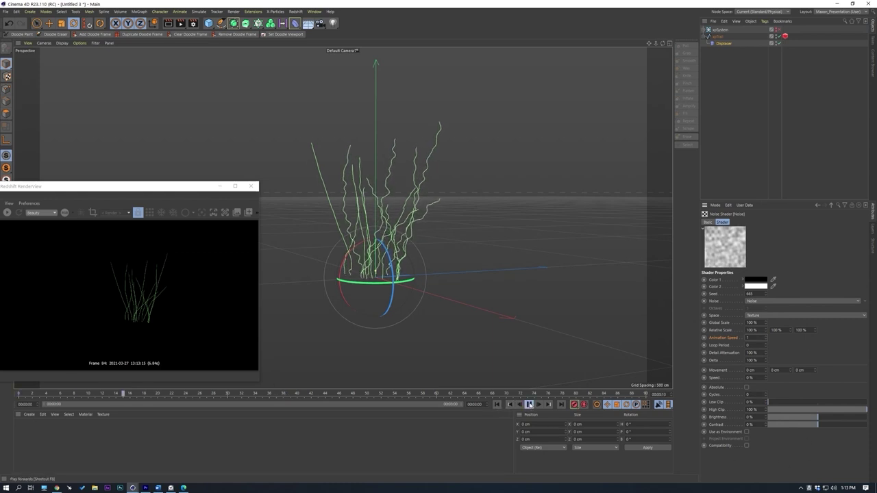
Step: Watch the displaced strands move from several angles and stop the playback
left_click_drag(454, 195, 470, 212, "alt")
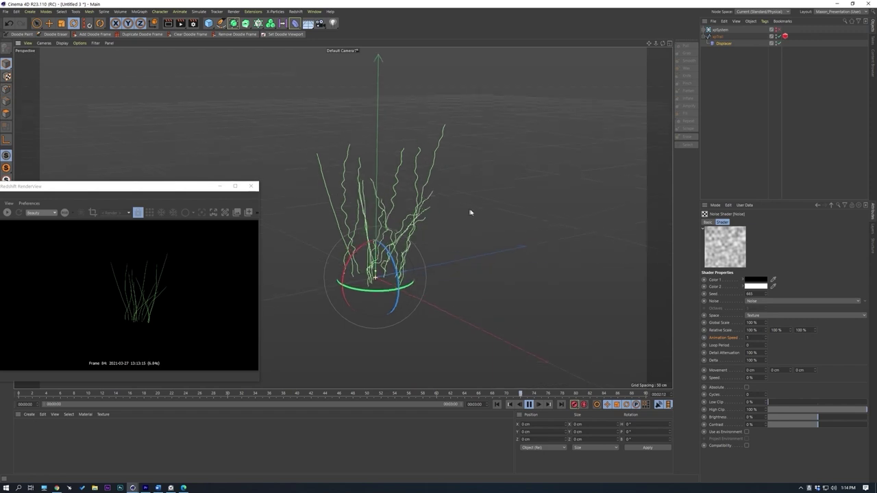
left_click_drag(540, 221, 470, 199, "alt")
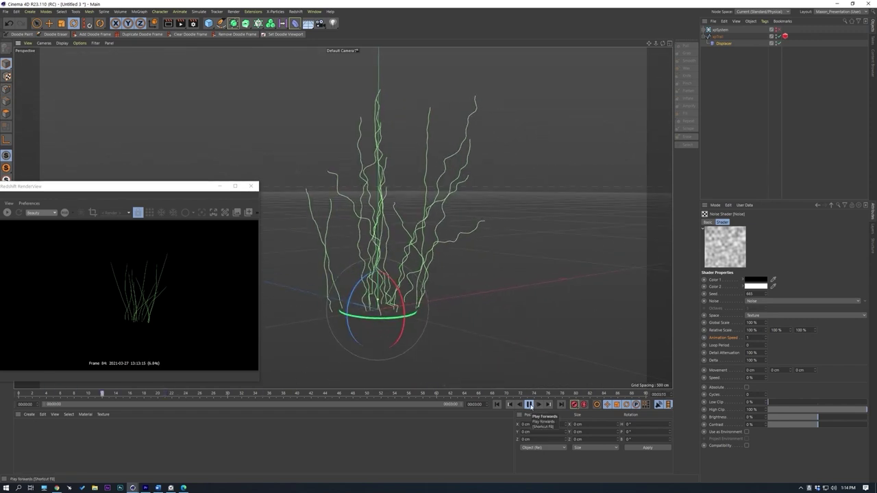
left_click(529, 404)
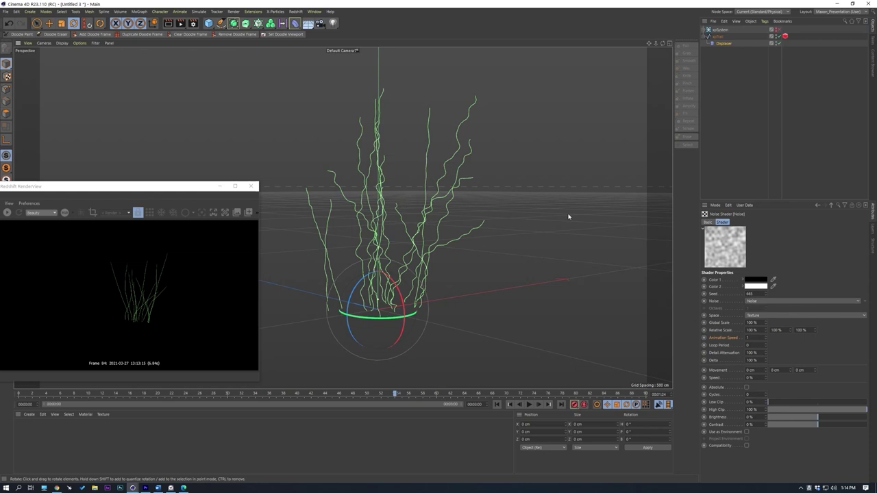
Step: Reframe the strands, move the RenderView over the viewport and start the live render
left_click_drag(565, 215, 507, 244, "alt")
left_click_drag(517, 207, 457, 158, "alt")
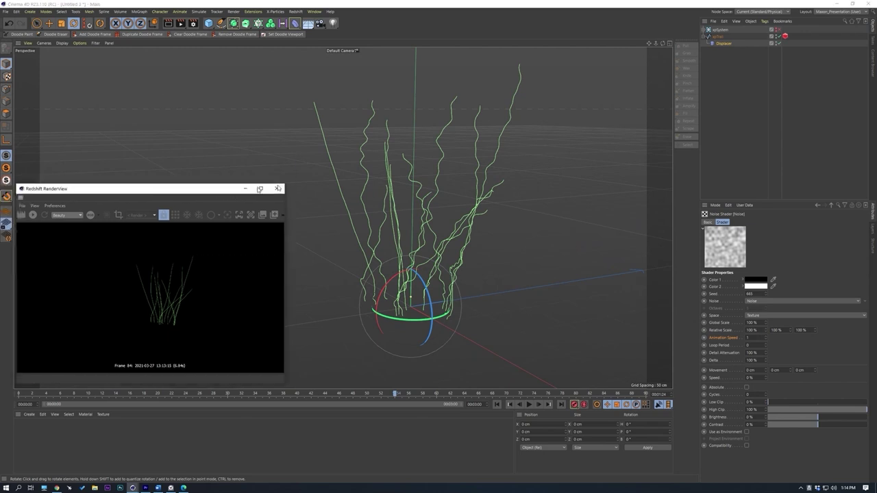
left_click_drag(192, 184, 561, 155)
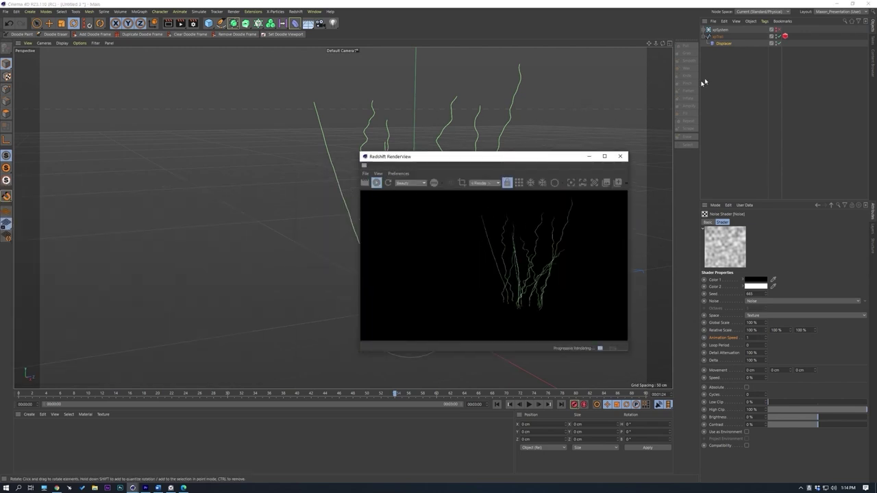
Step: Set the Displacer's height to 5 cm
left_click(725, 43)
left_click(741, 222)
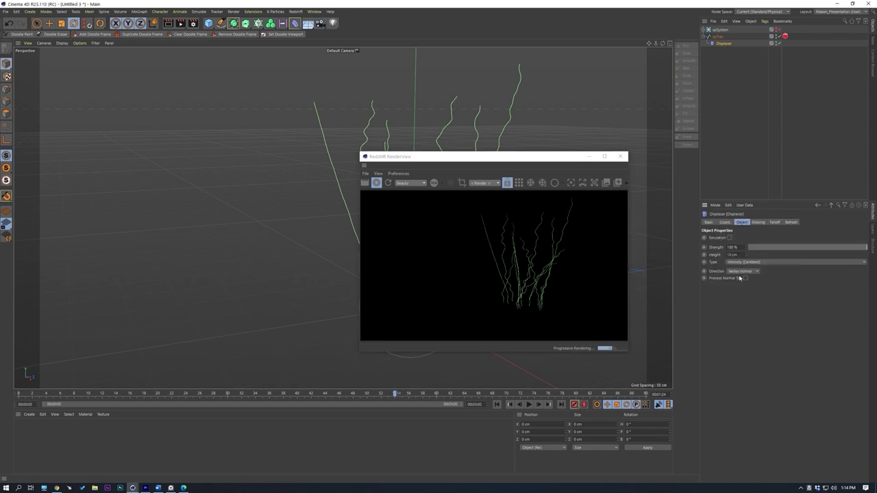
type("5")
key("Return")
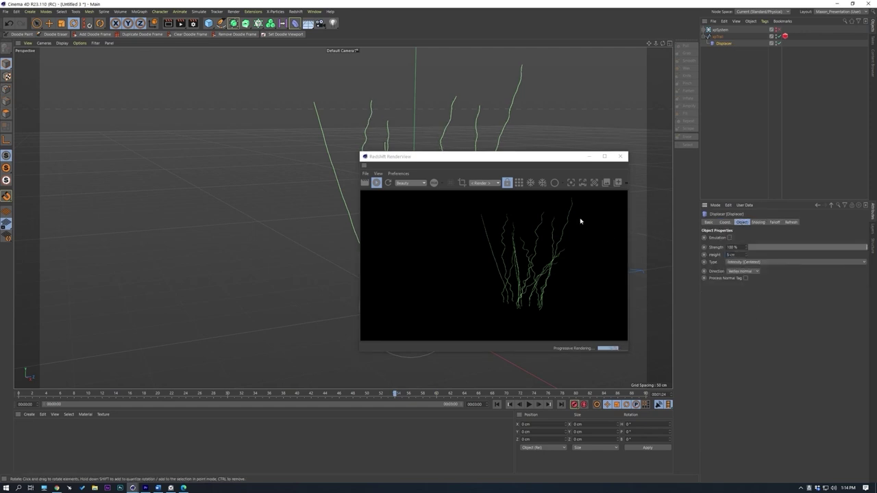
Step: Set the global scale of the Displacer's noise to 300%
left_click(758, 224)
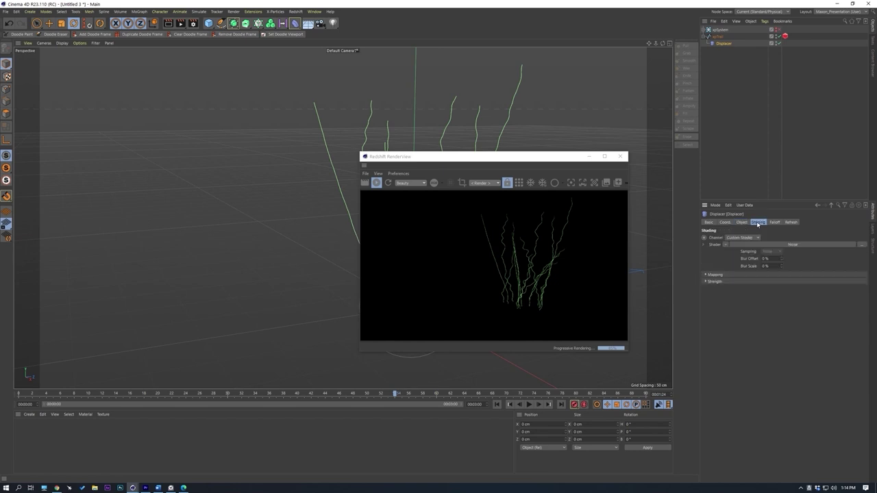
left_click(767, 255)
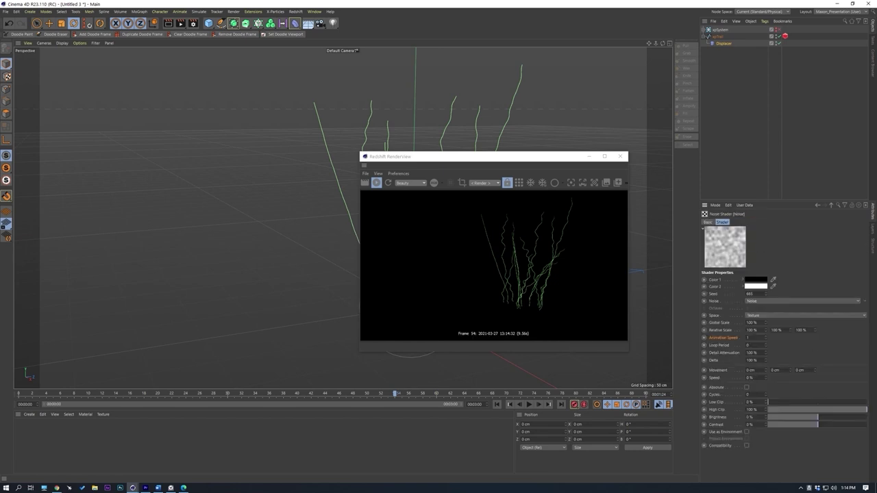
type("500")
key("Return")
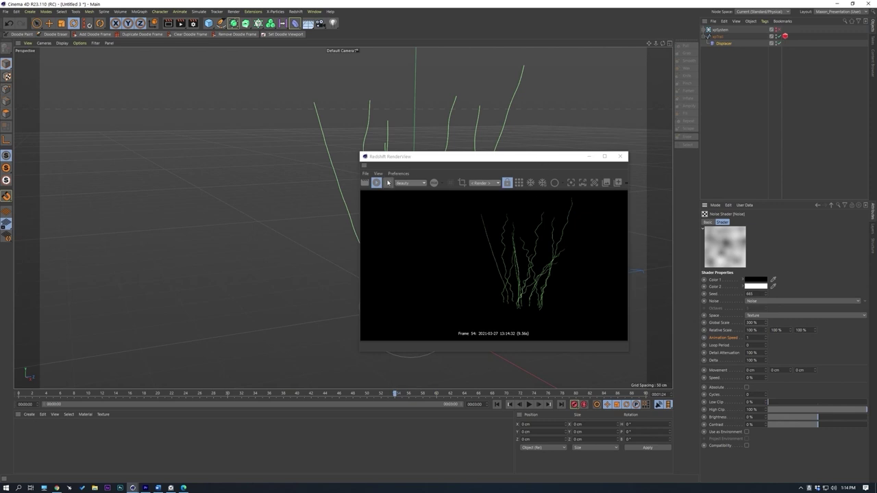
Step: Move the RenderView aside, rewind, stop the live render and play the timeline to check the smoother strand motion
left_click_drag(485, 159, 235, 124)
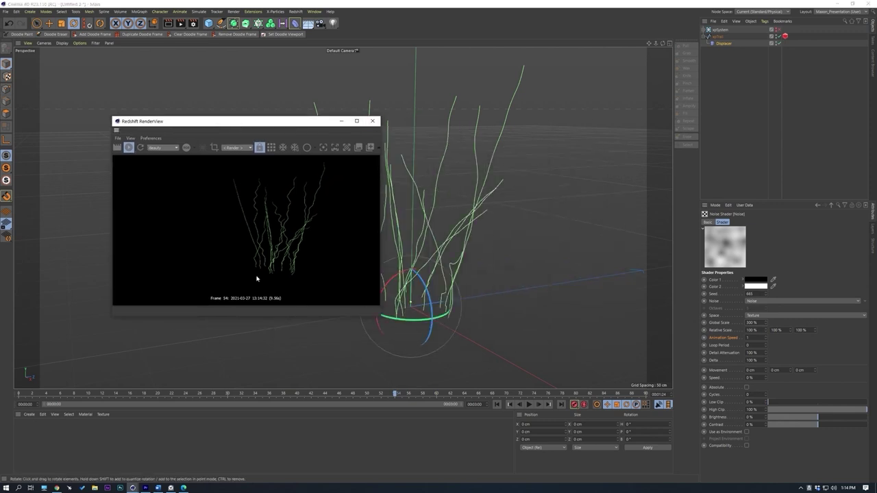
left_click(498, 404)
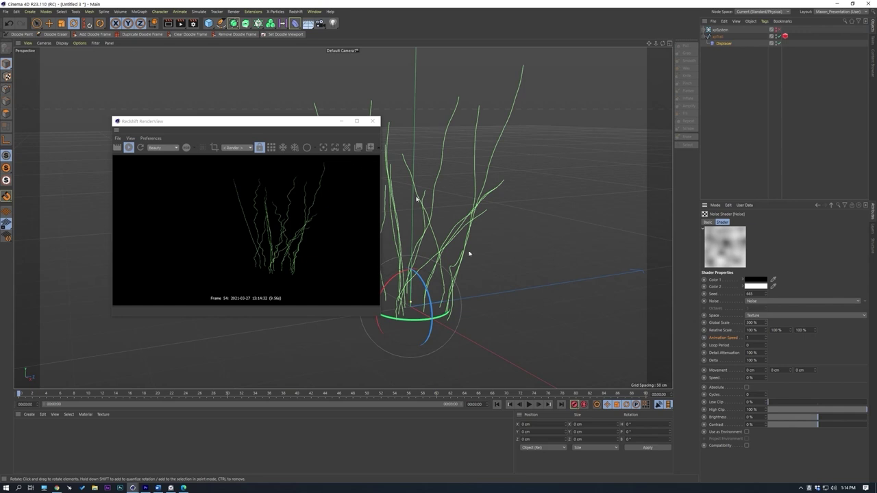
left_click(128, 148)
left_click(529, 405)
left_click(528, 405)
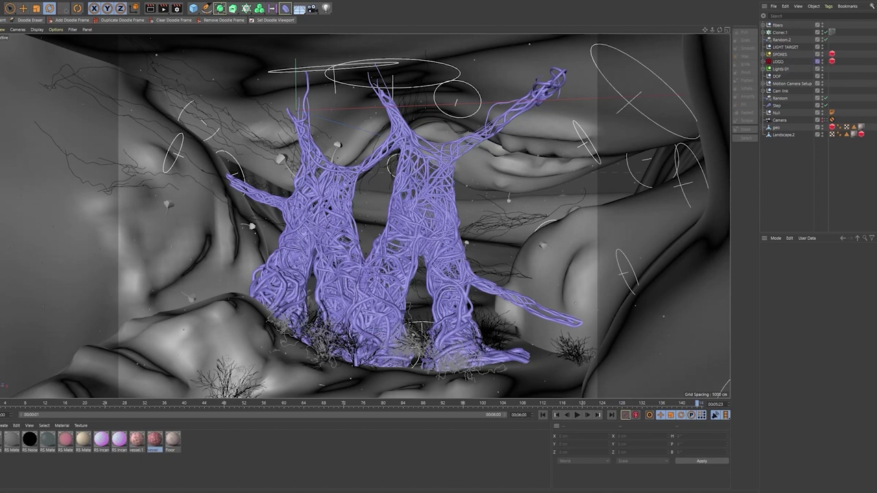
Step: Examine how the Fresnel, triplanar, bump and displacement nodes are wired in the vessel material's shader graph, and close it
left_click_drag(461, 108, 424, 103)
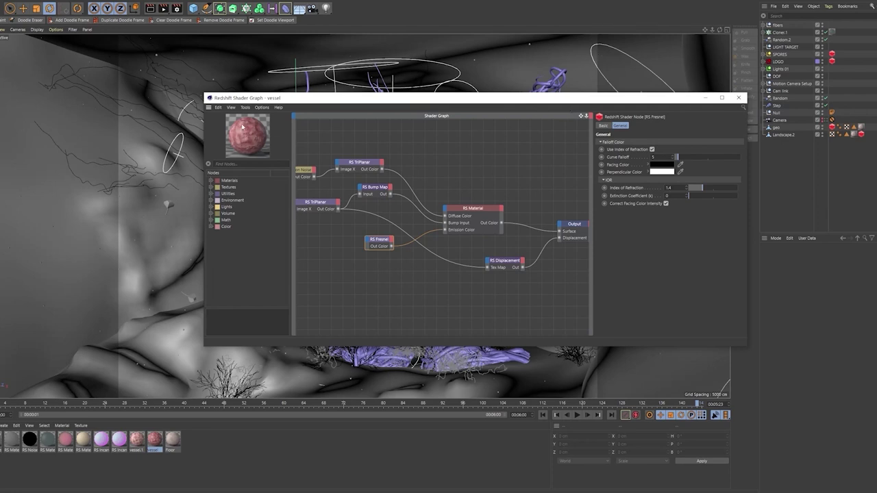
left_click(137, 445)
left_click(158, 444)
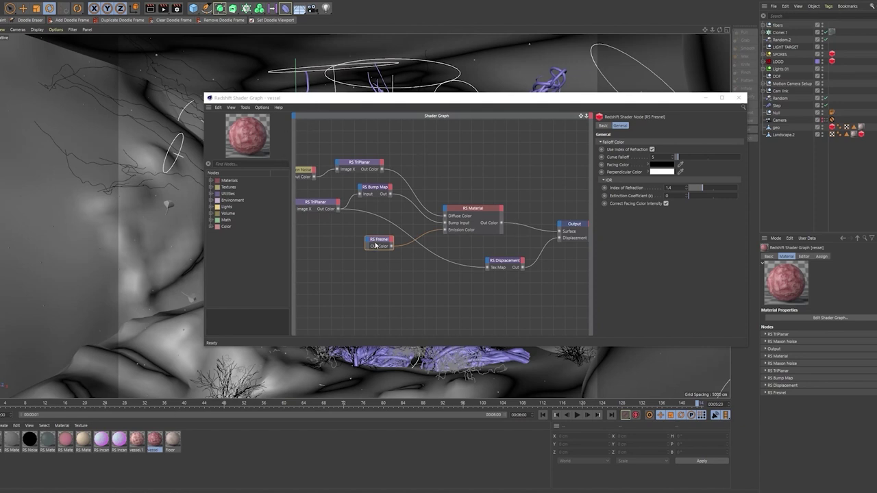
left_click_drag(378, 244, 388, 248)
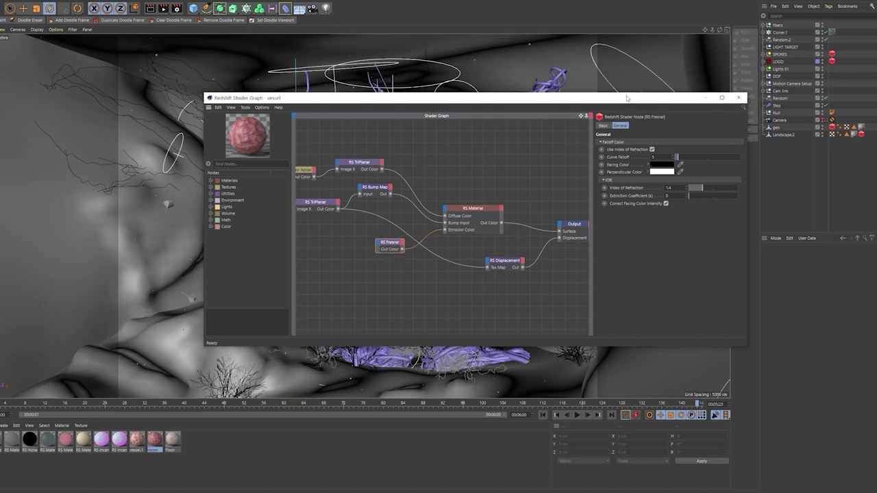
left_click_drag(581, 117, 623, 124)
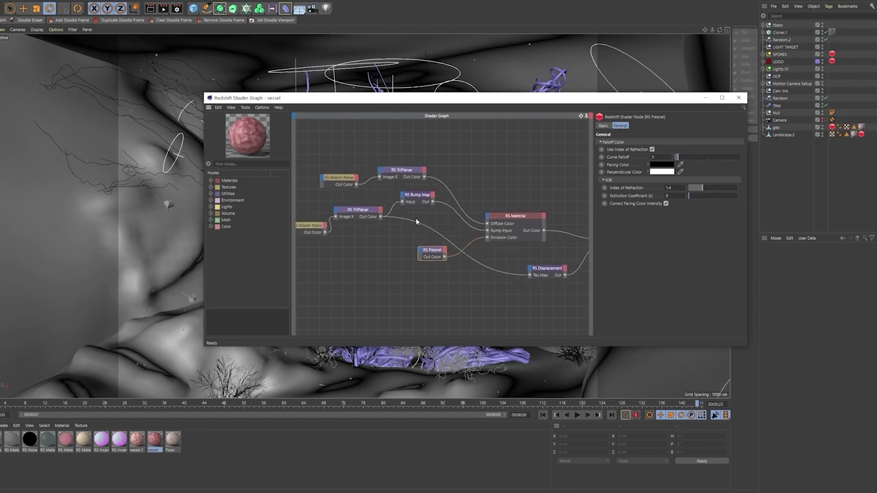
left_click(362, 211)
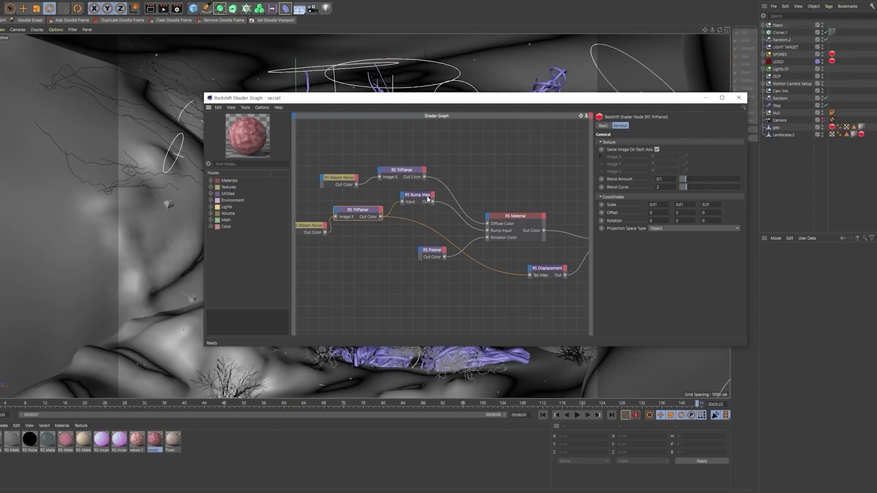
left_click(582, 116)
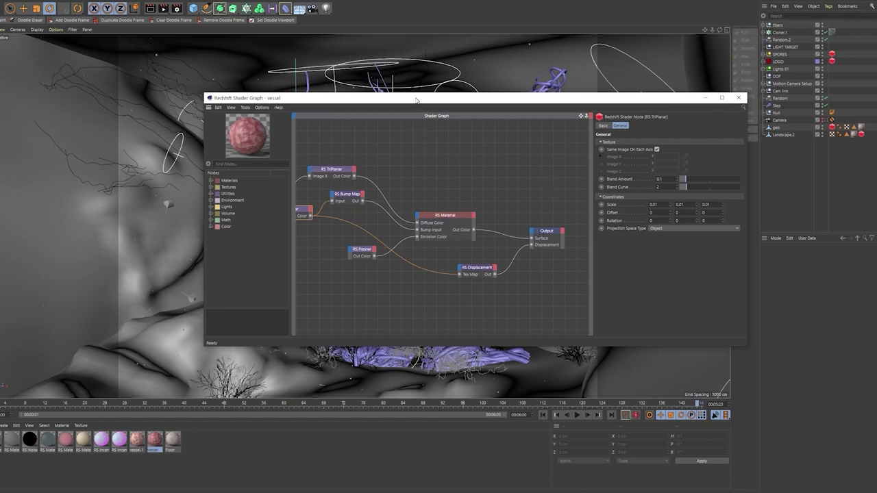
mouse_move(367, 101)
left_mouse_down()
mouse_move(391, 101)
mouse_move(373, 98)
left_mouse_up()
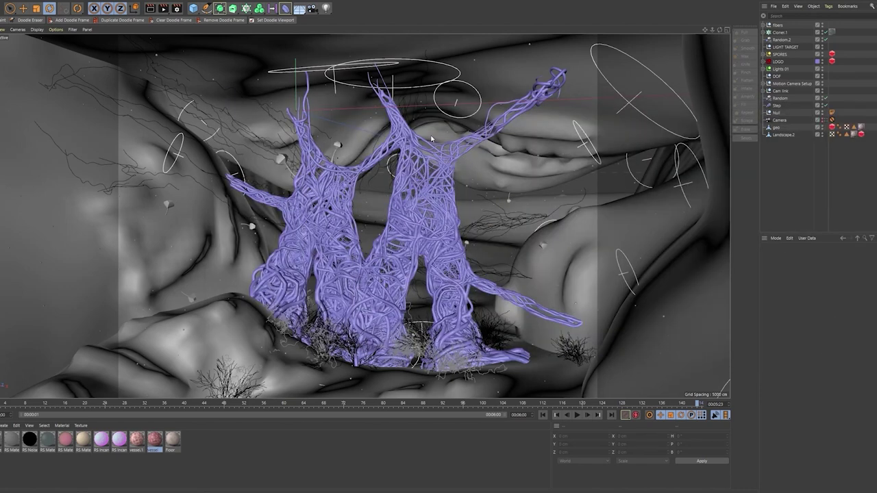
Step: Examine the vessel logo in the cave scene and the branching fibers around its base from several angles
left_click_drag(713, 31, 655, 83)
left_click_drag(352, 152, 353, 178, "alt")
right_click_drag(333, 210, 470, 223, "alt")
left_click_drag(466, 223, 449, 206, "alt")
middle_click_drag(499, 230, 442, 196, "alt")
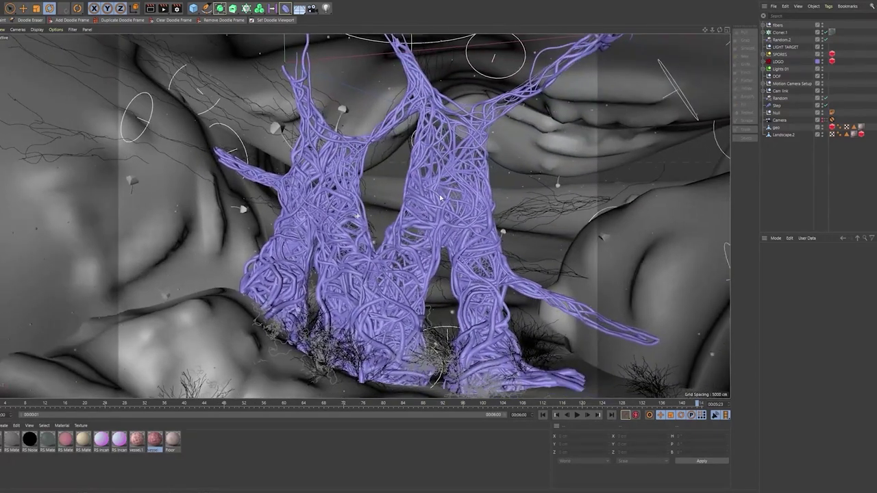
right_click_drag(441, 198, 424, 203, "alt")
left_click_drag(398, 201, 421, 218, "alt")
right_click_drag(313, 320, 342, 320, "alt")
left_click_drag(343, 319, 281, 302, "alt")
scroll(277, 315, "up", 4)
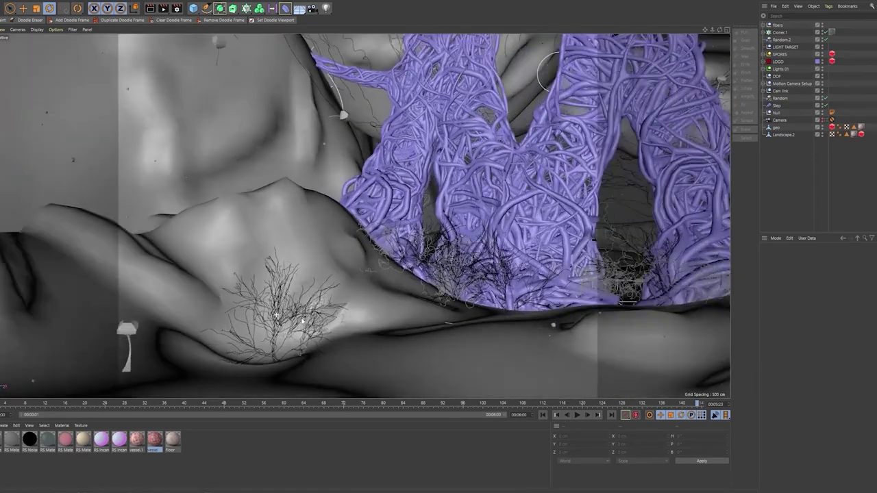
Step: Inspect the trail splines and the Displacer inside the fibers group, and collapse the group
left_click(279, 328)
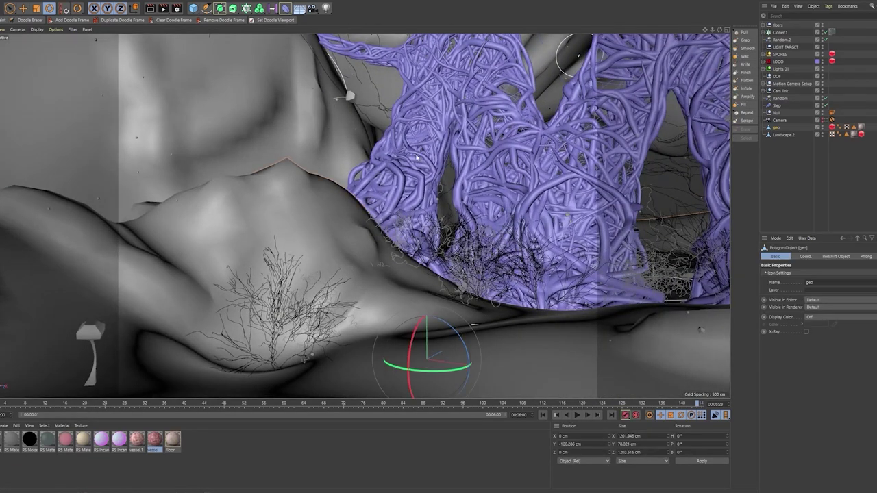
left_click(24, 8)
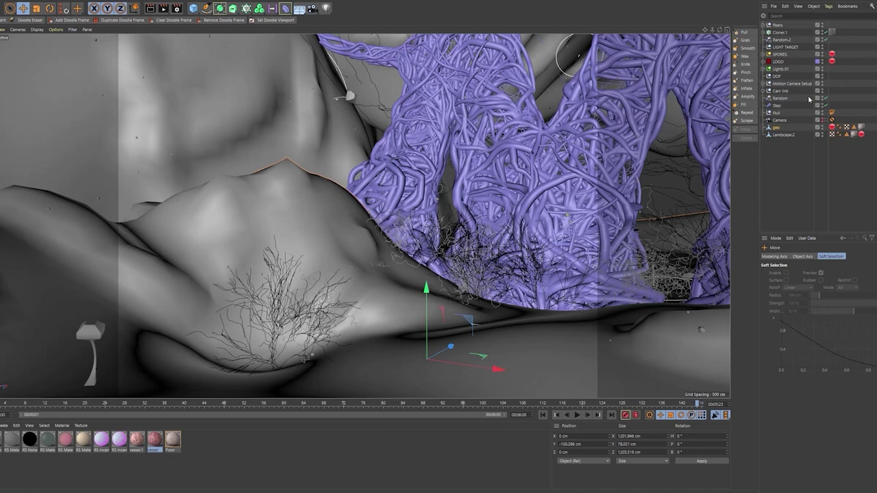
left_click(765, 26)
left_click(782, 32)
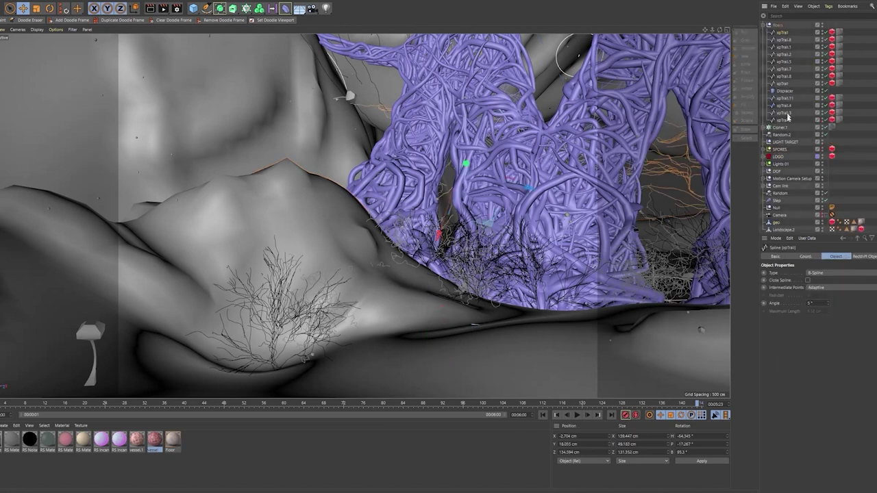
left_click(784, 93)
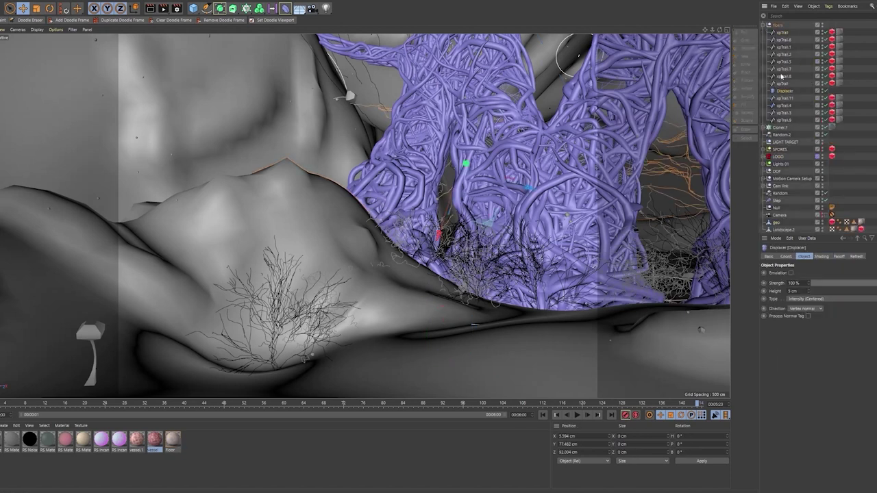
left_click(763, 31)
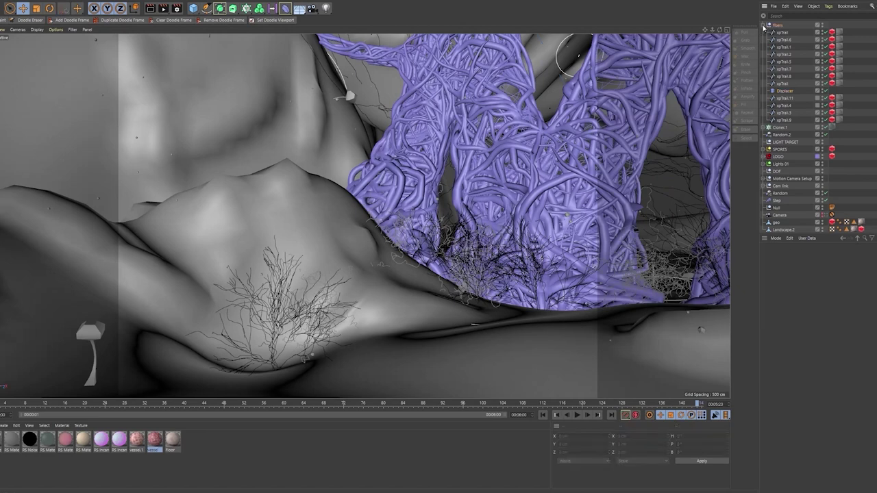
left_click(763, 26)
Step: Examine the layered vessel strands of the logo close up from different angles
right_click_drag(569, 161, 566, 169, "alt")
middle_click_drag(567, 170, 518, 260, "alt")
right_click_drag(577, 187, 592, 191, "alt")
left_click_drag(593, 193, 597, 187, "alt")
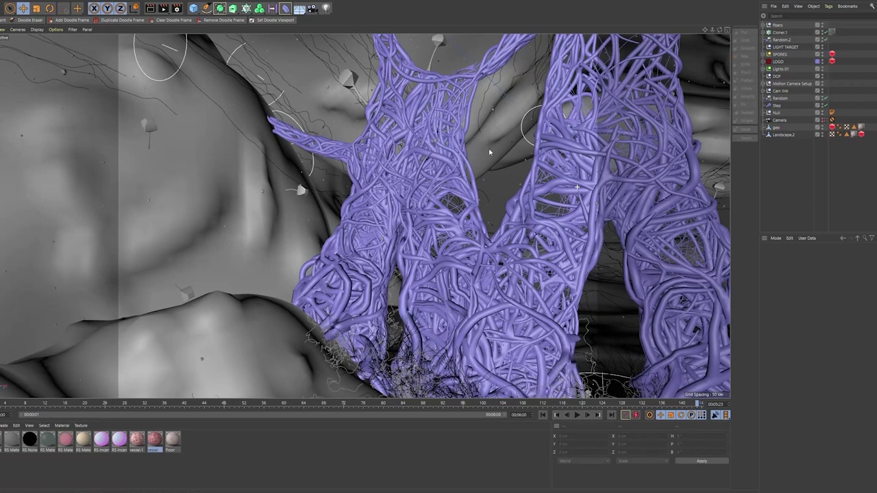
right_click_drag(528, 197, 514, 200, "alt")
left_click_drag(515, 200, 535, 200, "alt")
middle_click_drag(557, 199, 476, 205, "alt")
left_click_drag(470, 210, 450, 245, "alt")
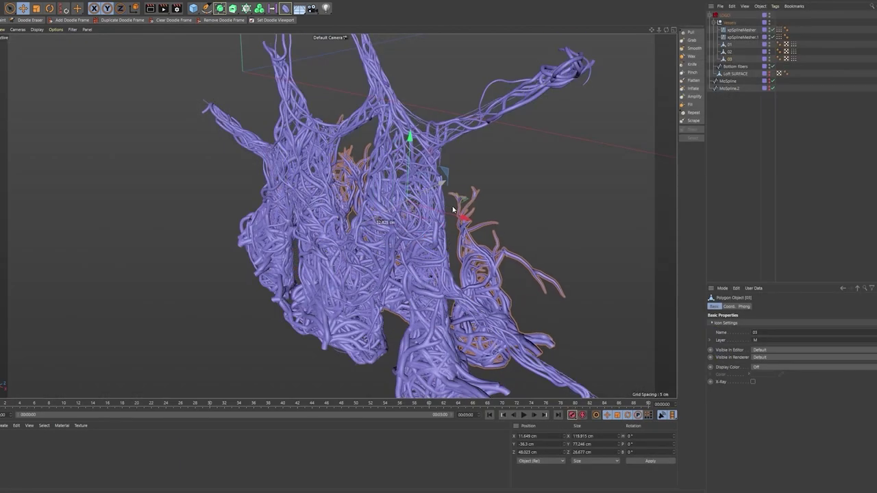
Step: Move the vessel mesh objects 03, 02 and 01 apart so that each strand layer stands separately
left_click(332, 243)
left_click_drag(332, 243, 309, 252)
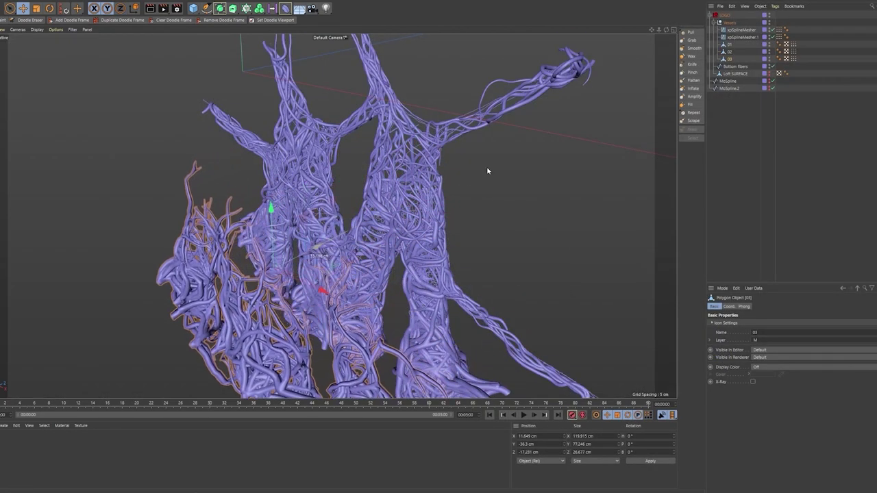
left_click(729, 52)
left_click_drag(390, 252, 497, 239)
left_click(731, 46)
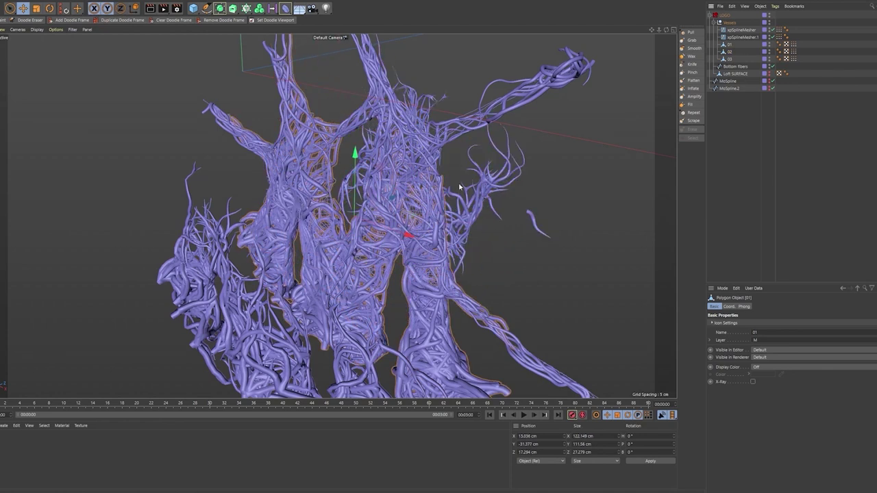
left_click_drag(391, 208, 559, 174)
mouse_move(445, 238)
left_mouse_down("alt")
mouse_move(520, 236)
mouse_move(450, 232)
left_mouse_up("alt")
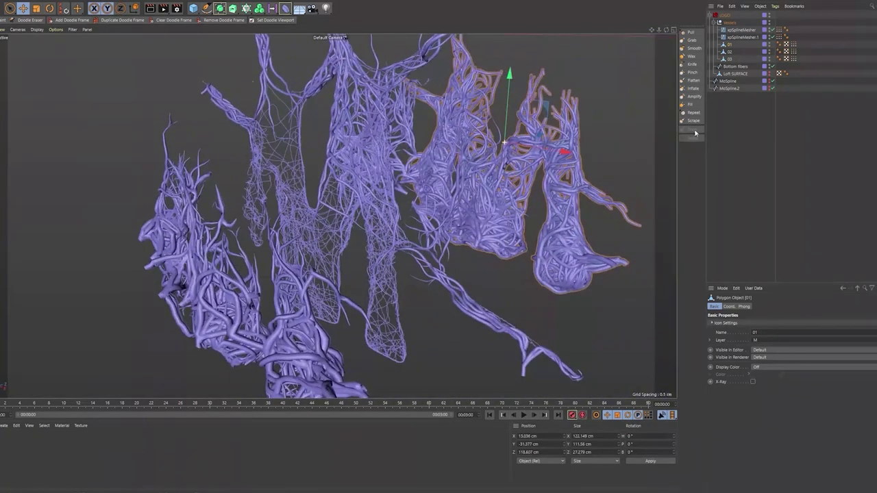
Step: Rename the Loft SURFACE object as M and make it visible in the editor and renderer
left_click(730, 73)
double_click(730, 74)
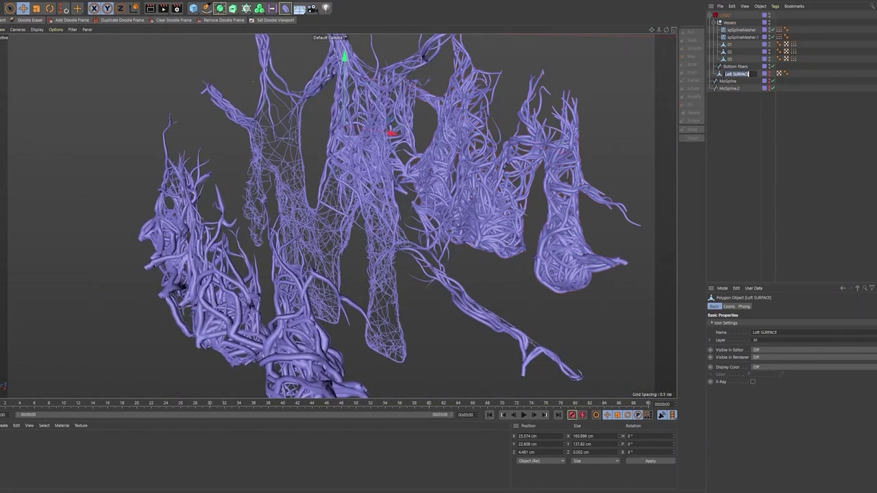
type("M")
key("Return")
left_click(769, 73, "ctrl")
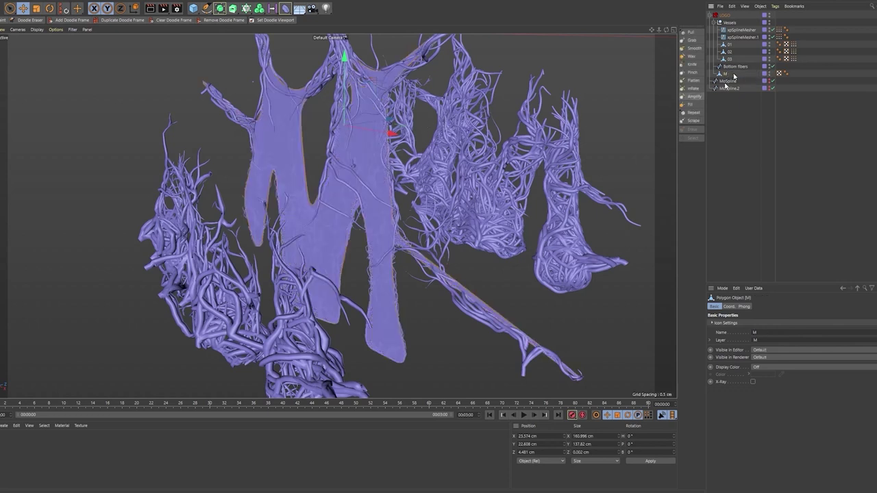
left_click_drag(392, 106, 434, 127)
left_click_drag(434, 127, 491, 141, "alt")
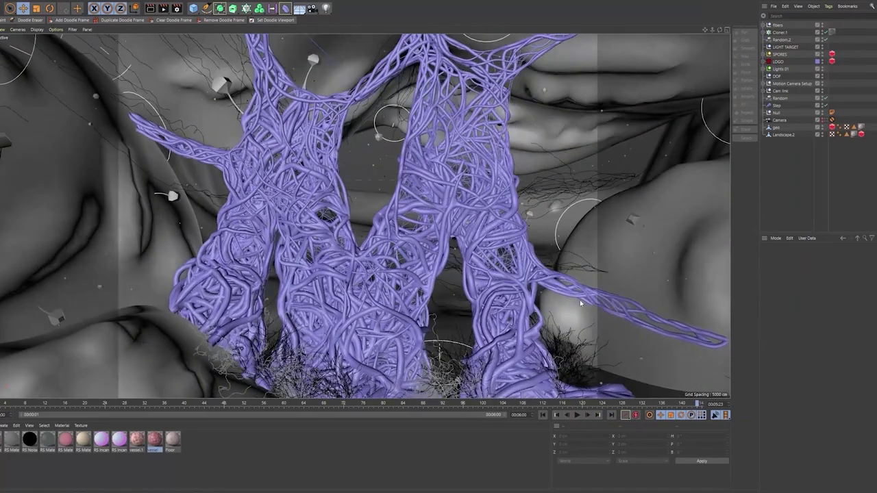
Step: Examine the complete vessel logo within the cave scene from near and far, stepping back and forth through earlier views
left_click_drag(580, 303, 504, 257, "alt")
right_click_drag(505, 257, 460, 200, "alt")
mouse_move(460, 200)
left_mouse_down("alt")
mouse_move(430, 204)
mouse_move(452, 196)
left_mouse_up("alt")
right_click_drag(453, 196, 638, 143, "alt")
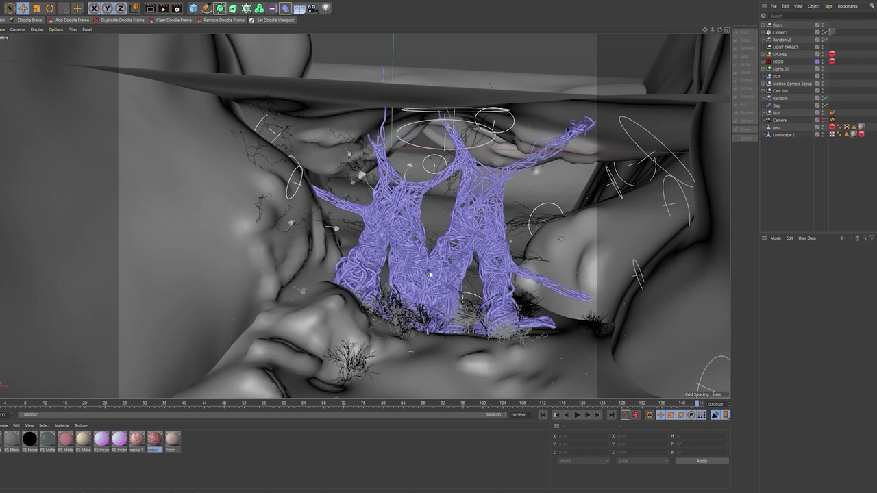
right_click_drag(436, 268, 452, 271, "alt")
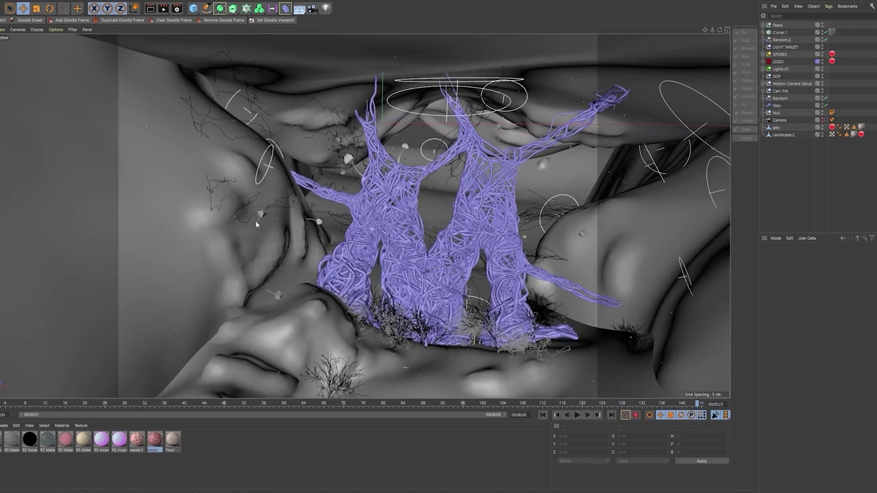
key("ctrl+shift+z")
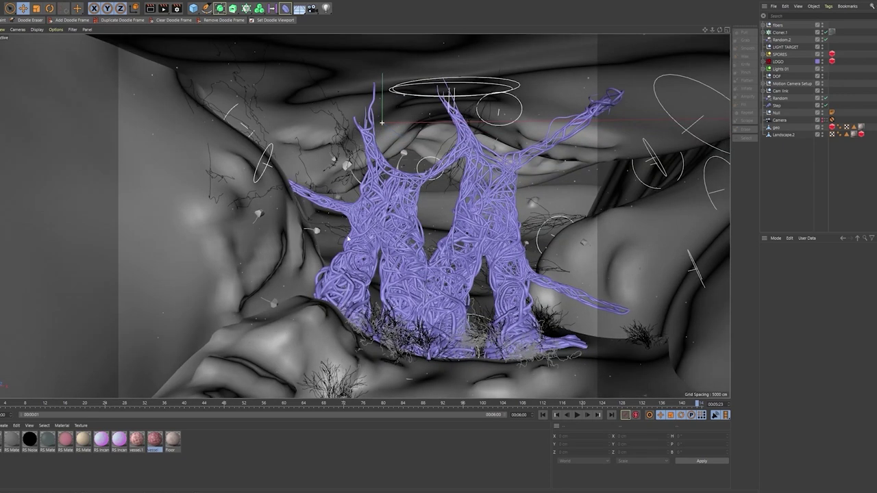
key("ctrl+shift+z")
key("ctrl+shift+y")
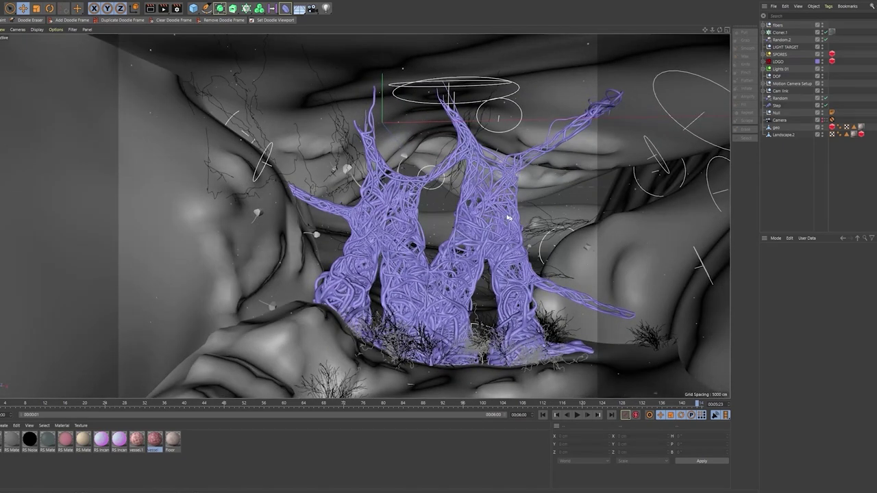
key("ctrl+shift+z")
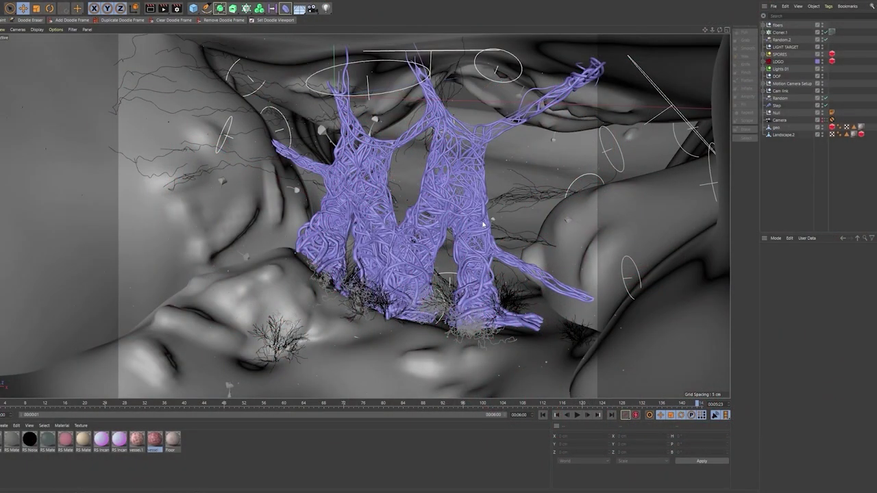
mouse_move(483, 224)
left_mouse_down("alt")
mouse_move(466, 234)
mouse_move(481, 232)
left_mouse_up("alt")
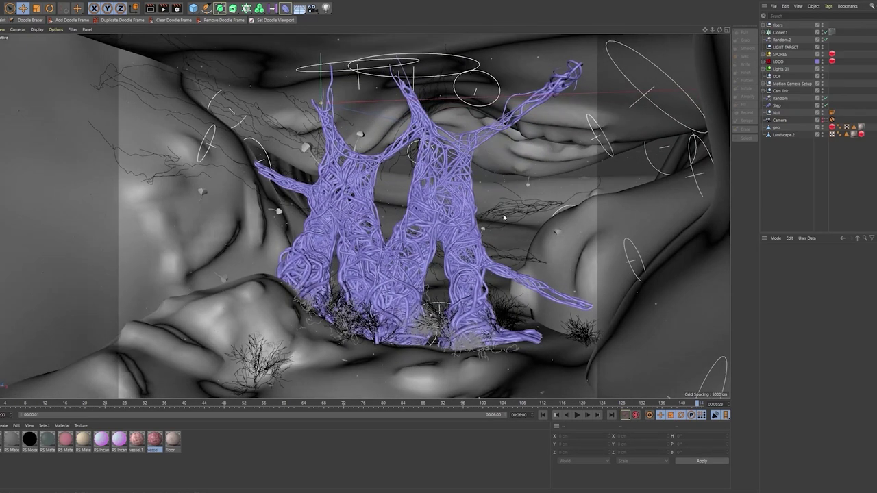
left_click_drag(497, 210, 518, 216, "alt")
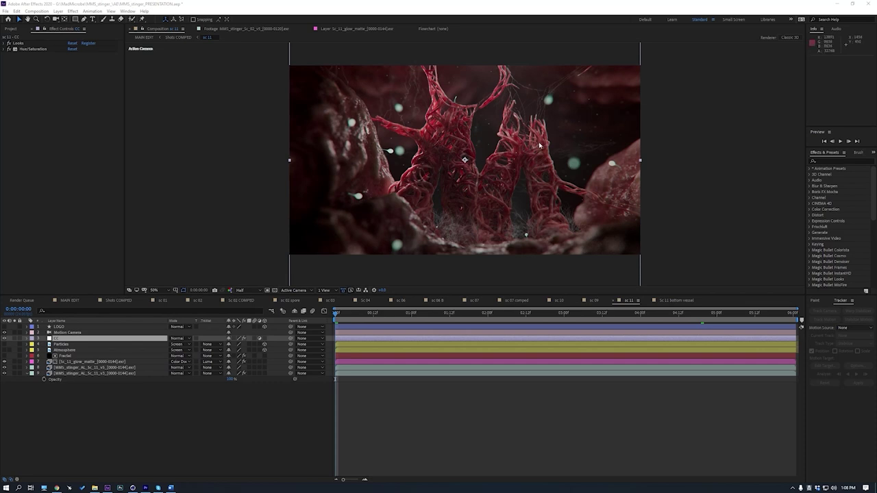
Step: Compare the sc 11 composition in After Effects with the Particles and Atmosphere layers shown and hidden
left_click(4, 344)
left_click(4, 349)
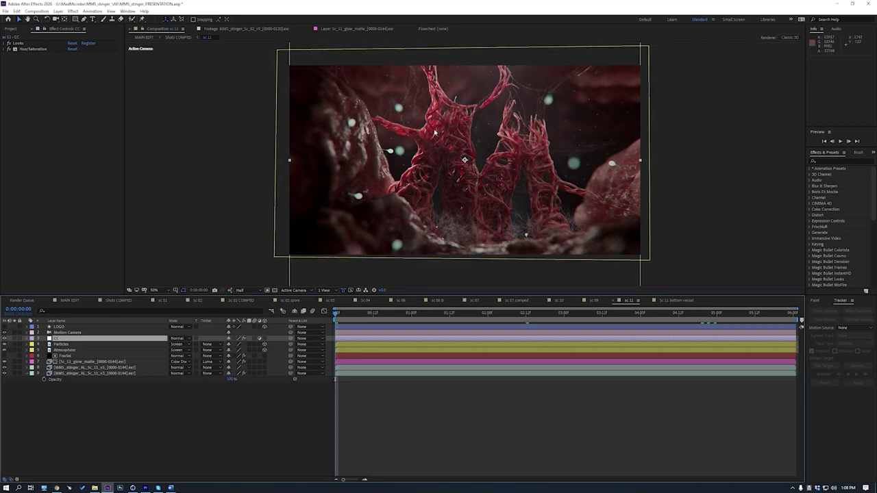
left_click(8, 352)
left_click(5, 349)
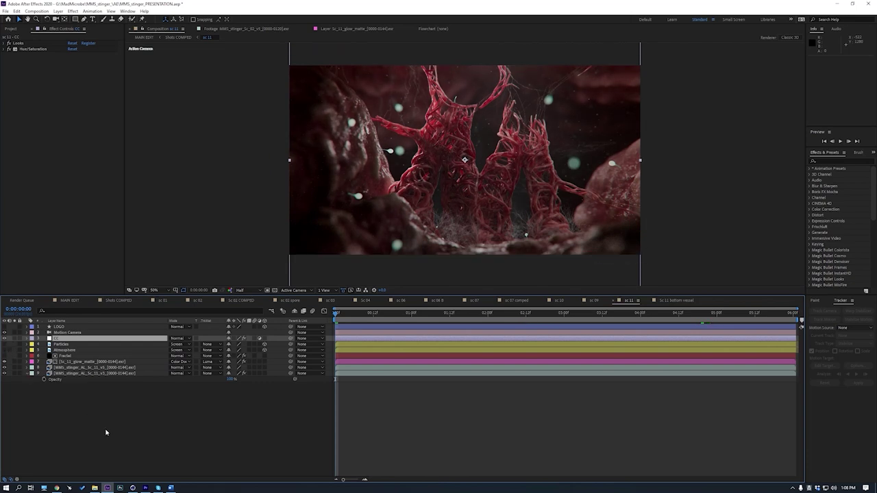
Step: Inspect the glow matte layer at 0:00:00:23, and switch to Cinema 4D to preview the glow matte scene up to frame 20
left_click(93, 361)
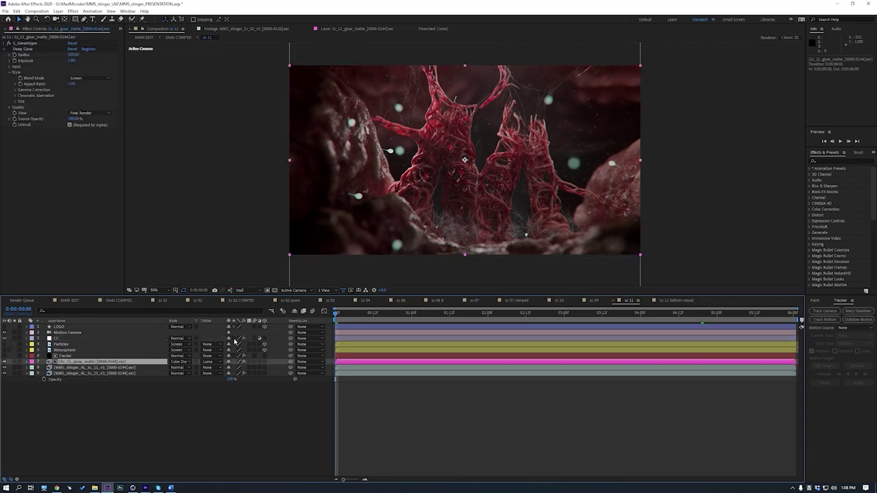
left_click_drag(352, 315, 410, 315)
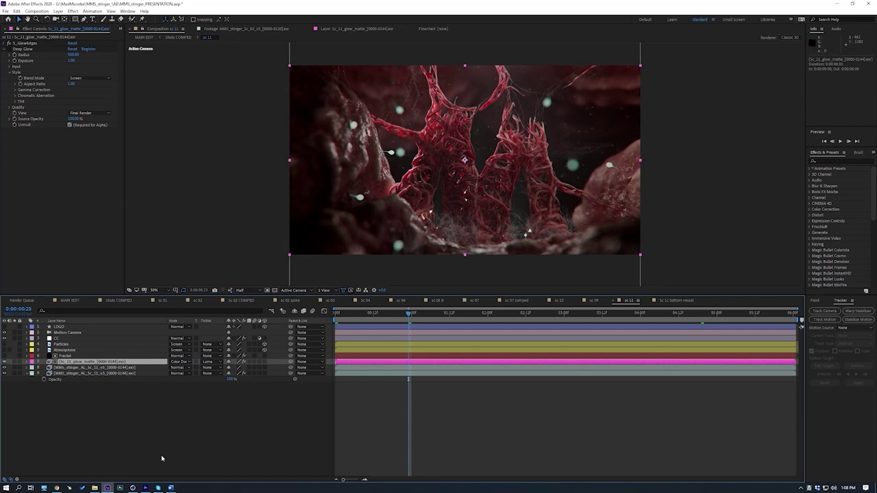
left_click(132, 488)
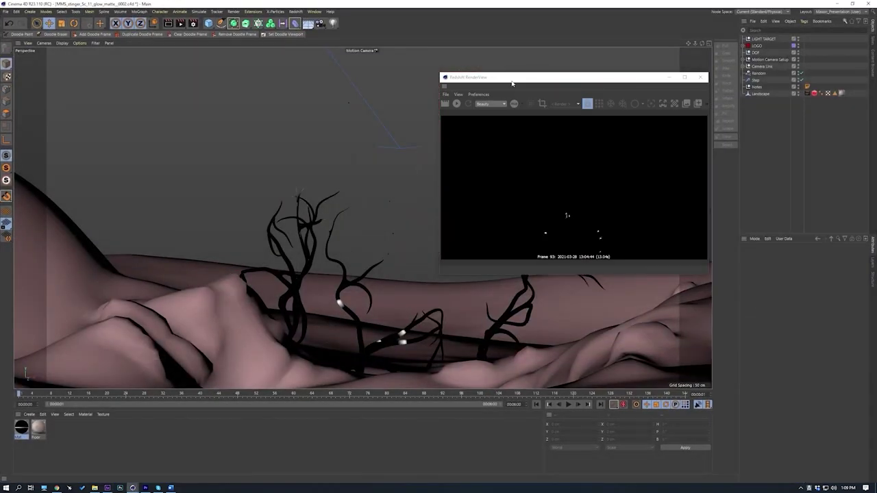
left_click_drag(25, 396, 107, 396)
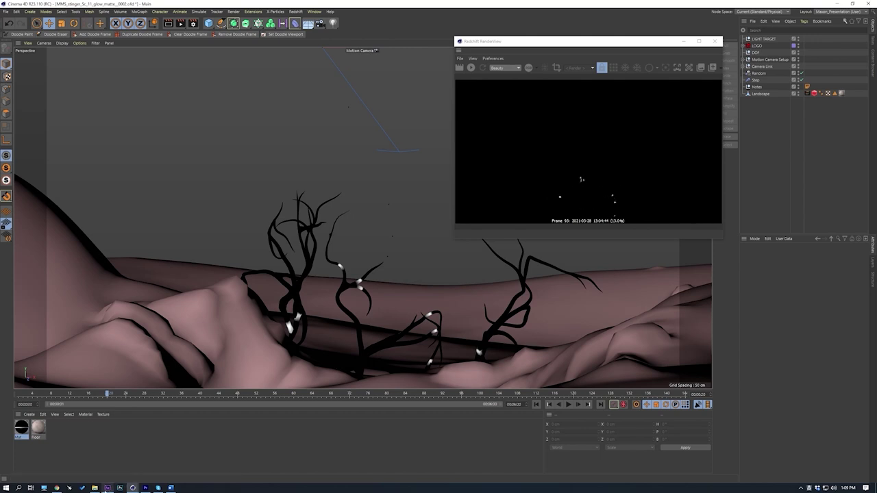
Step: Switch back to After Effects and inspect the Looks and Hue/Saturation effects on the CC layer
left_click(107, 488)
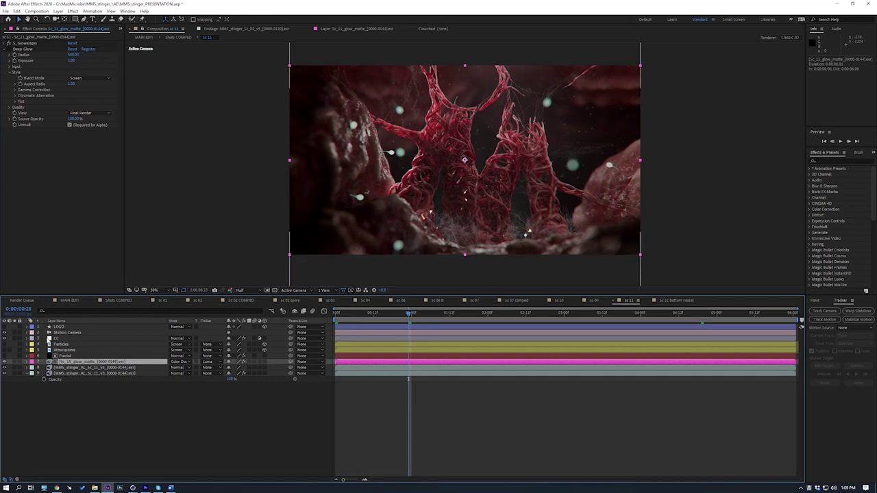
left_click(49, 338)
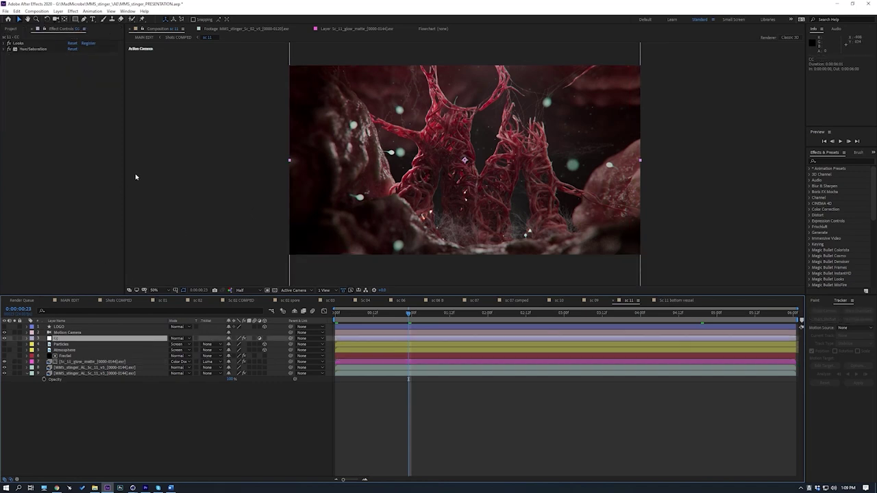